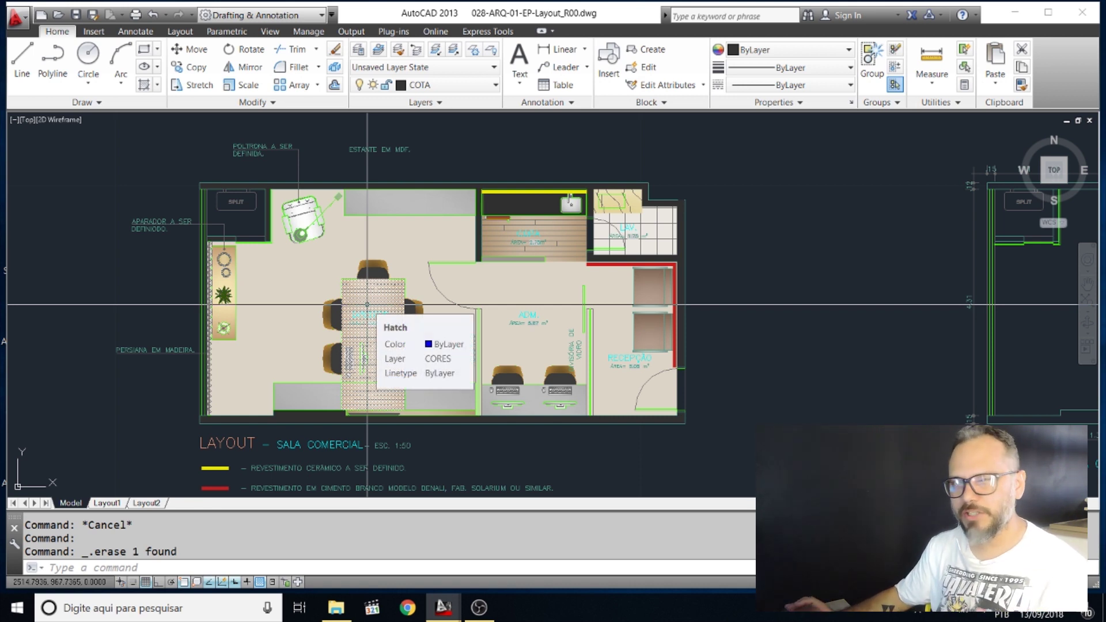
Examine the V.05 Diretoria elevation and the surrounding drawings in the commercial room project
scroll(367, 305, down, 6)
middle_drag(599, 314, 417, 257)
middle_drag(499, 366, 513, 271)
scroll(525, 306, up, 5)
scroll(533, 300, up, 4)
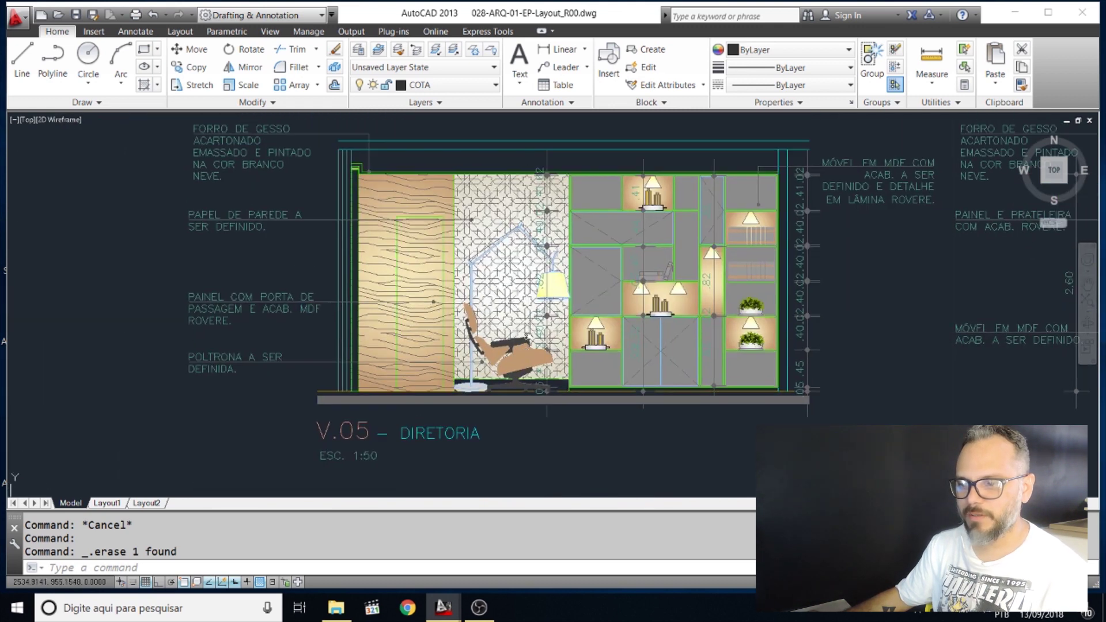
scroll(512, 306, down, 1)
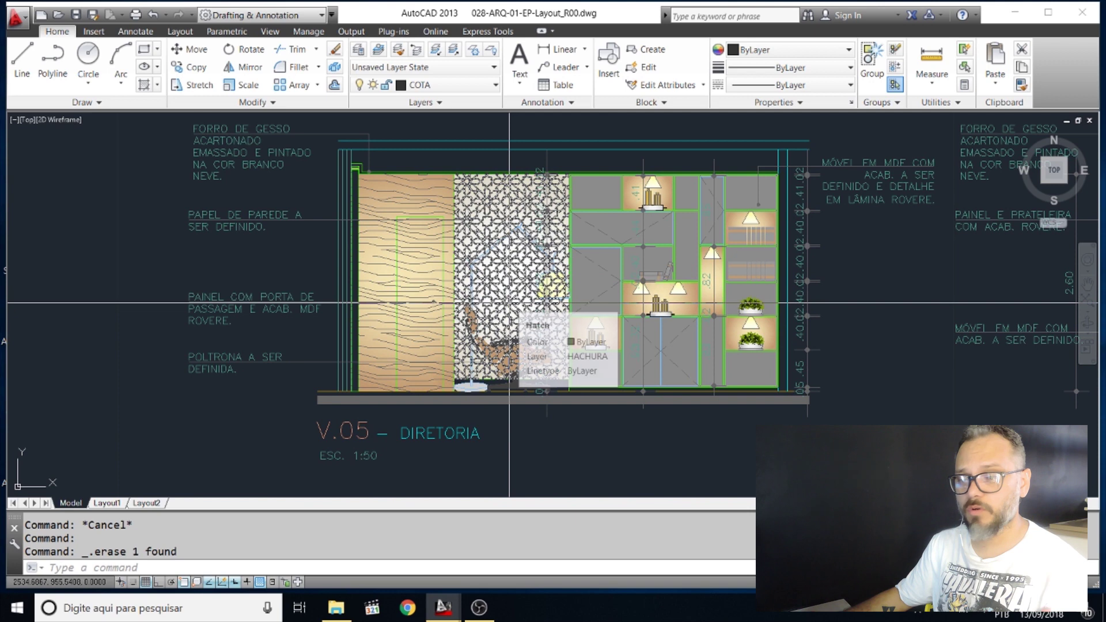
scroll(511, 307, down, 2)
mouse_move(899, 454)
middle_down()
mouse_move(683, 414)
mouse_move(669, 333)
mouse_move(891, 300)
middle_up()
mouse_move(523, 368)
middle_down()
mouse_move(489, 449)
mouse_move(533, 422)
mouse_move(517, 376)
mouse_move(668, 351)
mouse_move(560, 335)
middle_up()
scroll(532, 422, down, 3)
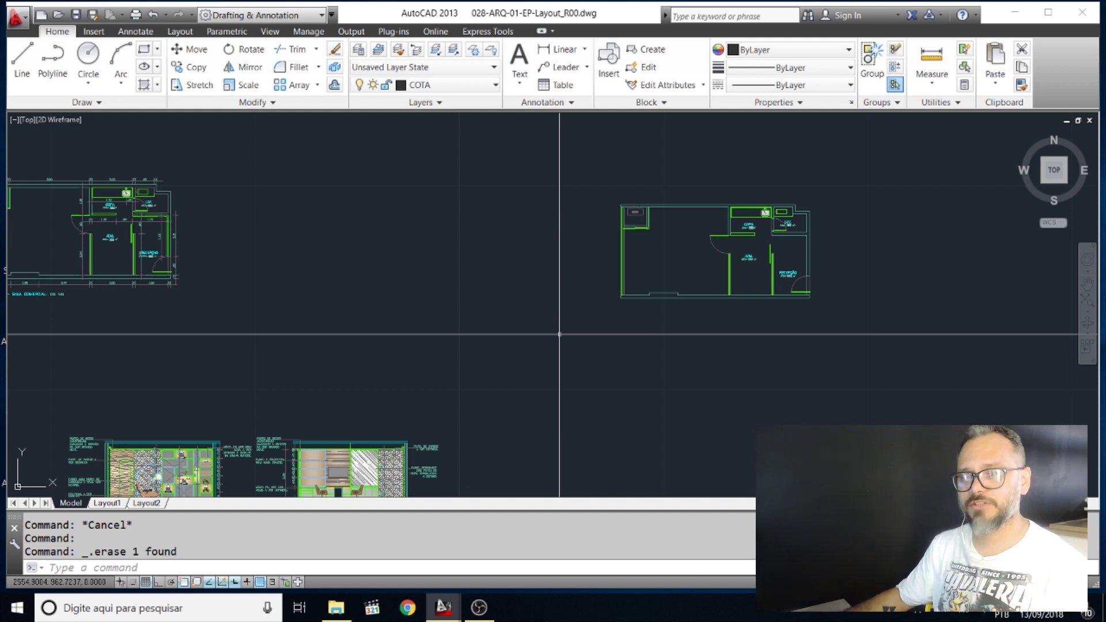
Examine the bare floor plan copy without dimensions, including its SPLIT, COPA, LAV., ADM. and RECEPÇÃO areas
scroll(749, 226, up, 3)
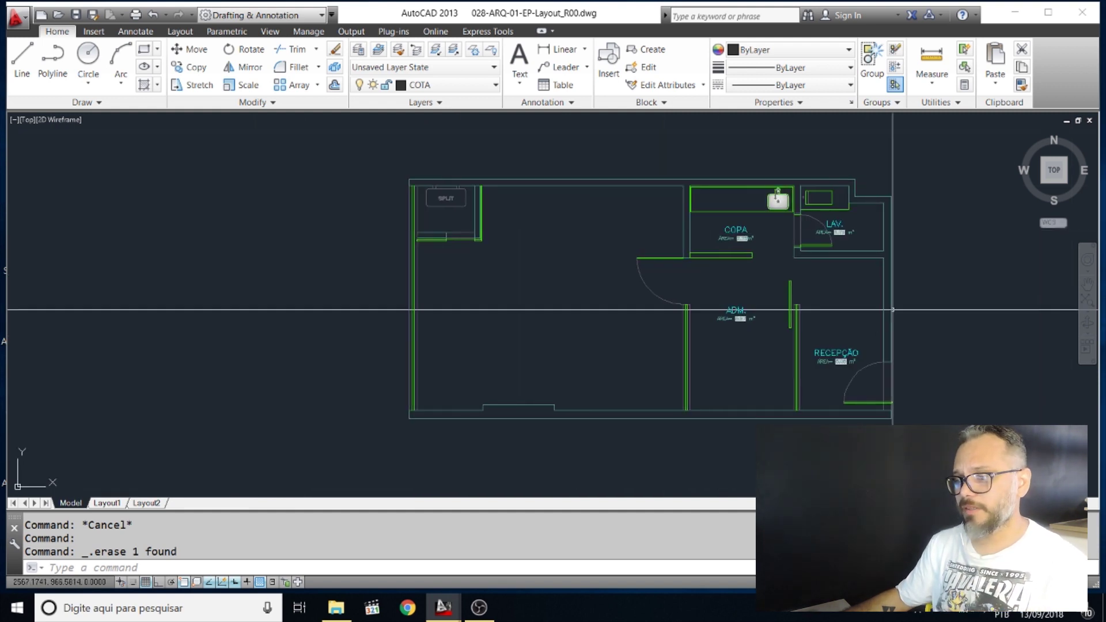
scroll(803, 328, up, 3)
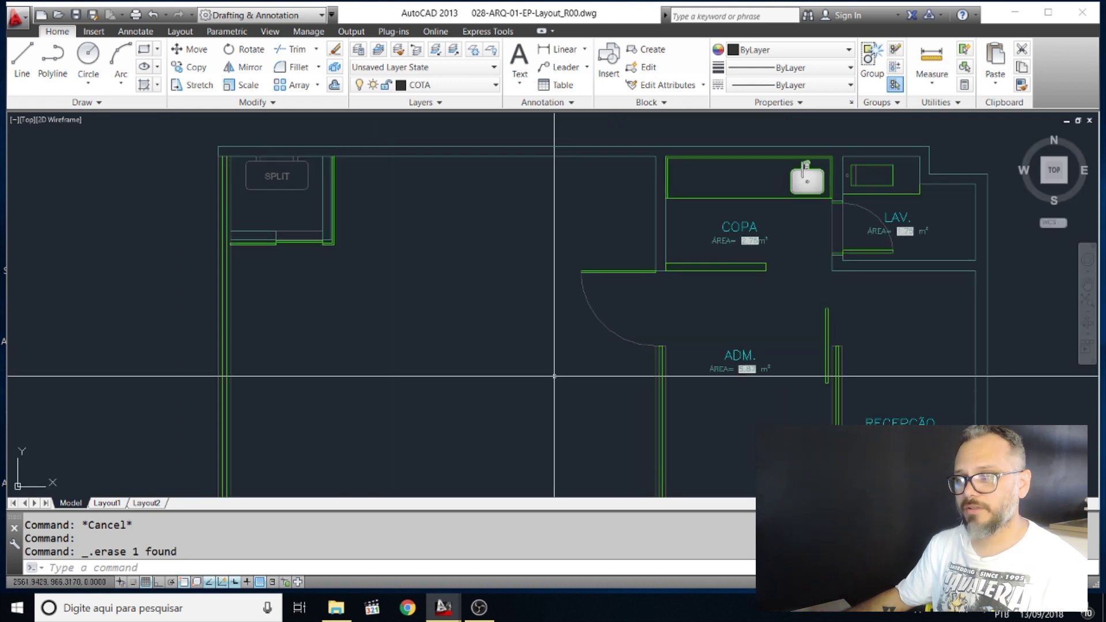
scroll(554, 376, down, 2)
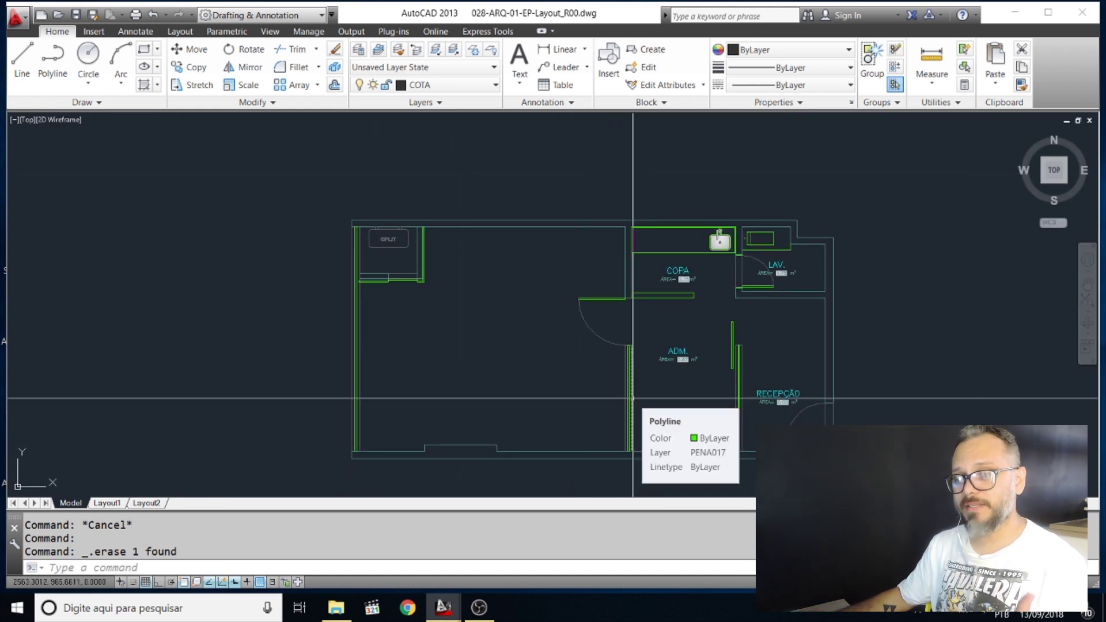
scroll(552, 388, down, 5)
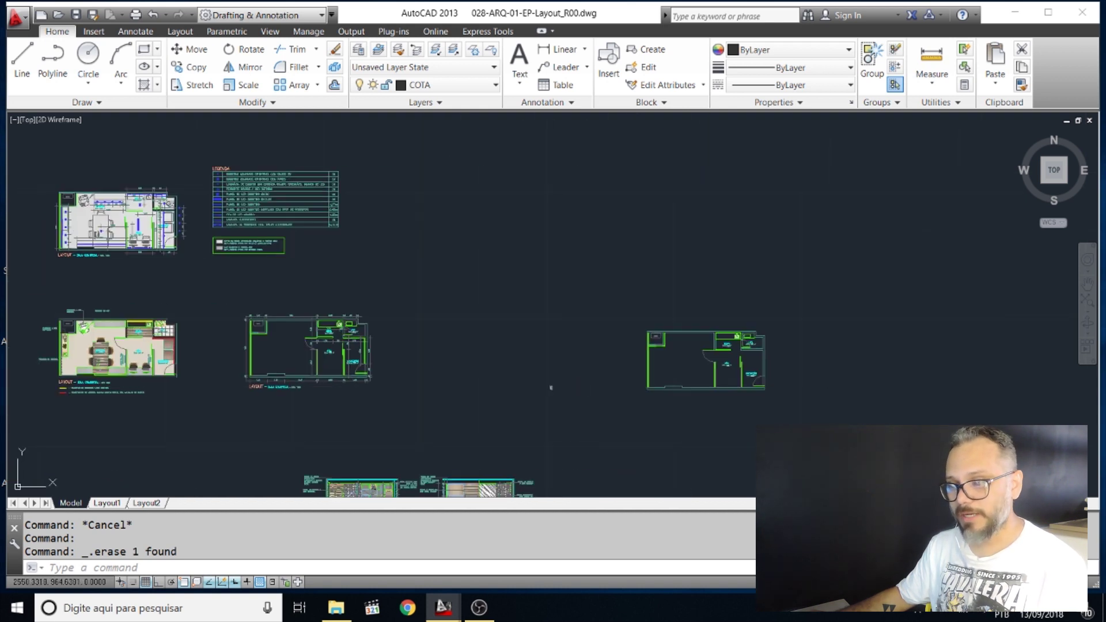
scroll(739, 364, up, 4)
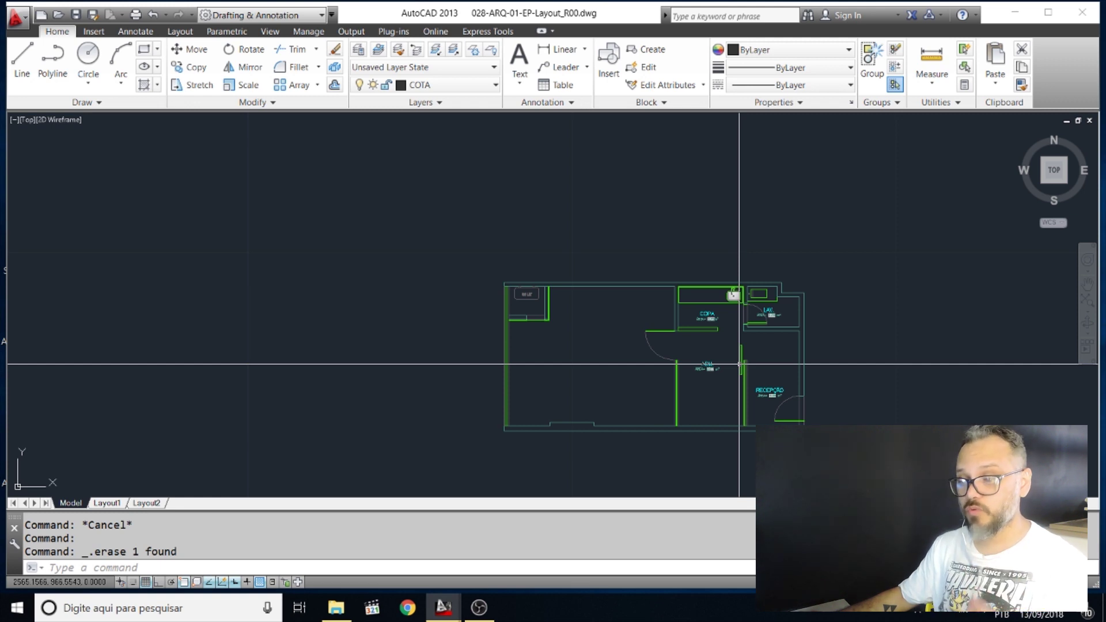
mouse_move(740, 364)
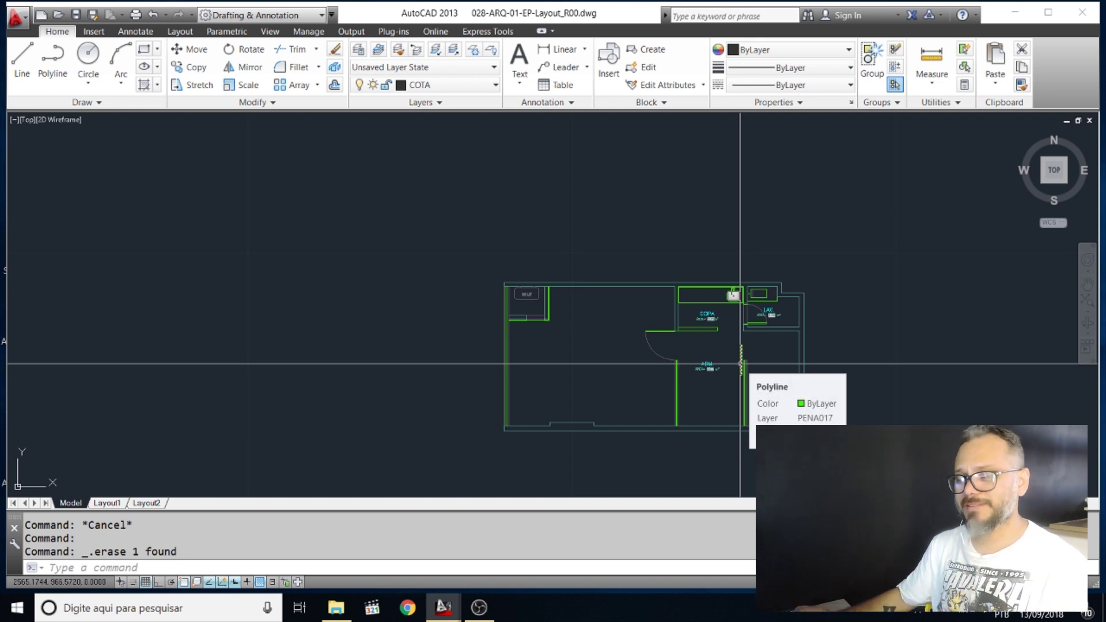
scroll(694, 371, up, 3)
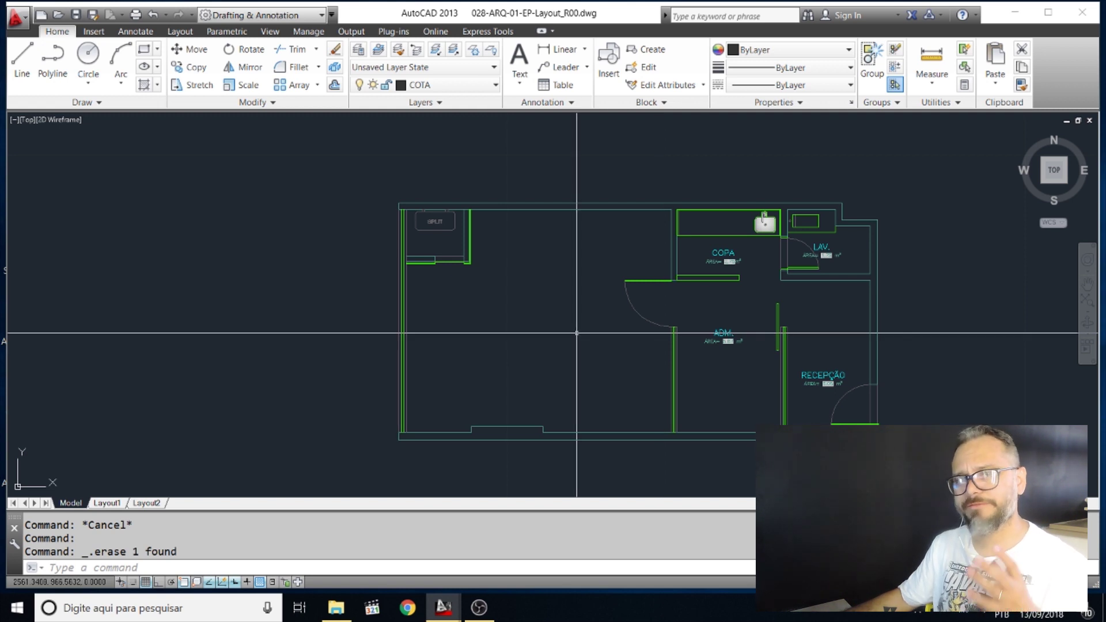
scroll(622, 308, up, 2)
middle_drag(846, 325, 865, 291)
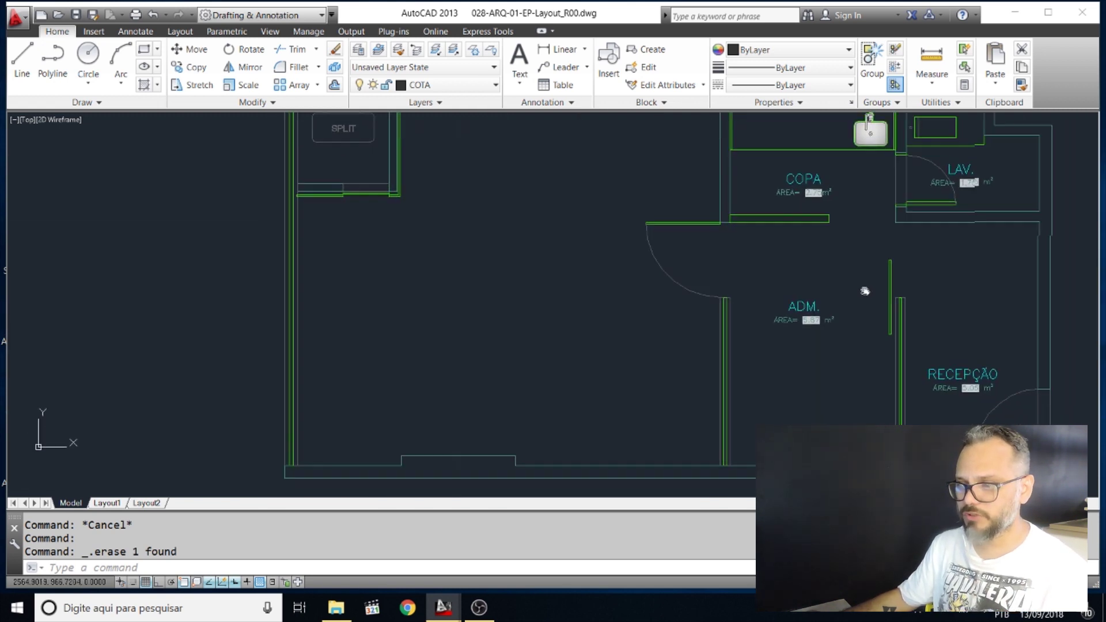
middle_drag(657, 349, 773, 378)
scroll(692, 319, down, 2)
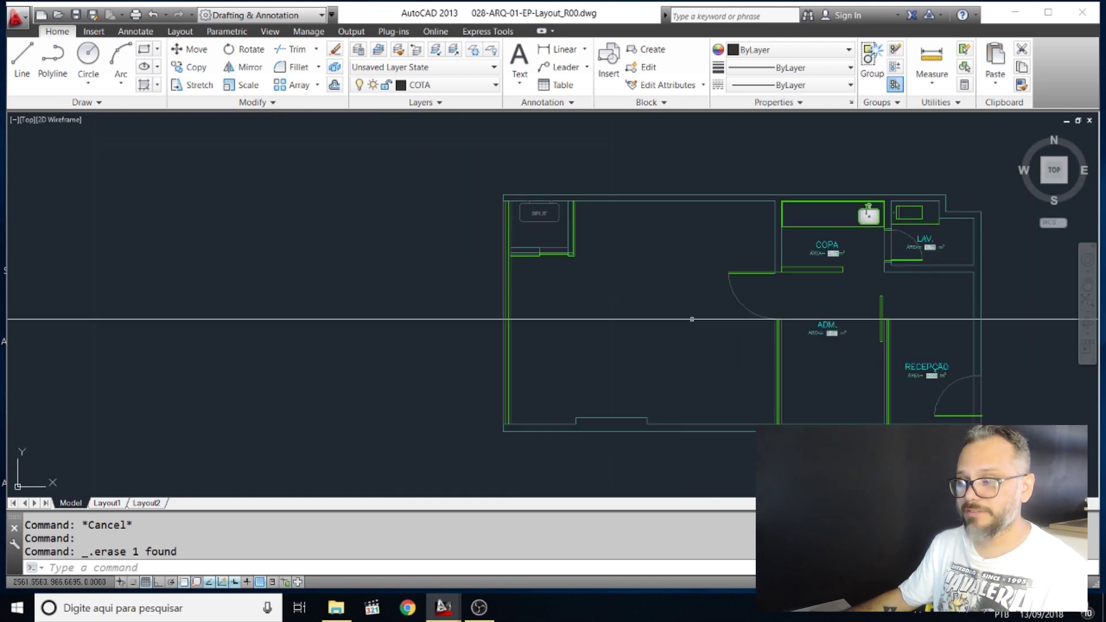
scroll(692, 319, up, 2)
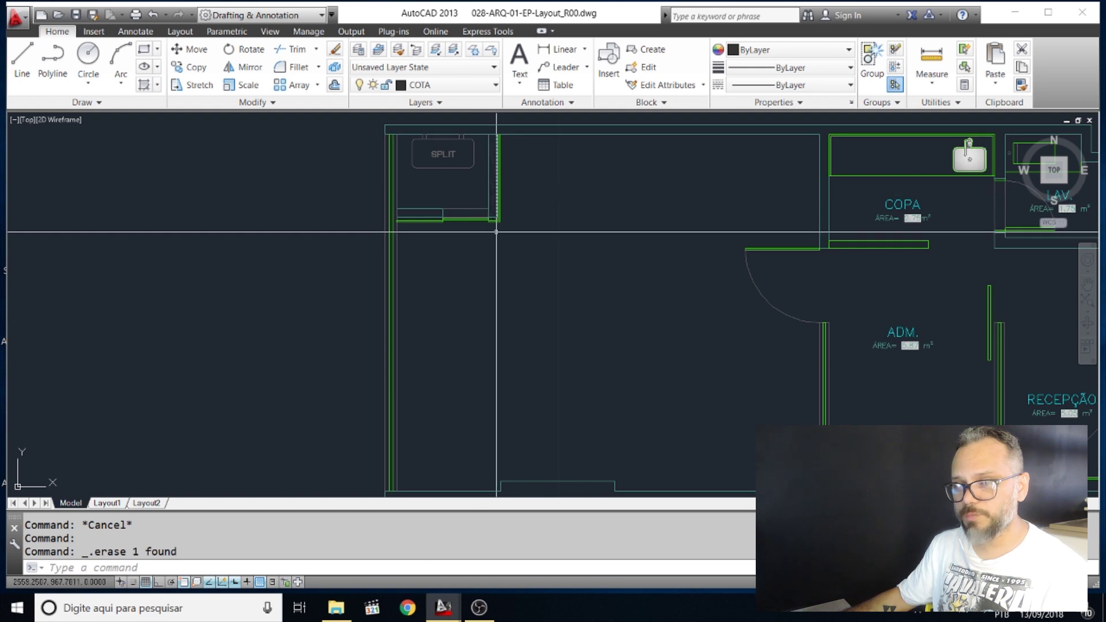
middle_drag(446, 391, 438, 313)
middle_drag(722, 357, 734, 415)
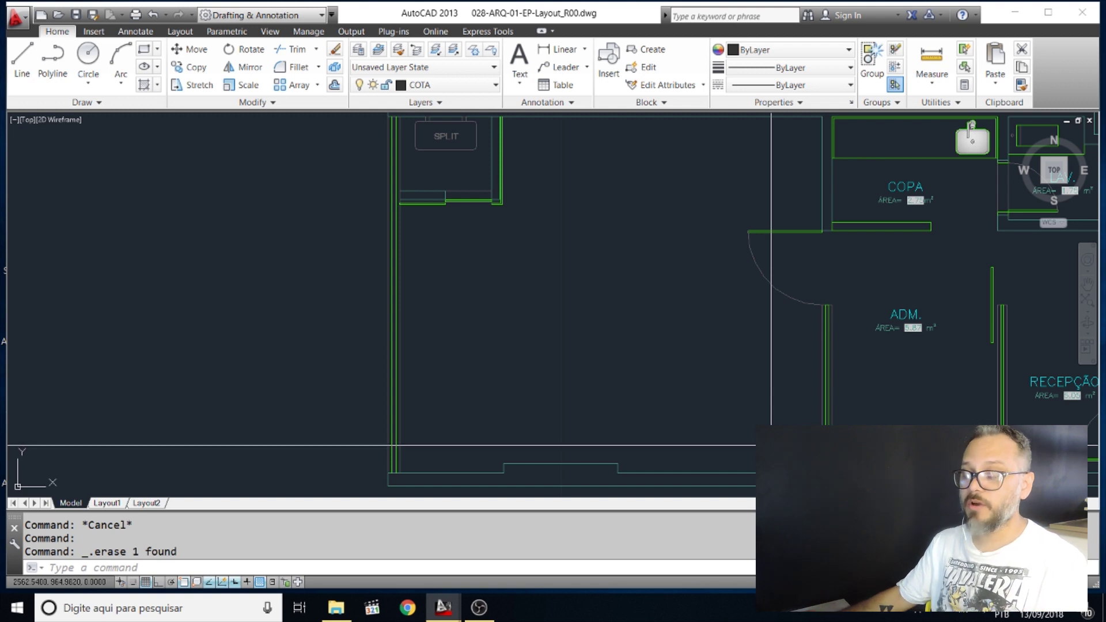
scroll(772, 446, down, 2)
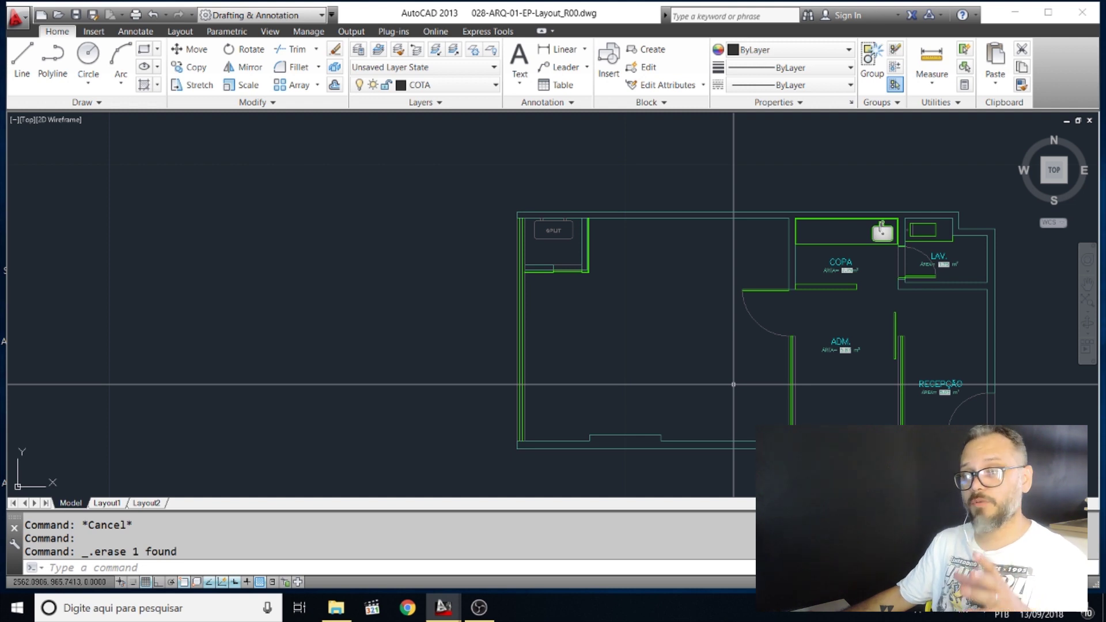
Review the drawing's layers, including the PENA, TEXTO and HACHURA layers, without changing the current one
click(456, 85)
scroll(464, 138, down, 2)
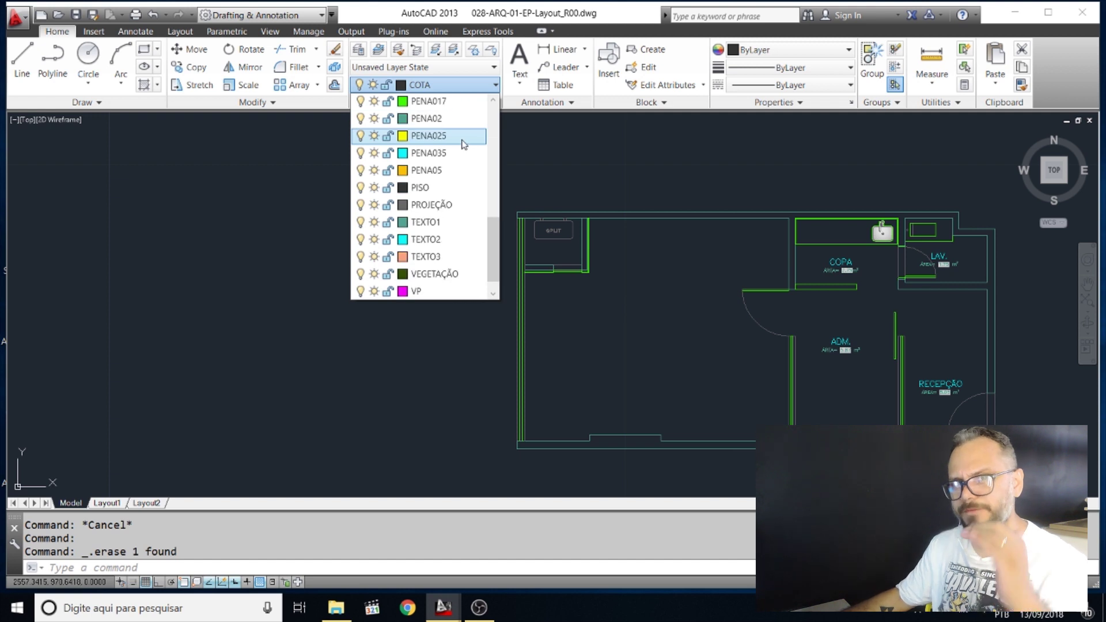
scroll(456, 192, down, 1)
scroll(453, 184, up, 6)
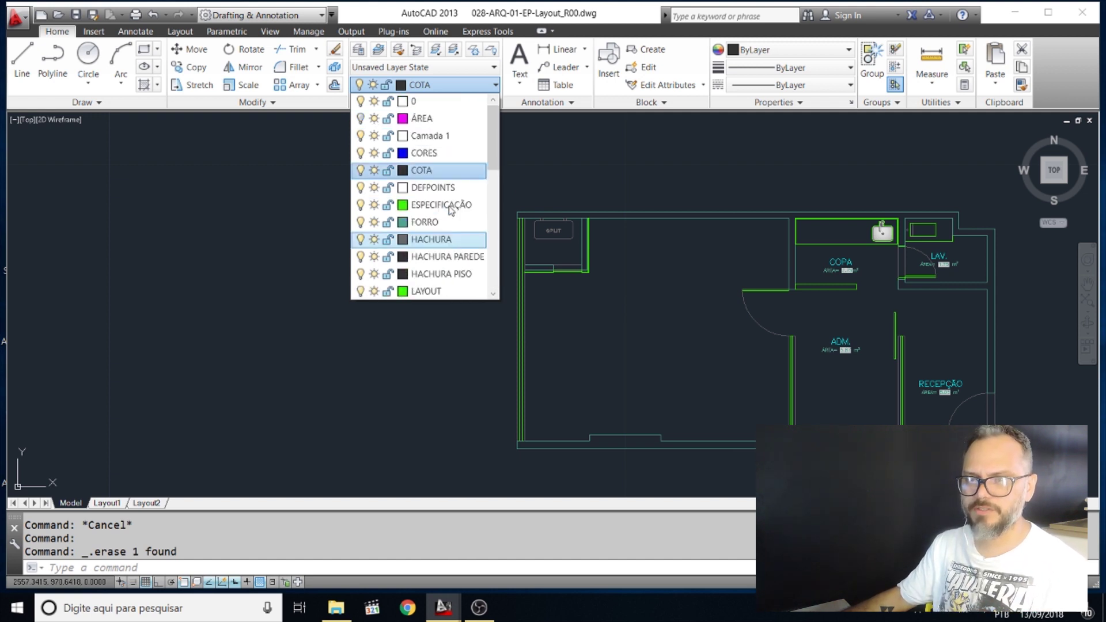
scroll(442, 170, down, 7)
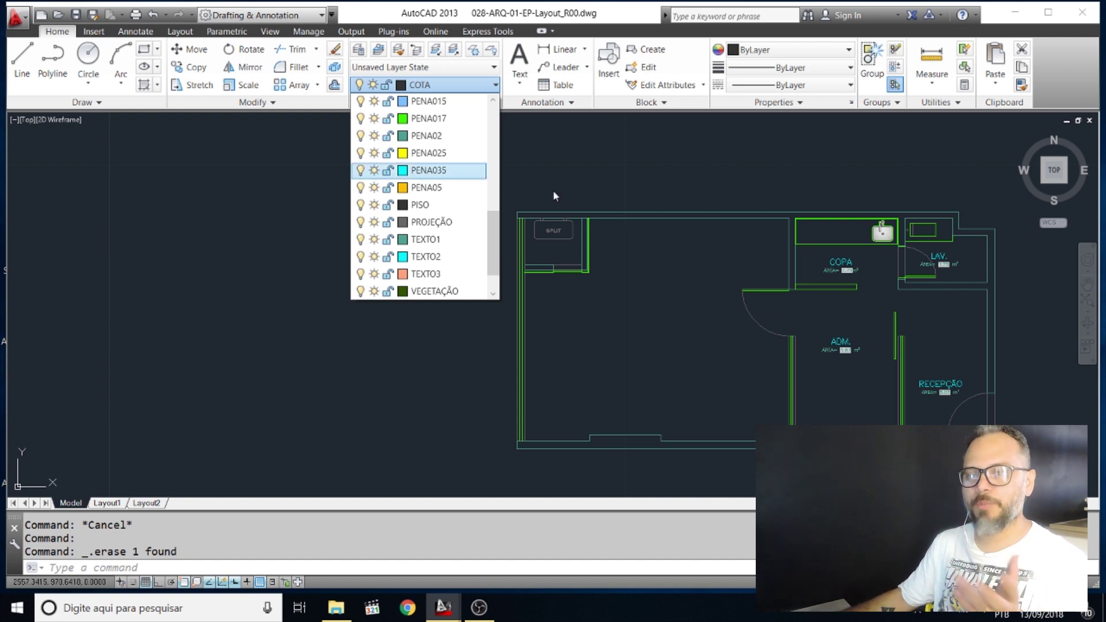
click(598, 207)
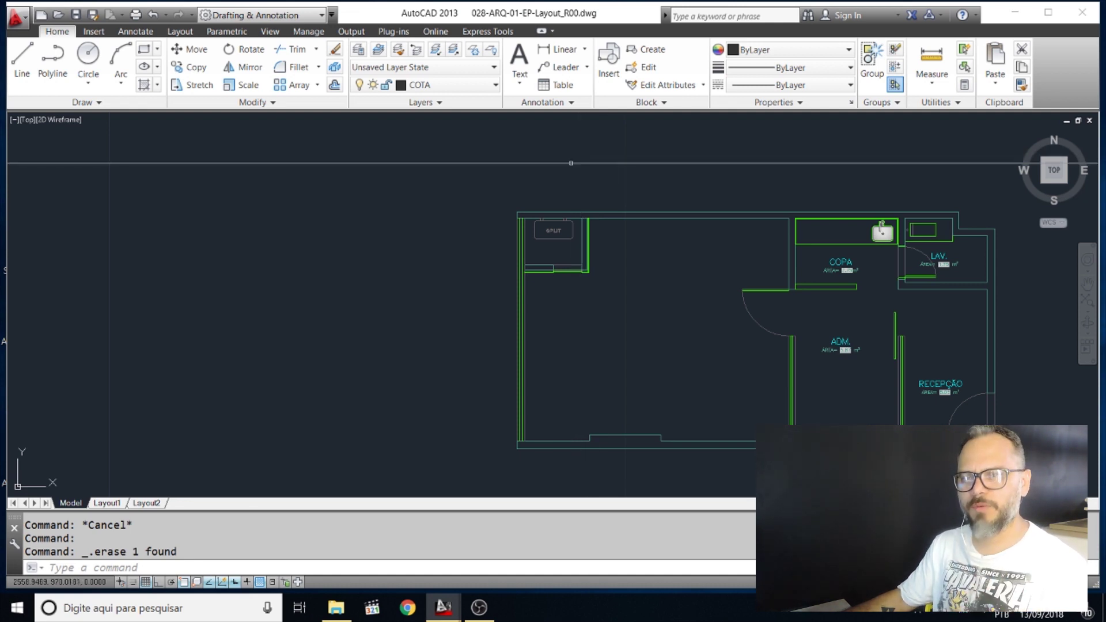
Use Quick Select to select all objects on layer PAREDE in the entire drawing, and clear the selection
middle_drag(579, 224, 541, 192)
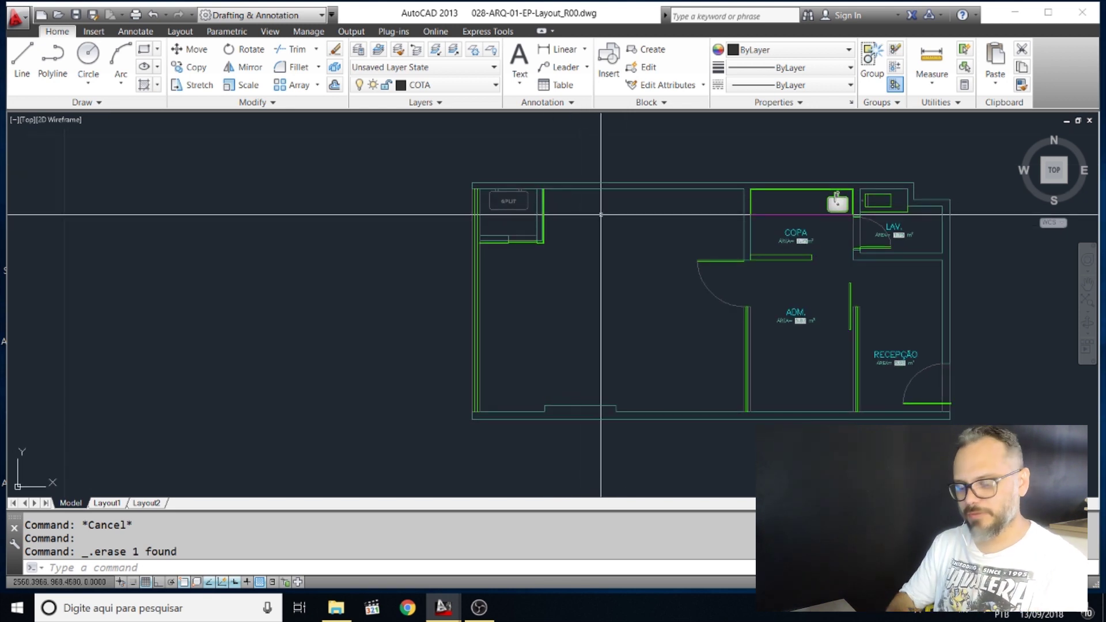
text(qselec)
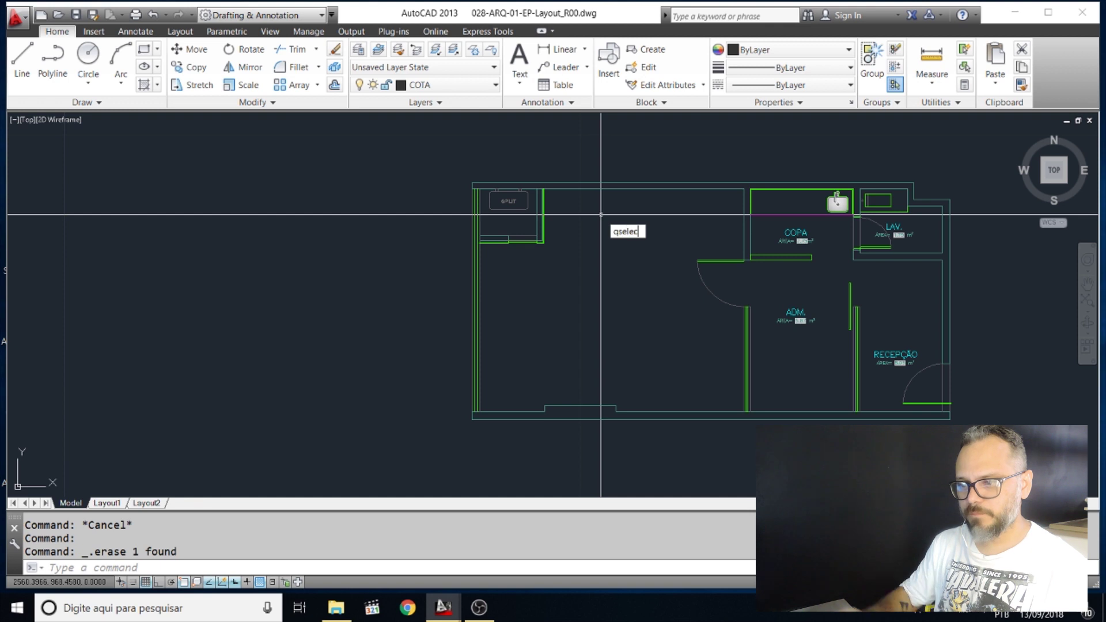
text(t)
key(Return)
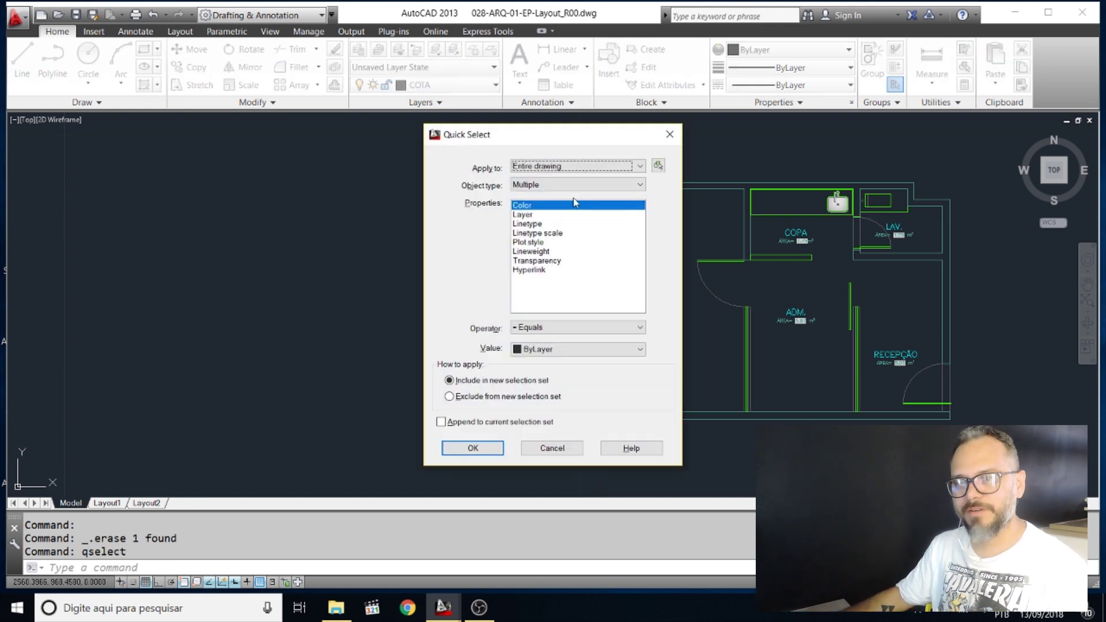
click(546, 216)
click(582, 348)
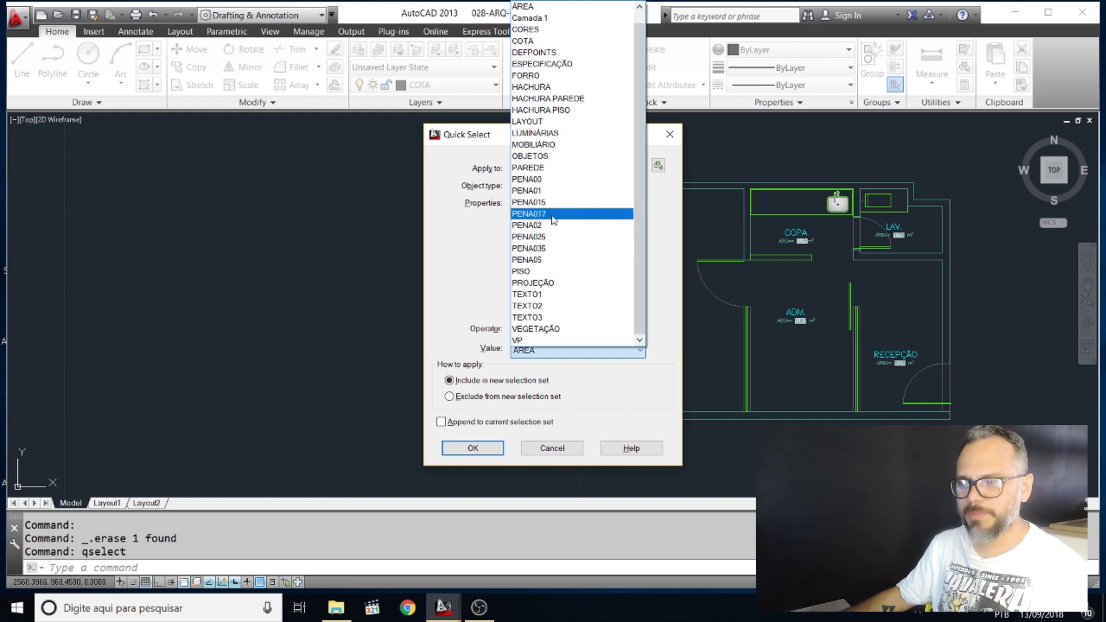
click(562, 168)
click(495, 450)
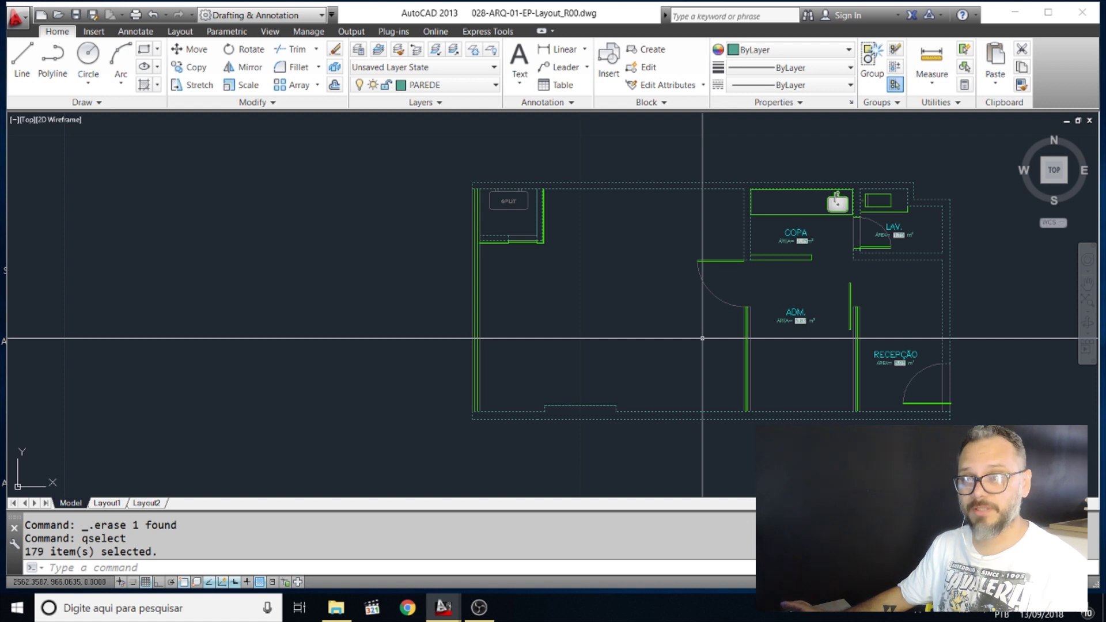
key(Escape)
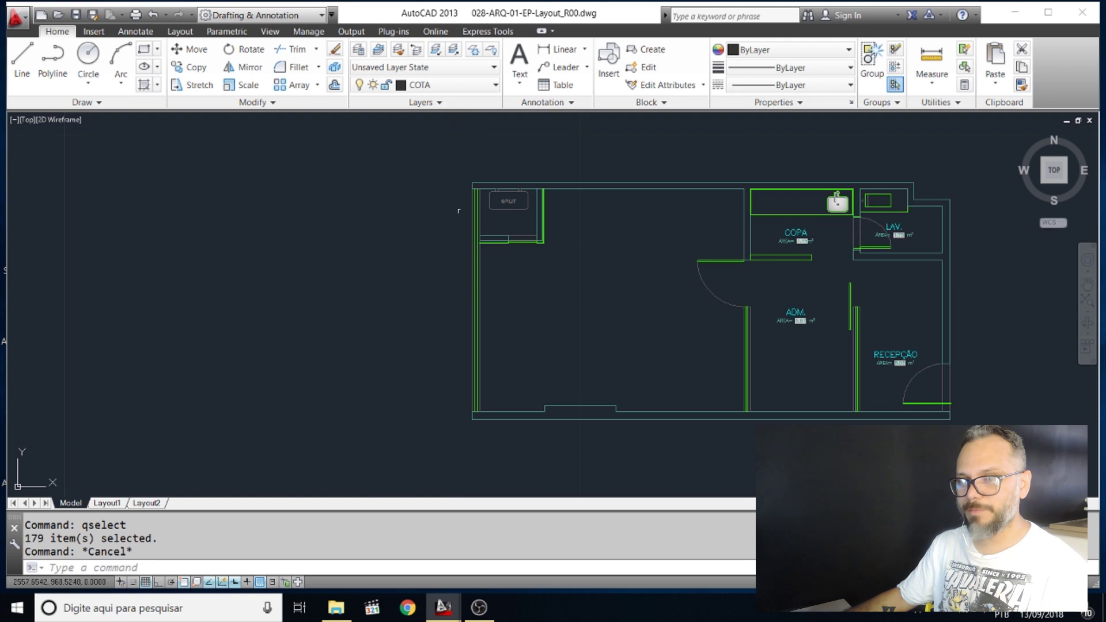
Select the large room's walls, windows and door in the bare plan, plus the COPA counter and sink
middle_drag(438, 177, 435, 172)
click(433, 153)
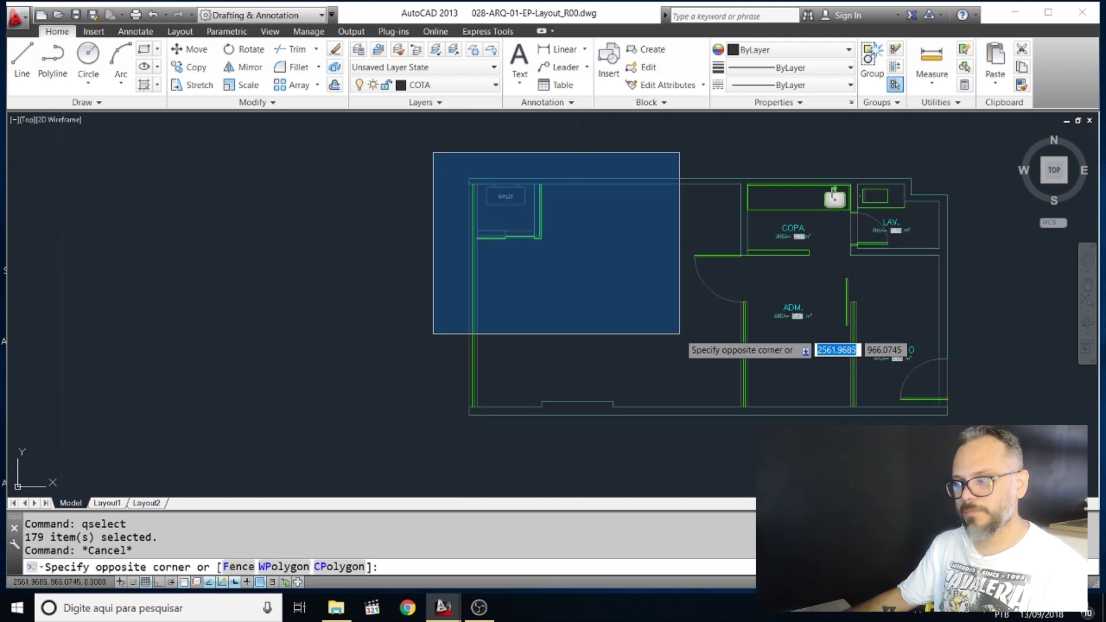
click(772, 420)
click(646, 209)
click(461, 157)
scroll(842, 193, up, 4)
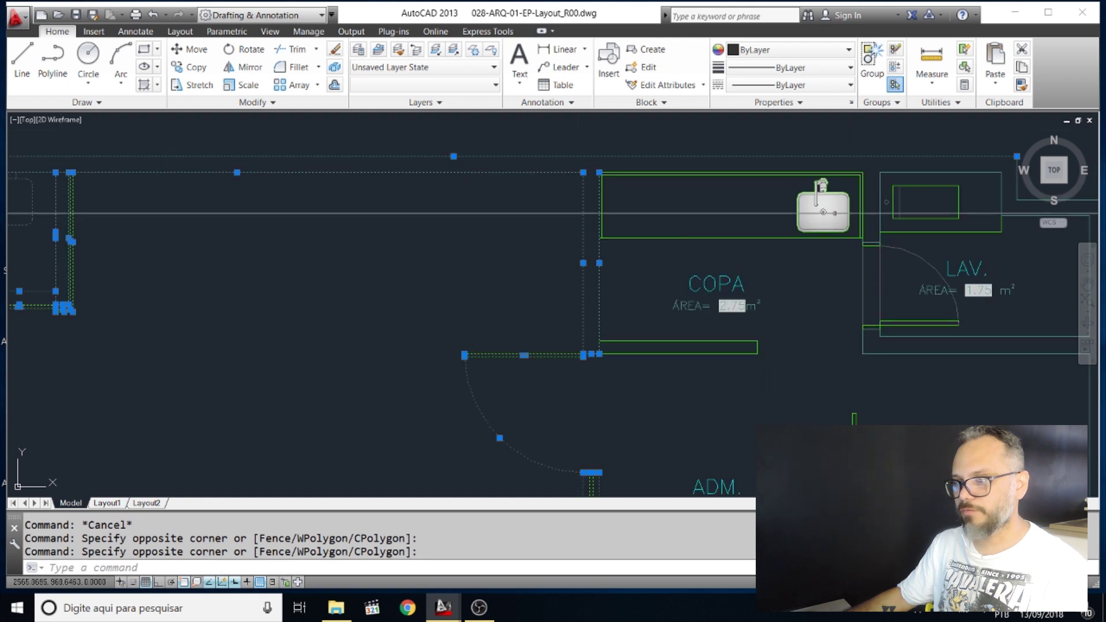
click(842, 193)
click(794, 196)
Add the LAV. fixtures, door and walls and the partitions around COPA and ADM. to the selection
mouse_move(865, 254)
middle_down()
mouse_move(712, 209)
mouse_move(631, 251)
mouse_move(686, 252)
middle_up()
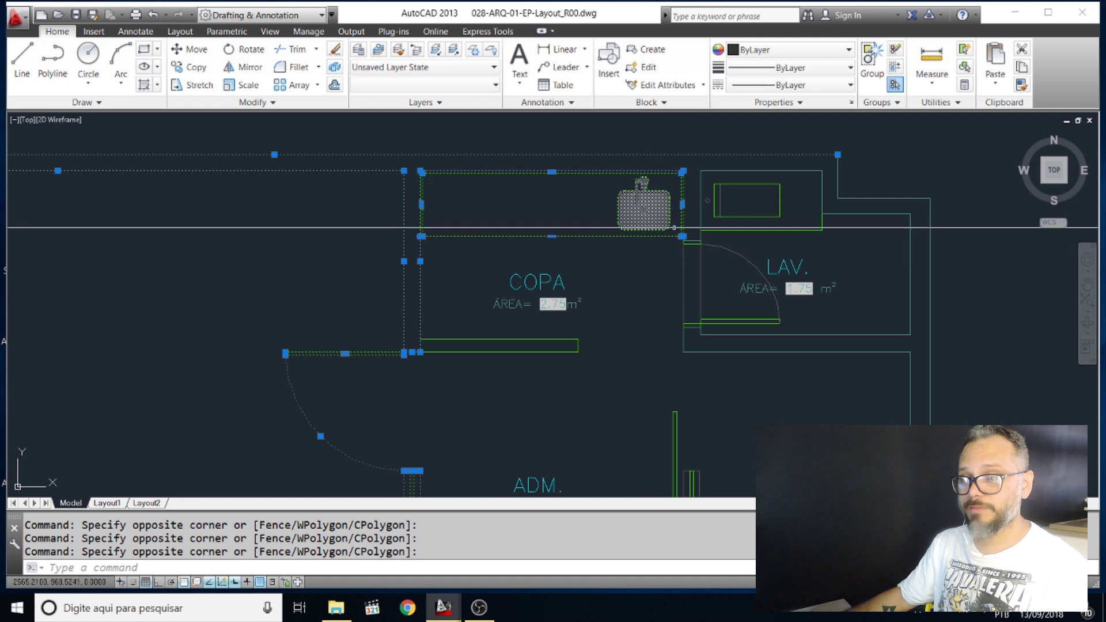
click(666, 139)
click(857, 229)
click(890, 198)
click(882, 299)
click(751, 387)
click(671, 316)
scroll(713, 347, down, 2)
middle_drag(713, 346, 723, 210)
click(714, 333)
click(681, 247)
click(608, 206)
click(542, 214)
Add the plan's lower walls and the RECEPÇÃO entrance door to the selection, leaving out the room labels
middle_drag(526, 237, 531, 144)
click(183, 322)
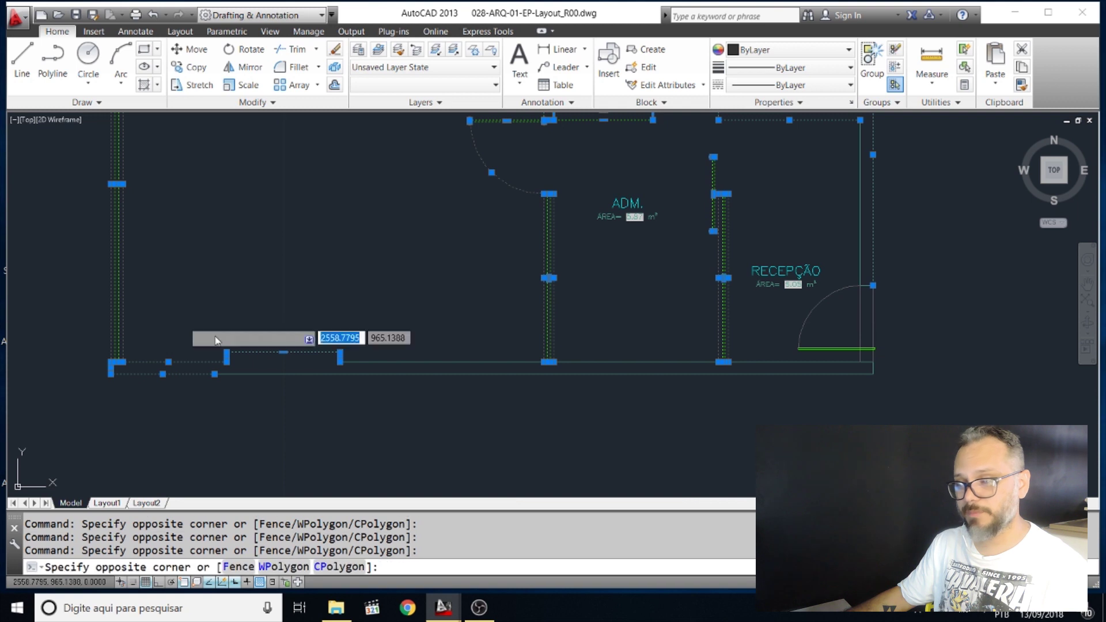
click(914, 414)
click(879, 408)
click(829, 264)
Define the selected floor plan geometry as a block with a name beginning "PB_bas", converting the objects to the block
scroll(895, 339, down, 4)
scroll(815, 343, up, 4)
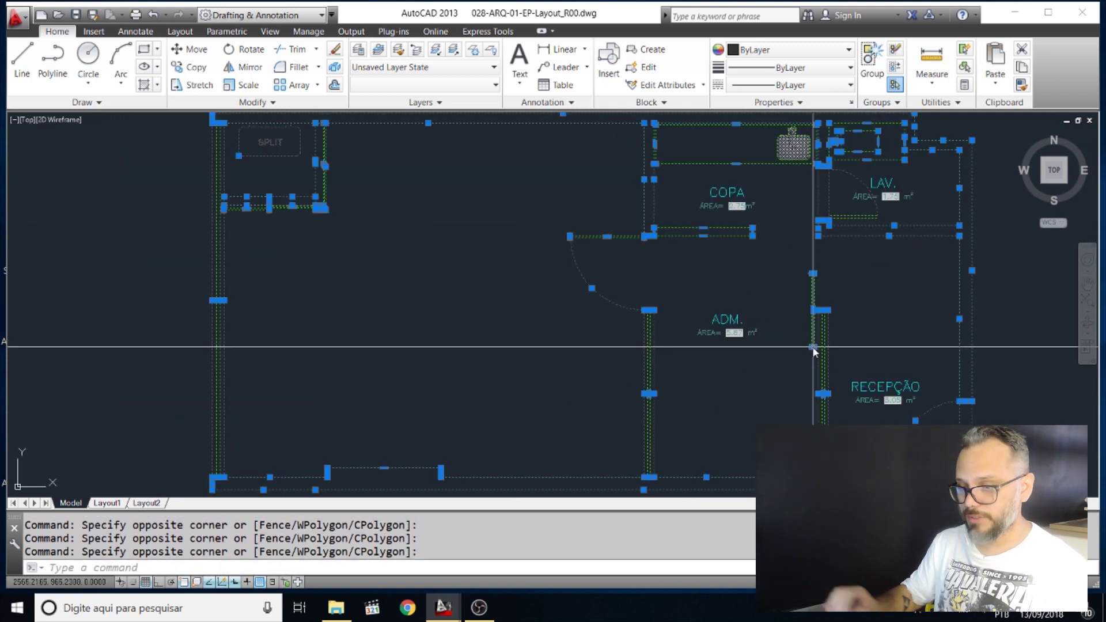
scroll(580, 332, down, 2)
text(B)
key(Return)
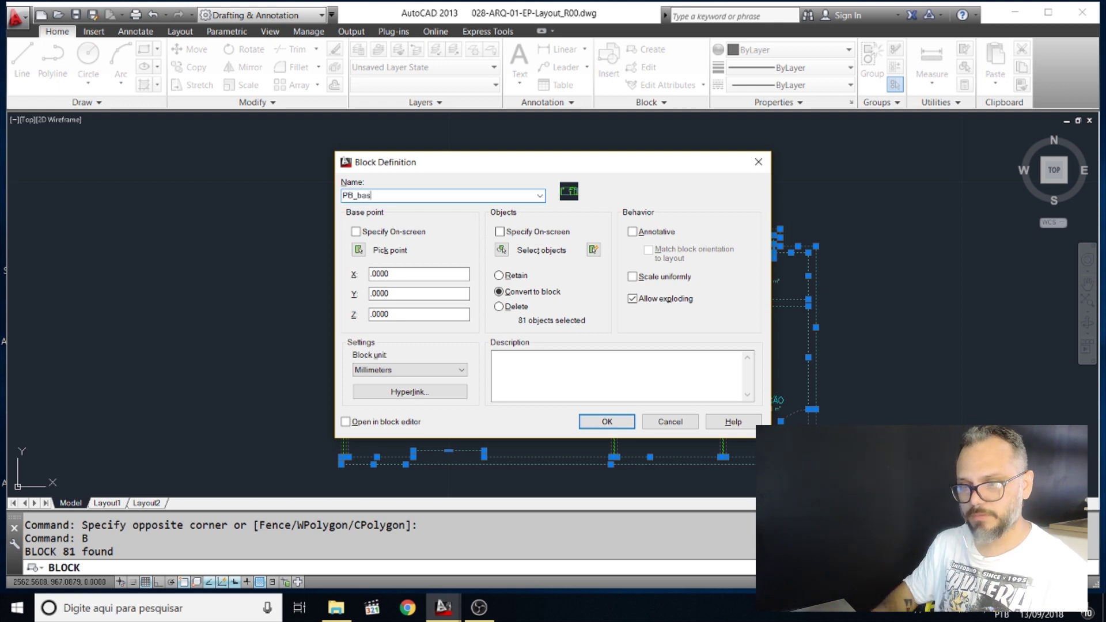
key(Return)
Select the new floor plan block and move it to the PENA01 layer
click(594, 252)
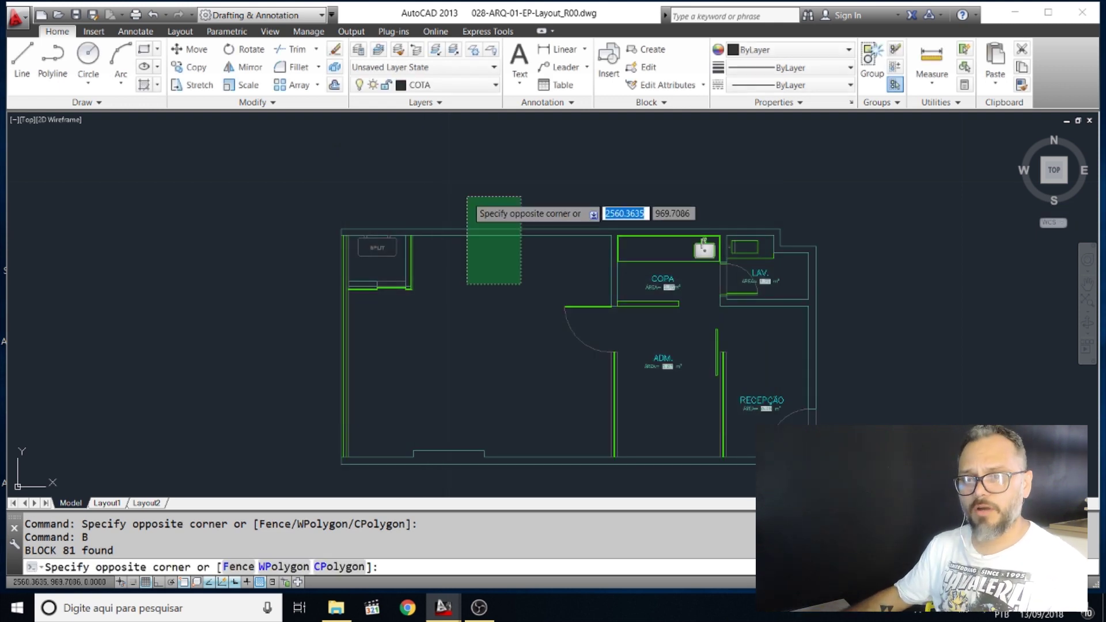
click(458, 117)
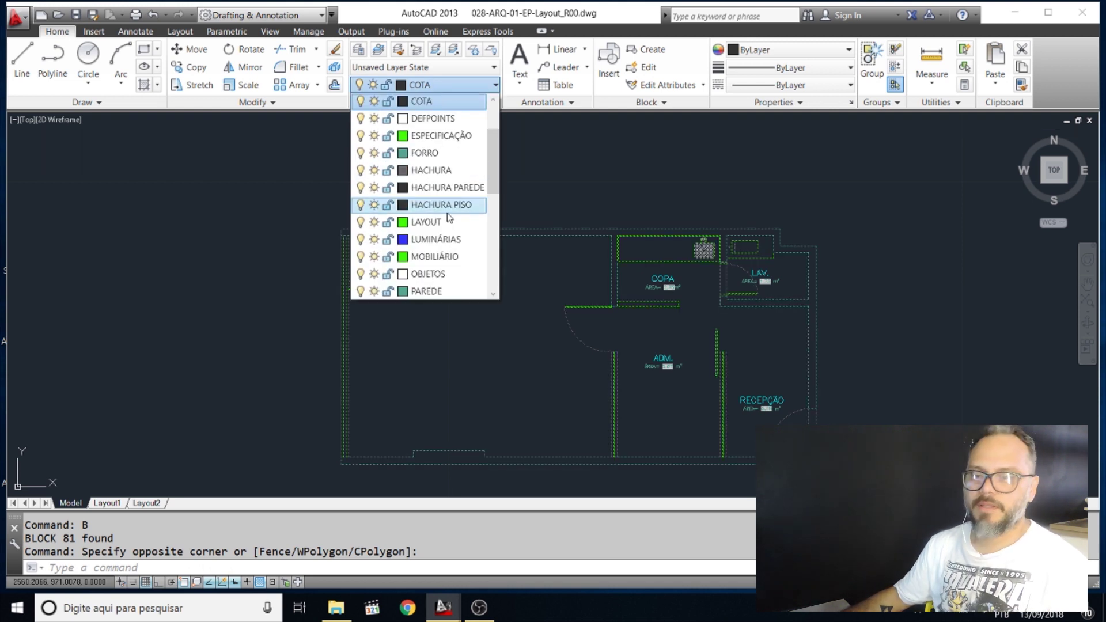
scroll(443, 242, down, 3)
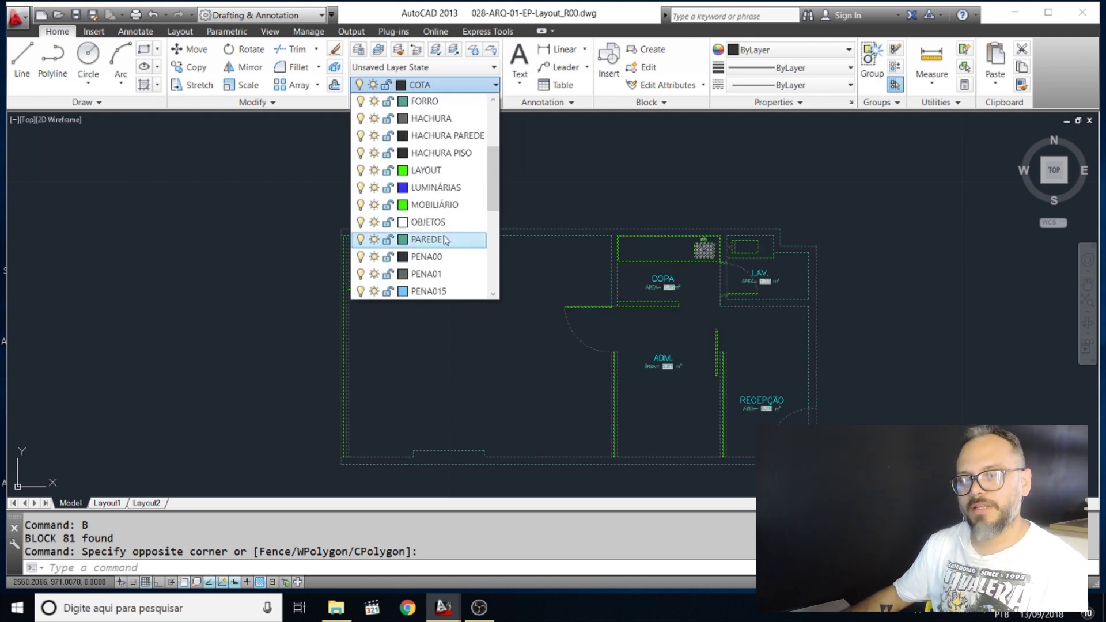
click(439, 275)
key(Escape)
Open the PB_base floor plan block in the block editor
click(518, 236)
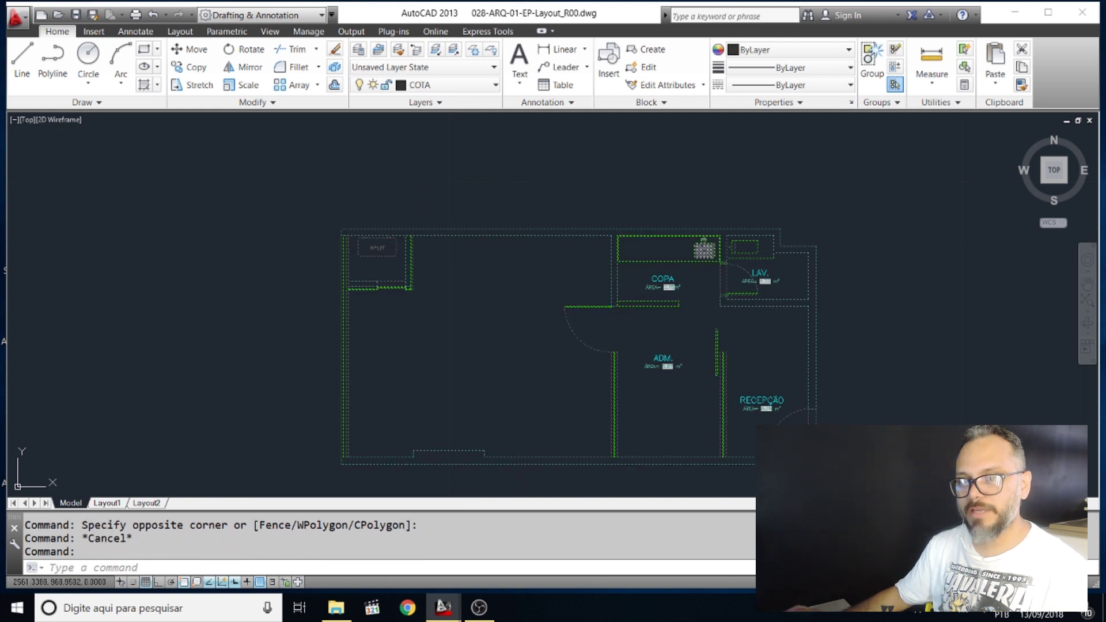
double_click(518, 235)
click(542, 399)
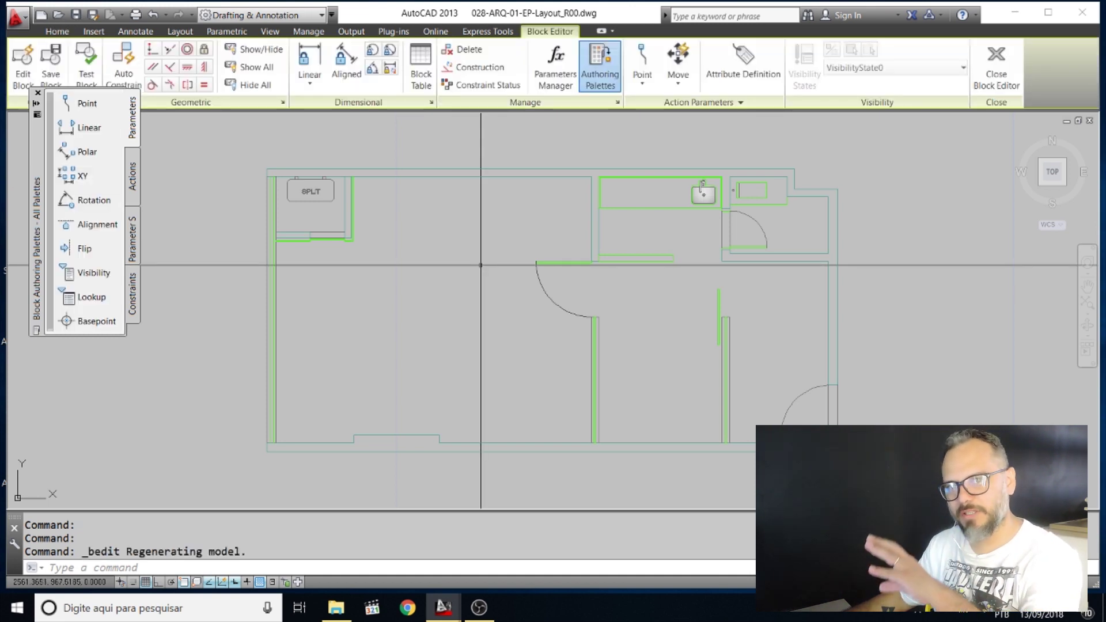
Examine the plan geometry inside the block, around the large room's upper wall and the SPLIT niche
scroll(481, 265, down, 2)
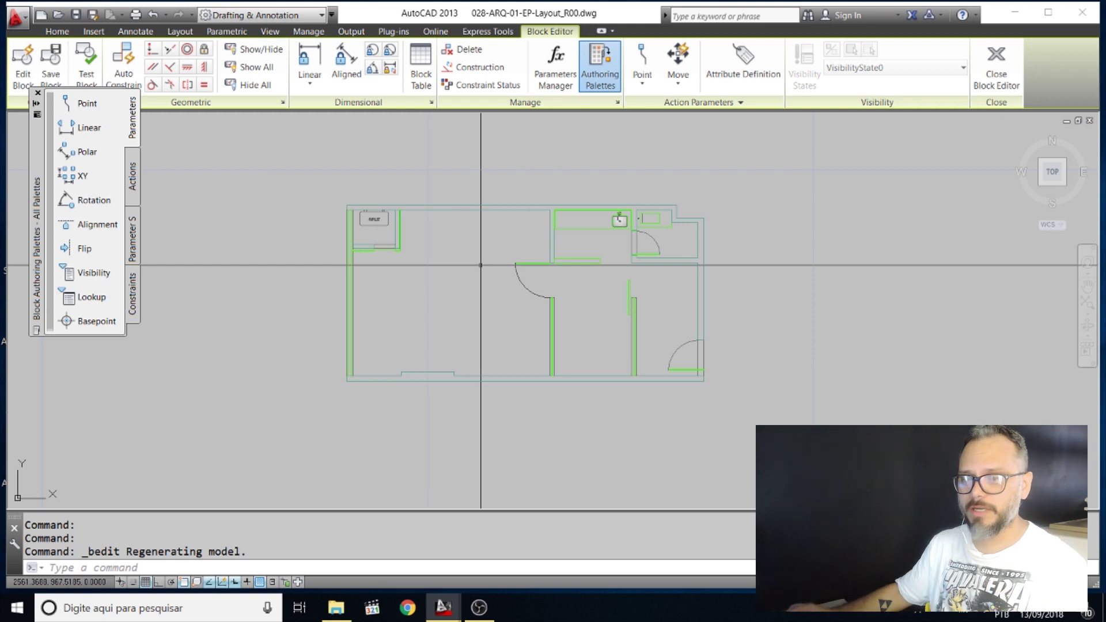
scroll(428, 170, up, 3)
click(494, 257)
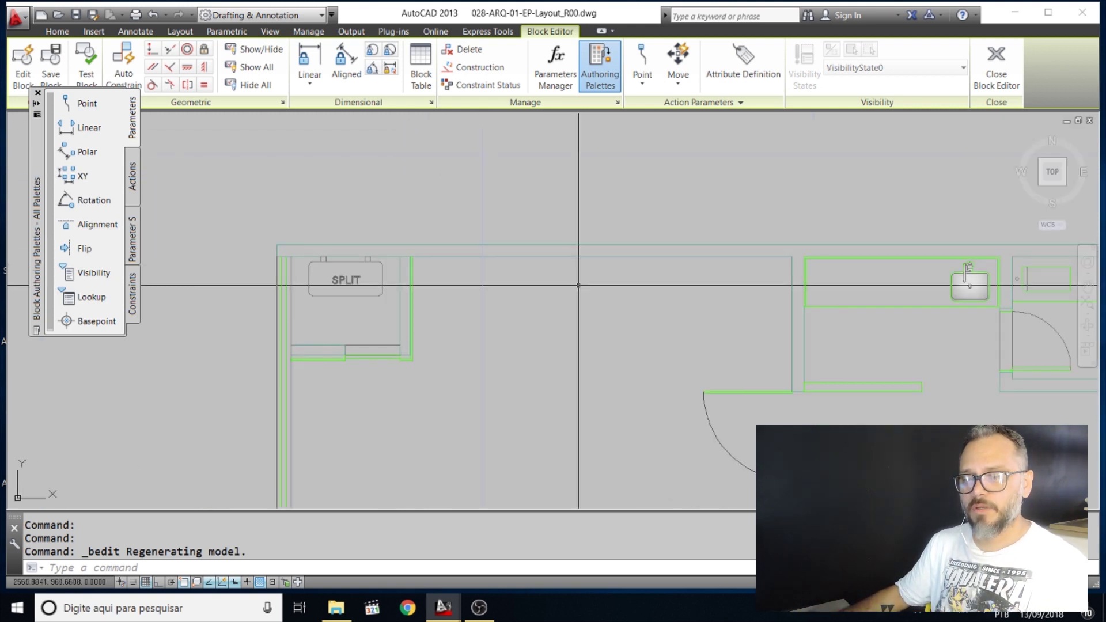
click(482, 287)
click(478, 266)
middle_drag(476, 265, 561, 257)
scroll(482, 316, up, 4)
scroll(530, 346, down, 4)
scroll(597, 321, down, 3)
key(Escape)
key(Escape)
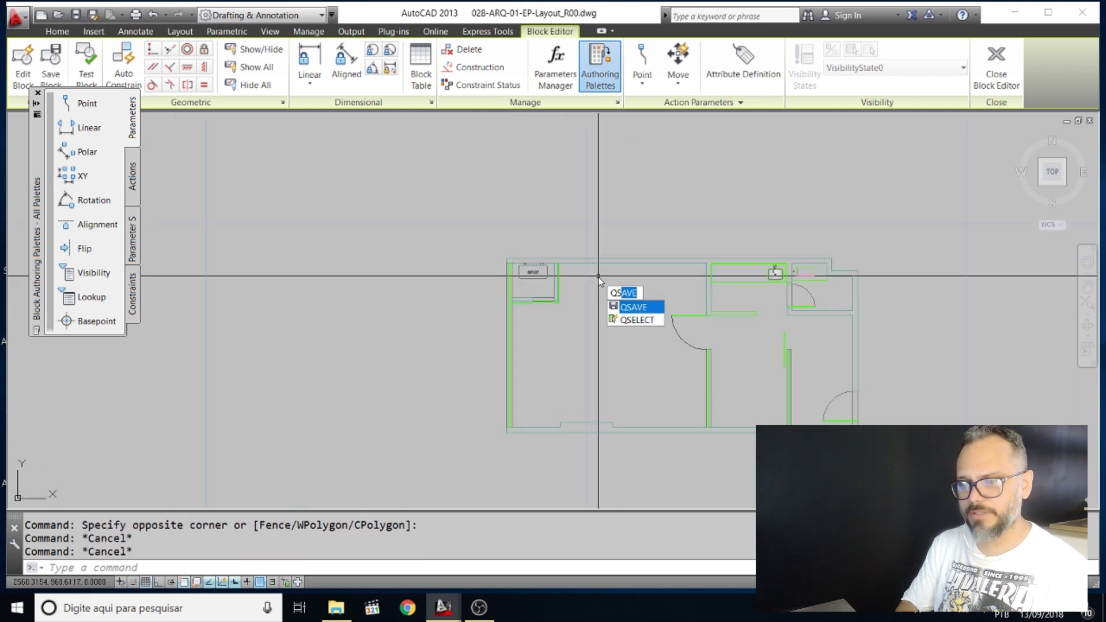
Quick-select every object in the block whose layer equals PAREDE, across the entire drawing
text(QSELEct)
key(Return)
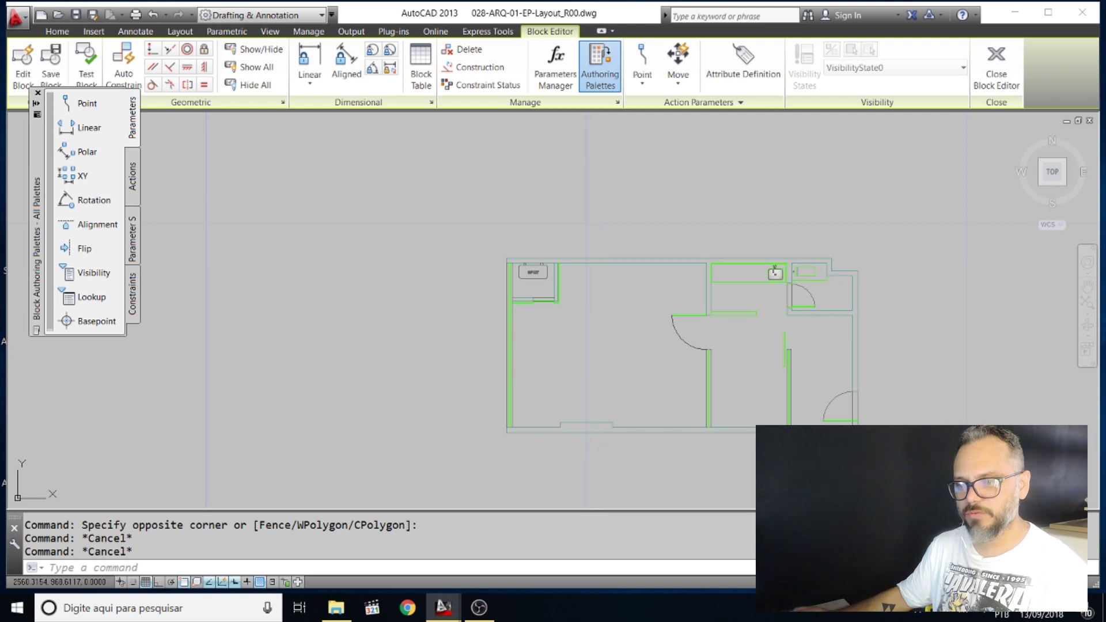
click(529, 215)
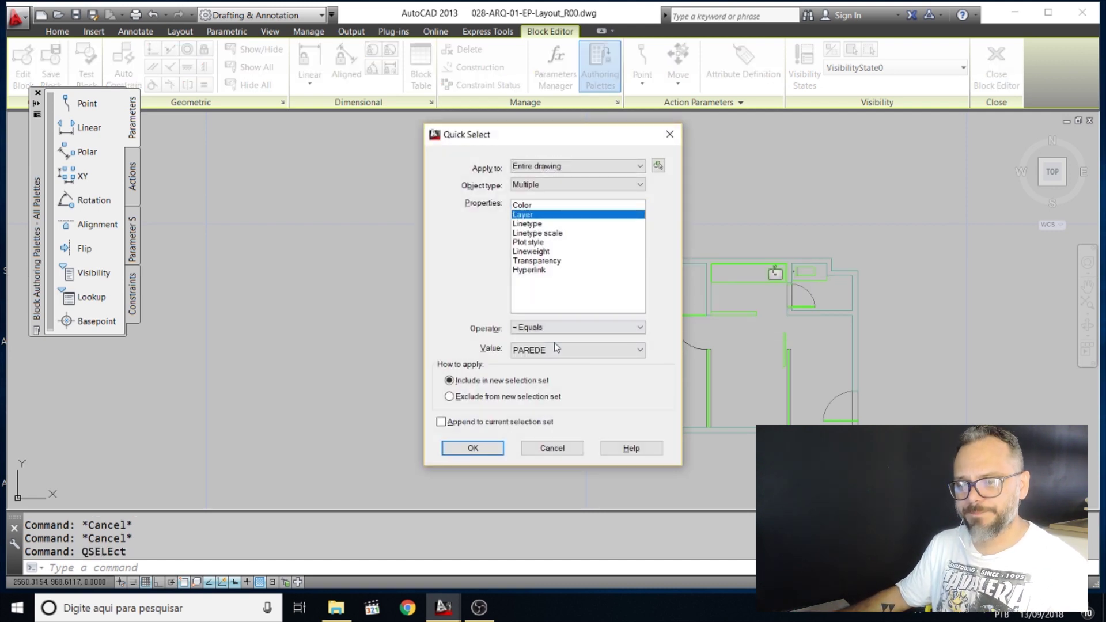
click(483, 452)
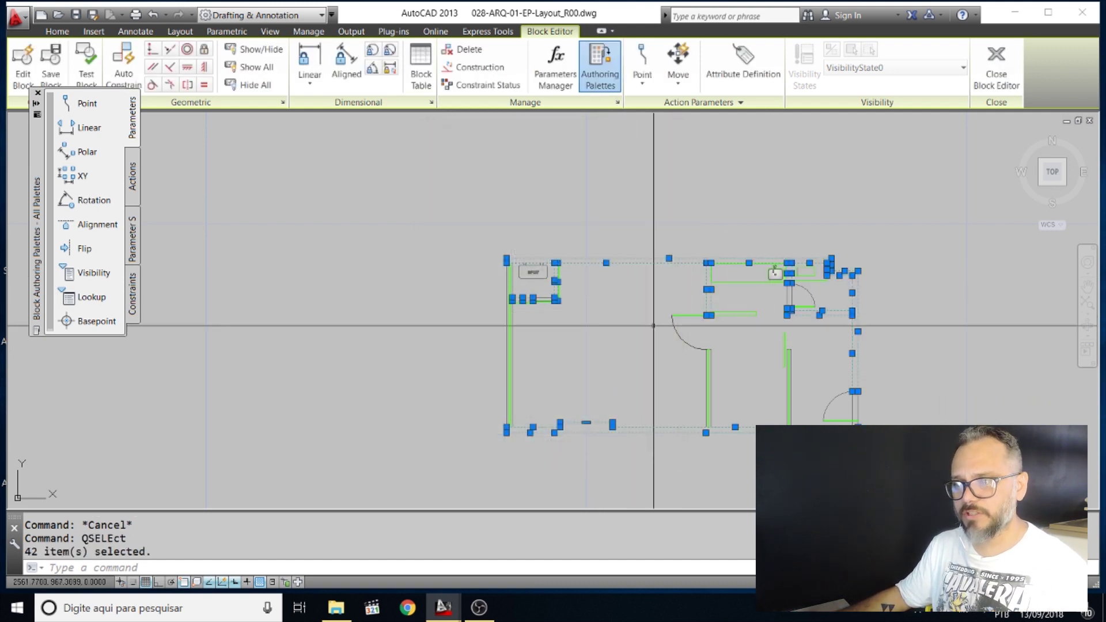
Set the colour of the selected PAREDE objects to ByBlock and clear the selection
click(57, 32)
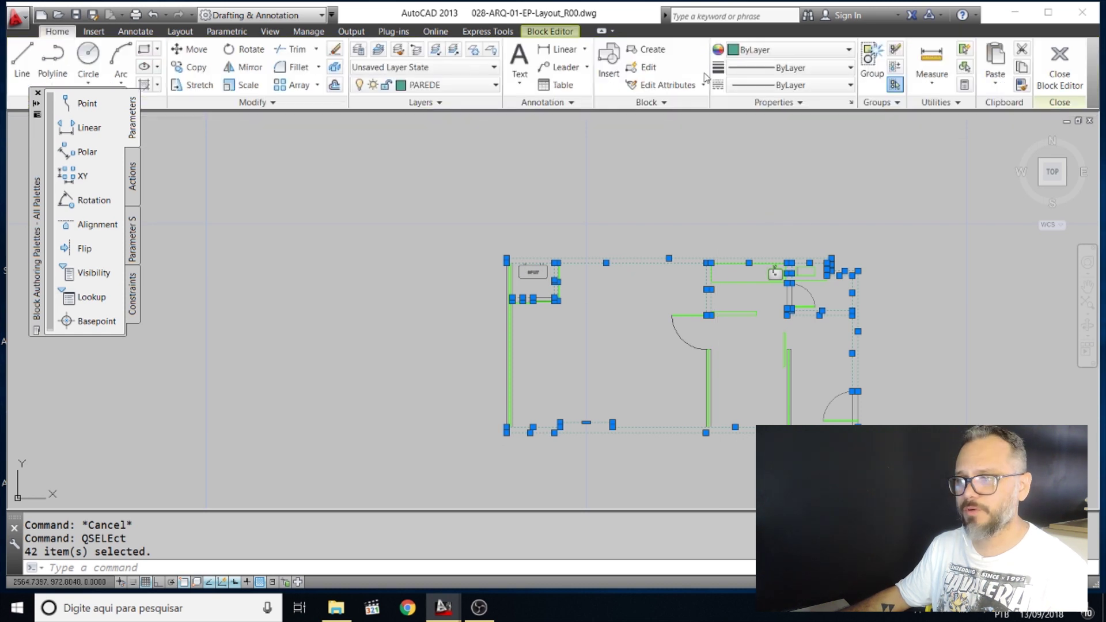
click(772, 58)
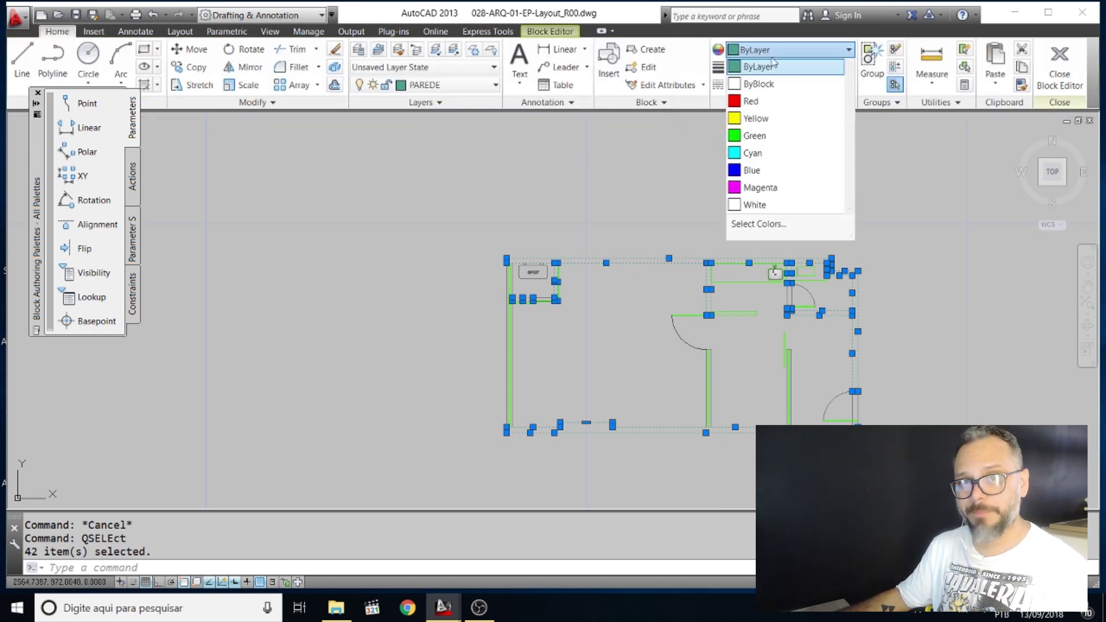
click(774, 81)
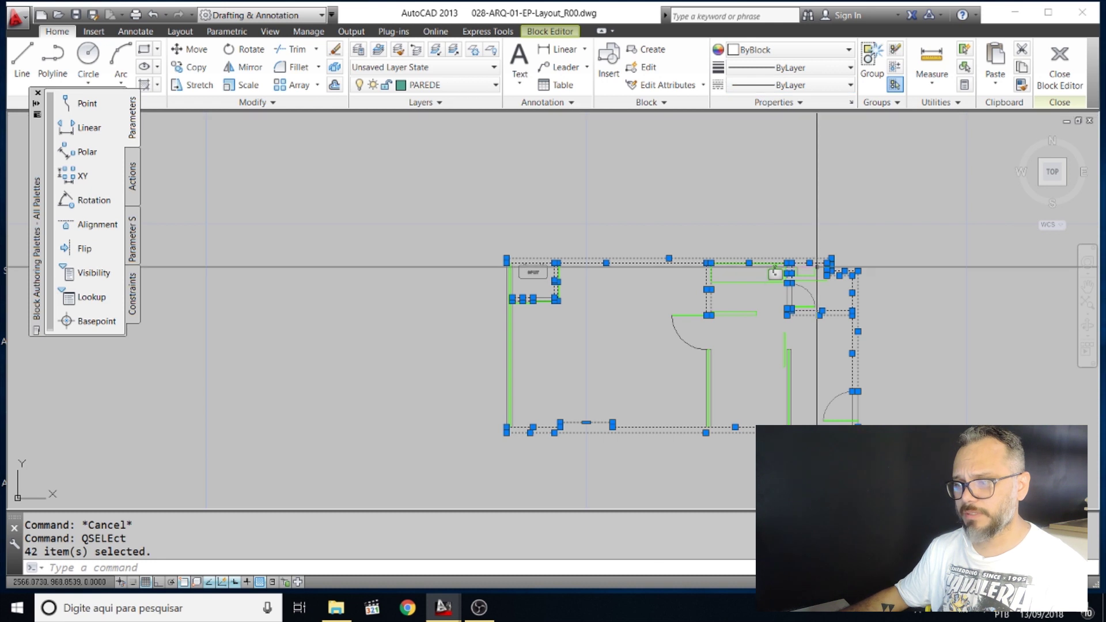
key(Escape)
key(Escape)
Close the block editor saving the changes to PB_base, and check the block's layer in the drawing
click(1060, 68)
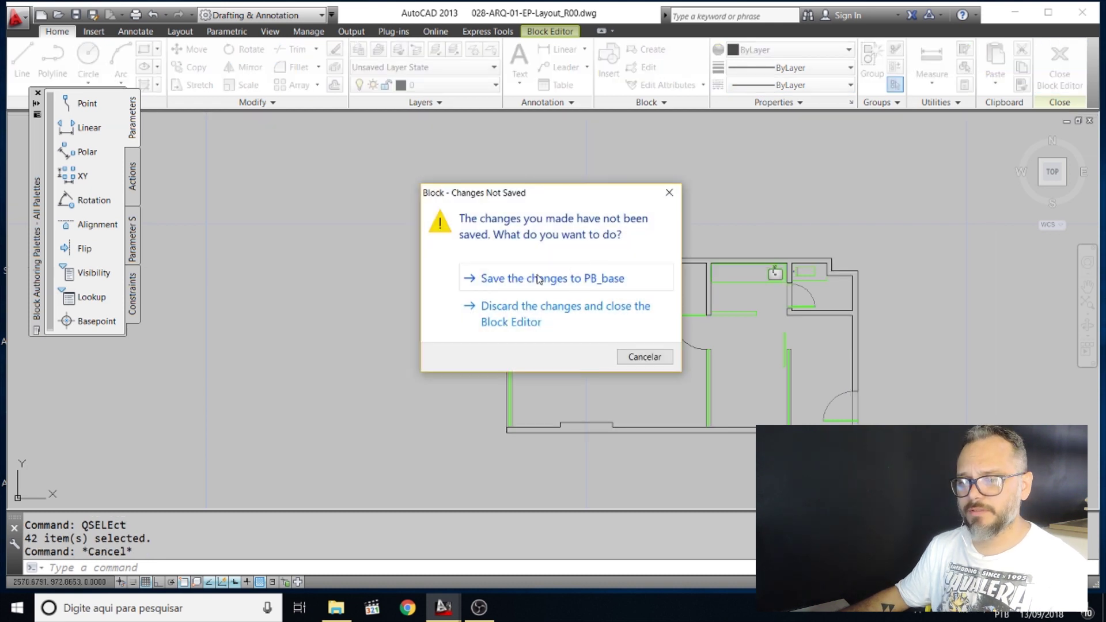
click(539, 280)
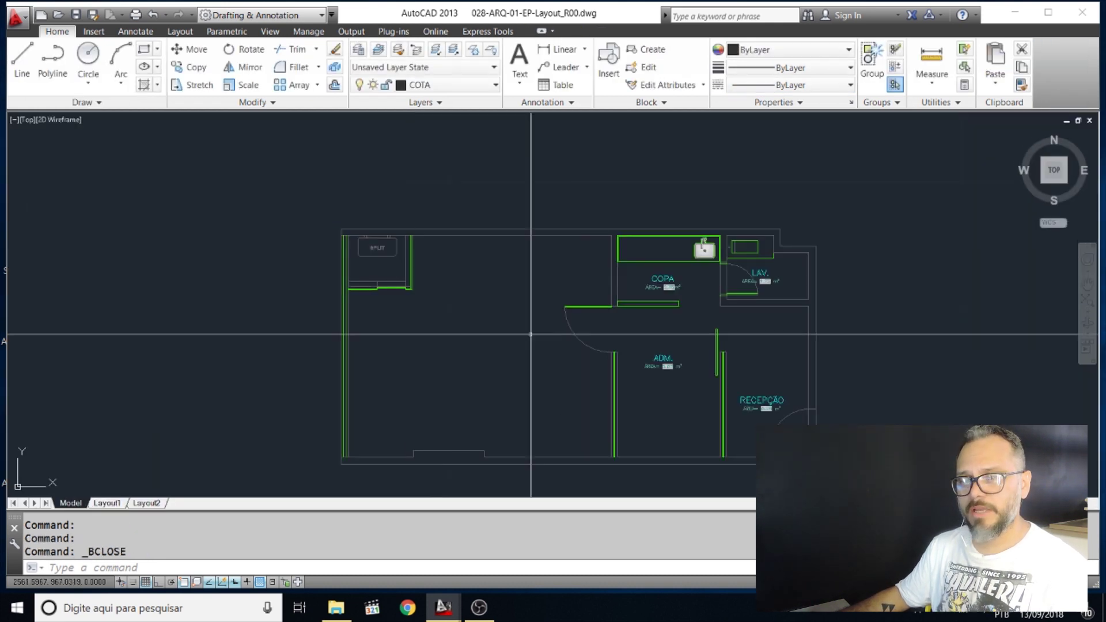
click(503, 253)
click(506, 273)
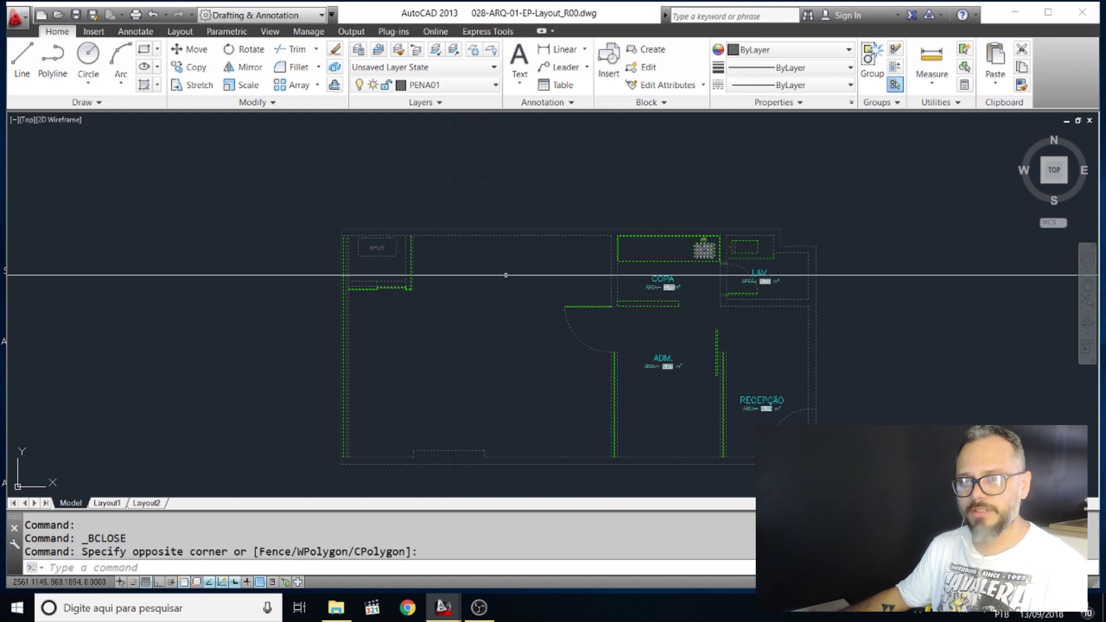
key(Escape)
middle_drag(542, 282, 559, 272)
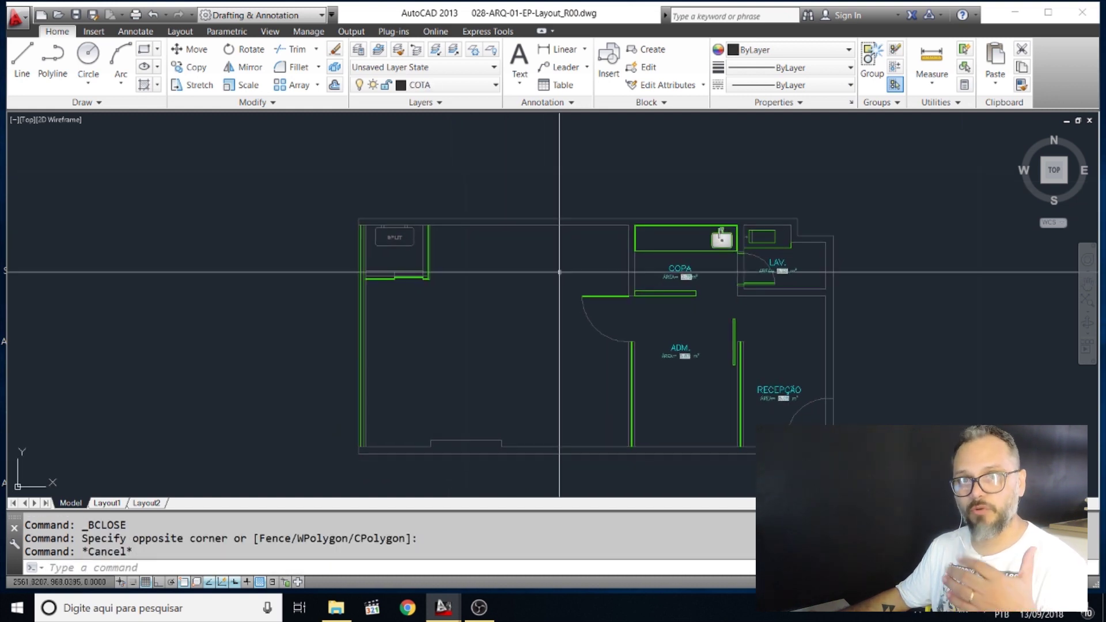
Select the PB_base block and move it to the PAREDE layer
click(560, 271)
click(493, 197)
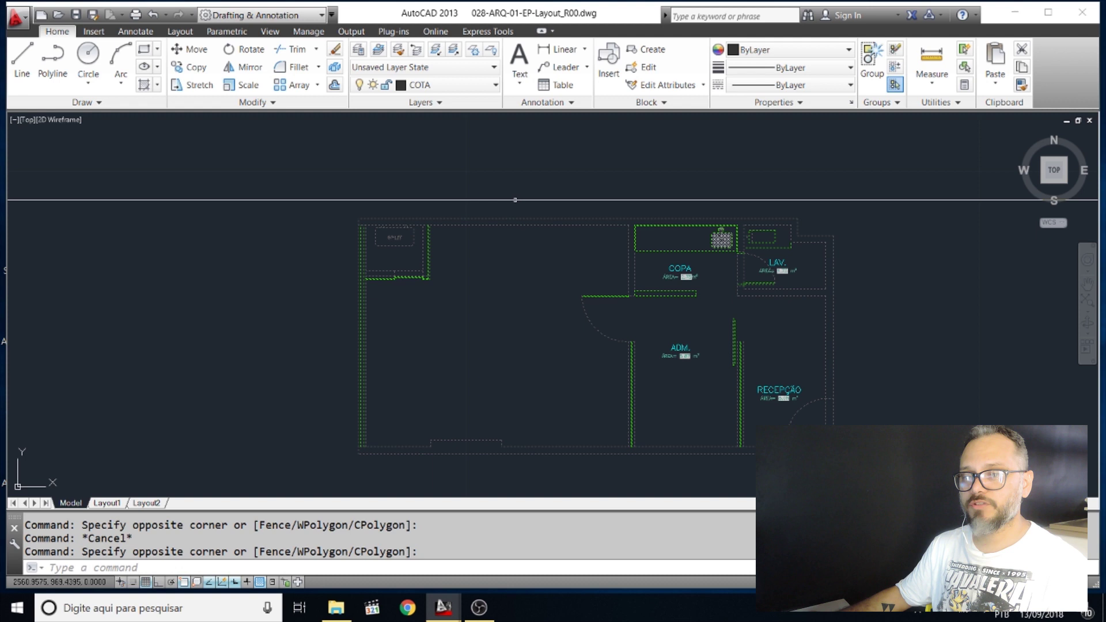
click(442, 86)
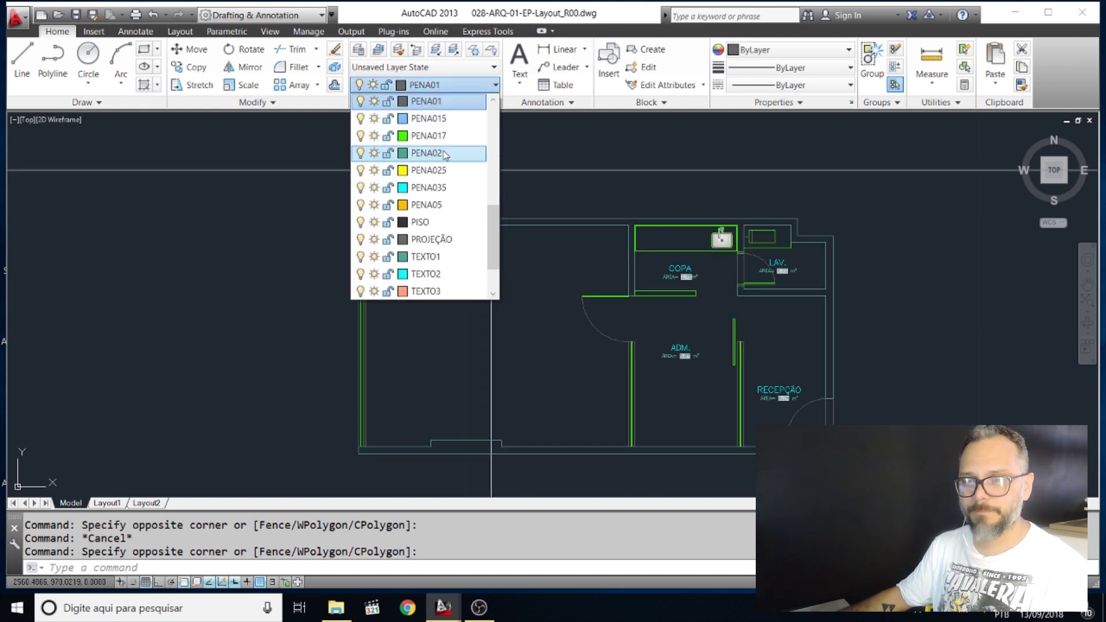
scroll(443, 185, down, 2)
scroll(442, 161, up, 5)
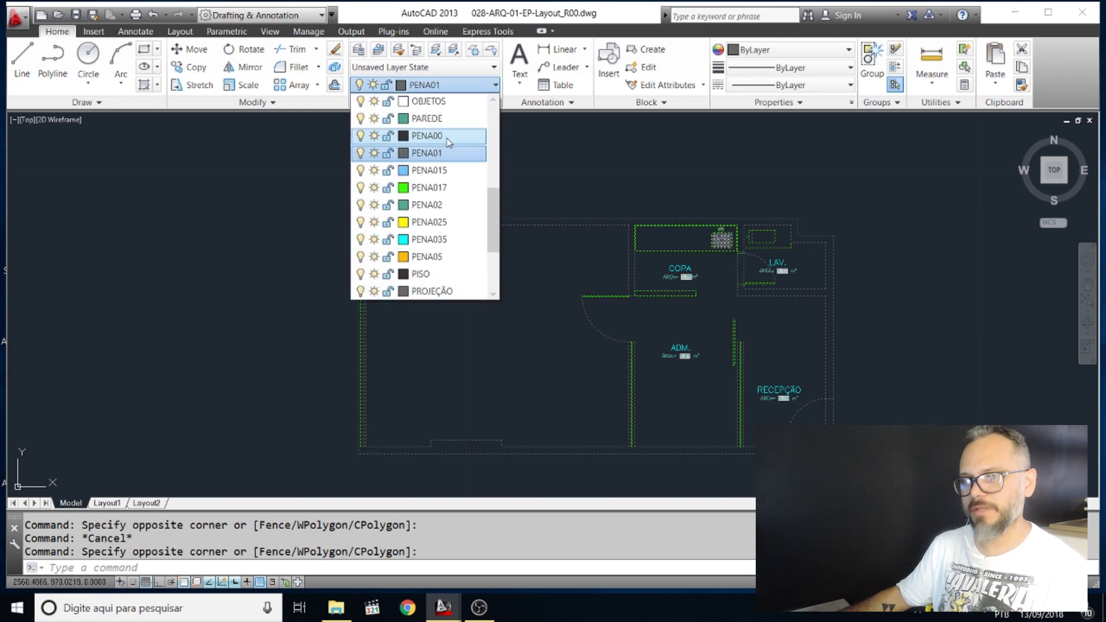
click(441, 118)
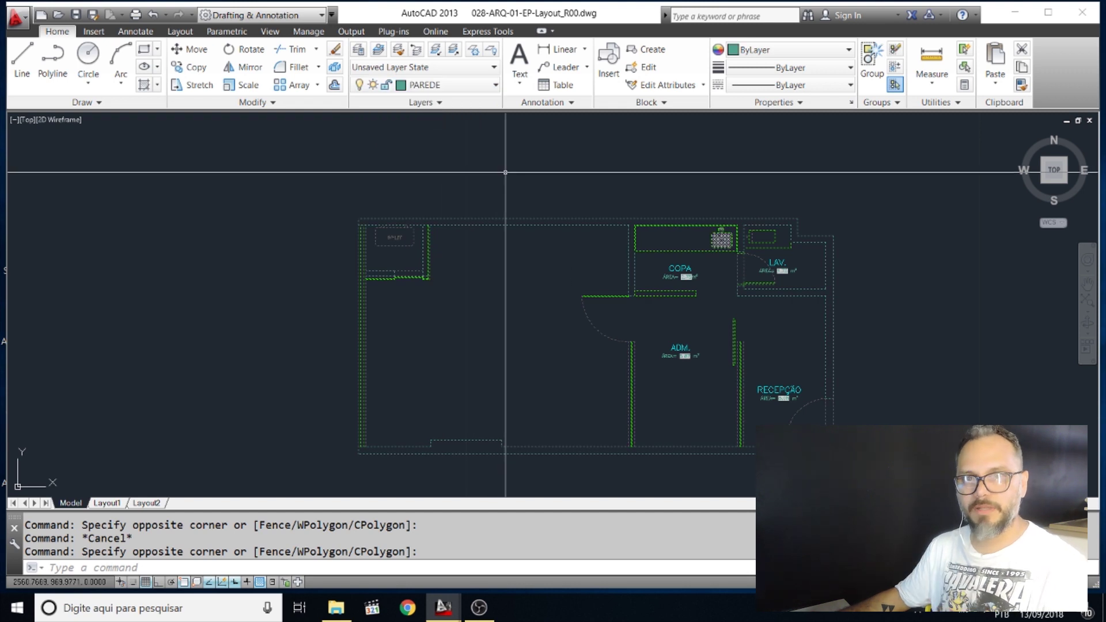
key(Escape)
scroll(614, 236, down, 4)
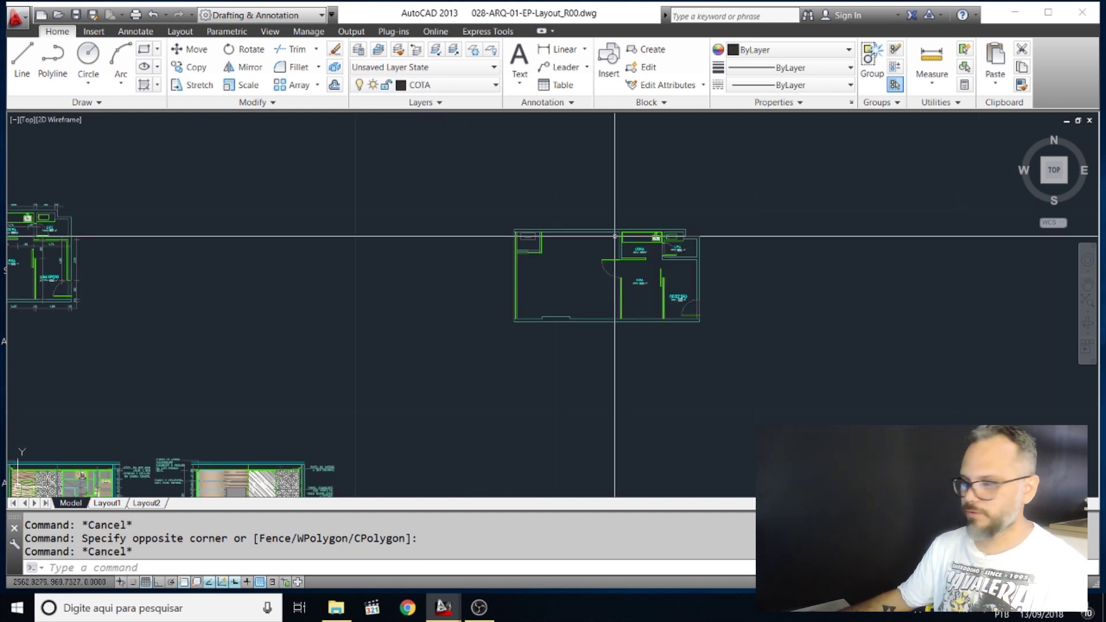
scroll(614, 251, up, 4)
key(Escape)
key(Escape)
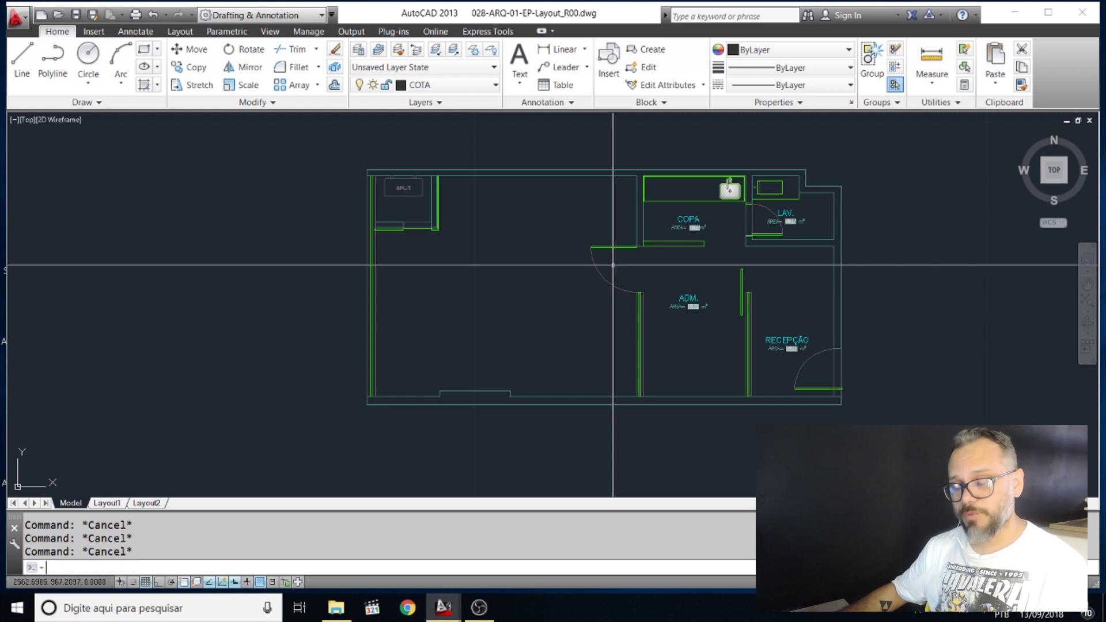
text(Co)
key(Return)
scroll(630, 297, down, 7)
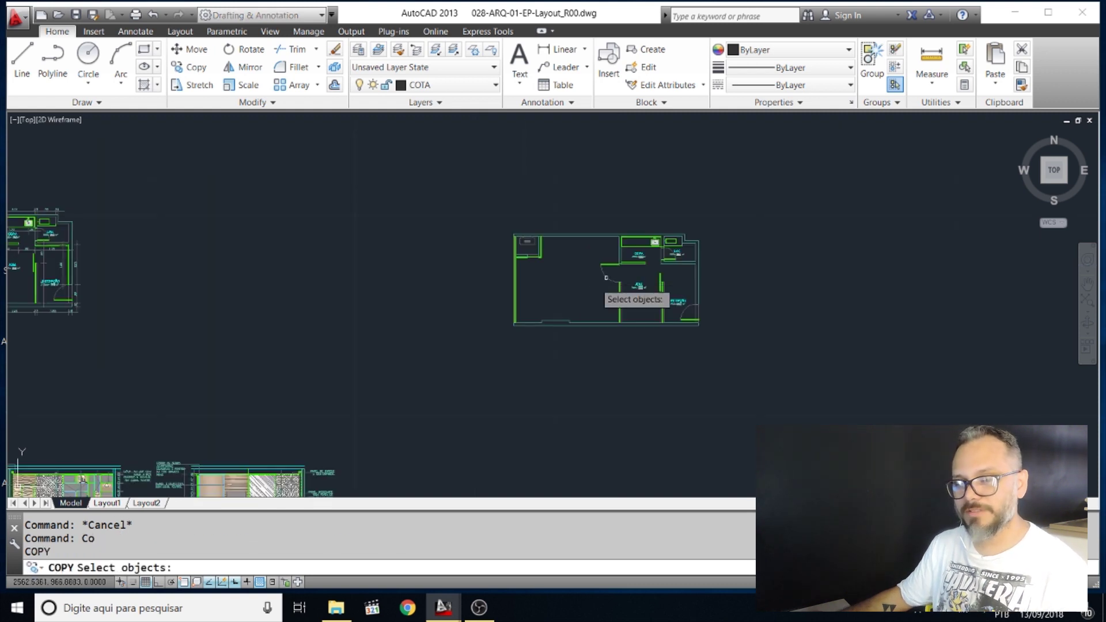
key(Escape)
Examine the walls, hatches and luminaires in the SALA COMERCIAL lighting layout beside its LEGENDA table
middle_drag(814, 381, 814, 409)
text(z)
key(Return)
click(27, 180)
click(143, 254)
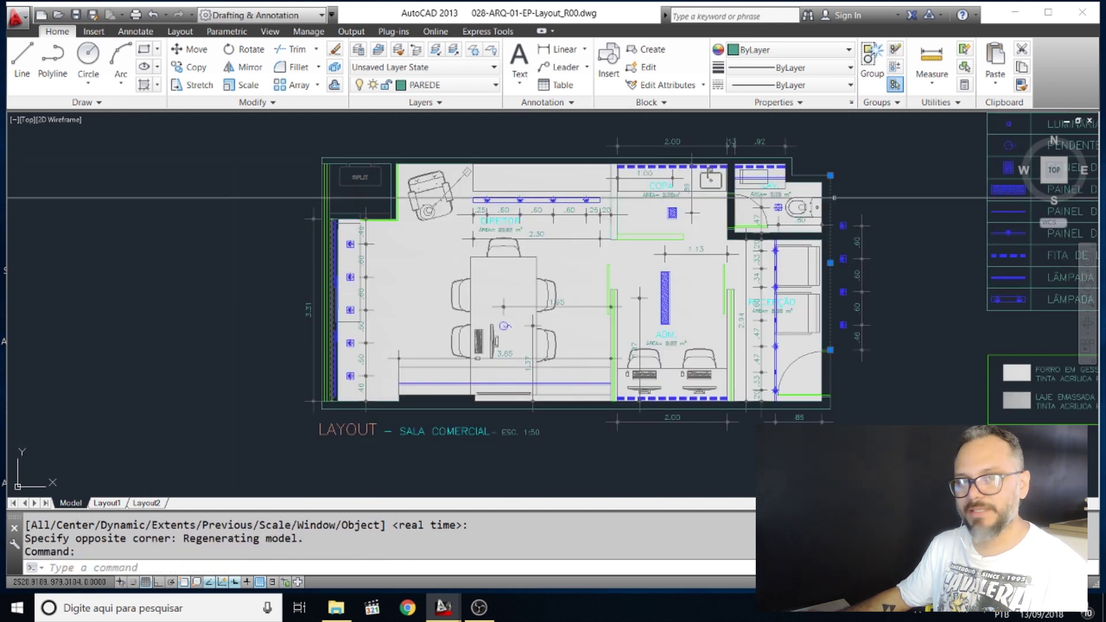
key(Escape)
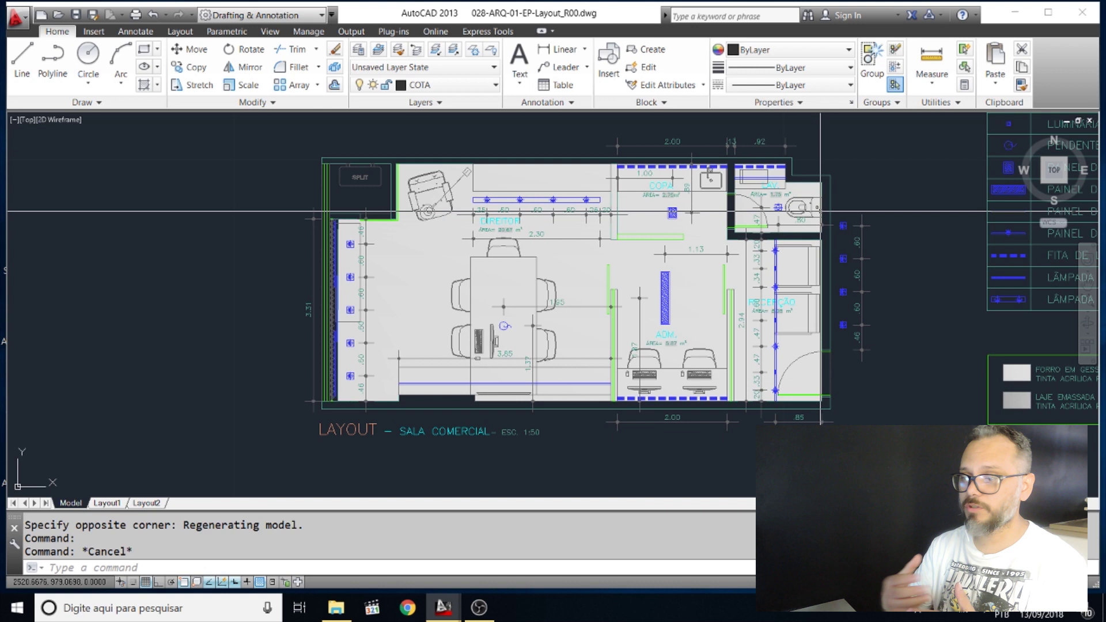
key(Escape)
middle_drag(750, 195, 702, 192)
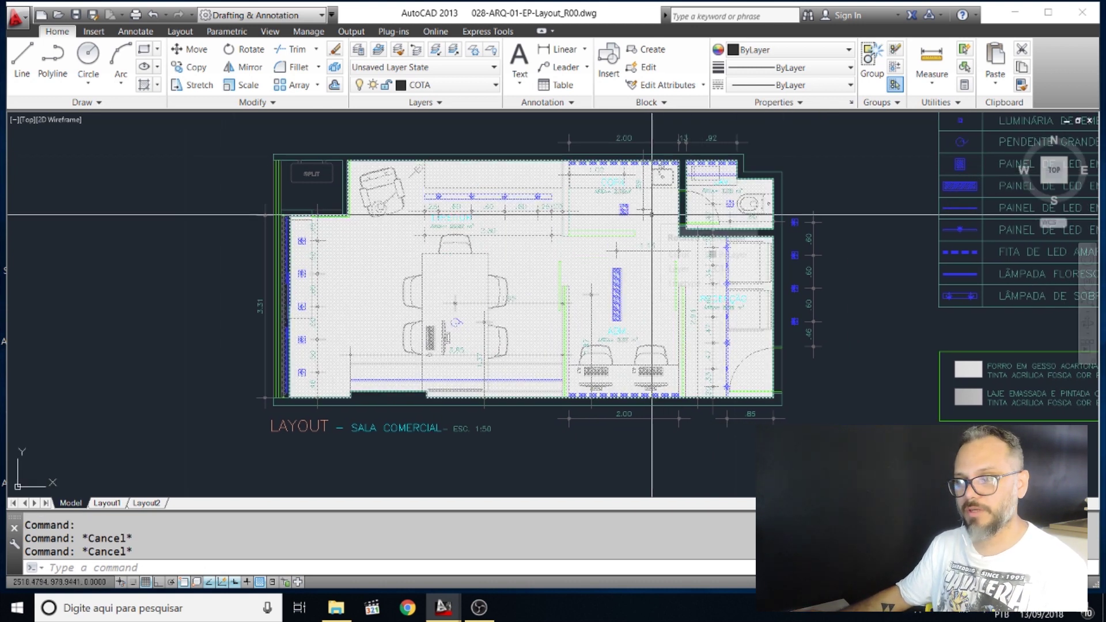
scroll(651, 214, down, 4)
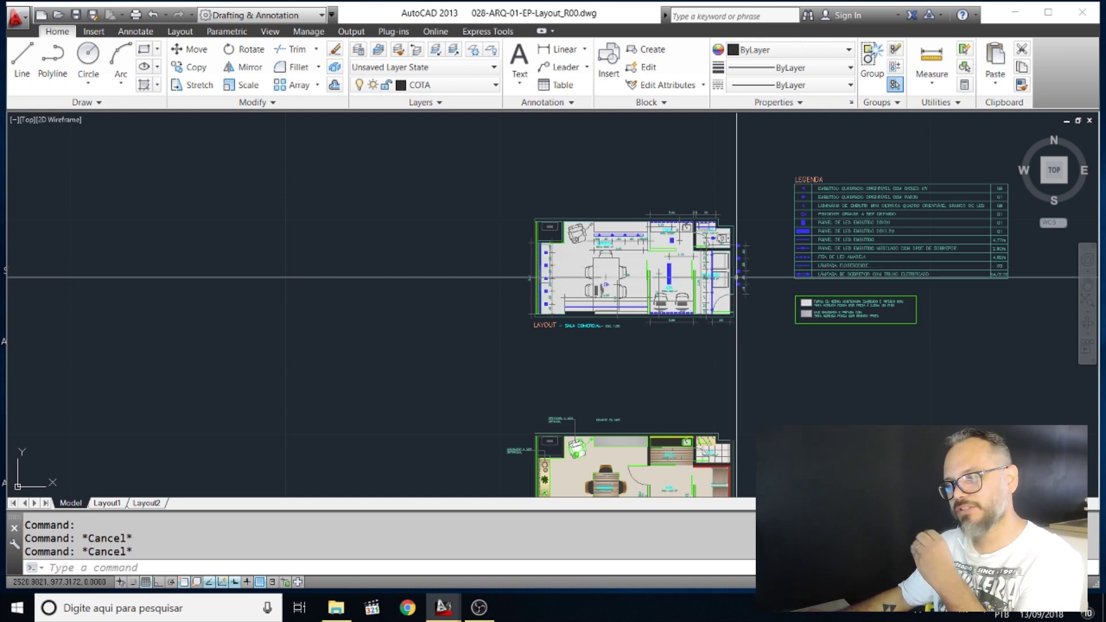
Return to the bare floor plan block and check how it selects as a single object and on which layer
middle_drag(746, 310, 506, 240)
scroll(505, 241, down, 6)
scroll(700, 291, up, 7)
click(992, 241)
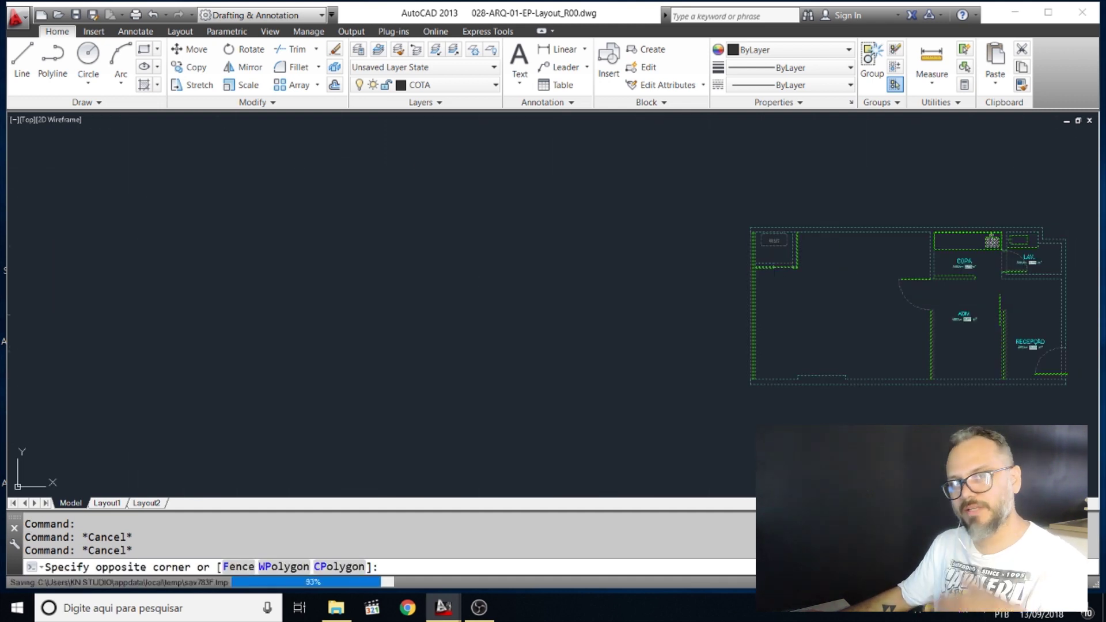
click(770, 310)
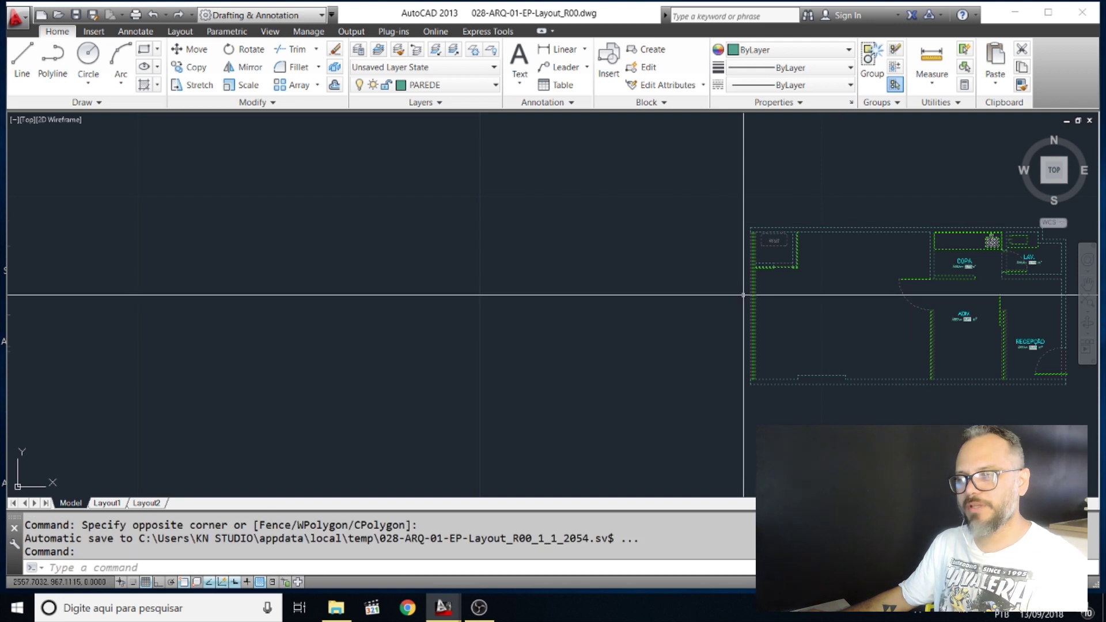
middle_drag(769, 310, 625, 294)
key(Escape)
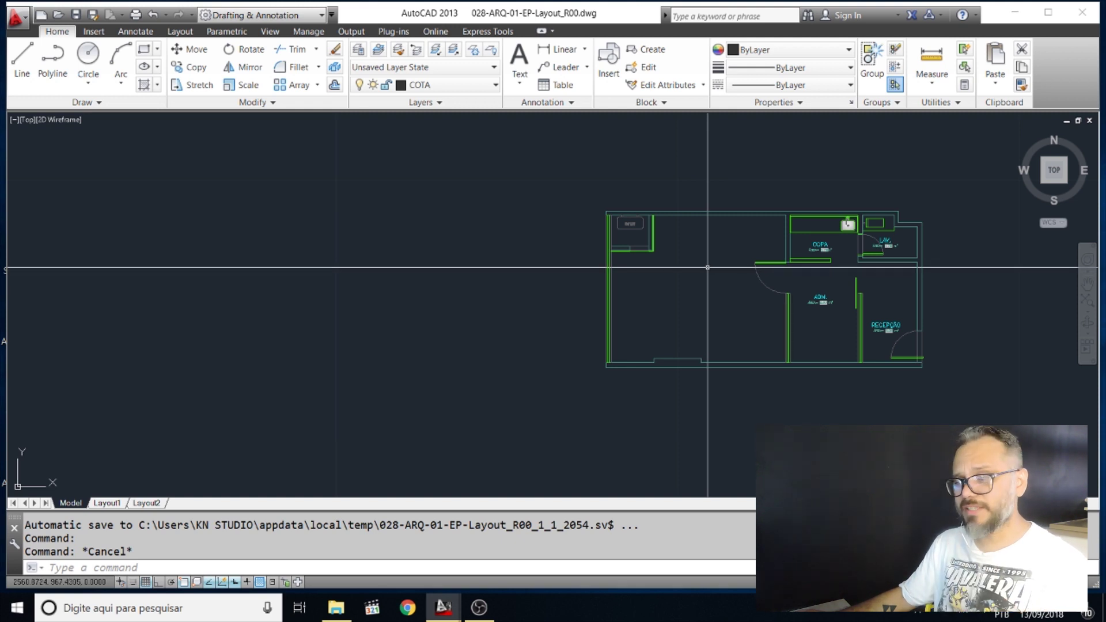
scroll(699, 271, up, 4)
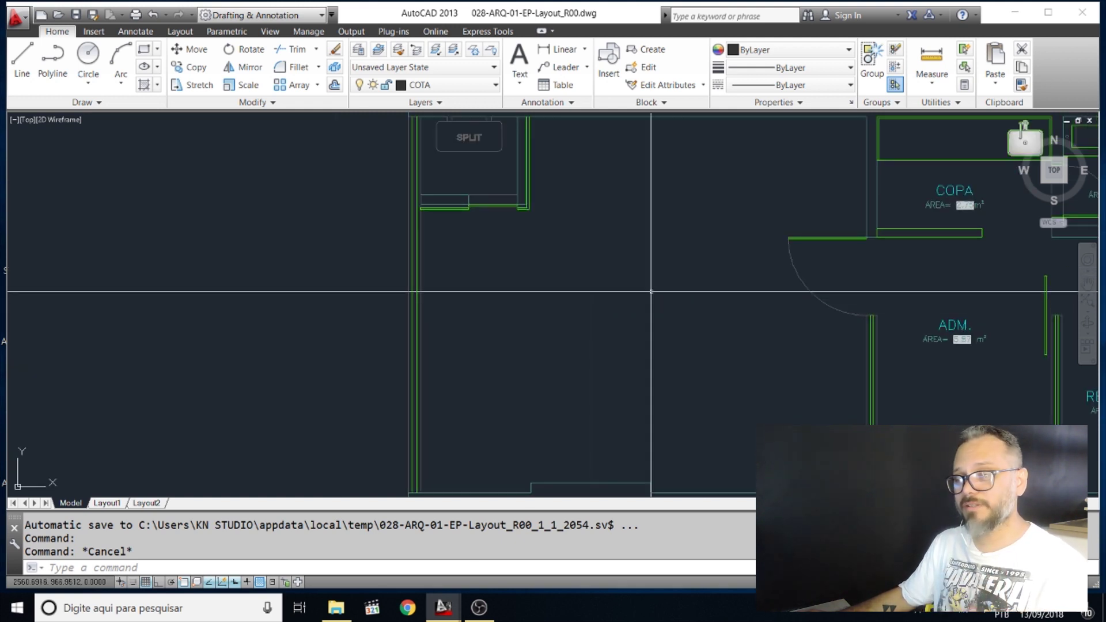
scroll(651, 292, down, 2)
click(755, 349)
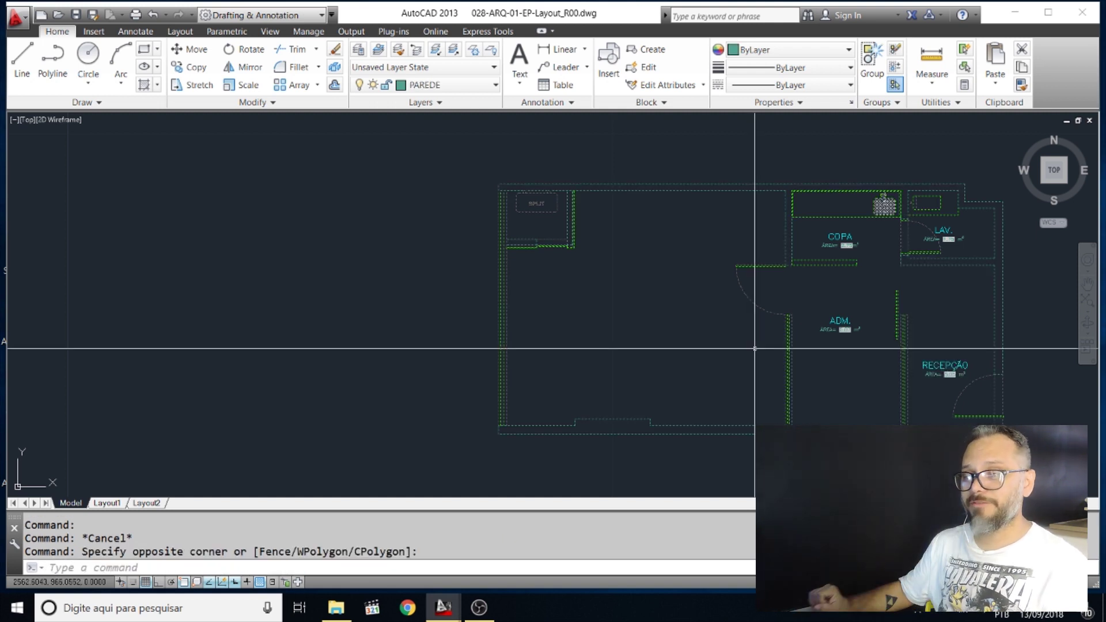
key(Escape)
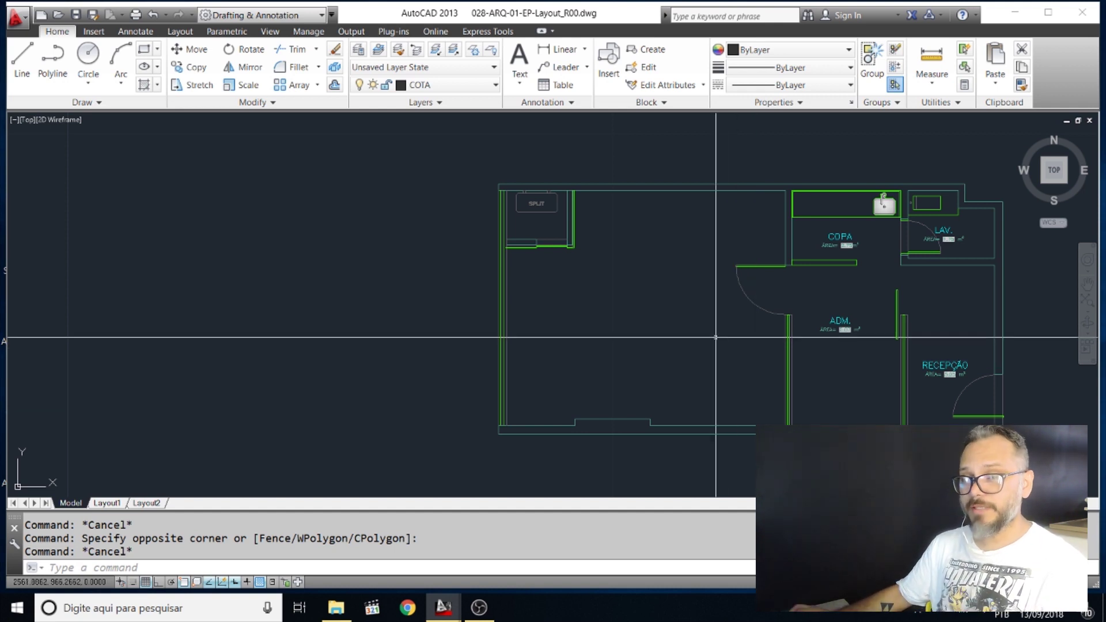
Start a polyline around the main room, tracing the SPLIT enclosure from the upper wall to the plan's left wall
key(Escape)
key(Escape)
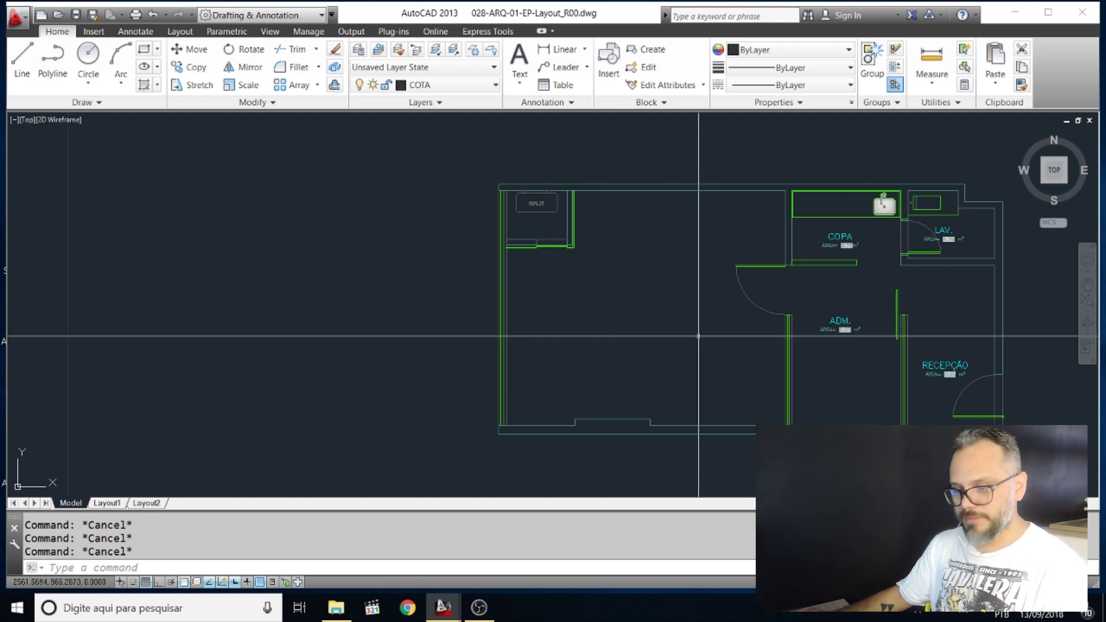
text(pl)
key(Return)
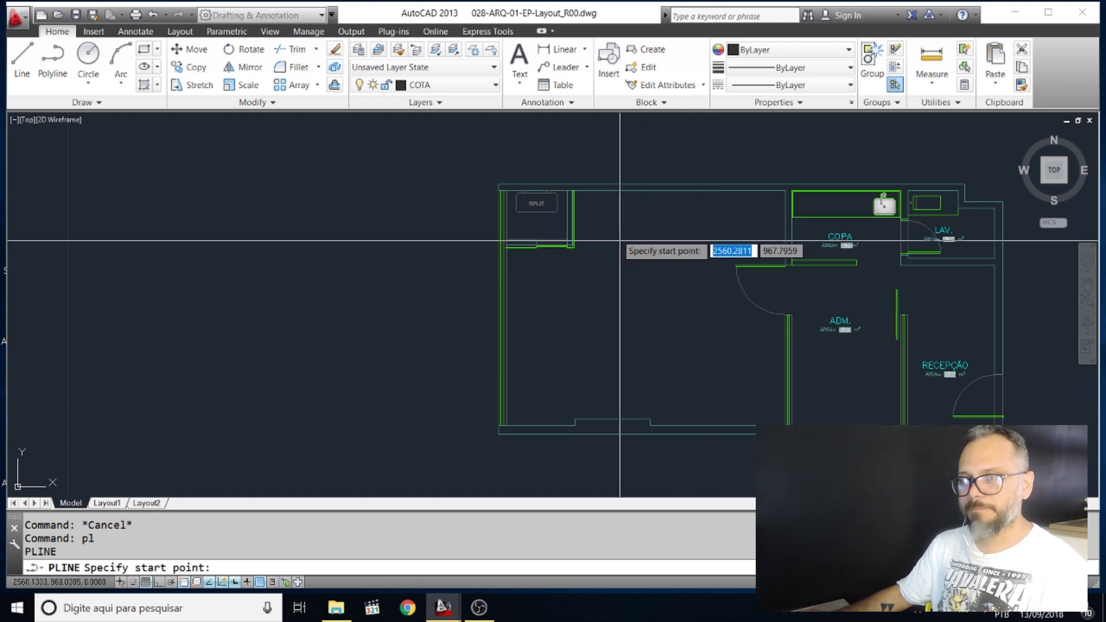
scroll(570, 199, up, 5)
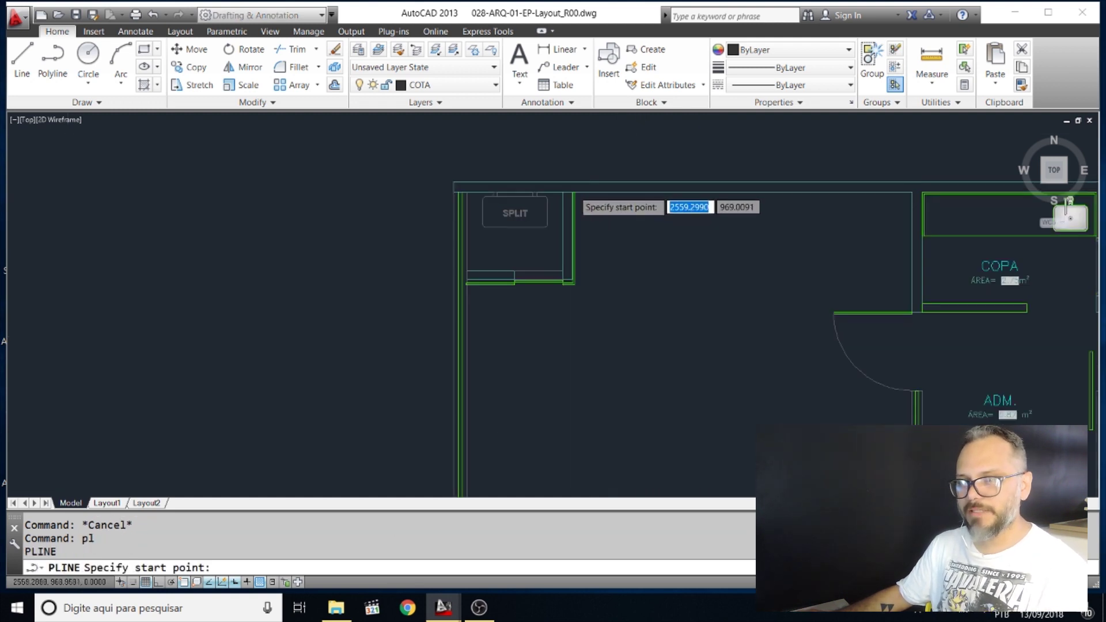
click(570, 196)
click(372, 422)
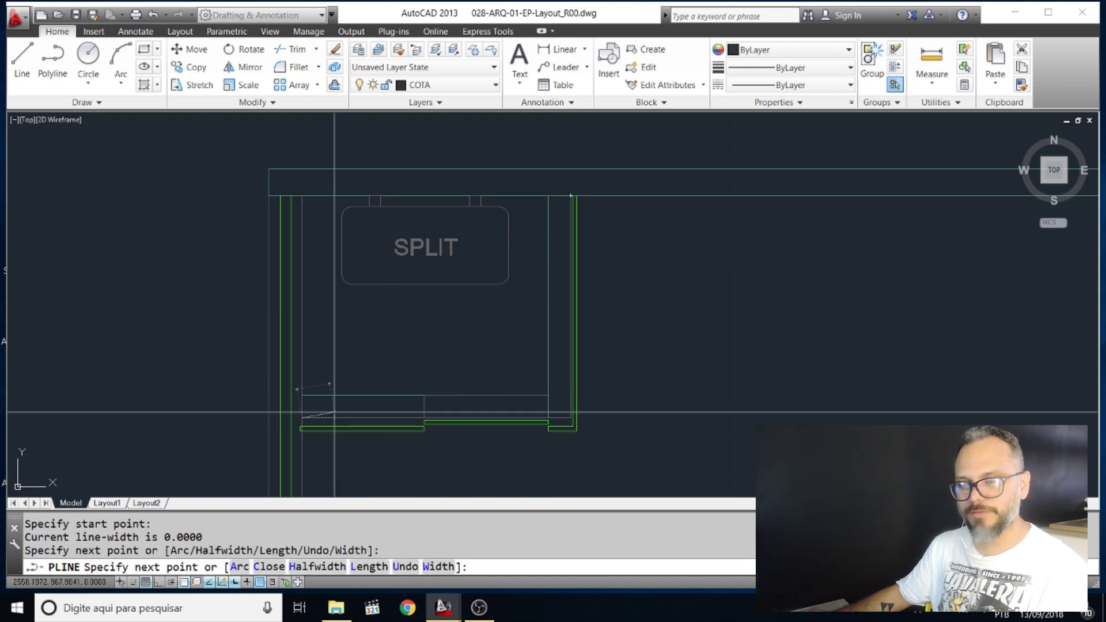
Continue the polyline down the left wall, along the lower wall with its recess, and up the right wall
scroll(328, 420, down, 5)
scroll(356, 425, up, 2)
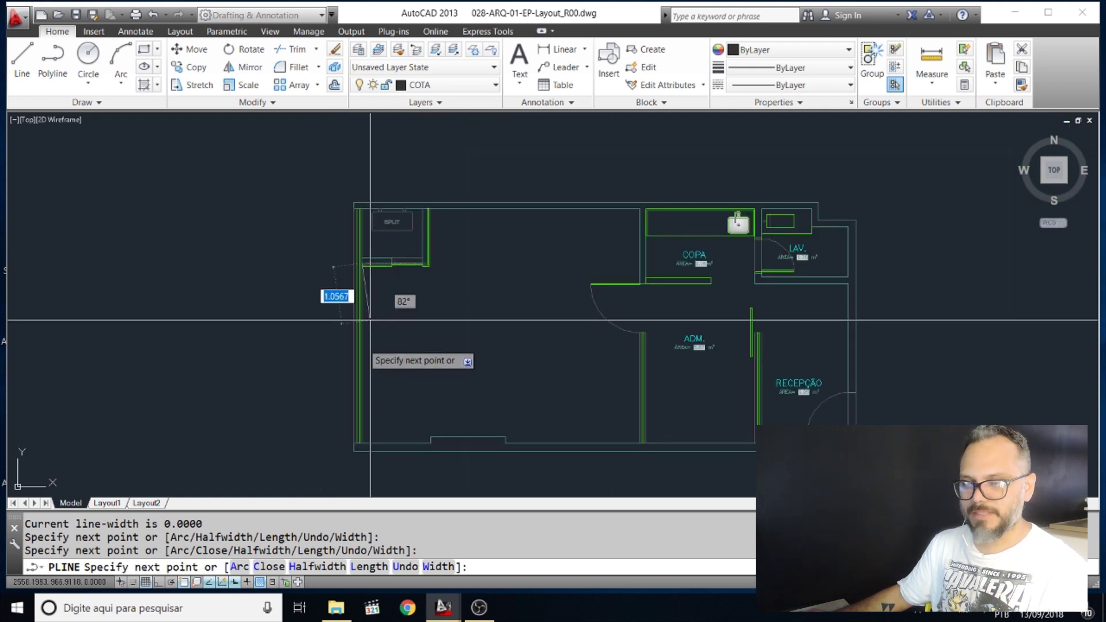
click(356, 456)
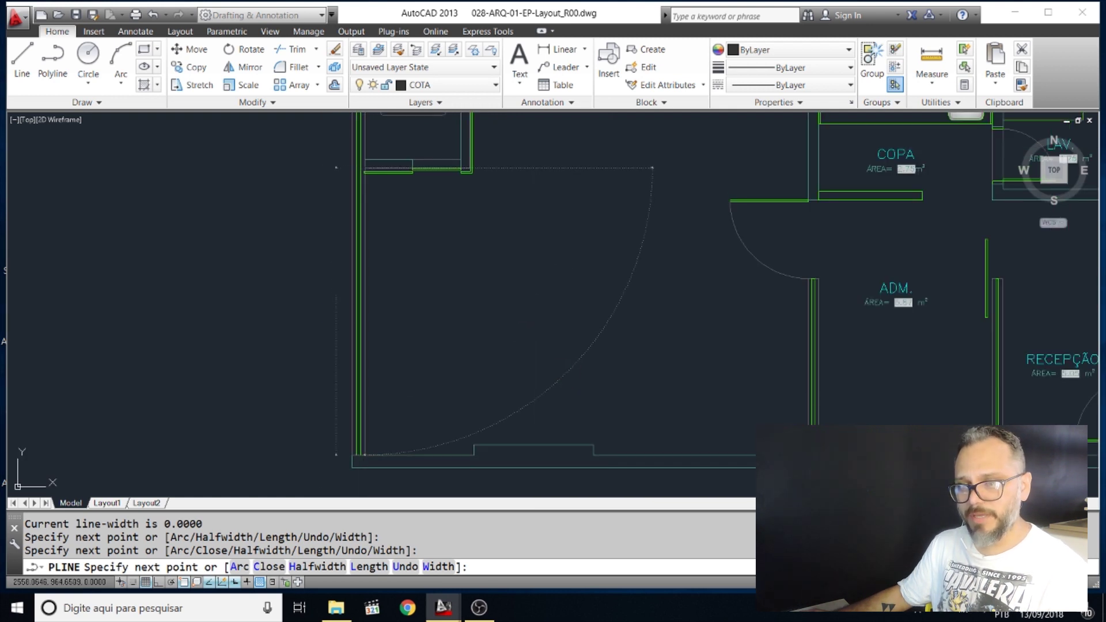
click(473, 455)
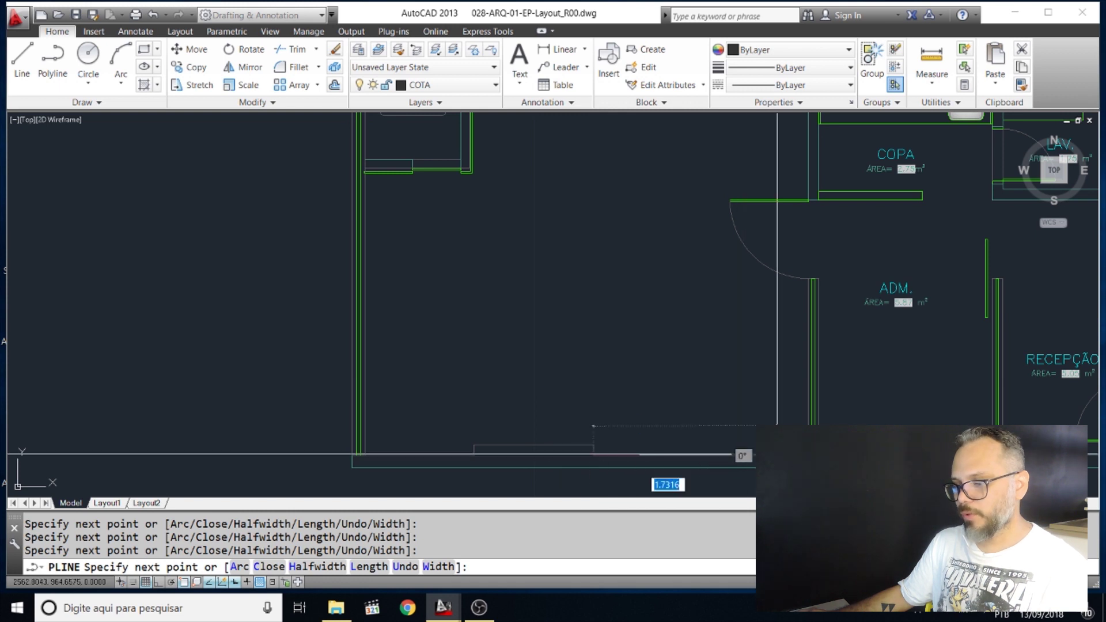
click(805, 452)
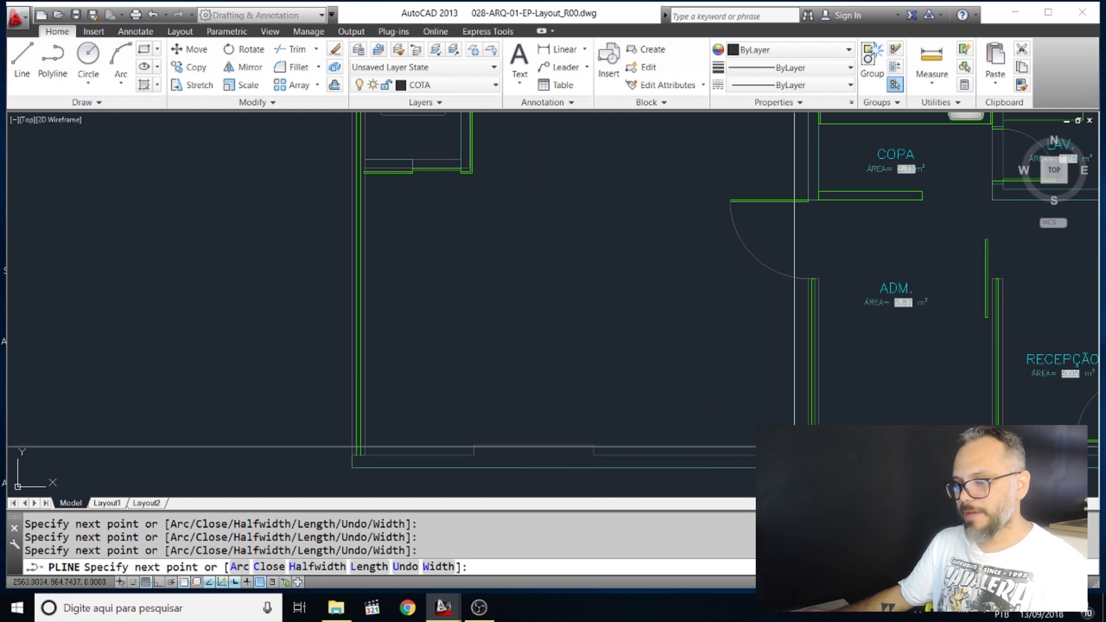
middle_drag(774, 250, 795, 368)
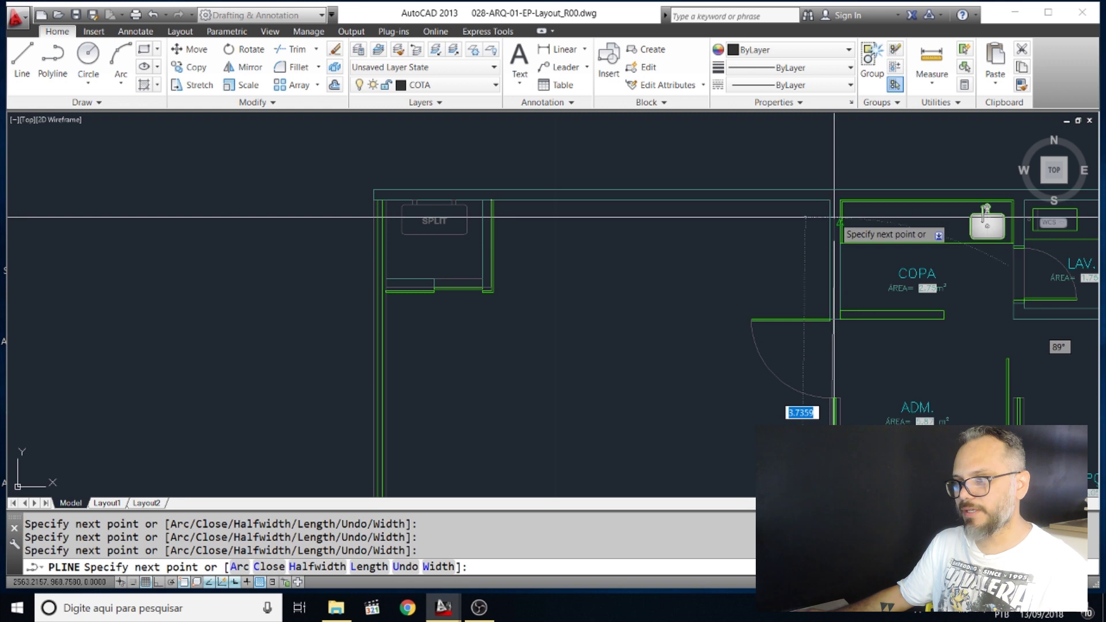
click(824, 198)
Close the main room outline by running the polyline along the upper wall back to its starting corner
scroll(481, 178, up, 2)
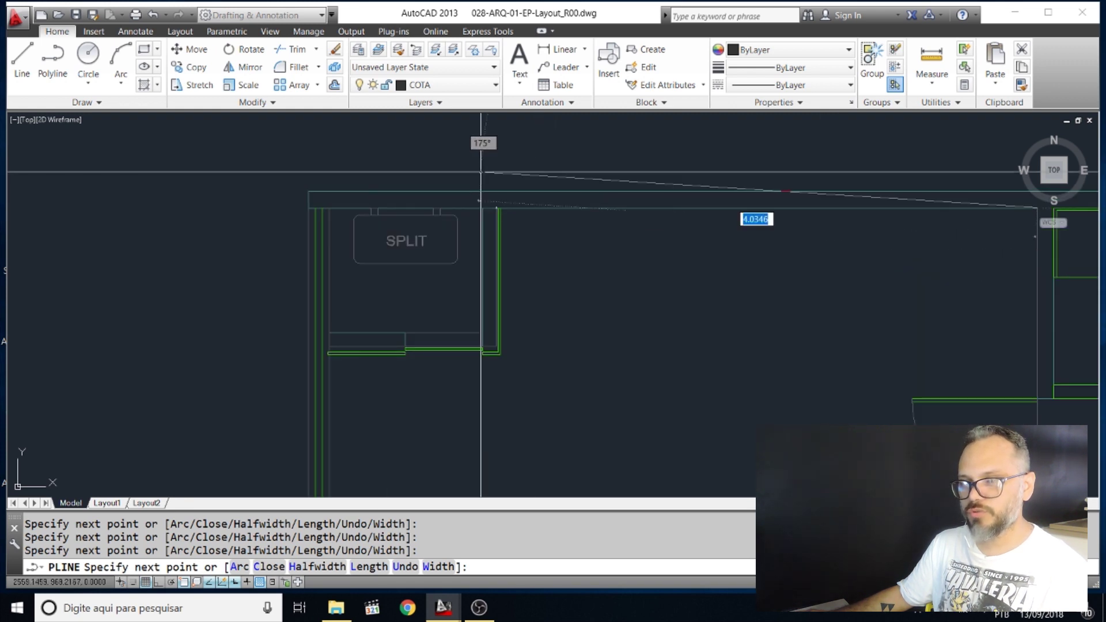
scroll(509, 215, up, 2)
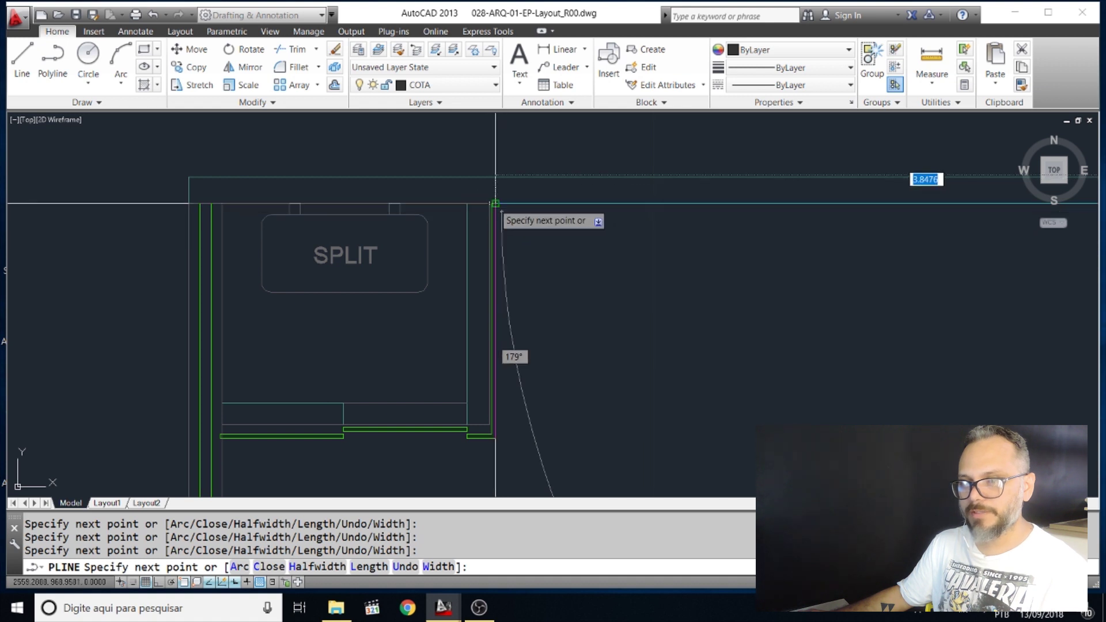
click(495, 203)
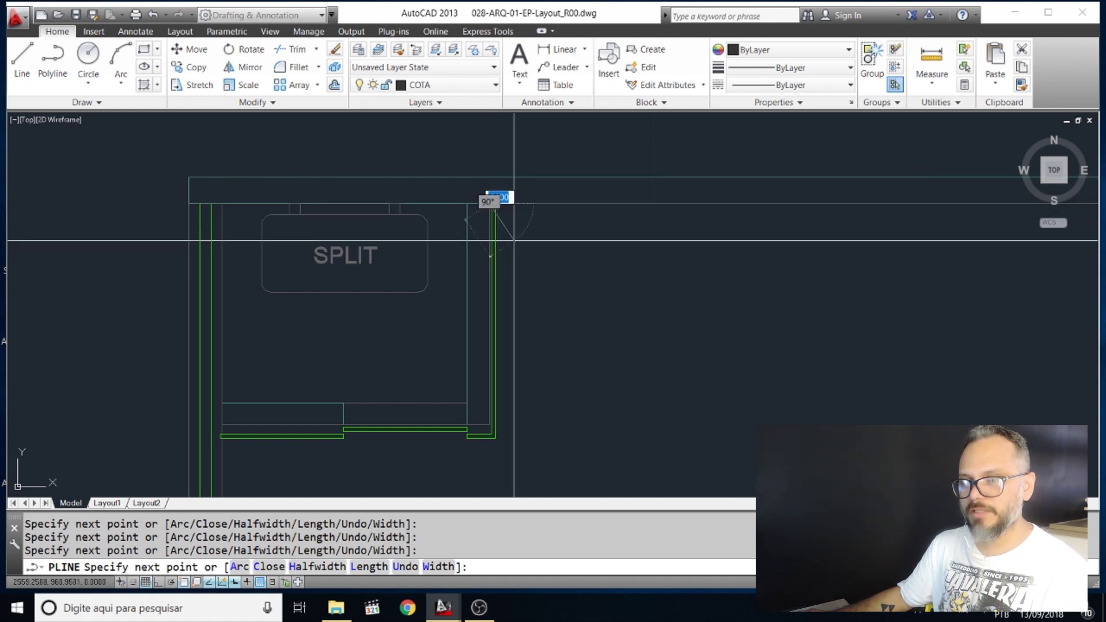
scroll(514, 240, down, 5)
key(Escape)
key(Escape)
key(Escape)
key(Escape)
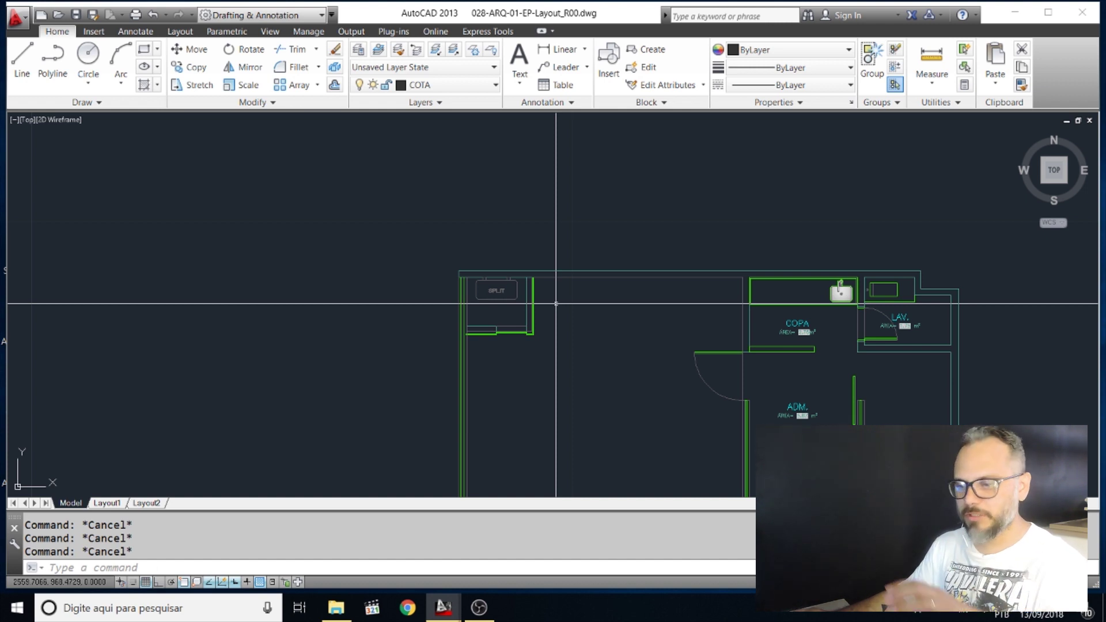
Copy the main room outline 5 units upward, clear of the floor plan
scroll(559, 303, down, 2)
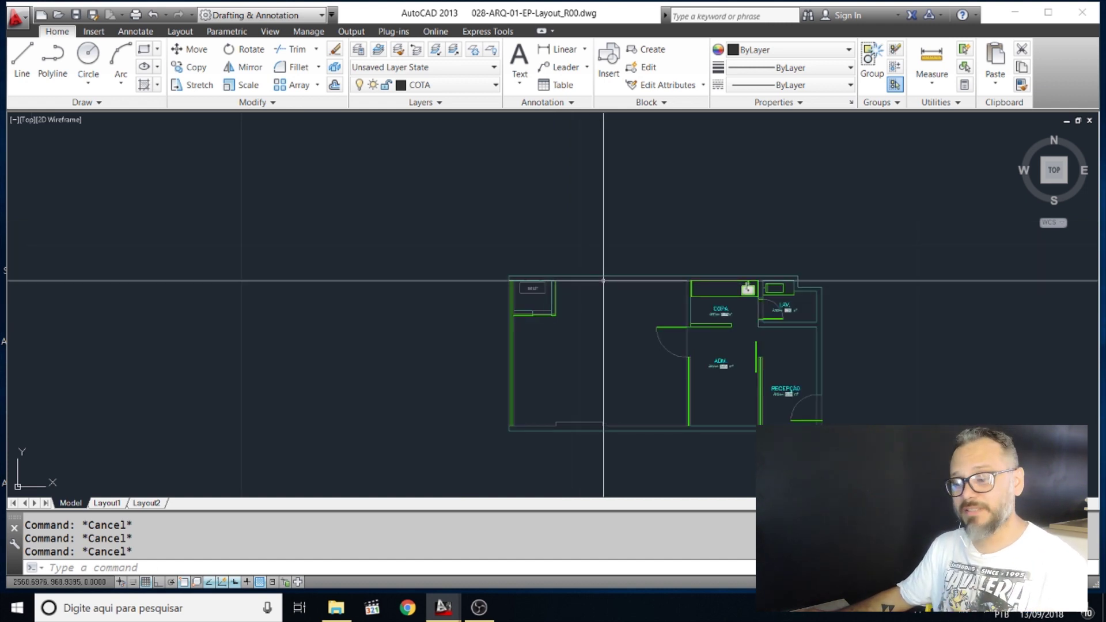
text(co)
key(Return)
click(612, 281)
key(Return)
click(620, 363)
scroll(622, 346, down, 2)
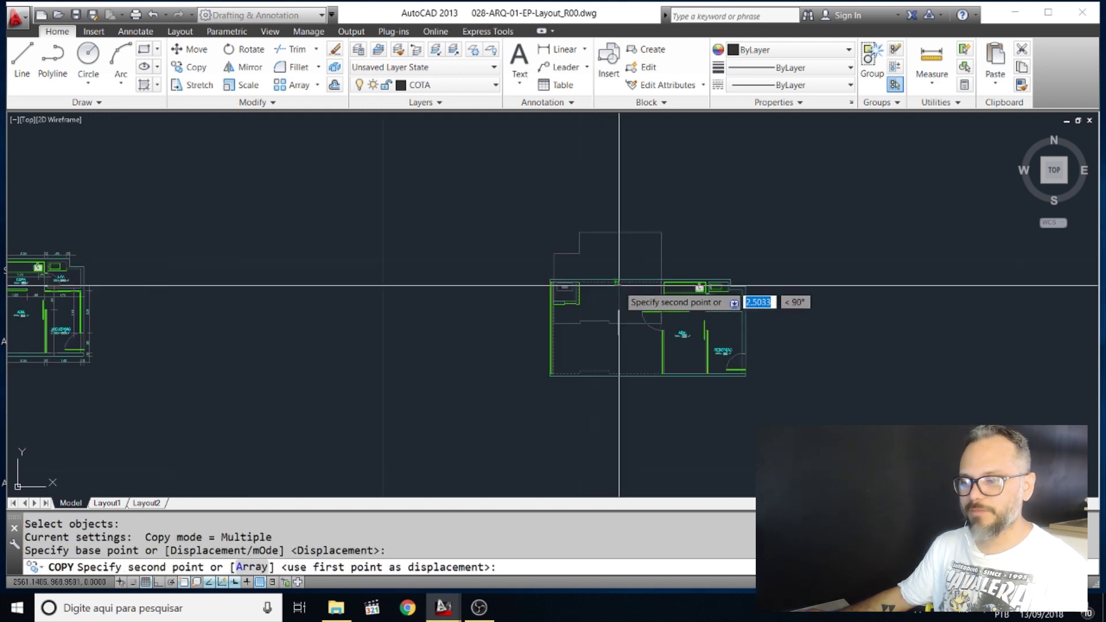
middle_drag(626, 216, 627, 271)
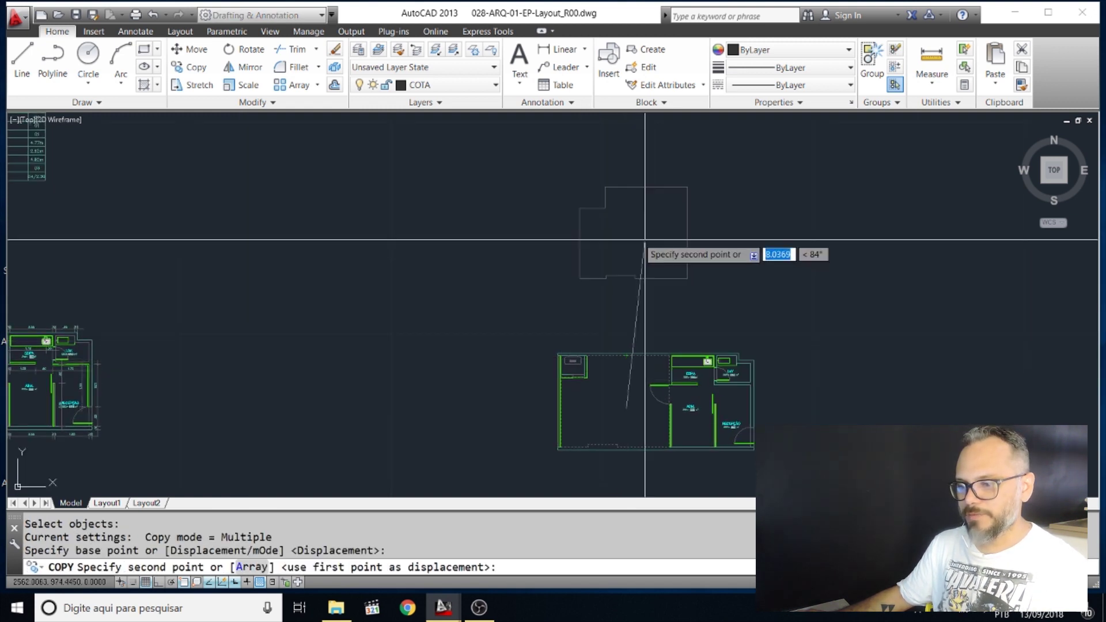
text(5)
key(Return)
key(Escape)
scroll(634, 230, up, 2)
scroll(685, 291, up, 2)
scroll(706, 296, down, 4)
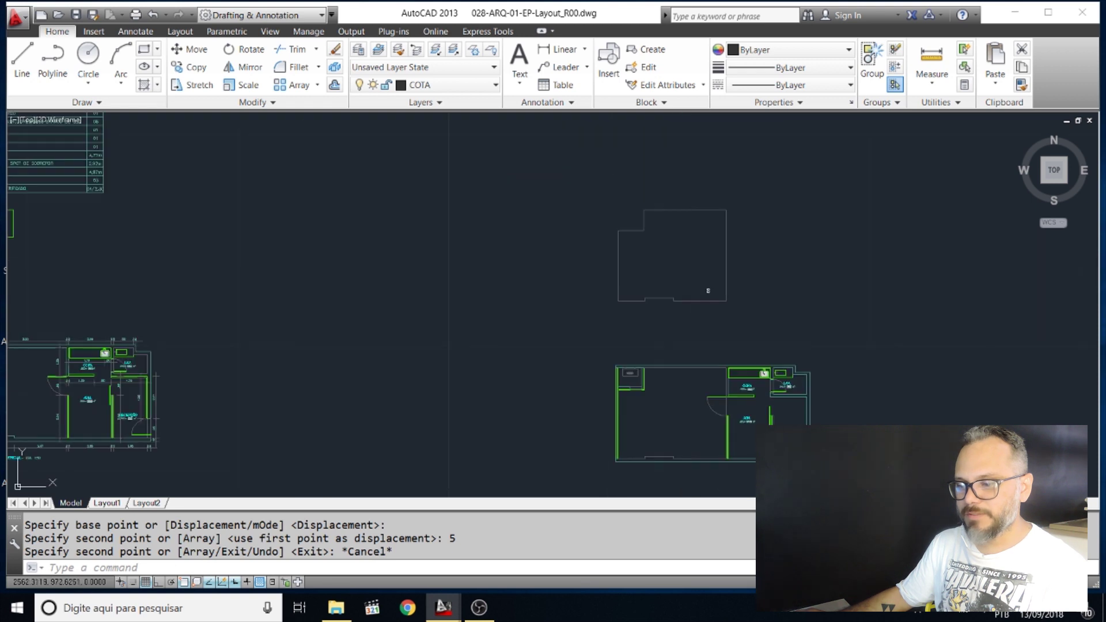
scroll(677, 415, up, 3)
key(Escape)
scroll(677, 312, up, 3)
key(Escape)
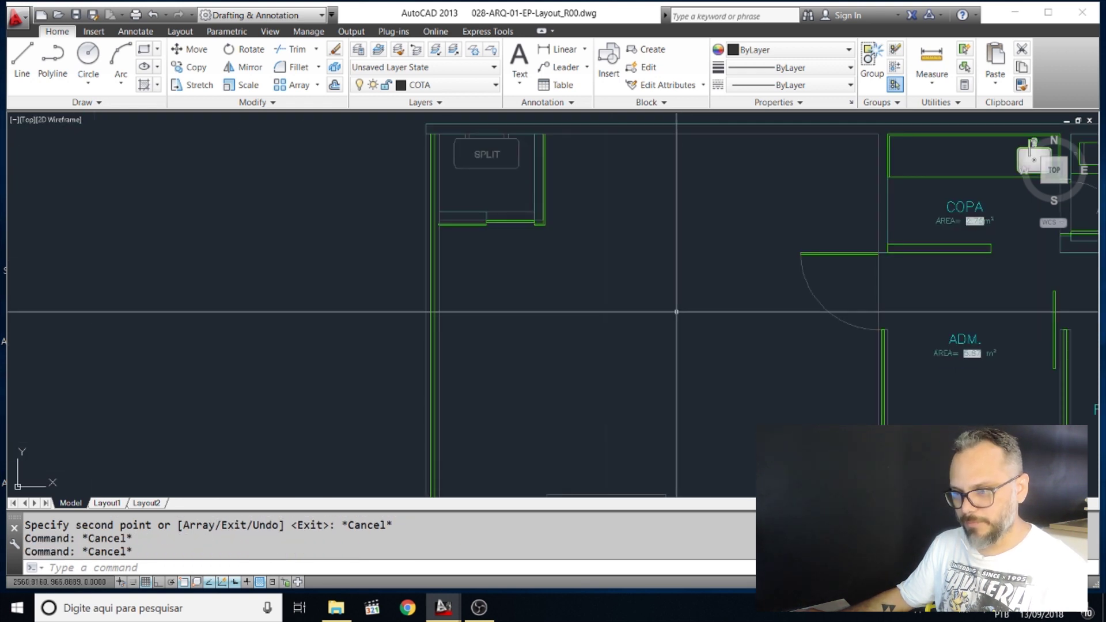
scroll(676, 312, down, 2)
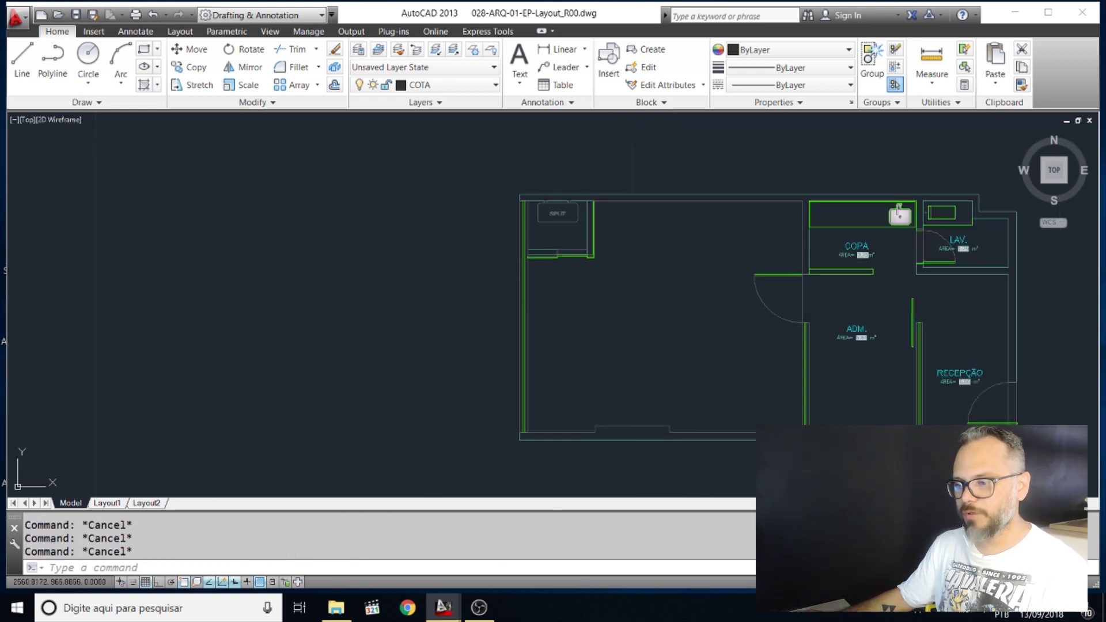
key(Return)
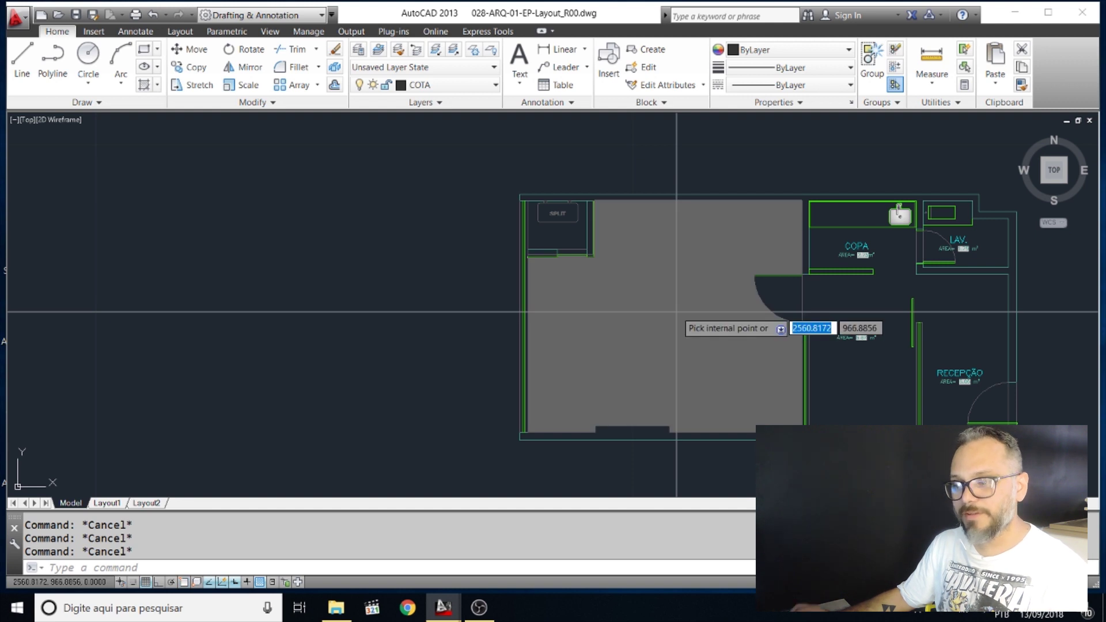
key(Return)
click(632, 286)
key(Escape)
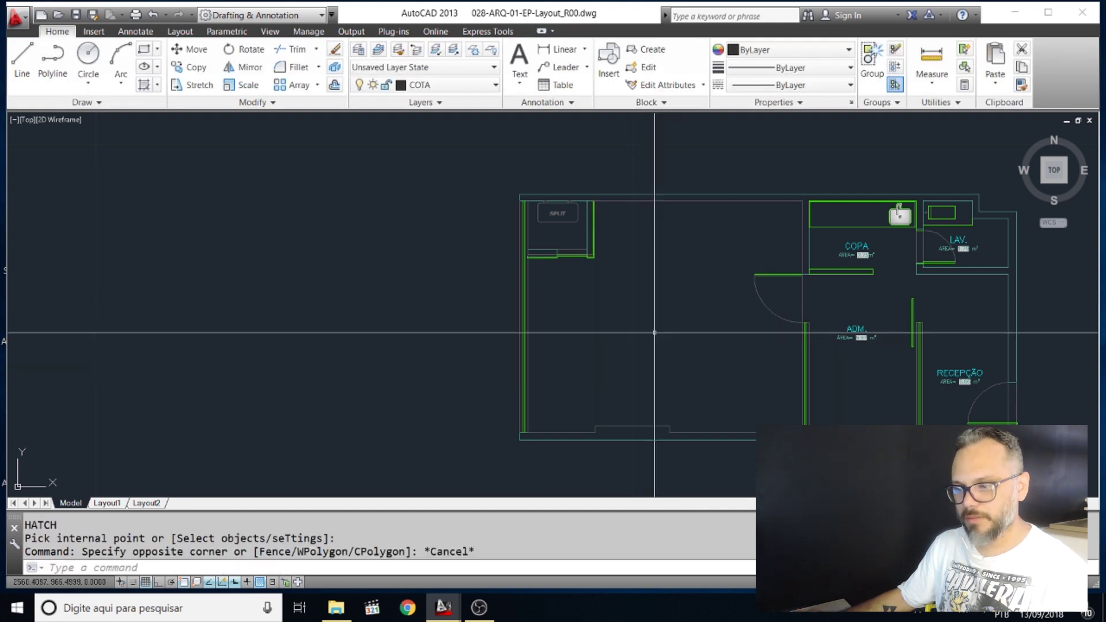
key(Escape)
Hatch the main room inside the floor plan with the SOLID pattern
text(h)
key(Return)
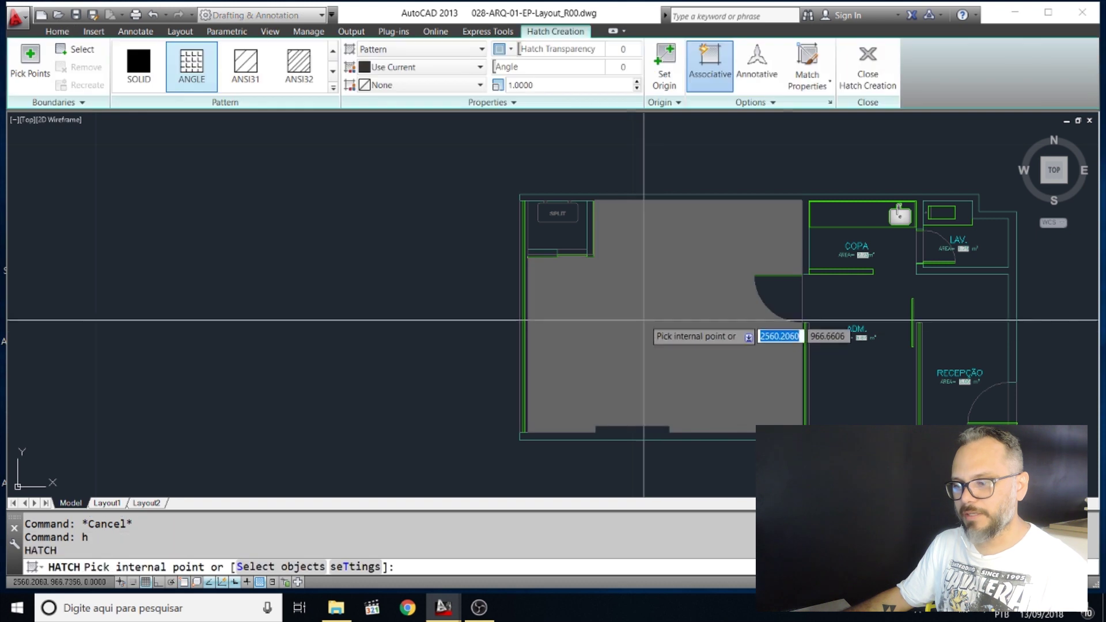
click(643, 320)
click(138, 63)
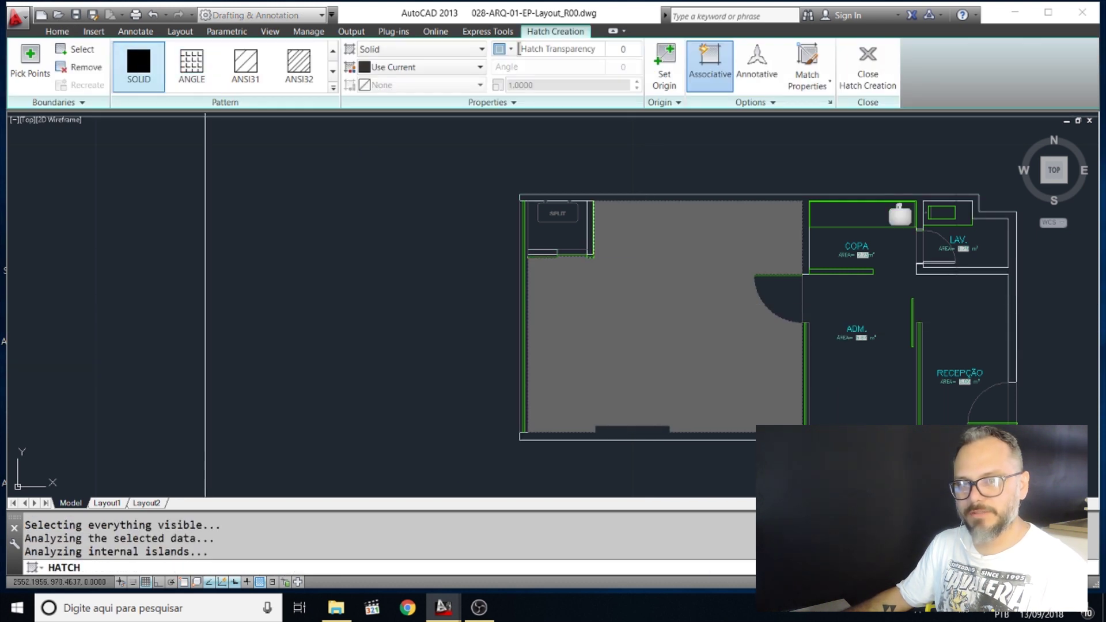
key(Return)
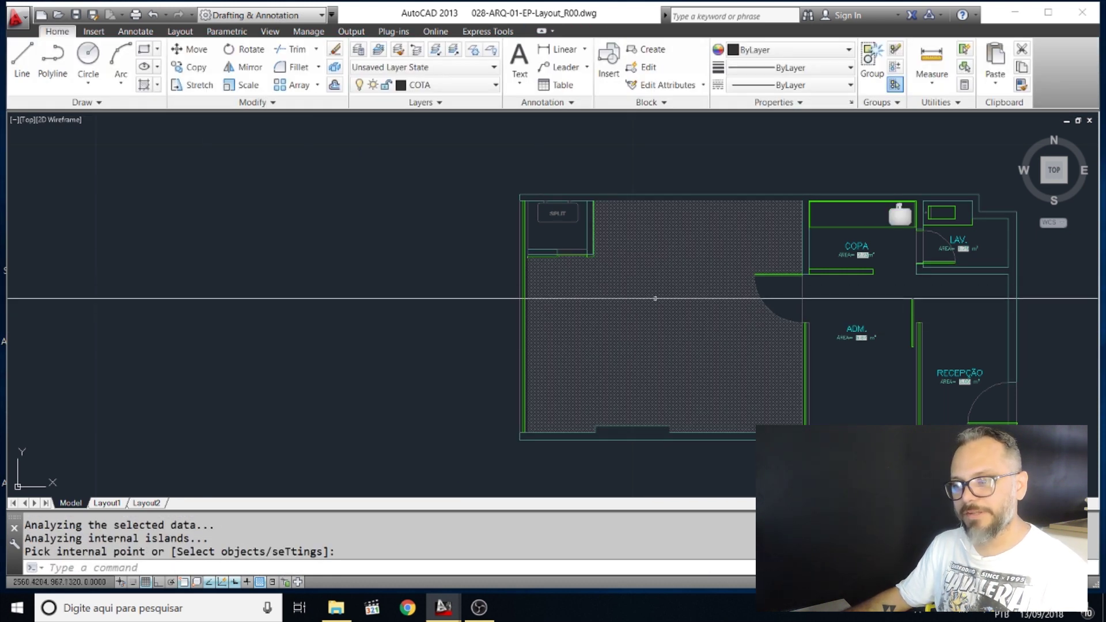
Examine the hatch around the main room's door swing and compare it with the floor fill in the furnished layout
scroll(793, 297, up, 4)
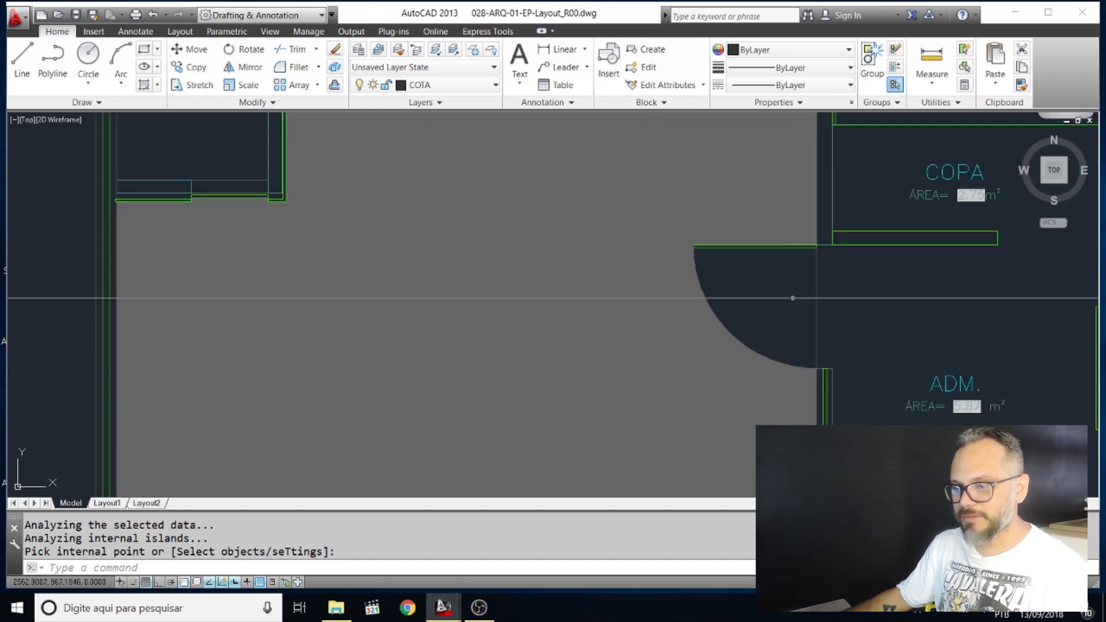
key(Escape)
click(669, 376)
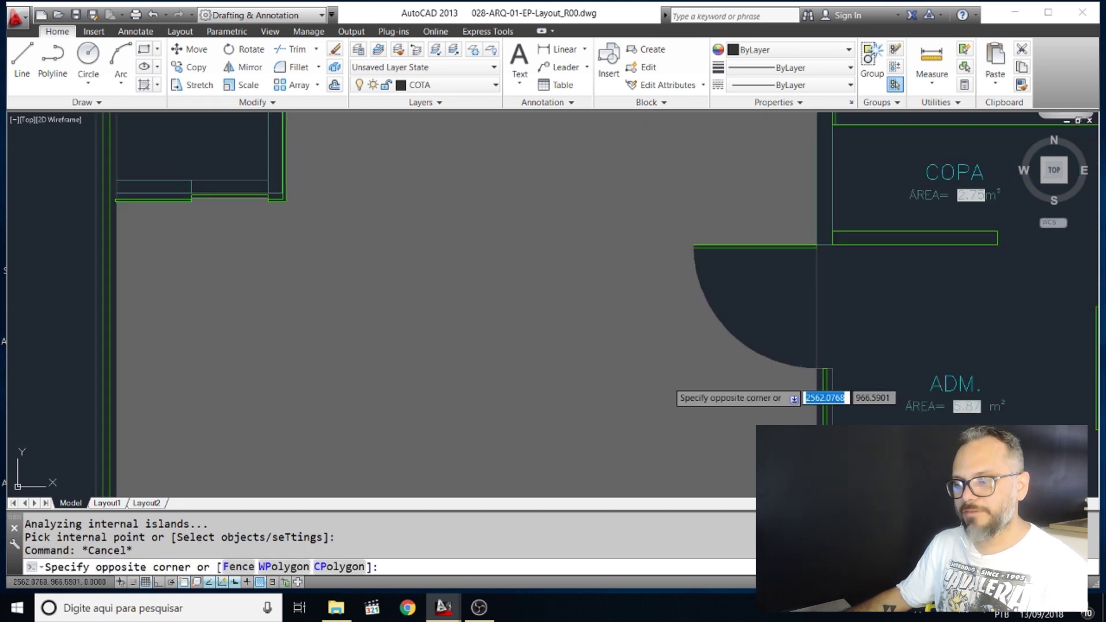
key(Escape)
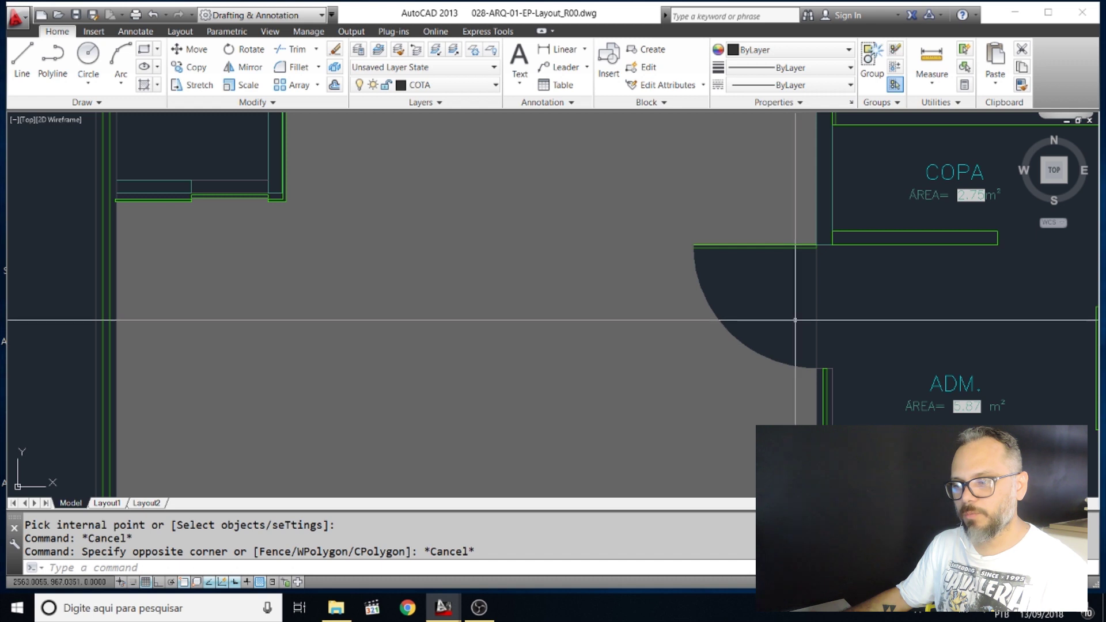
scroll(740, 331, down, 3)
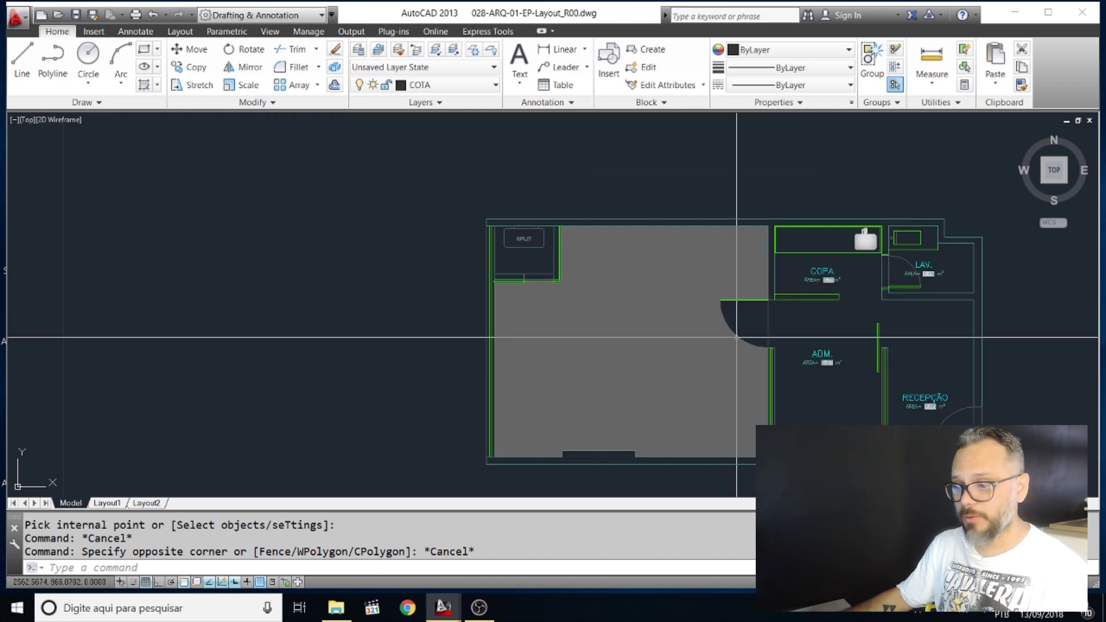
scroll(720, 353, down, 2)
mouse_move(670, 341)
middle_down()
mouse_move(876, 314)
mouse_move(1073, 307)
middle_up()
scroll(438, 303, up, 5)
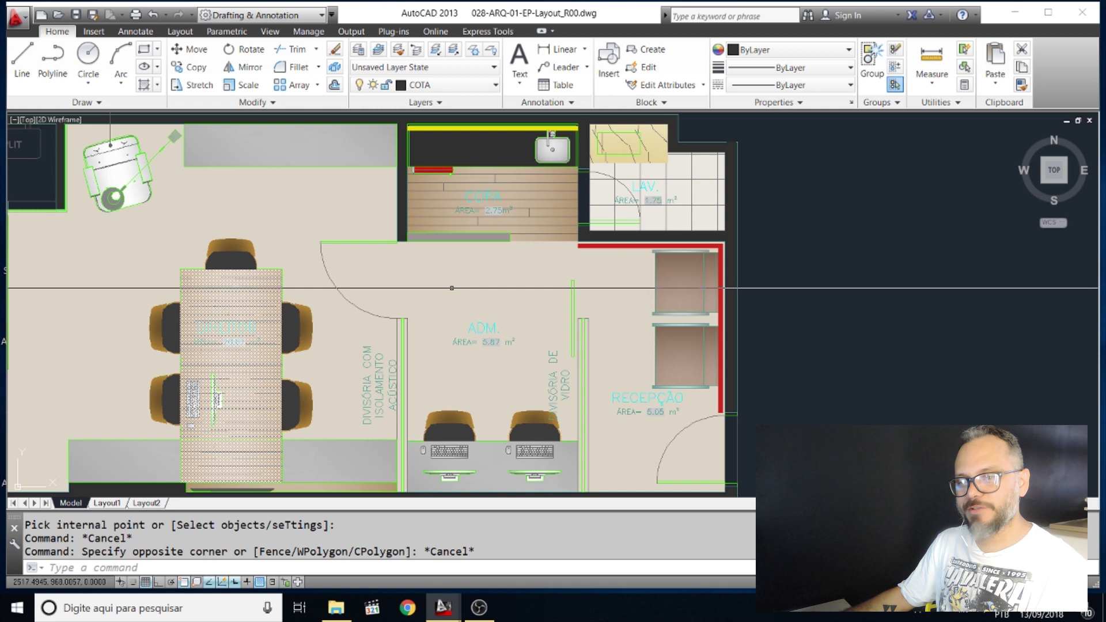
scroll(354, 291, down, 6)
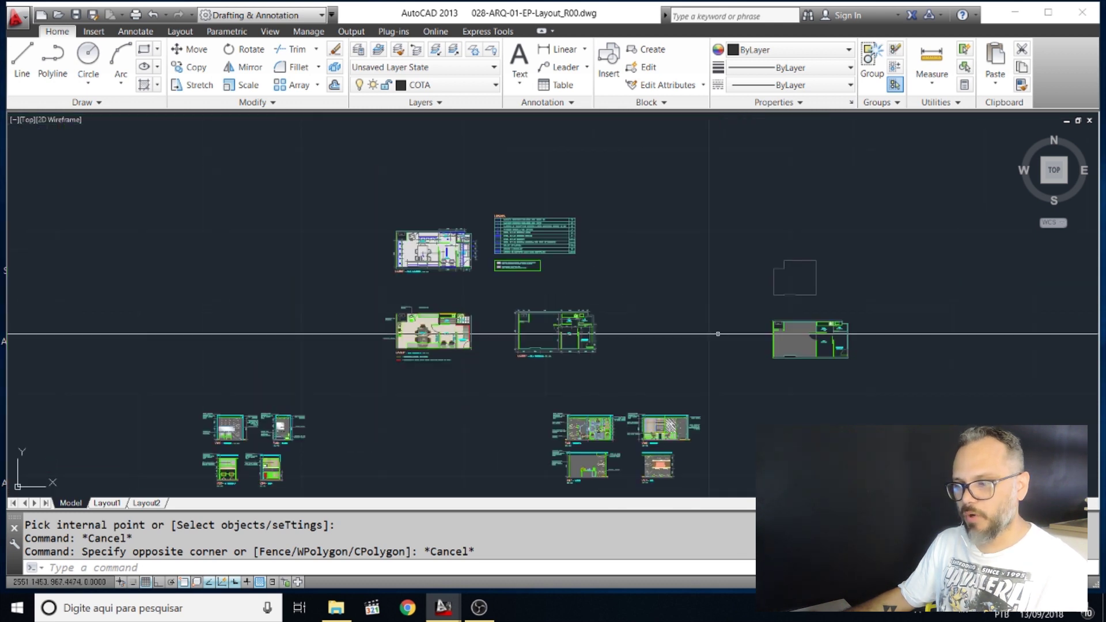
Delete the solid hatch from the main room of the bare floor plan
scroll(795, 372, up, 4)
middle_drag(795, 372, 781, 460)
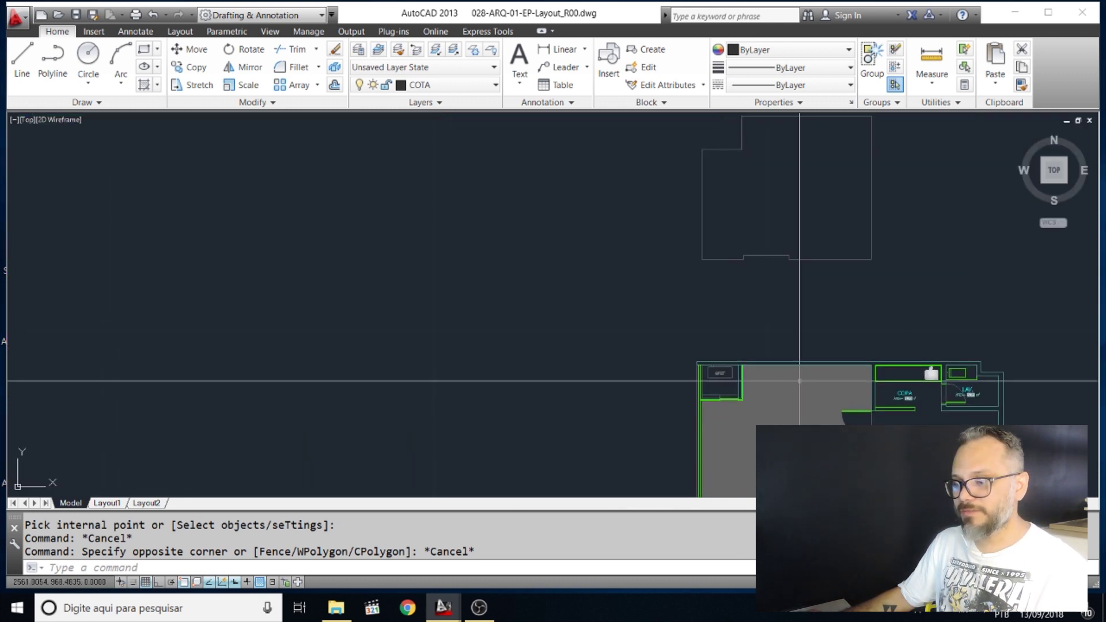
click(801, 434)
key(Delete)
Hatch the inside of the copied room outline above the floor plan with the SOLID pattern
middle_drag(789, 218, 781, 309)
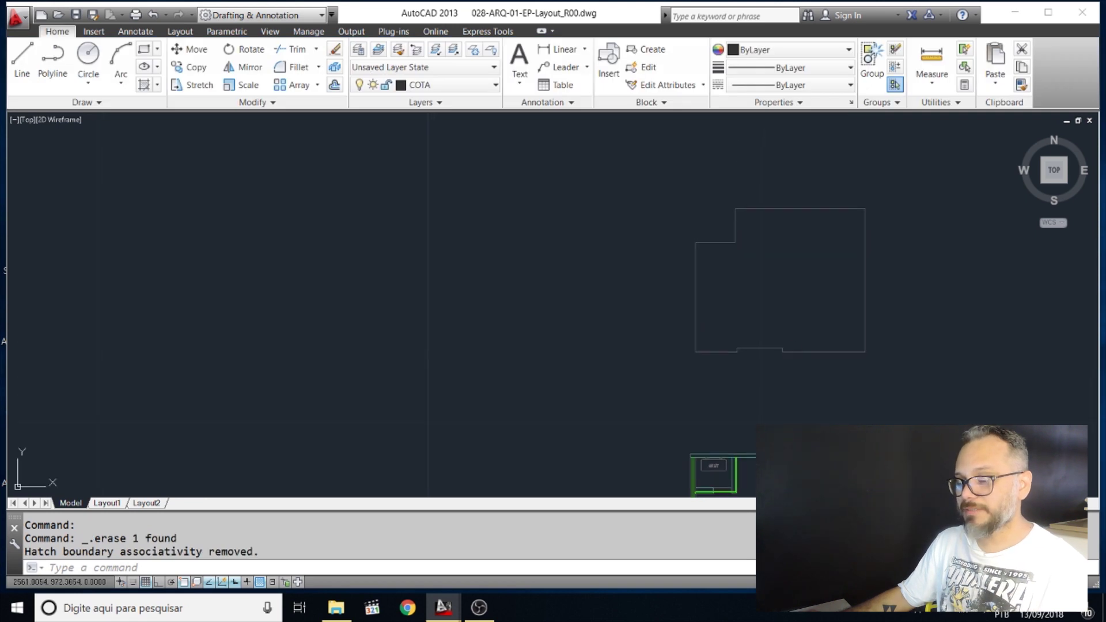
scroll(781, 309, up, 4)
key(Escape)
key(Escape)
text(h)
key(Return)
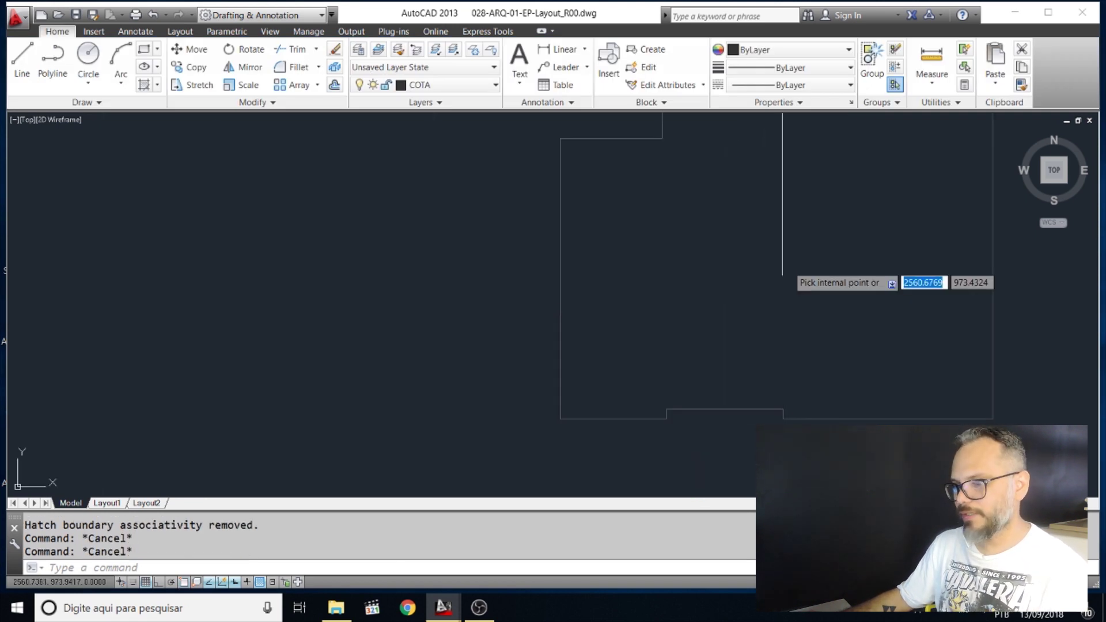
key(Return)
key(Escape)
key(Escape)
Try to move the solid hatch 5 units straight down, out of the copied room outline
text(m)
key(Return)
click(794, 276)
click(743, 233)
key(Return)
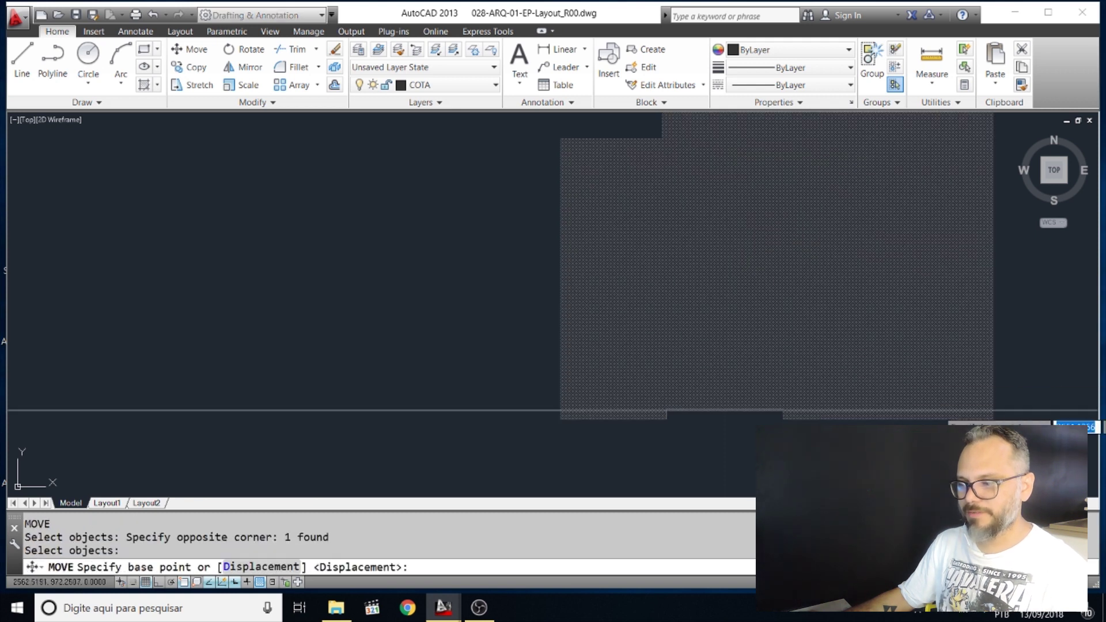
scroll(714, 327, down, 5)
click(698, 320)
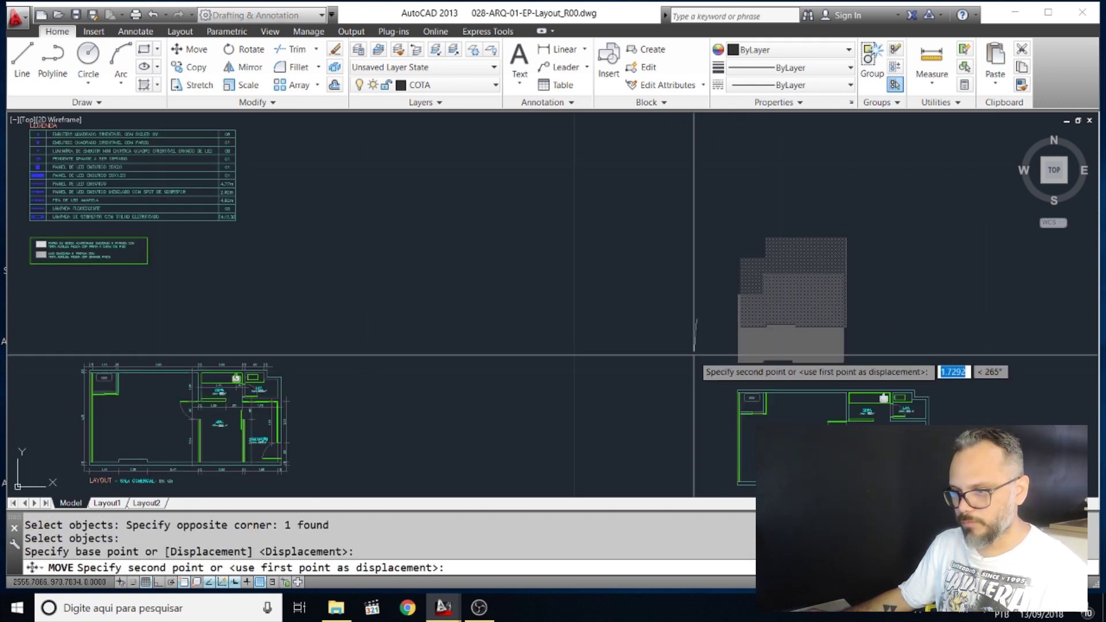
key(F8)
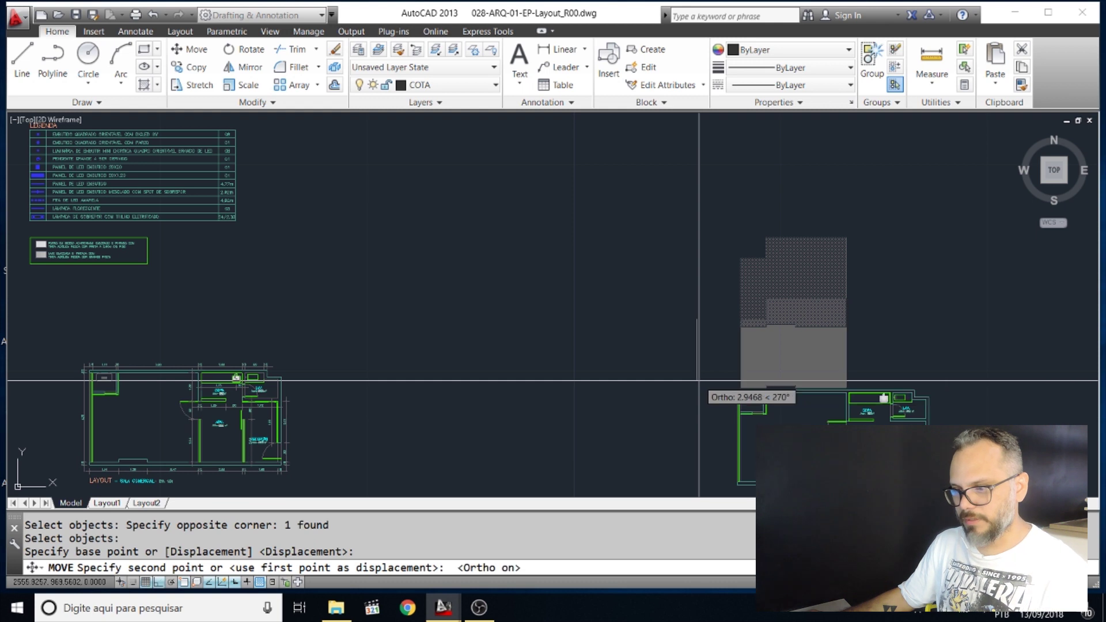
text(5)
key(Return)
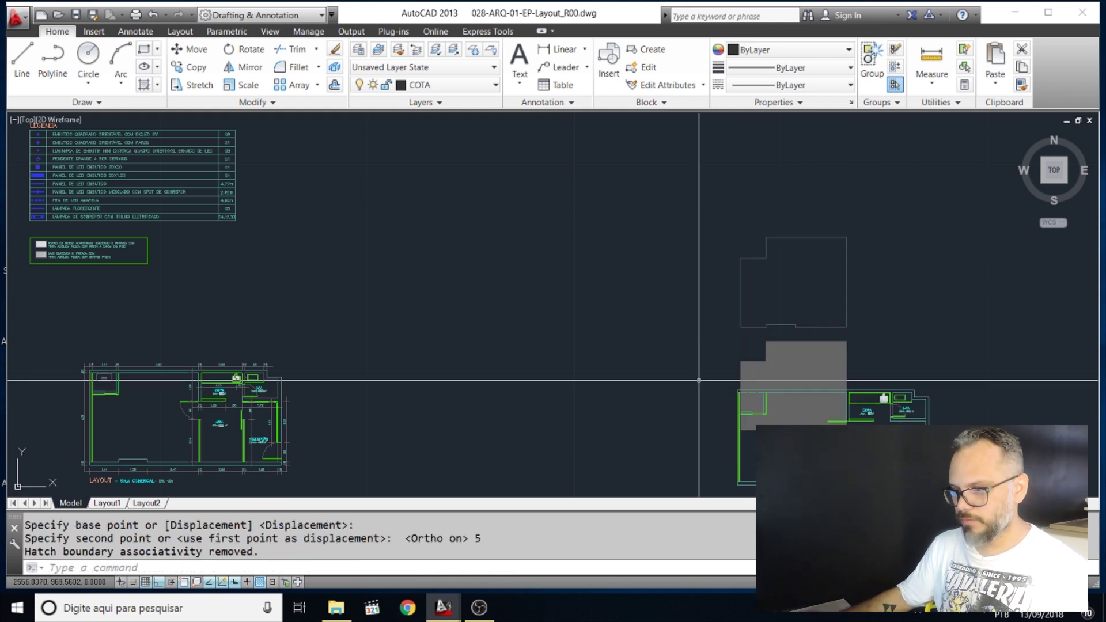
key(ctrl+z)
Copy the solid hatch from the room outline into the main room of the bare floor plan, aligned to the room's lower edge
scroll(745, 370, down, 2)
key(Escape)
key(Escape)
key(Escape)
text(co)
key(Return)
drag(873, 349, 755, 300)
key(Return)
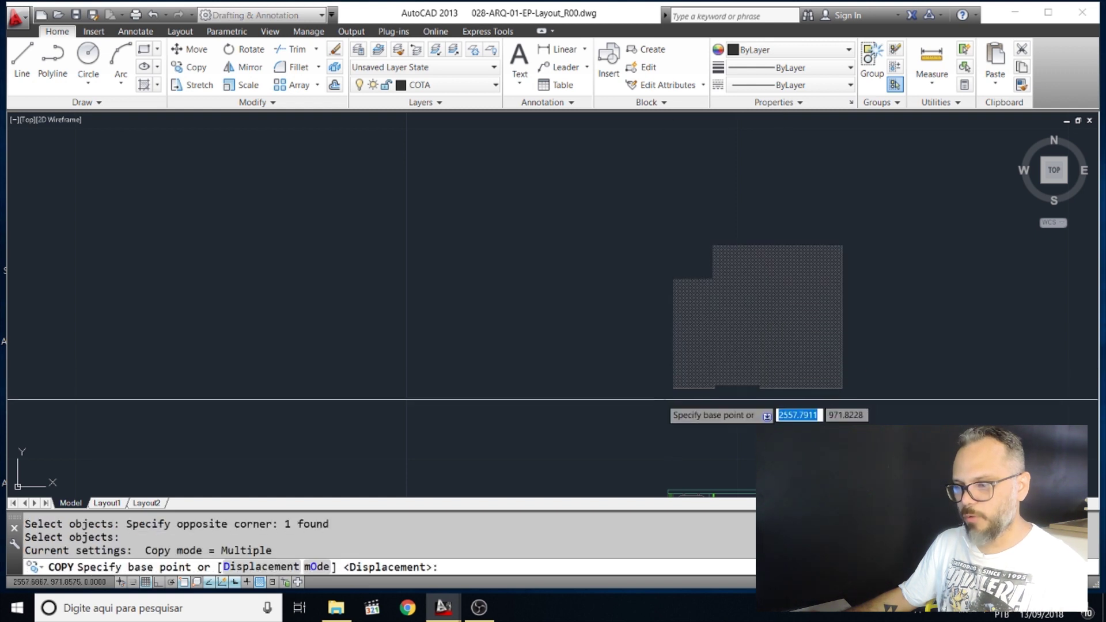
click(673, 389)
scroll(662, 239, down, 3)
scroll(713, 384, up, 5)
scroll(713, 383, up, 2)
click(754, 387)
scroll(776, 383, down, 3)
key(Escape)
Examine how the copied hatch covers the main room's walls and door swing, and compare it with the hatched outline above
click(847, 366)
click(795, 316)
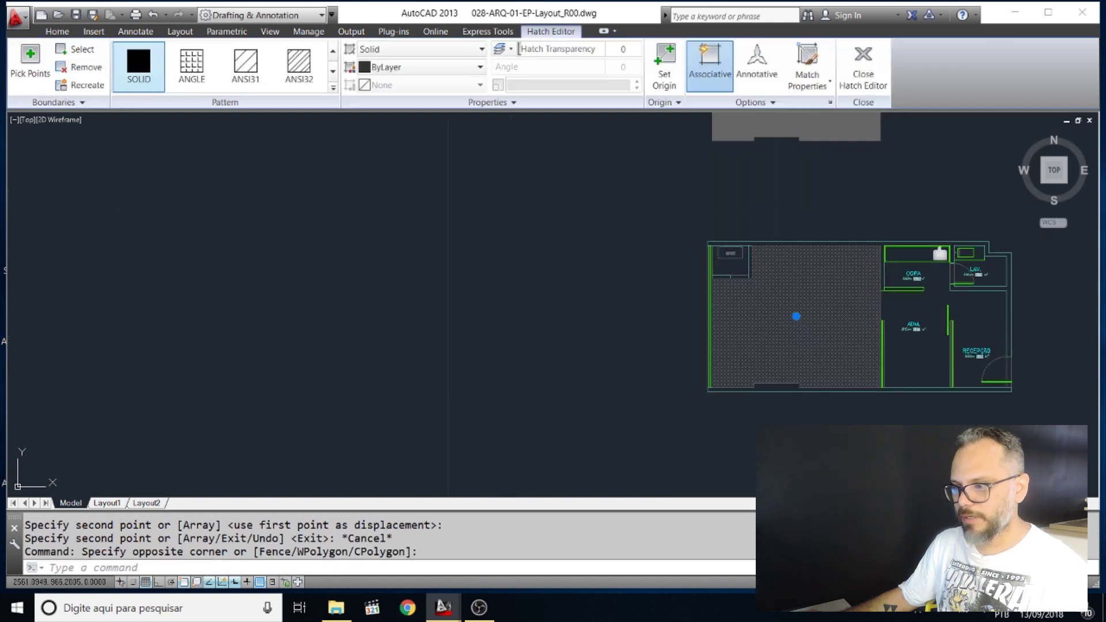
right_click(817, 235)
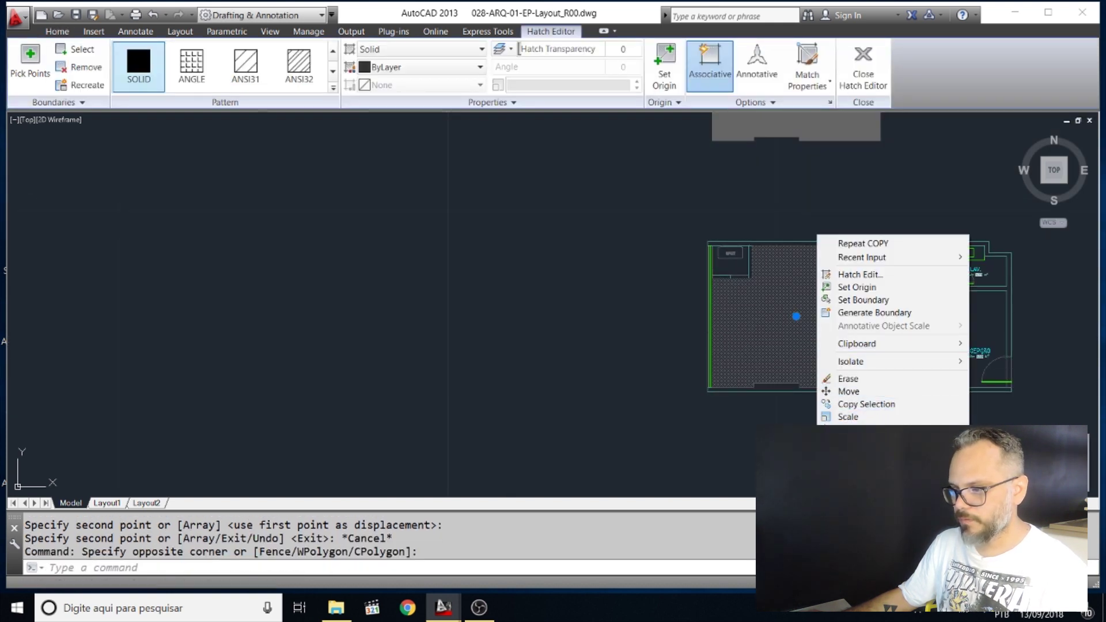
key(Escape)
key(Escape)
scroll(856, 276, up, 5)
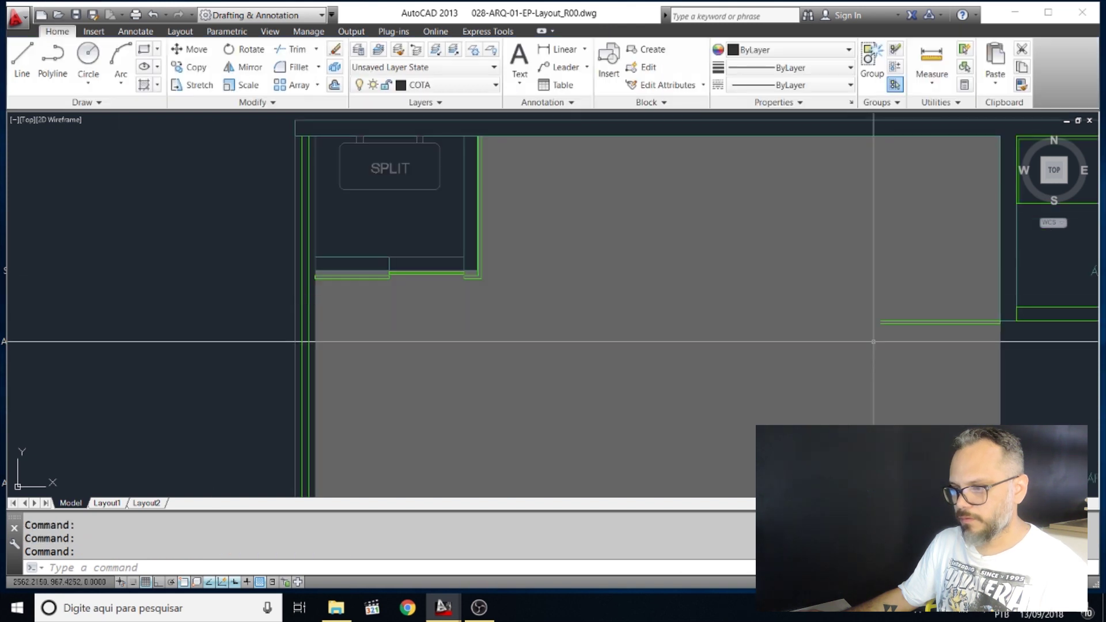
scroll(746, 390, down, 4)
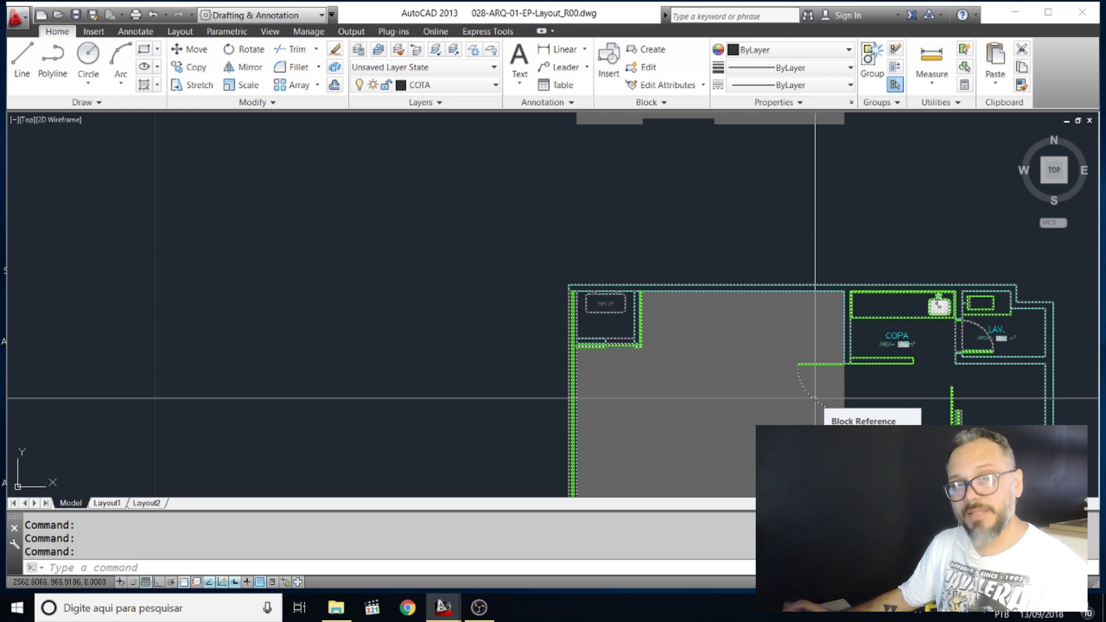
scroll(807, 380, down, 6)
scroll(755, 306, up, 6)
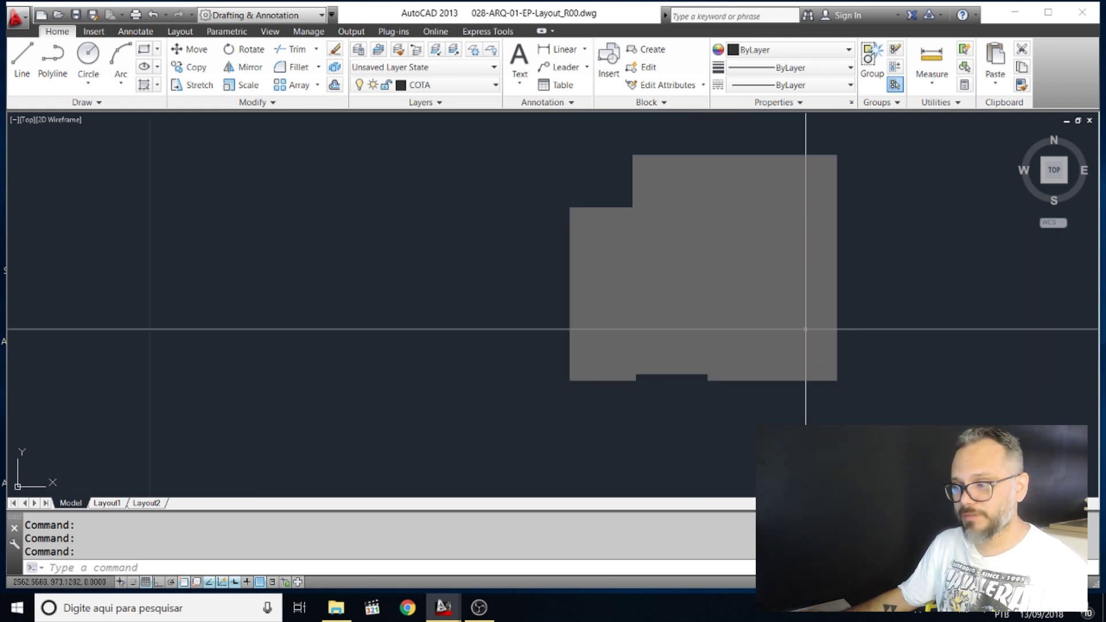
Delete the solid hatches from the floor plan's main room and from the copied outline above it
scroll(755, 295, down, 2)
click(752, 484)
click(737, 467)
middle_drag(747, 431, 763, 362)
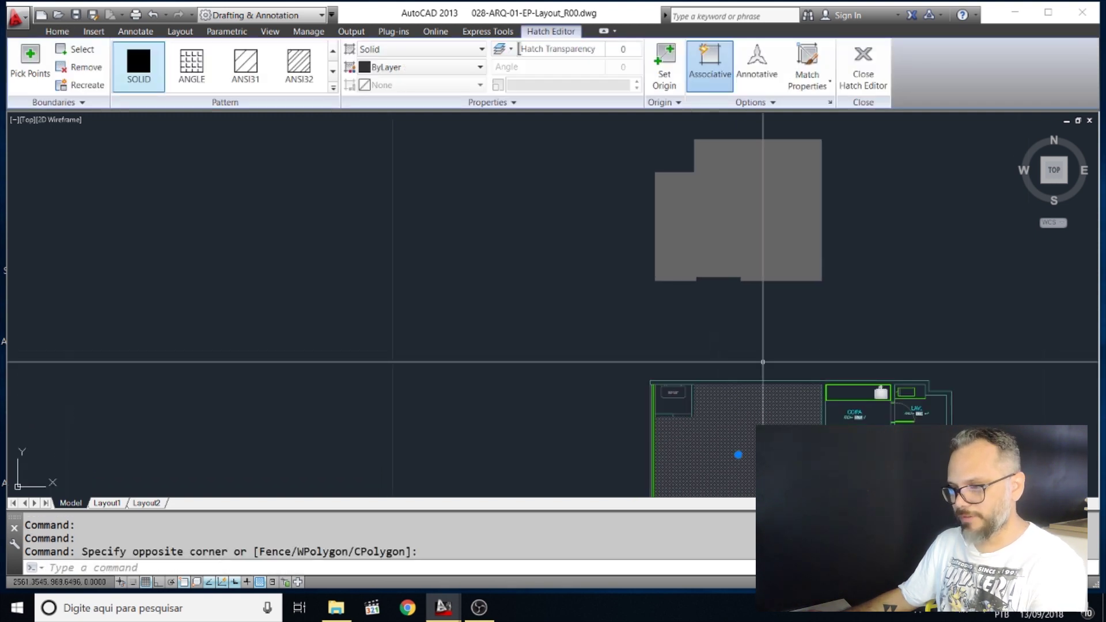
key(Delete)
click(763, 239)
click(750, 209)
key(Delete)
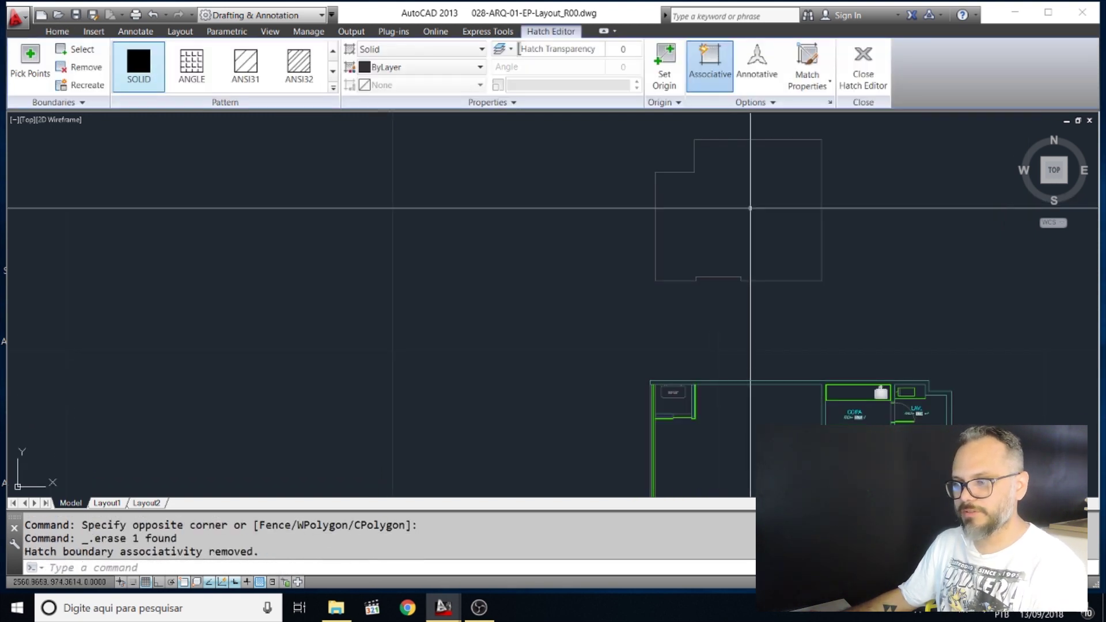
Turn on the ÁREA layer and check the room area outlines in the furnished layout
click(438, 85)
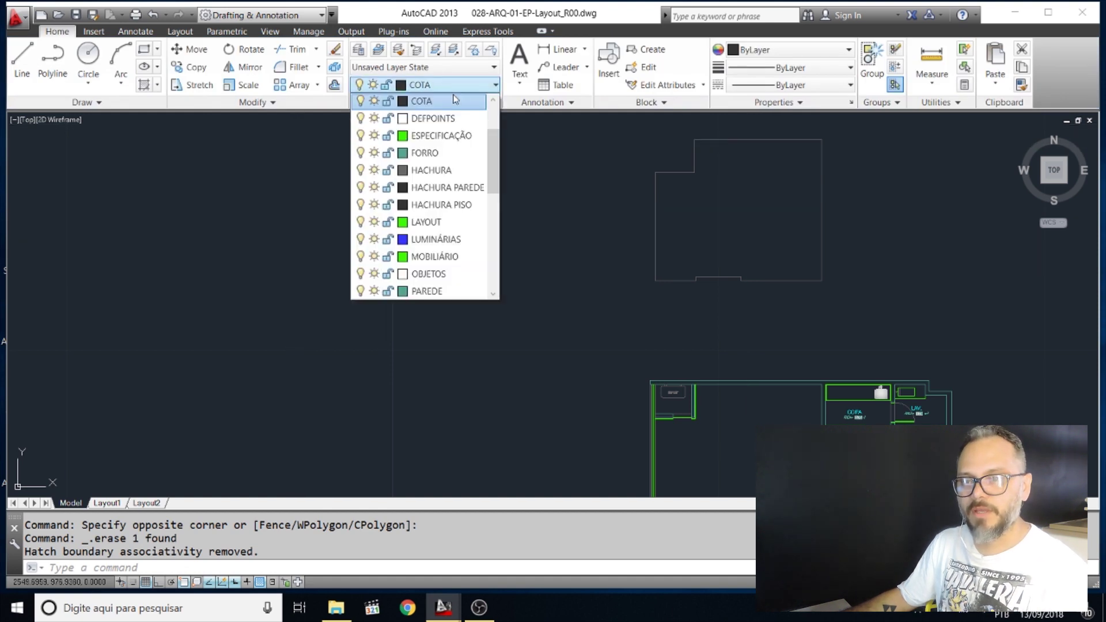
scroll(454, 99, up, 2)
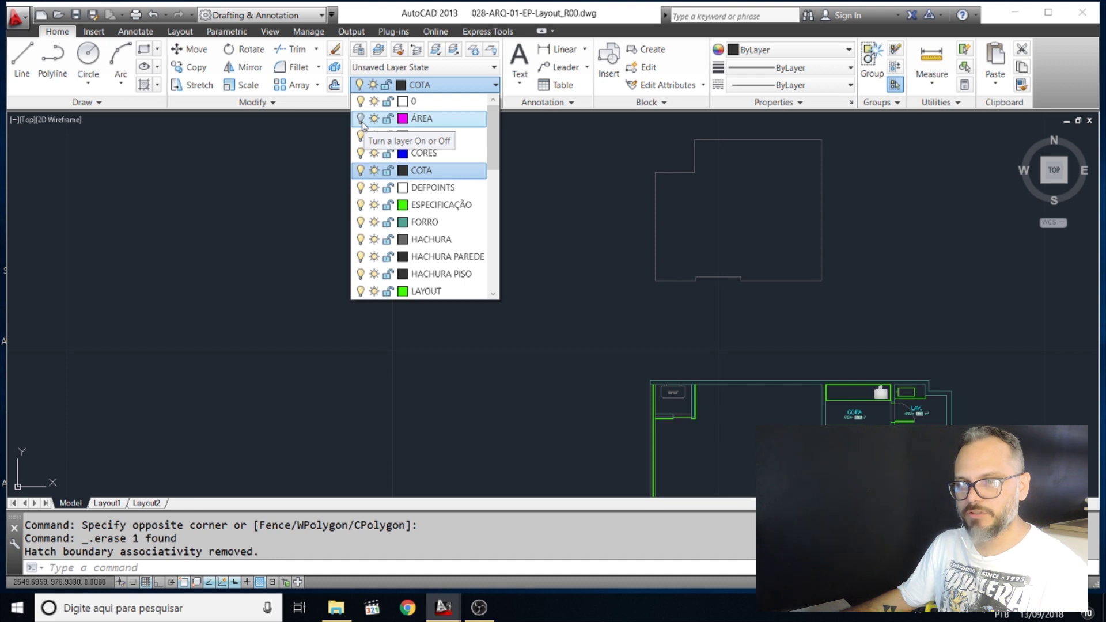
click(361, 120)
click(615, 242)
scroll(613, 266, down, 4)
middle_drag(599, 276, 812, 221)
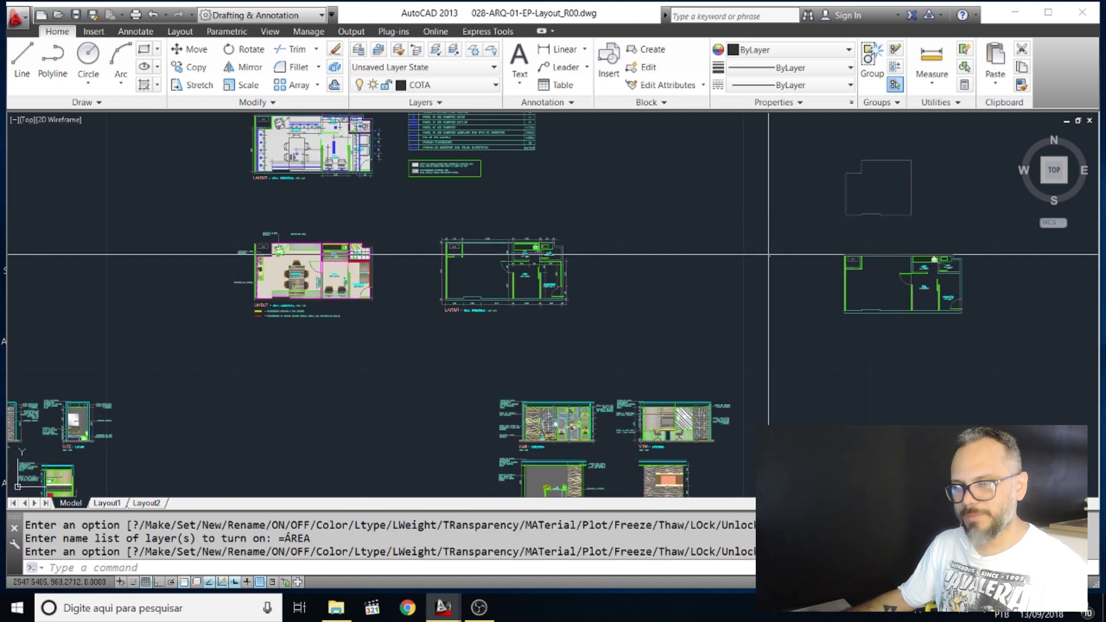
scroll(252, 257, up, 6)
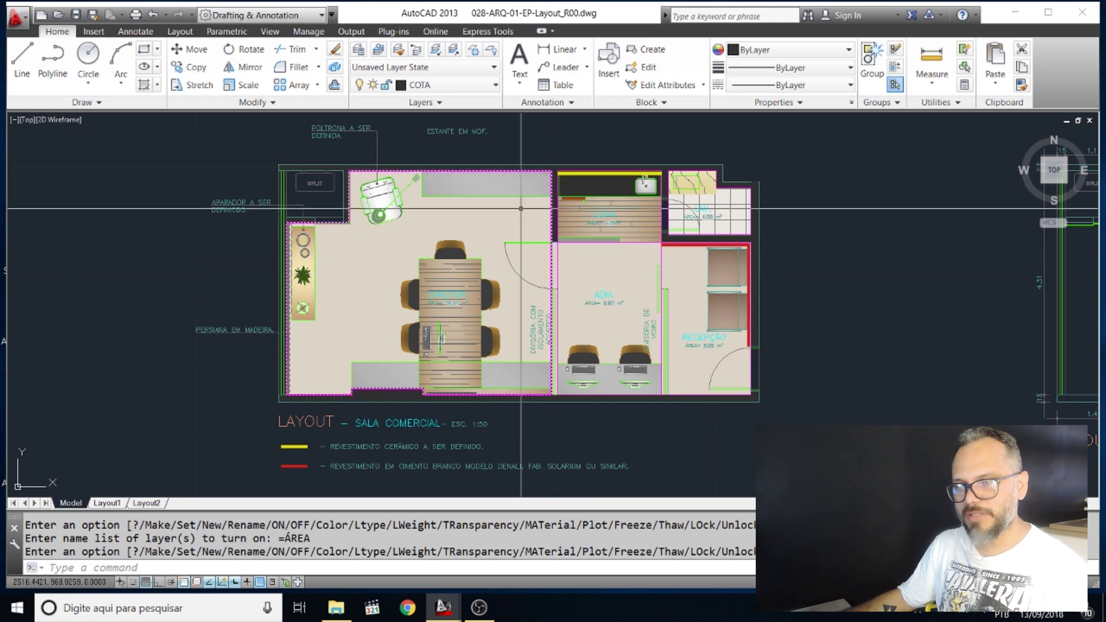
Copy the ADM. room's name and area texts into the middle of the bare floor plan's main room
middle_drag(551, 339, 128, 348)
scroll(567, 354, down, 4)
scroll(767, 329, up, 6)
key(Escape)
text(co)
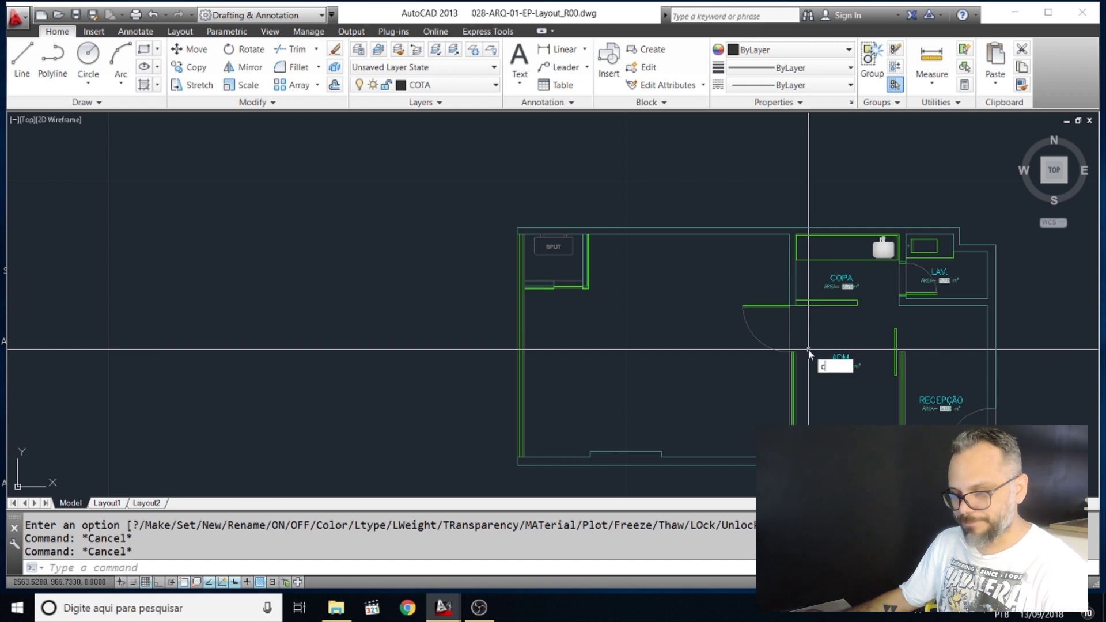
key(Return)
click(817, 333)
click(864, 373)
key(Return)
click(847, 387)
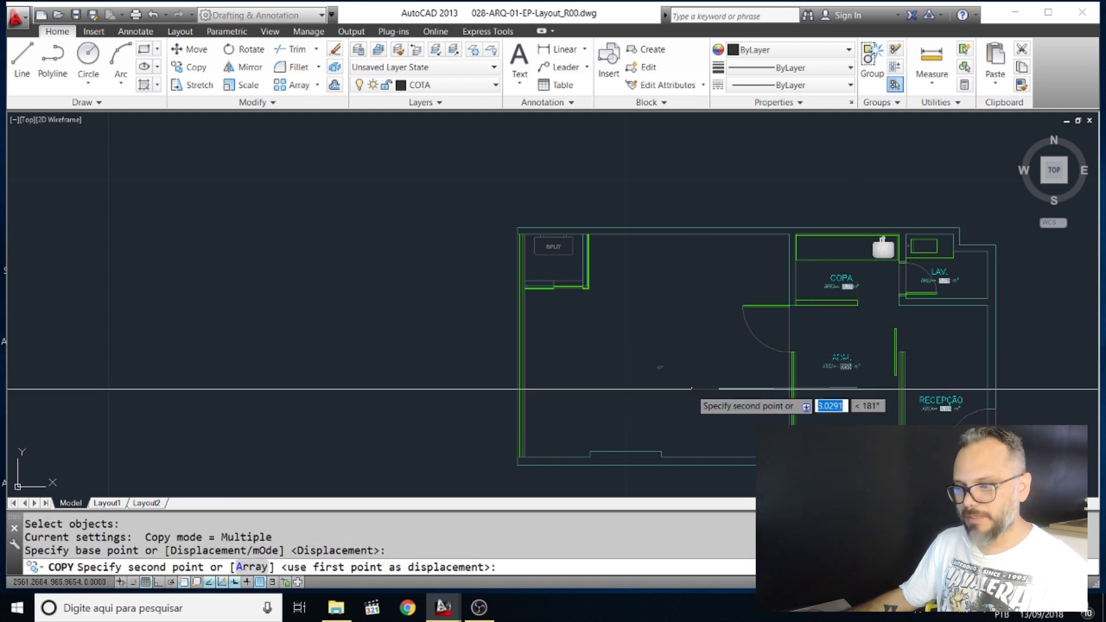
click(689, 389)
key(Escape)
Change the copied room name in the main room to "diretoria"
text(ed)
key(Return)
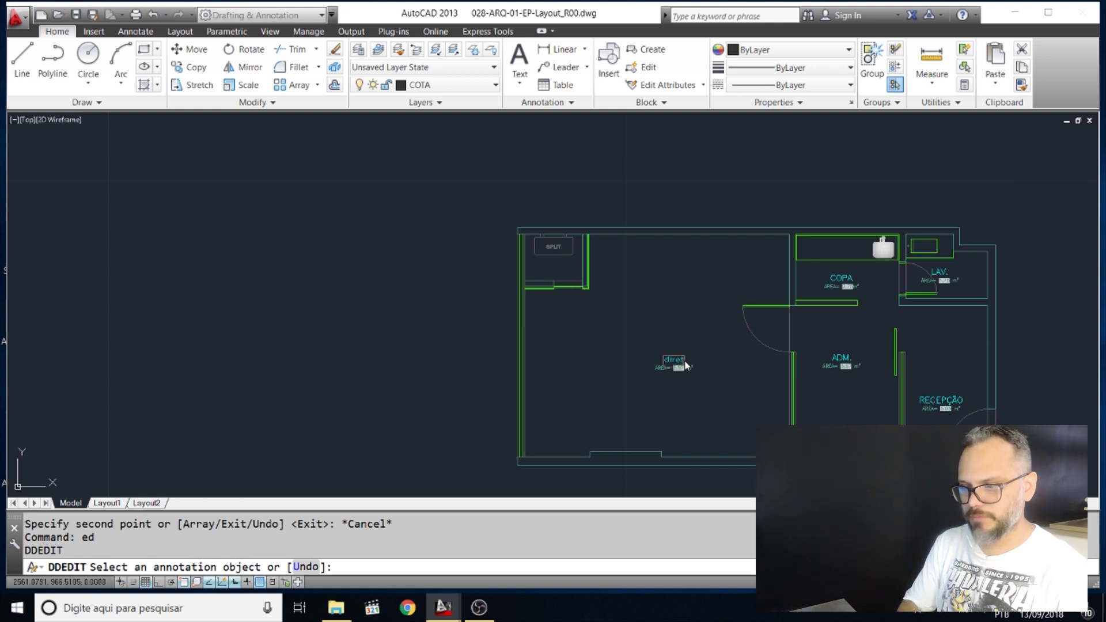
scroll(689, 396, down, 2)
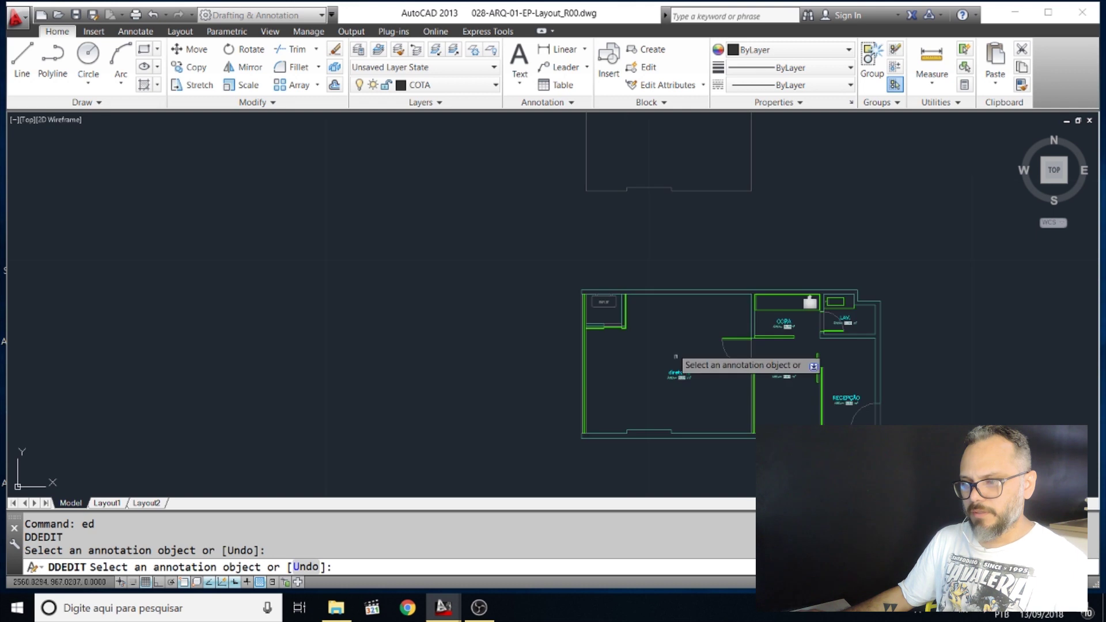
key(Escape)
key(Escape)
Move the copied room outline onto the floor plan's main room, matching its lower-right corner to the room's corner
text(m)
key(Return)
click(714, 203)
click(701, 173)
key(Return)
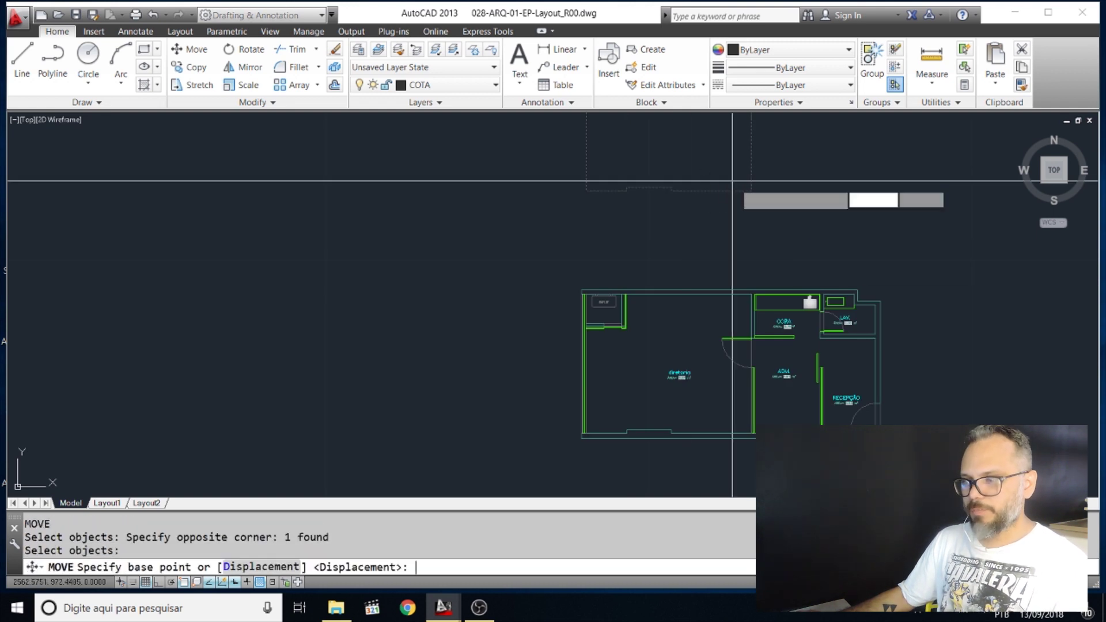
click(751, 190)
scroll(761, 441, up, 4)
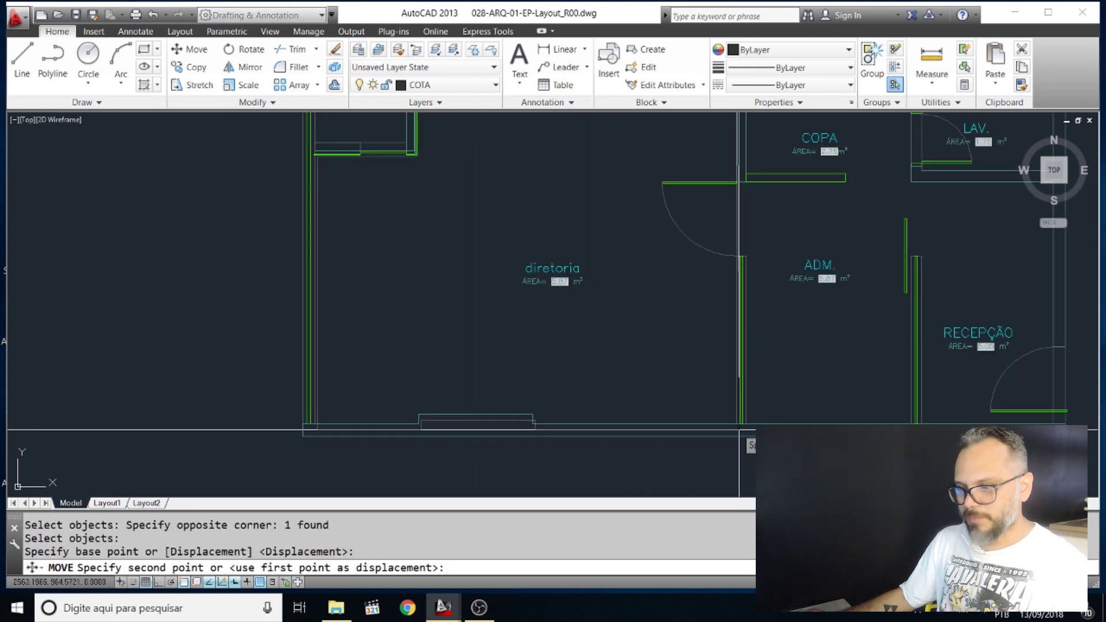
click(753, 434)
middle_drag(739, 425, 851, 406)
key(Escape)
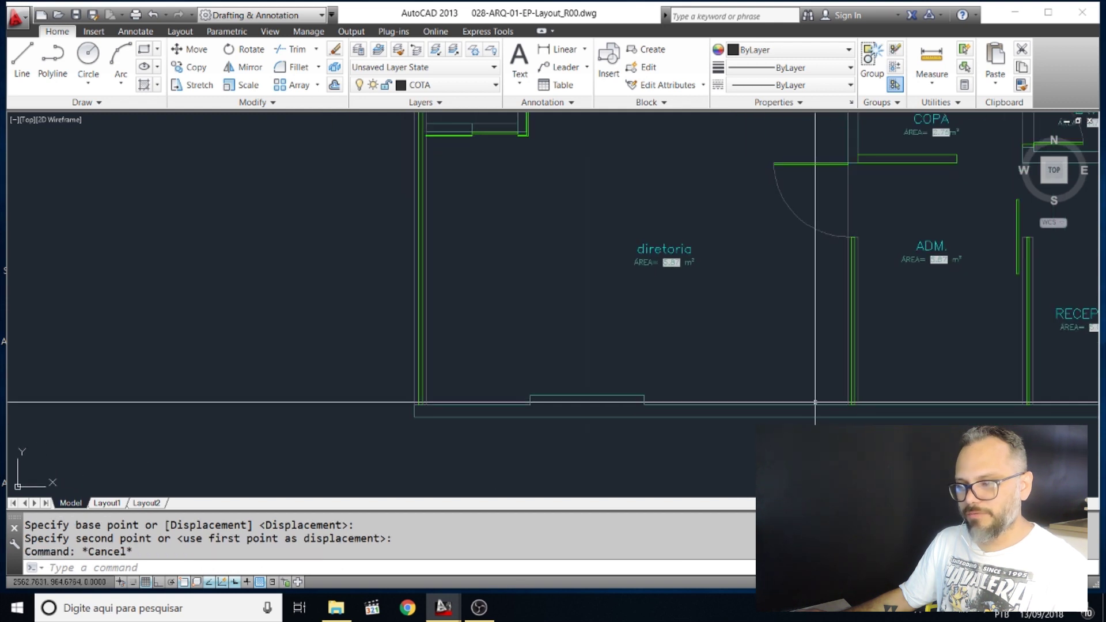
Assign the main room's outline to the ÁREA layer
click(847, 386)
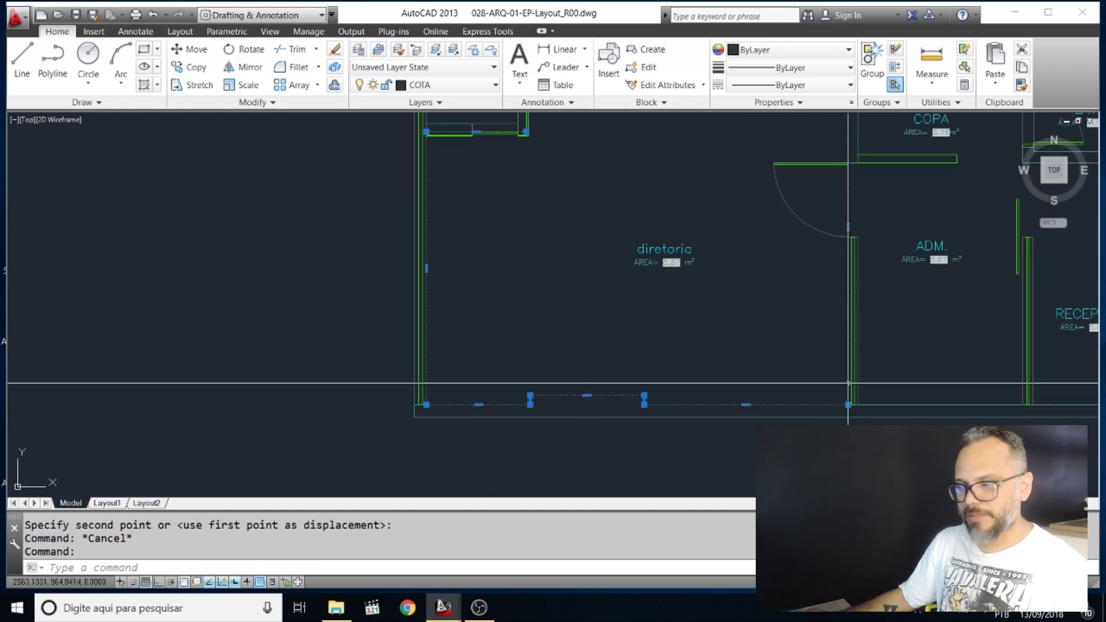
click(450, 86)
scroll(451, 115, up, 2)
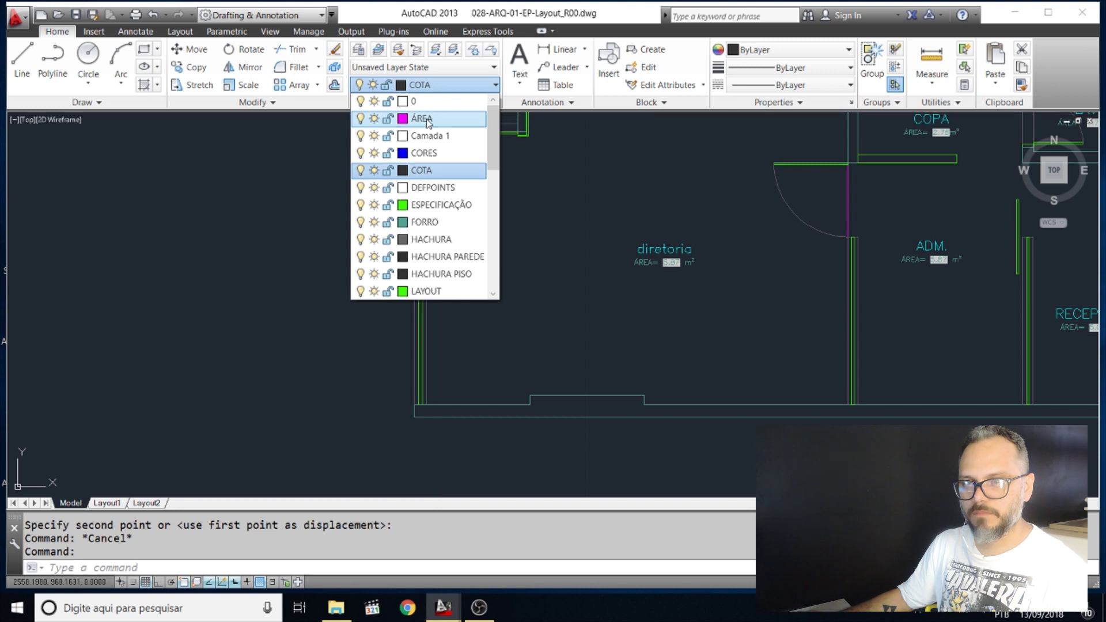
click(429, 117)
key(Escape)
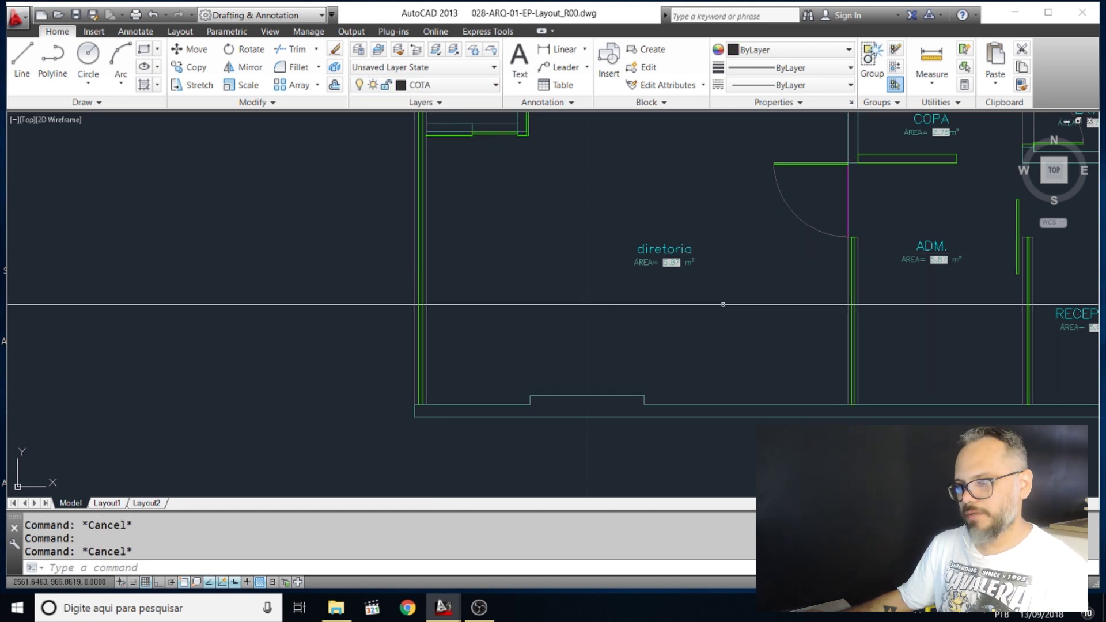
text(ed)
key(Return)
scroll(665, 279, up, 2)
click(671, 256)
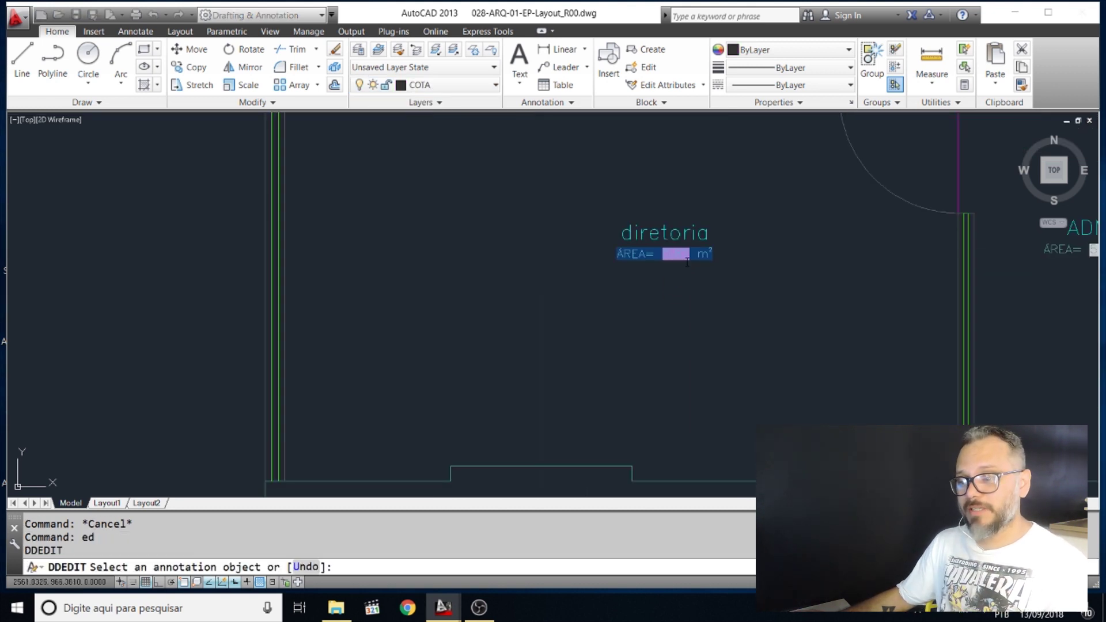
right_click(680, 258)
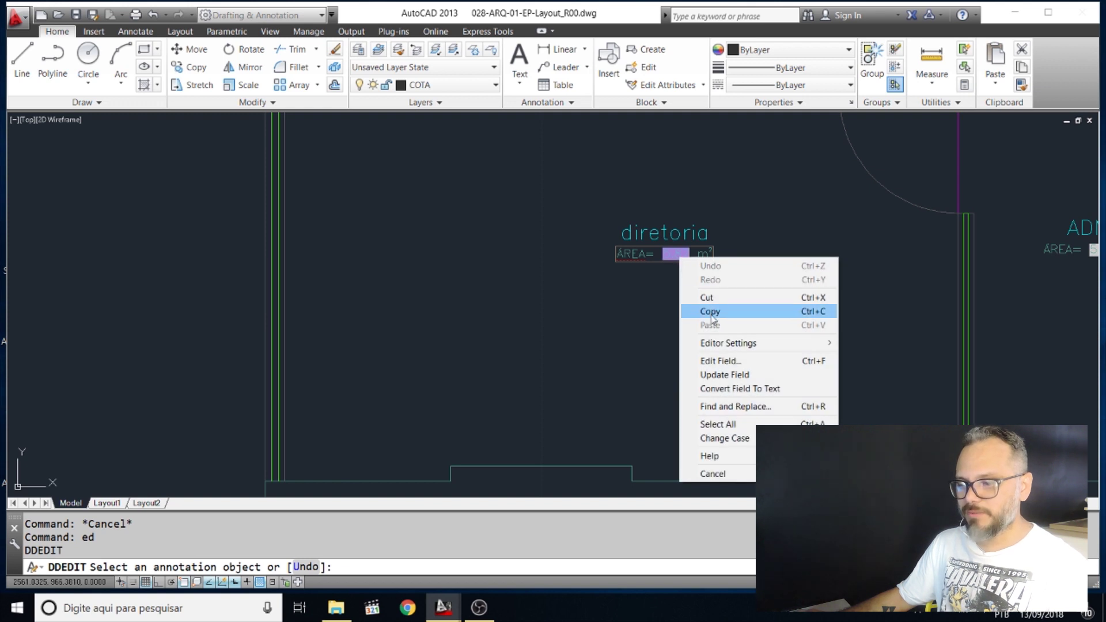
click(679, 297)
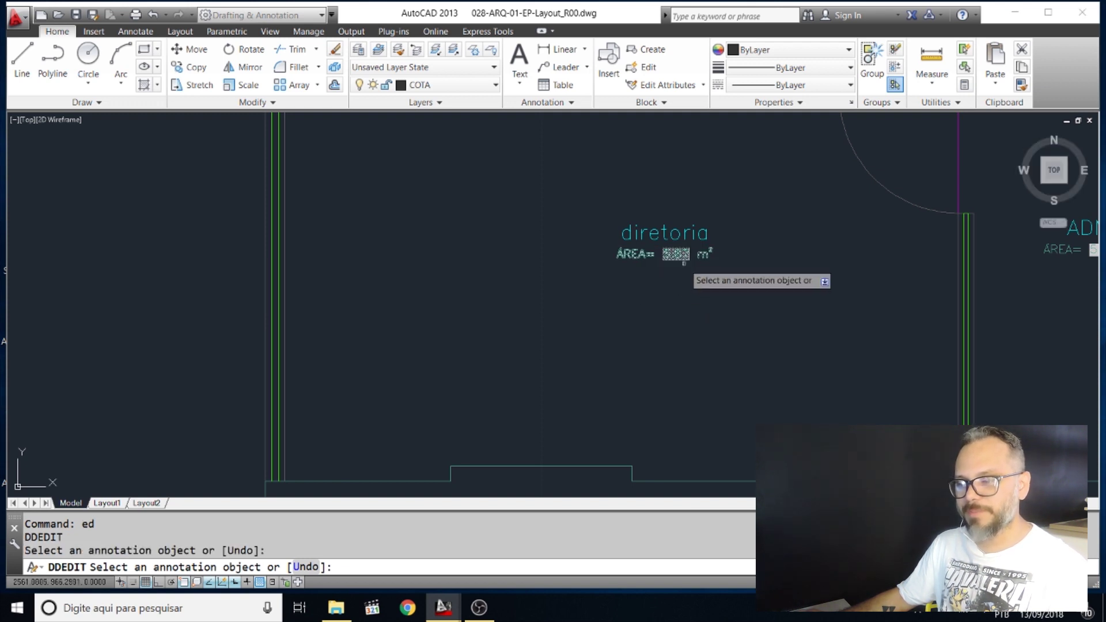
scroll(666, 259, up, 3)
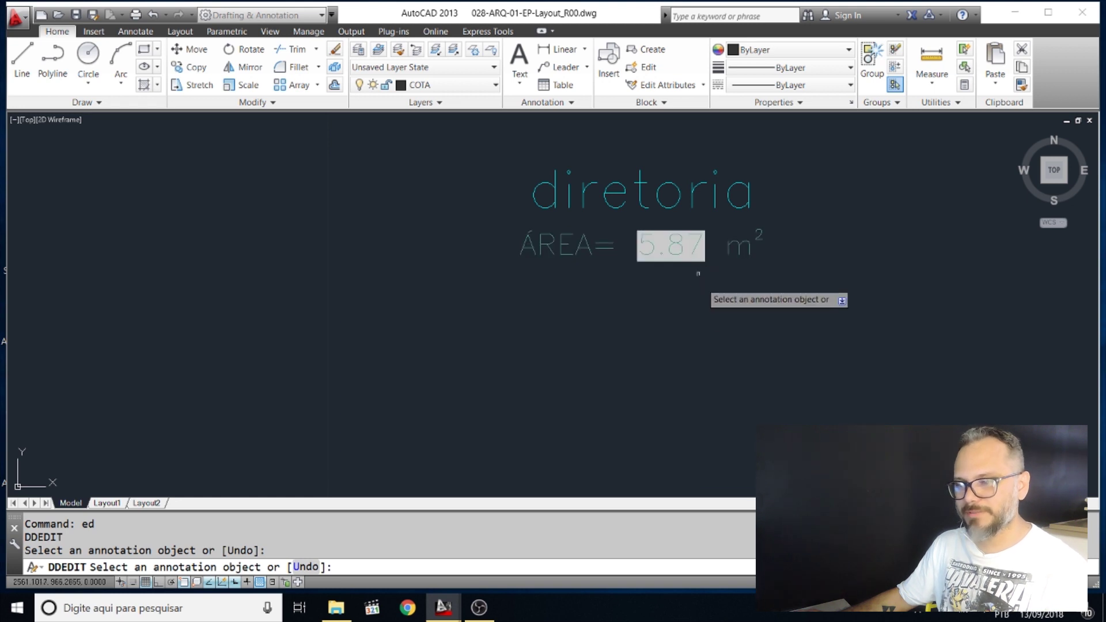
scroll(668, 262, down, 2)
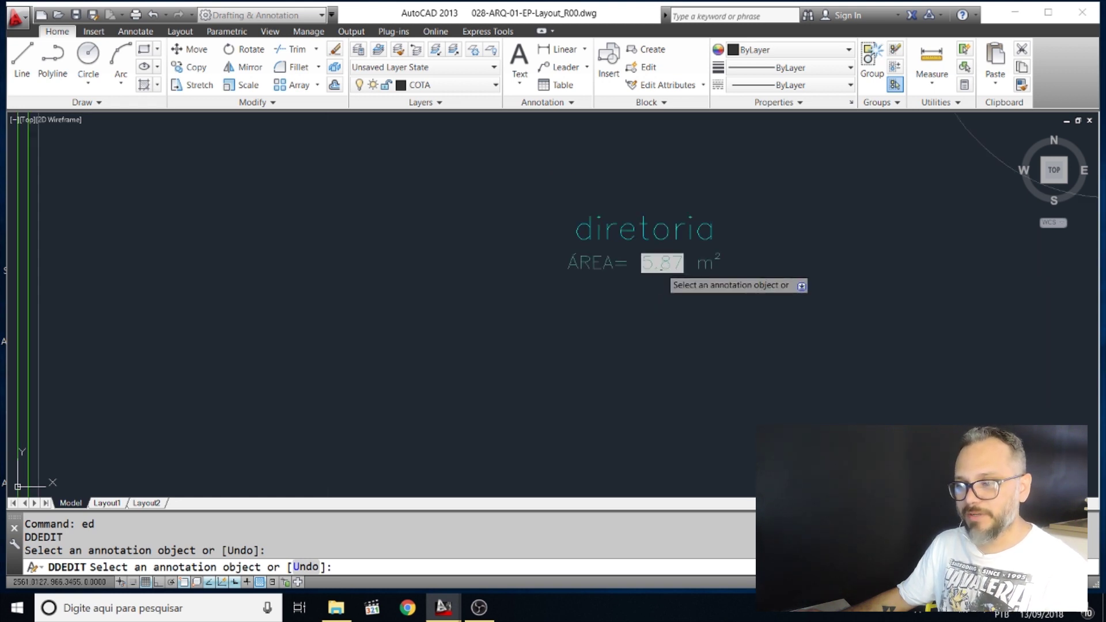
key(Escape)
key(Escape)
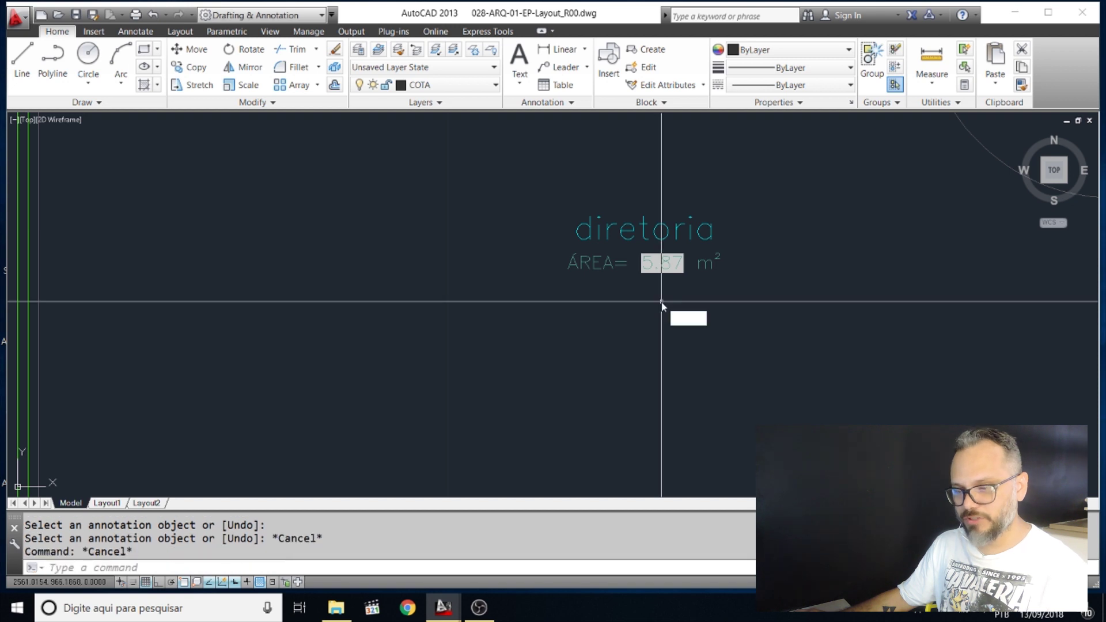
Edit the area field under "diretoria", using field category All and the Object field, and link it to the main room's outline polyline
text(ed)
key(Return)
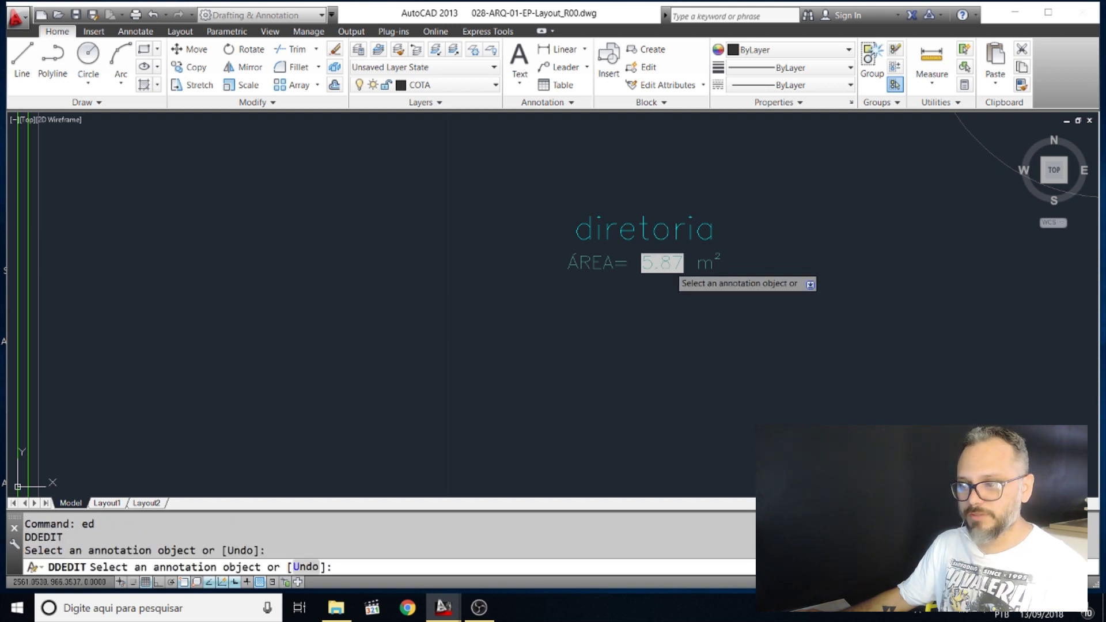
click(666, 265)
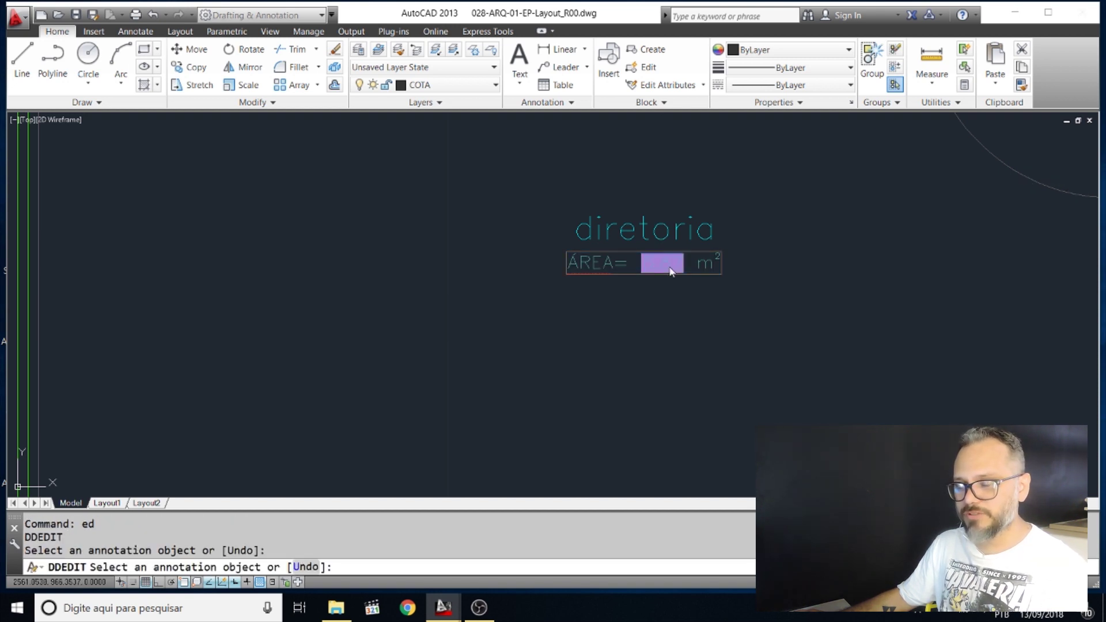
right_click(671, 271)
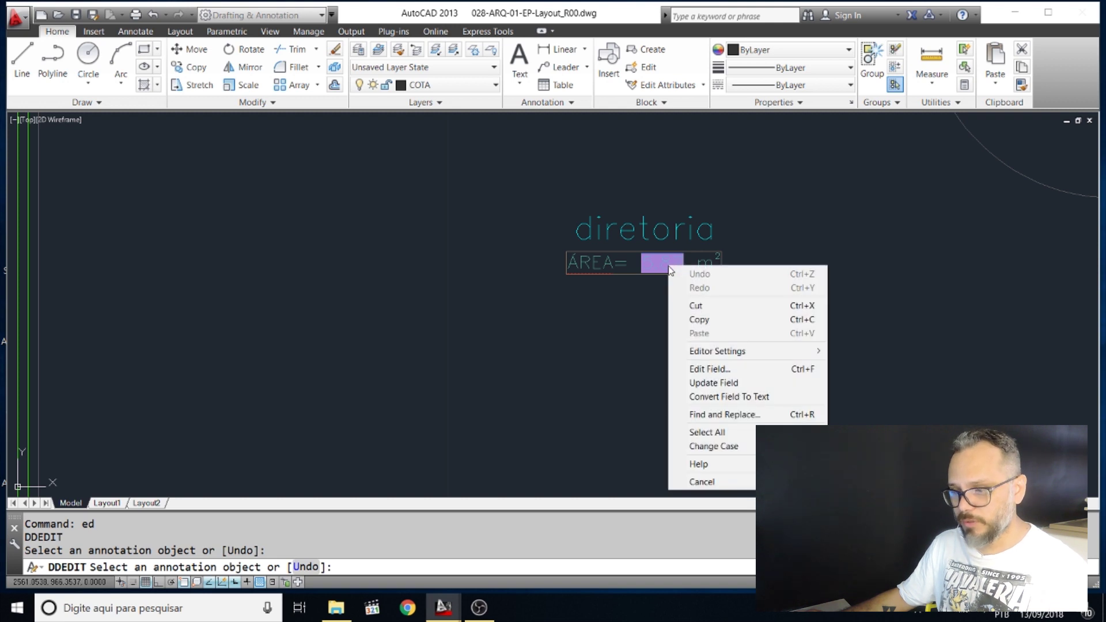
click(702, 371)
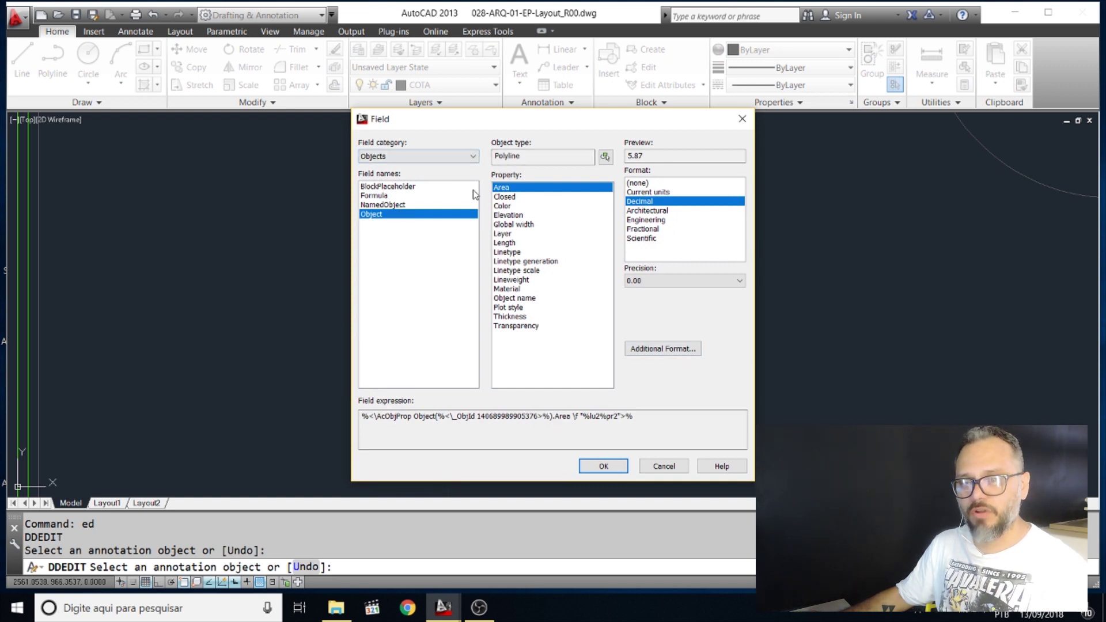
click(472, 156)
click(404, 167)
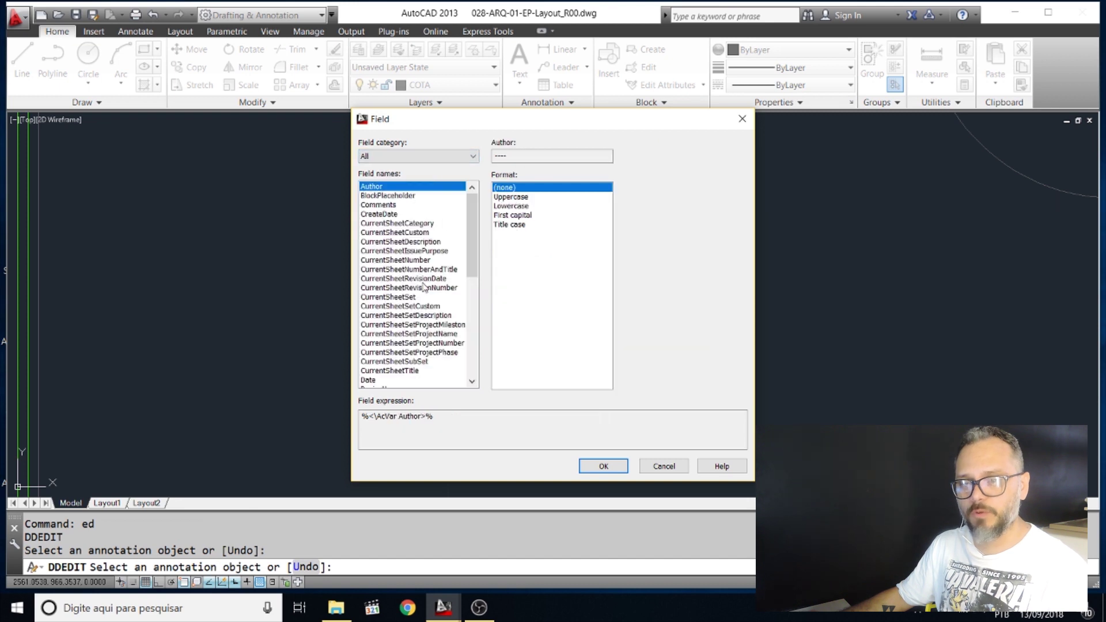
drag(477, 222, 476, 310)
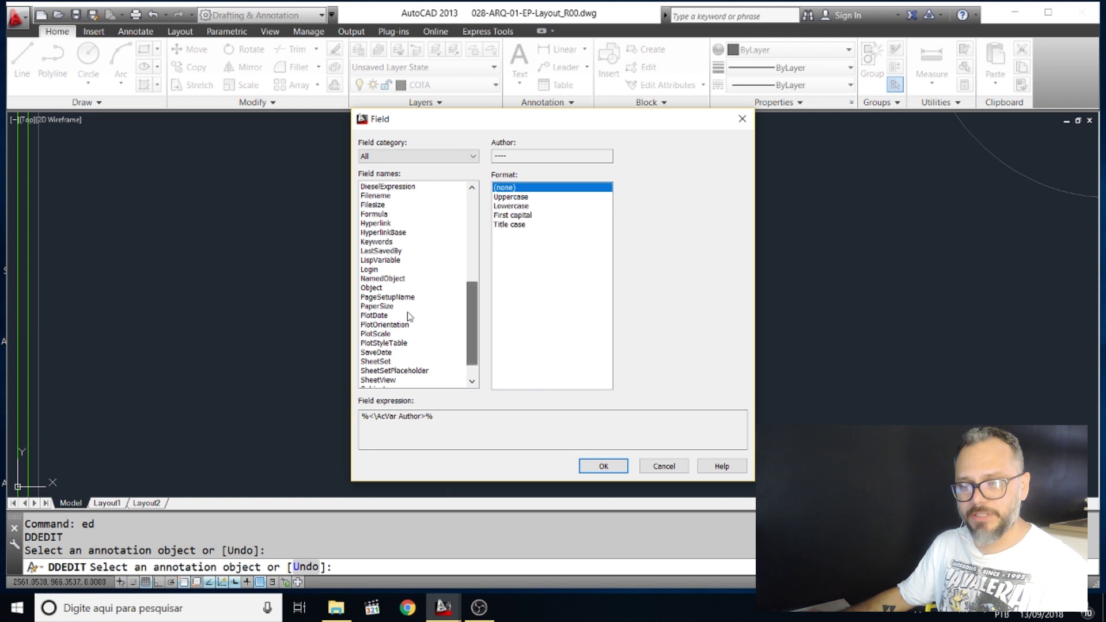
click(372, 288)
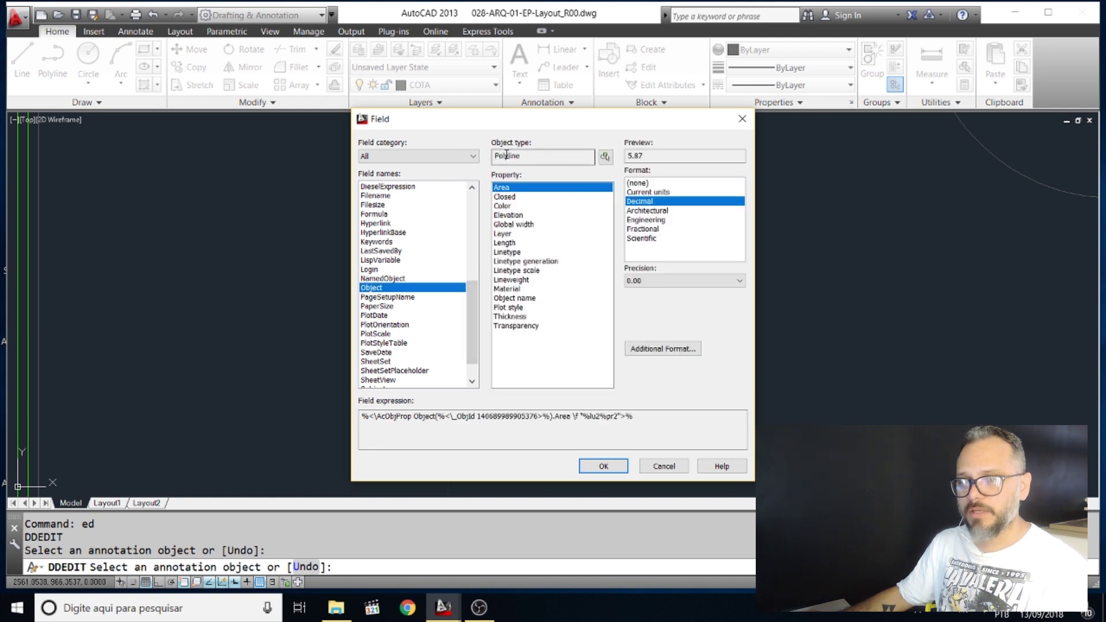
click(606, 158)
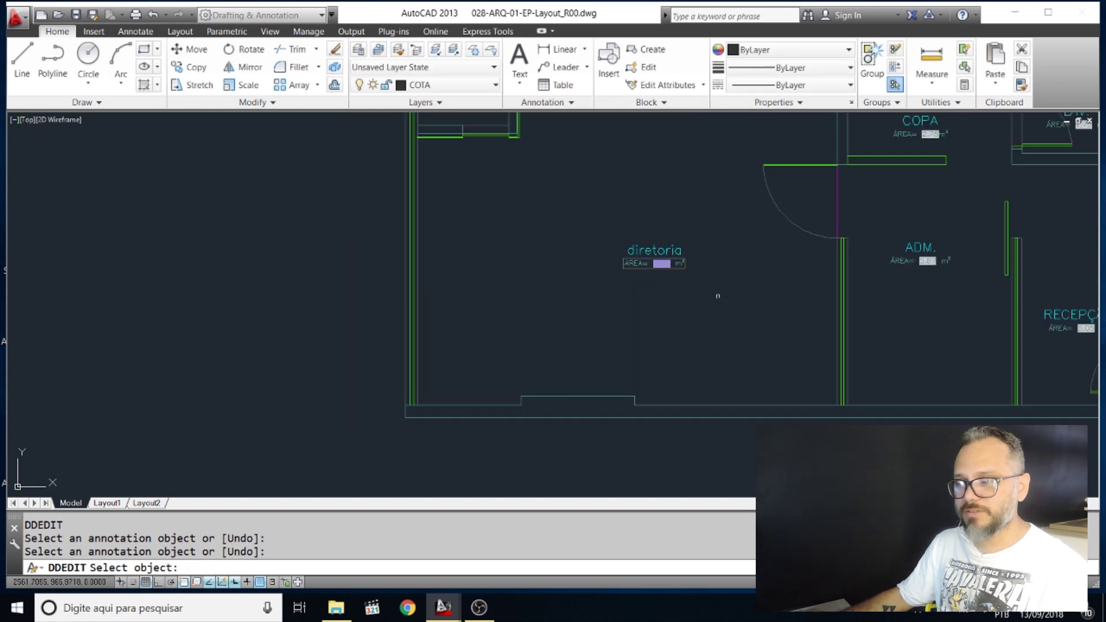
click(837, 213)
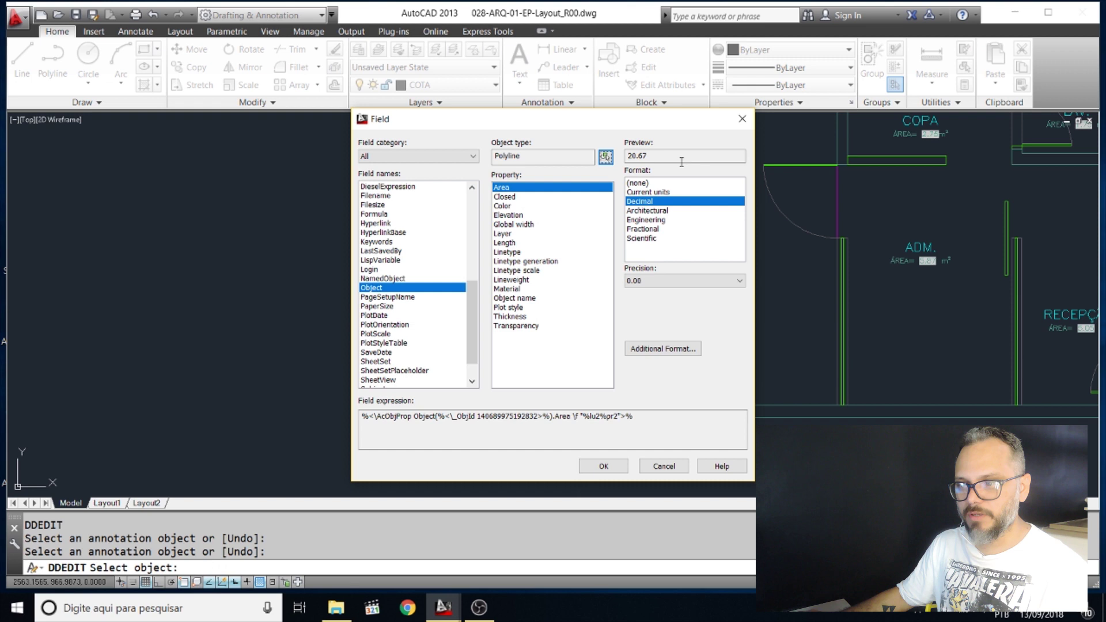
Set the area field's precision to 0.00 and apply the field to the "diretoria" area text
click(686, 284)
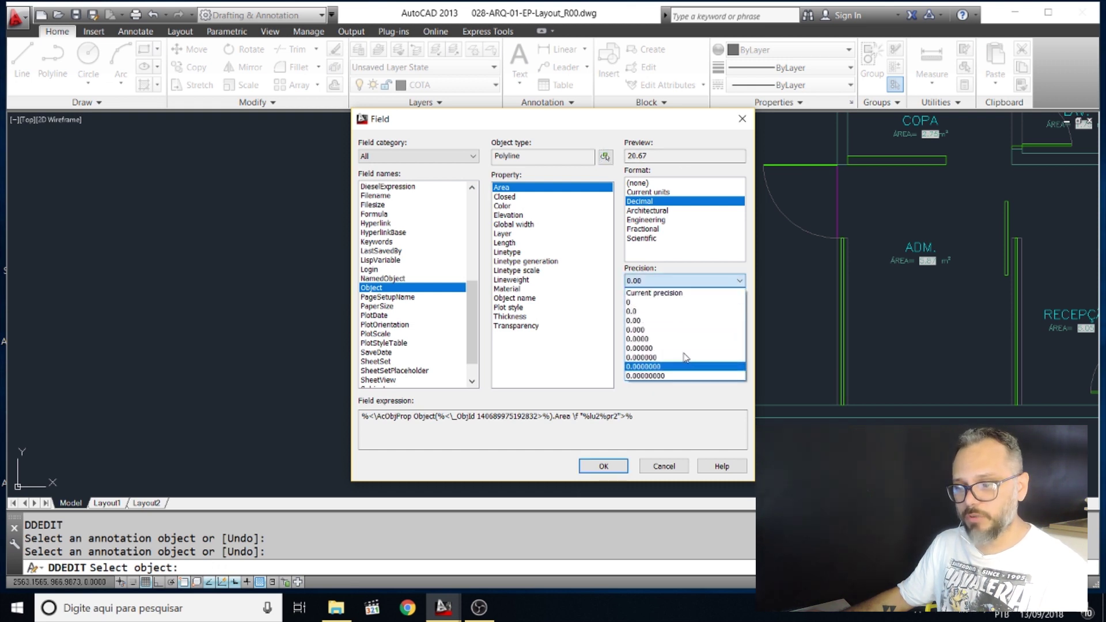
click(677, 322)
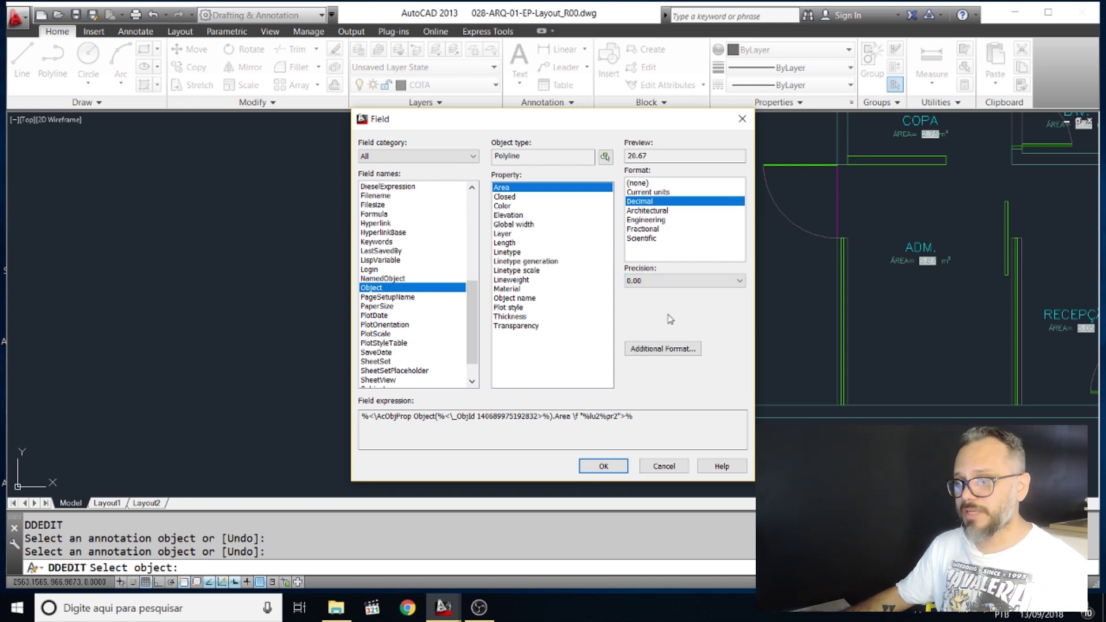
click(621, 469)
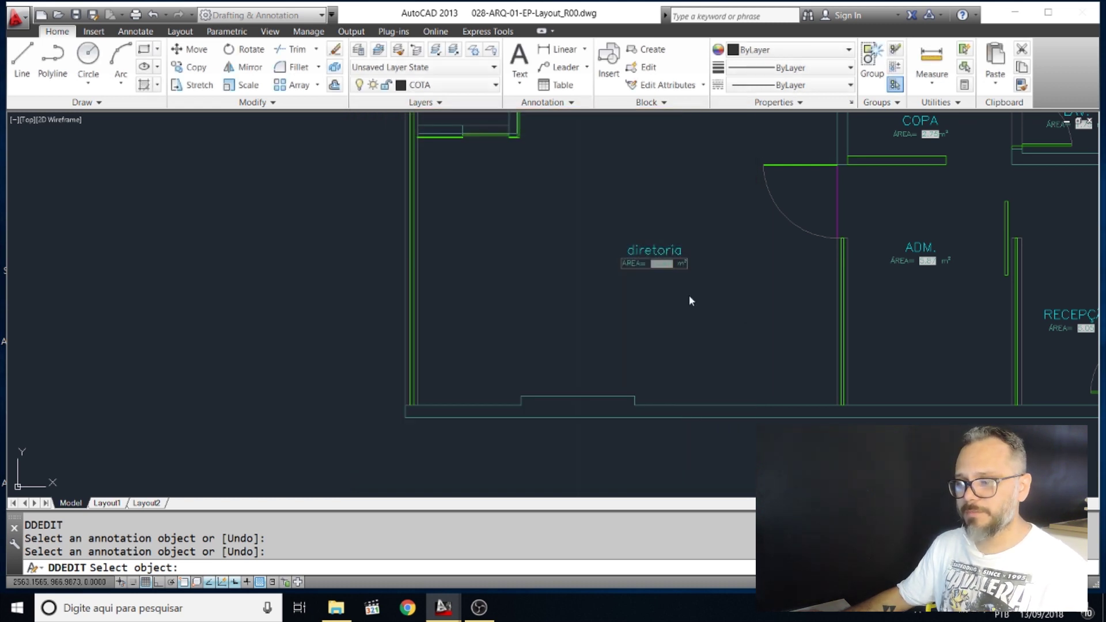
scroll(652, 303, up, 6)
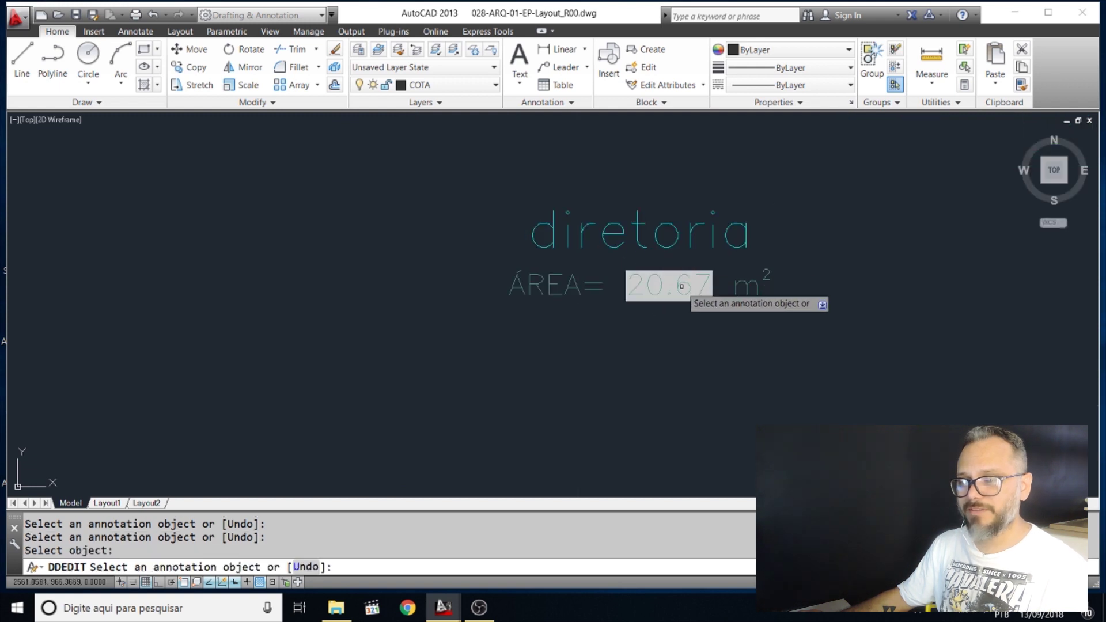
key(Escape)
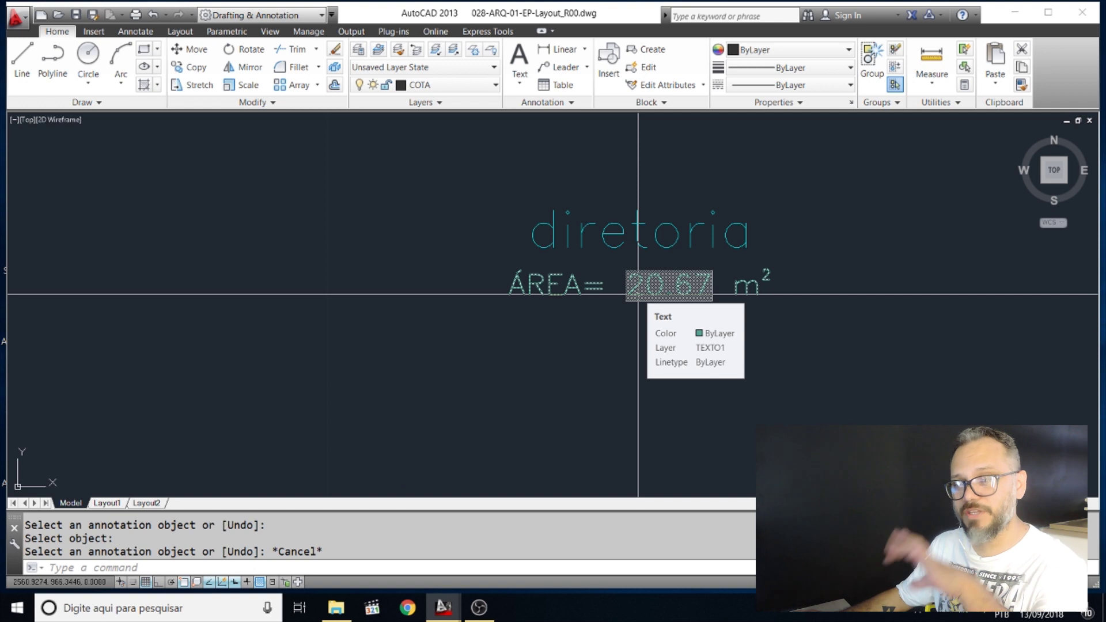
Stretch the upper-right corner of the main room's area outline inward into the room and regenerate the drawing to update the area field
scroll(638, 294, down, 6)
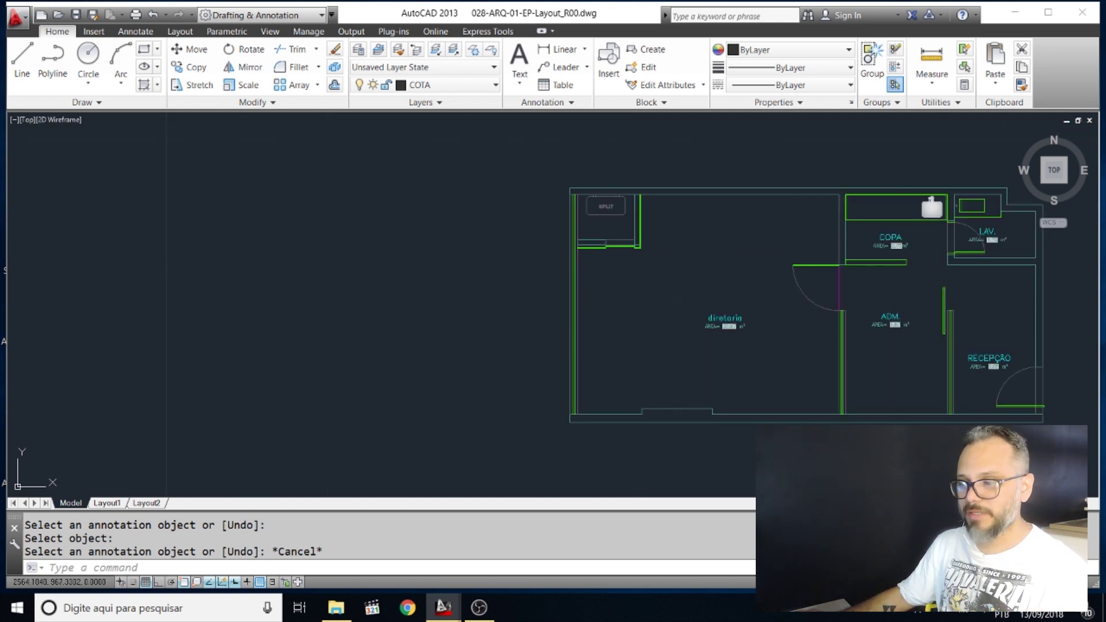
click(845, 278)
click(839, 197)
key(Escape)
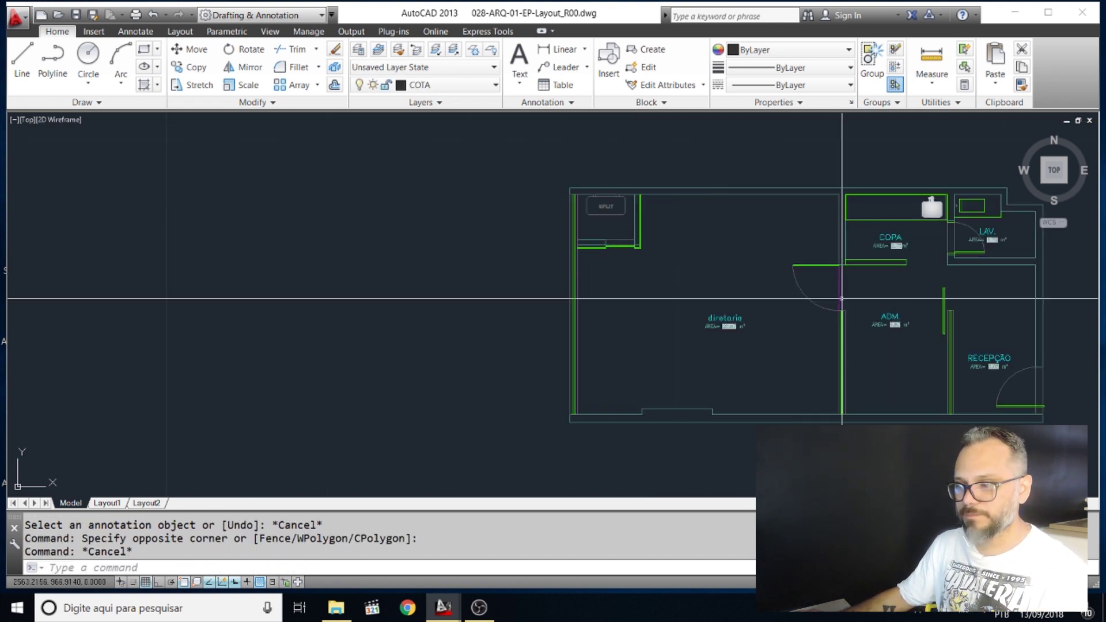
click(838, 300)
click(839, 194)
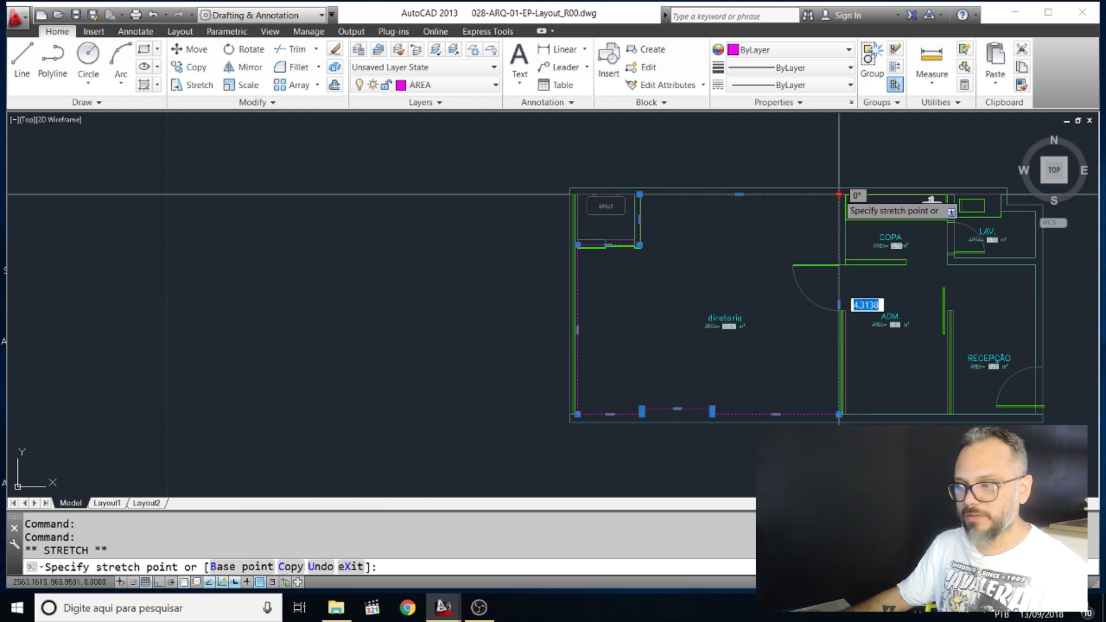
click(746, 225)
key(Escape)
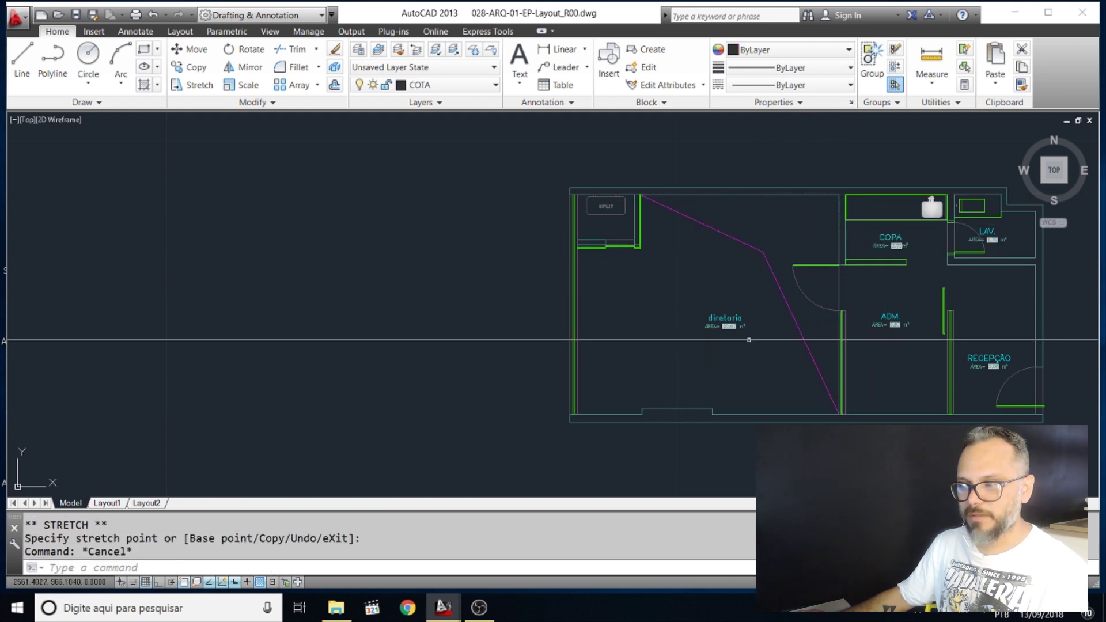
scroll(737, 335, up, 4)
key(Escape)
text(re)
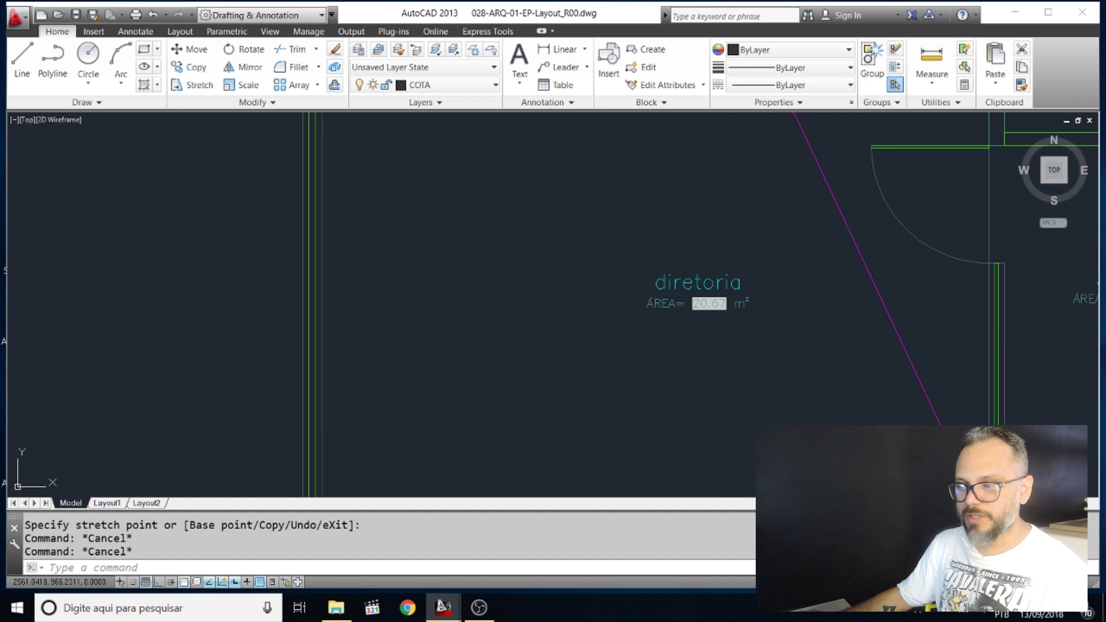
key(Return)
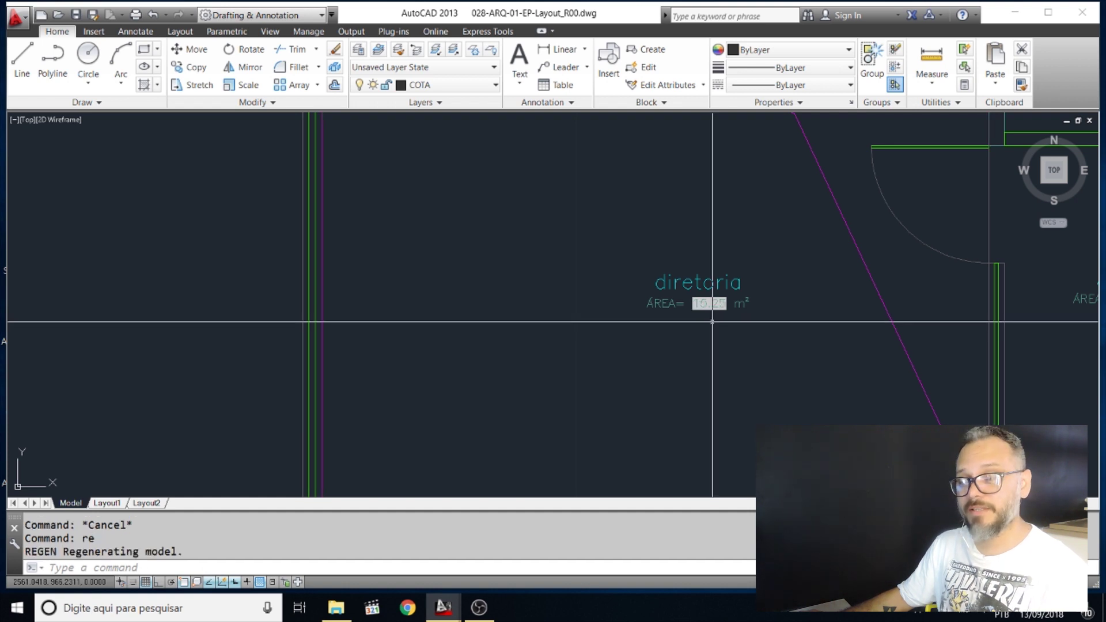
Stretch the outline's displaced corner partway back toward the room's upper-right corner and regenerate the drawing
scroll(713, 321, down, 3)
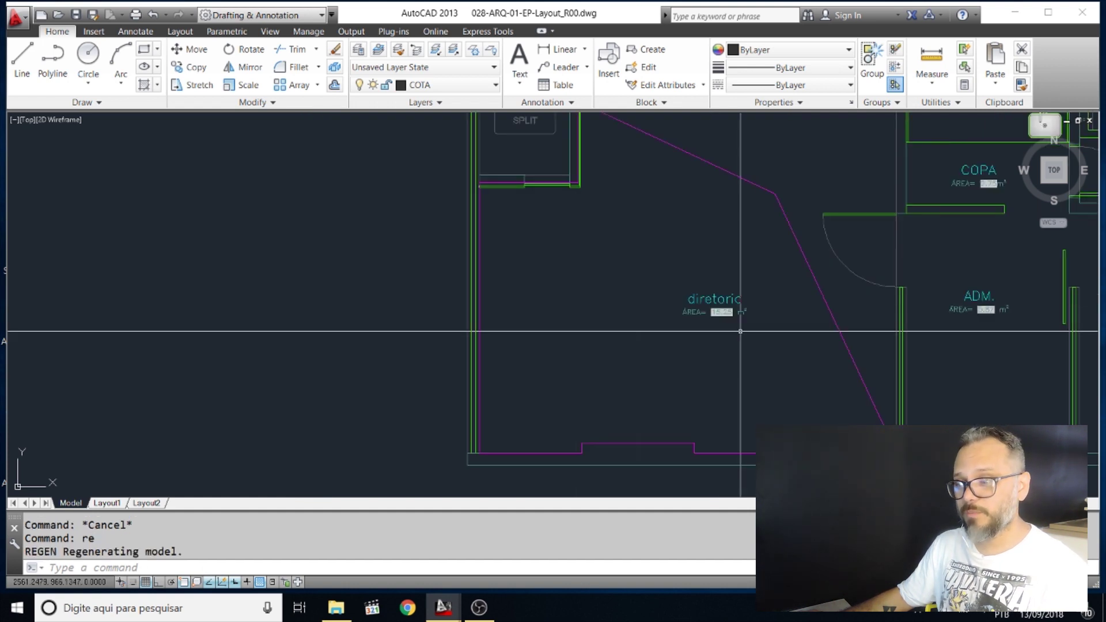
click(787, 200)
click(773, 190)
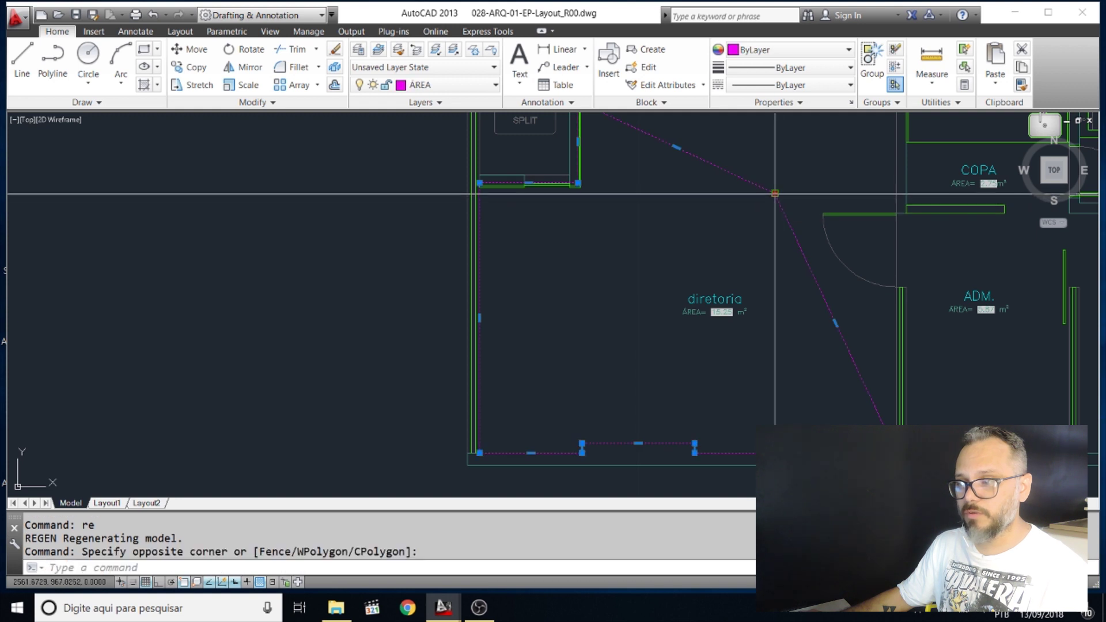
click(776, 192)
key(Escape)
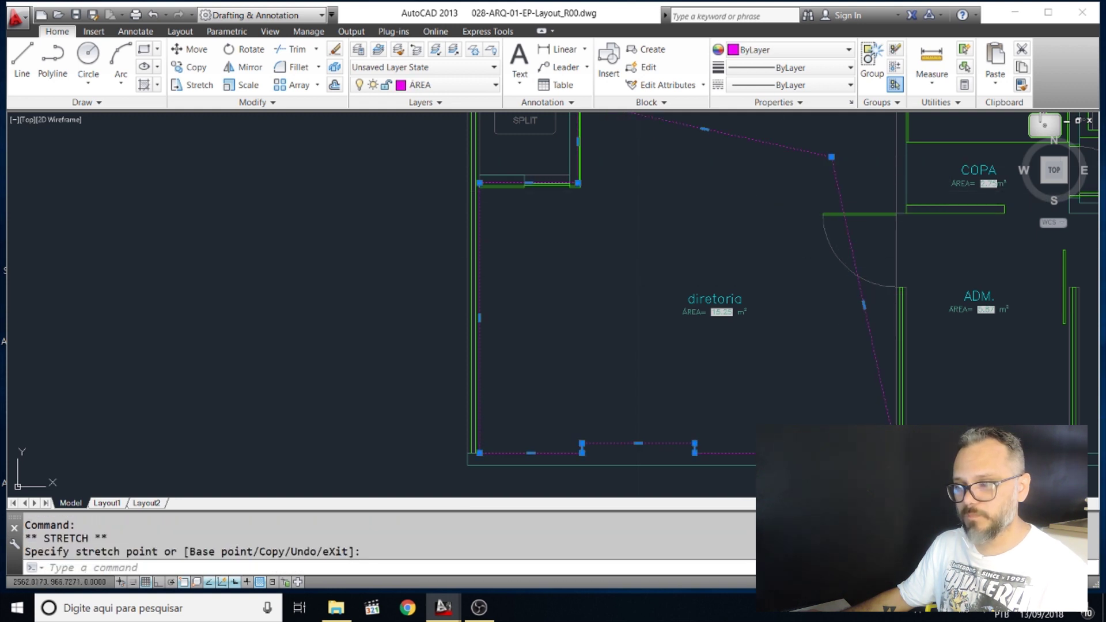
scroll(735, 330, up, 4)
text(re)
key(Return)
scroll(735, 330, down, 4)
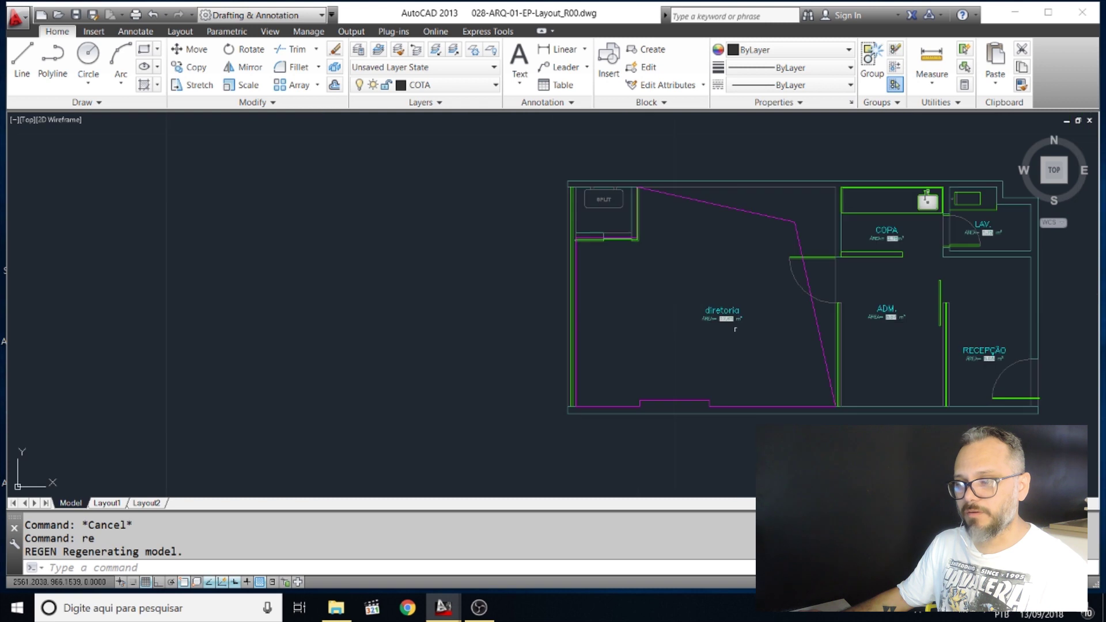
Return the displaced outline corner to the room's upper-right corner and regenerate the drawing to refresh the area field
scroll(790, 230, up, 4)
click(813, 219)
click(798, 205)
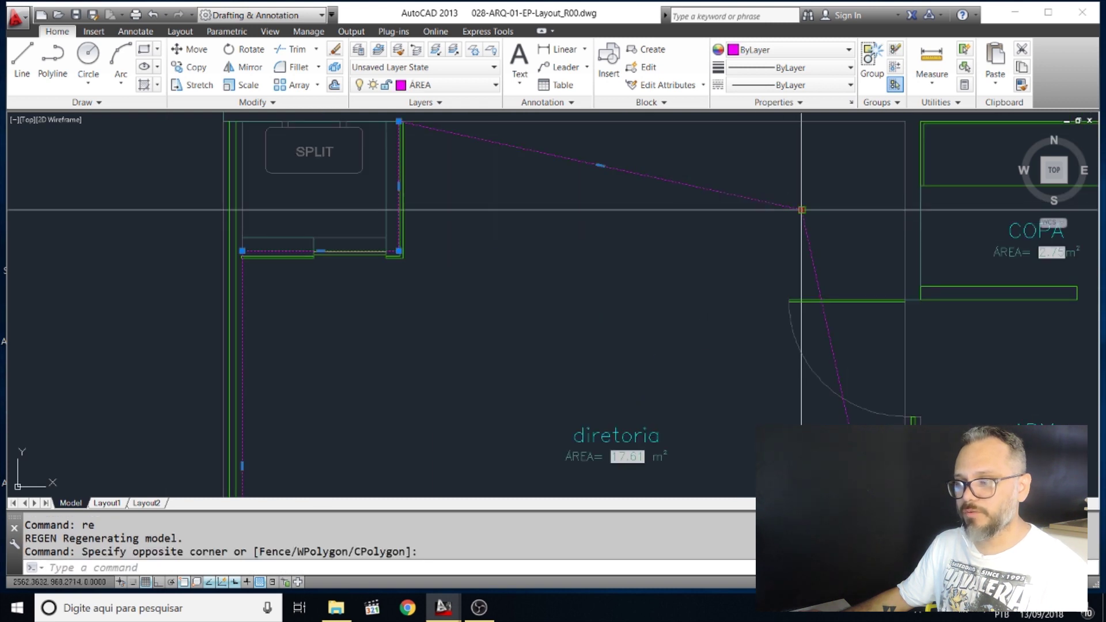
click(801, 210)
middle_drag(836, 200, 819, 273)
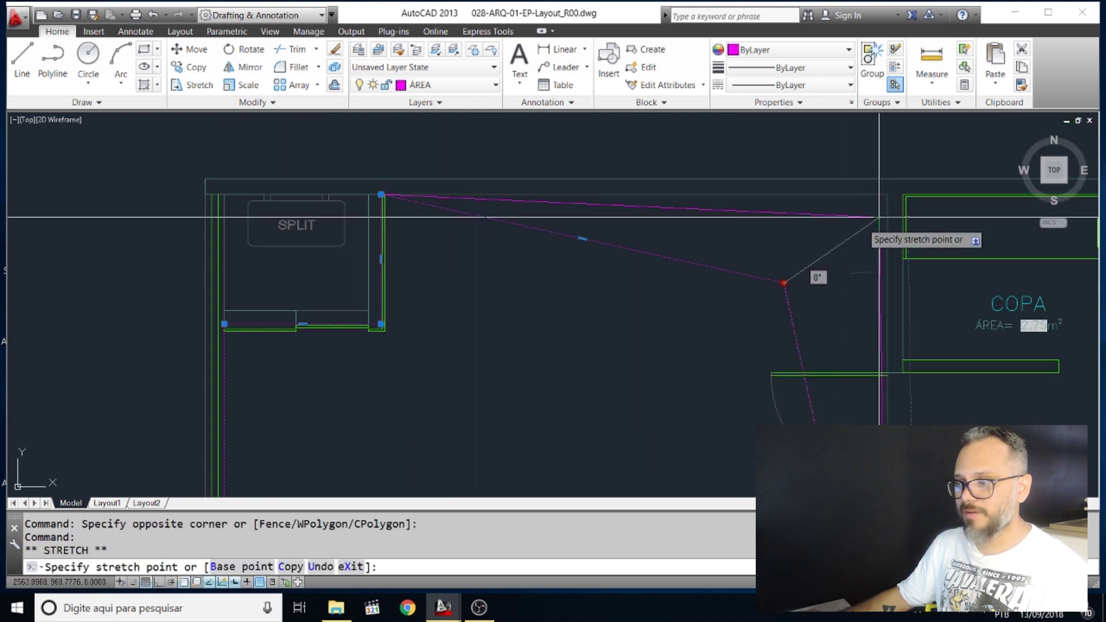
key(Escape)
scroll(805, 301, down, 3)
scroll(805, 301, up, 3)
scroll(709, 479, up, 4)
text(re)
key(Return)
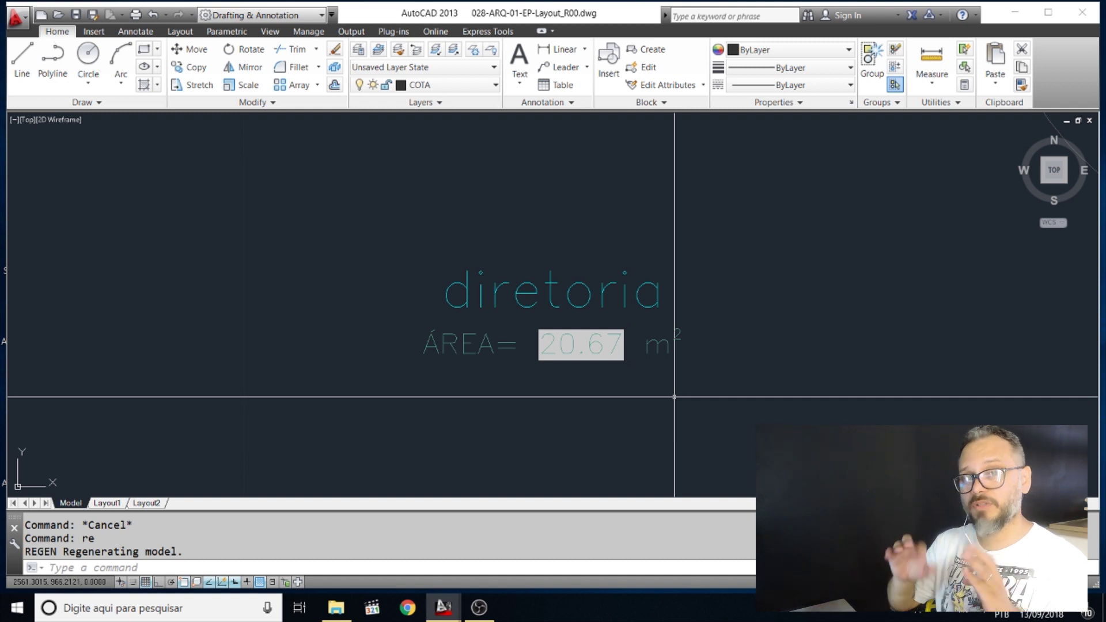
scroll(674, 397, down, 6)
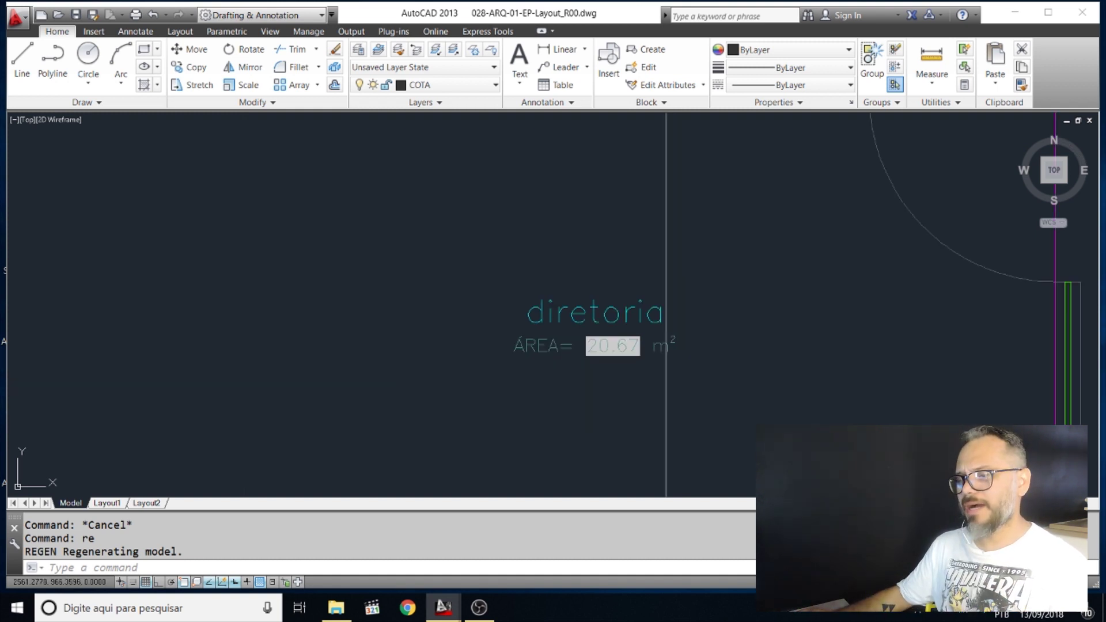
key(Escape)
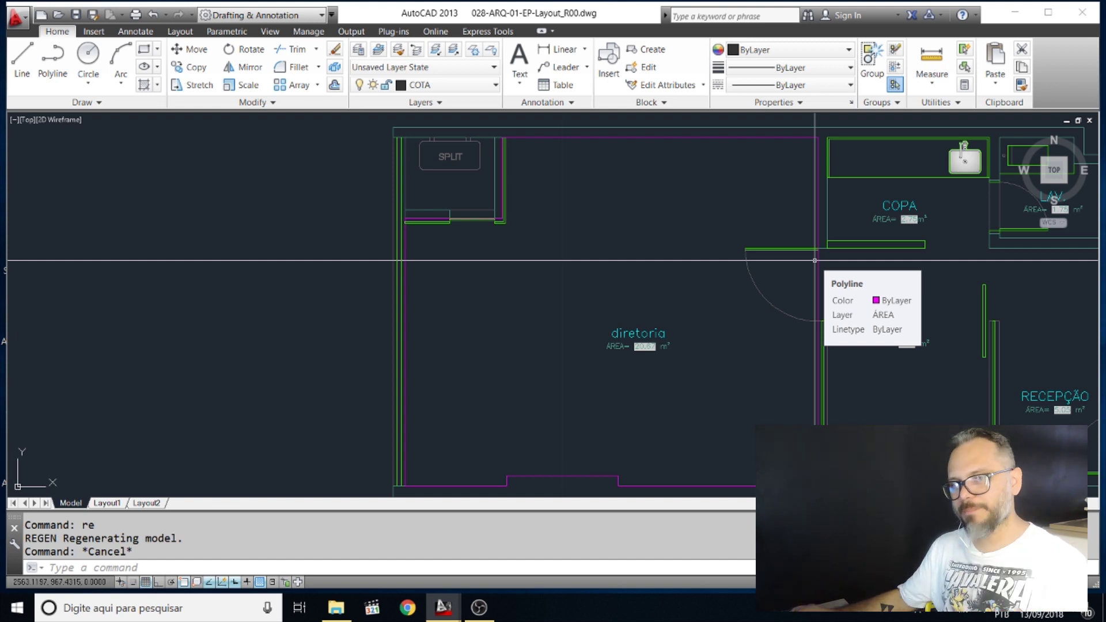
Open the plot settings for model space and choose DWG To PDF.pc3 as the plotter
scroll(593, 205, down, 3)
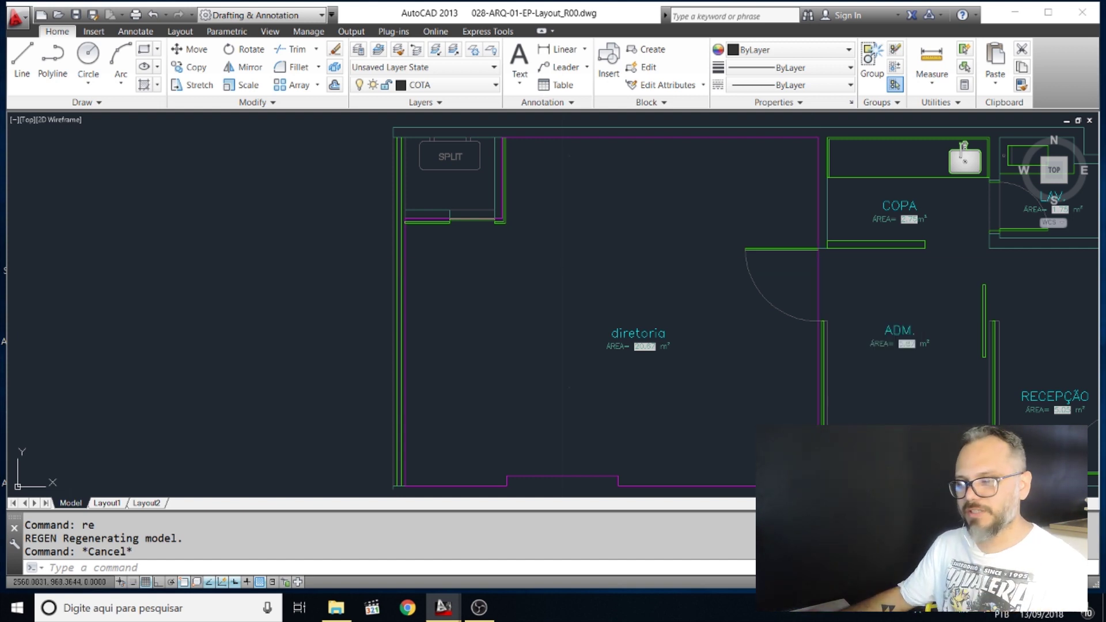
scroll(625, 291, up, 8)
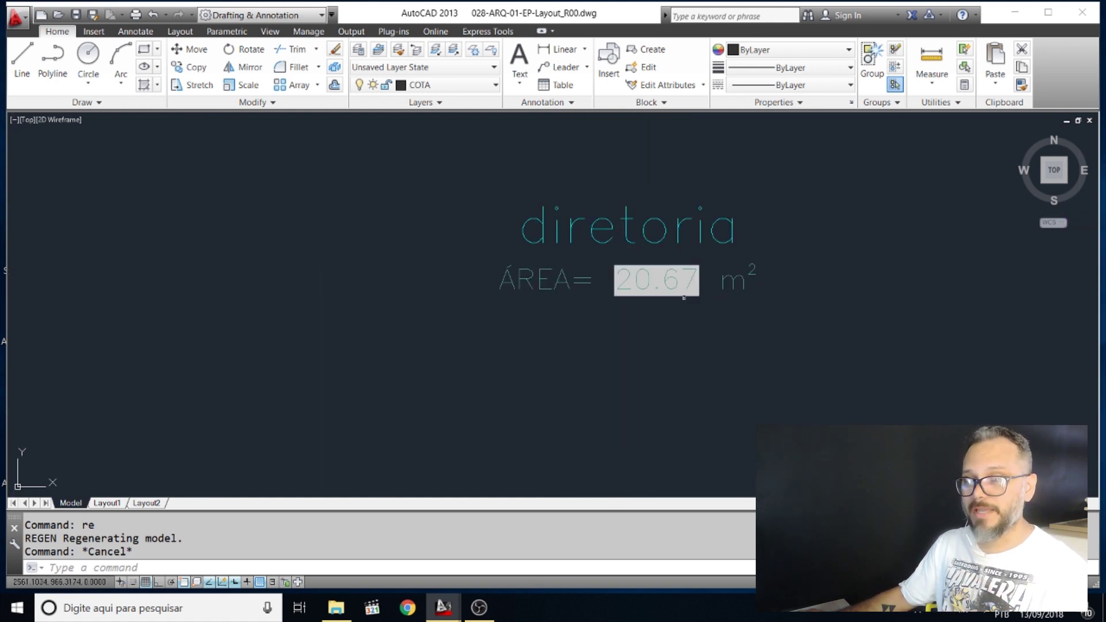
key(Escape)
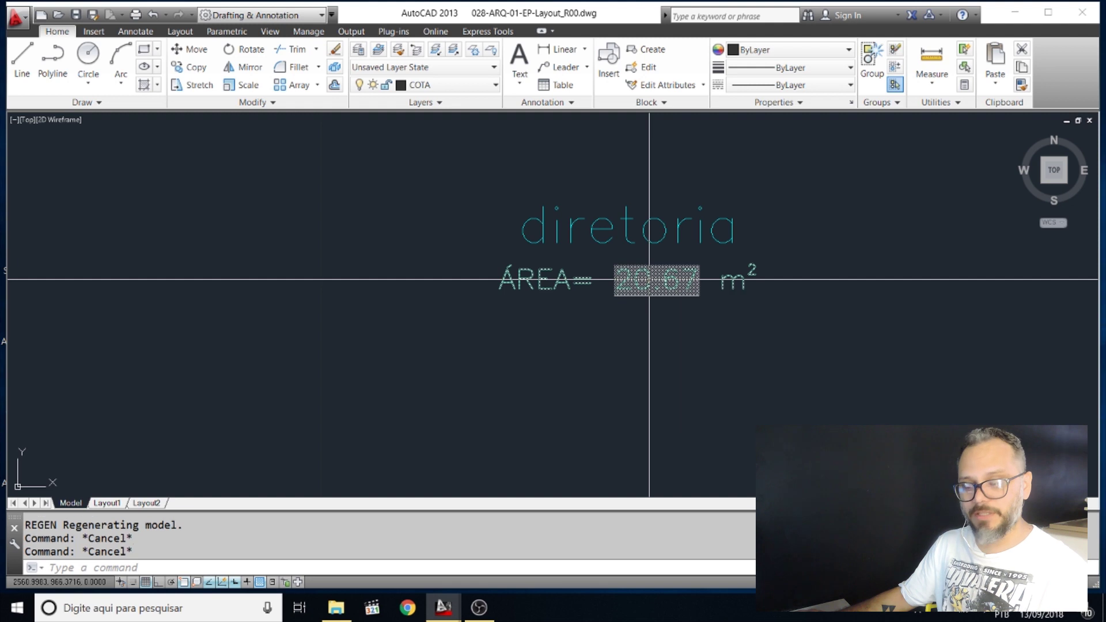
double_click(650, 279)
key(ctrl+p)
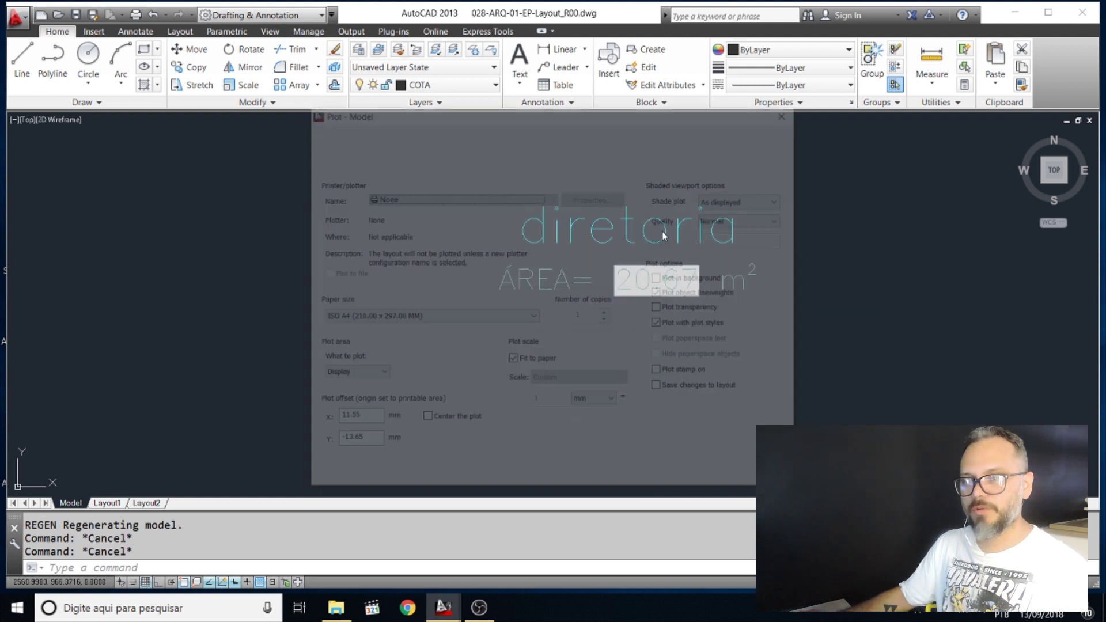
click(552, 155)
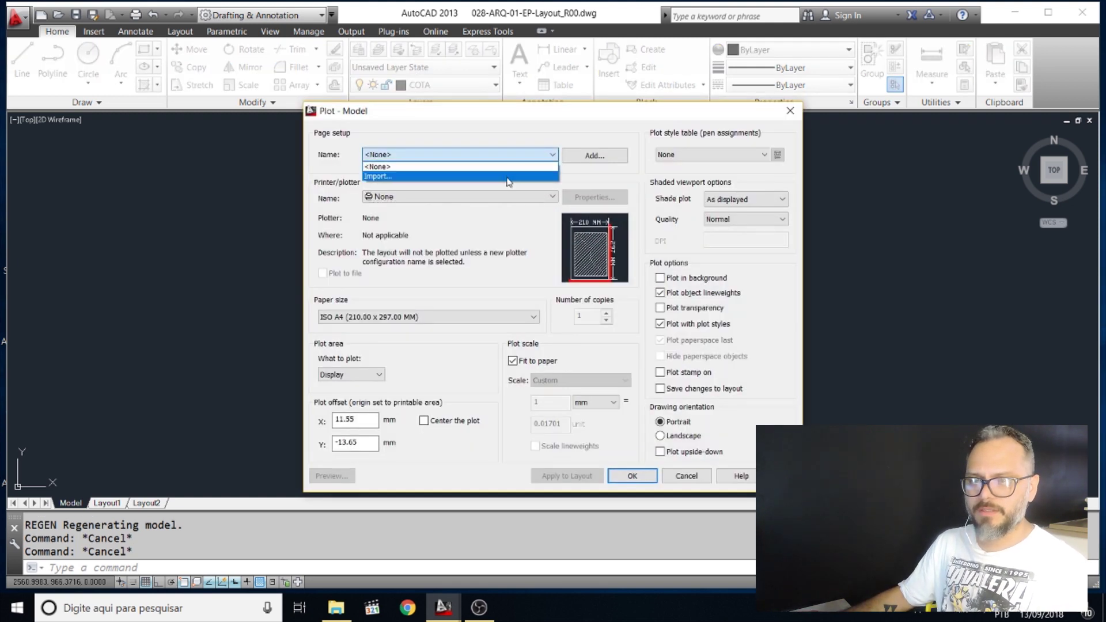
click(461, 197)
click(461, 197)
scroll(450, 253, down, 2)
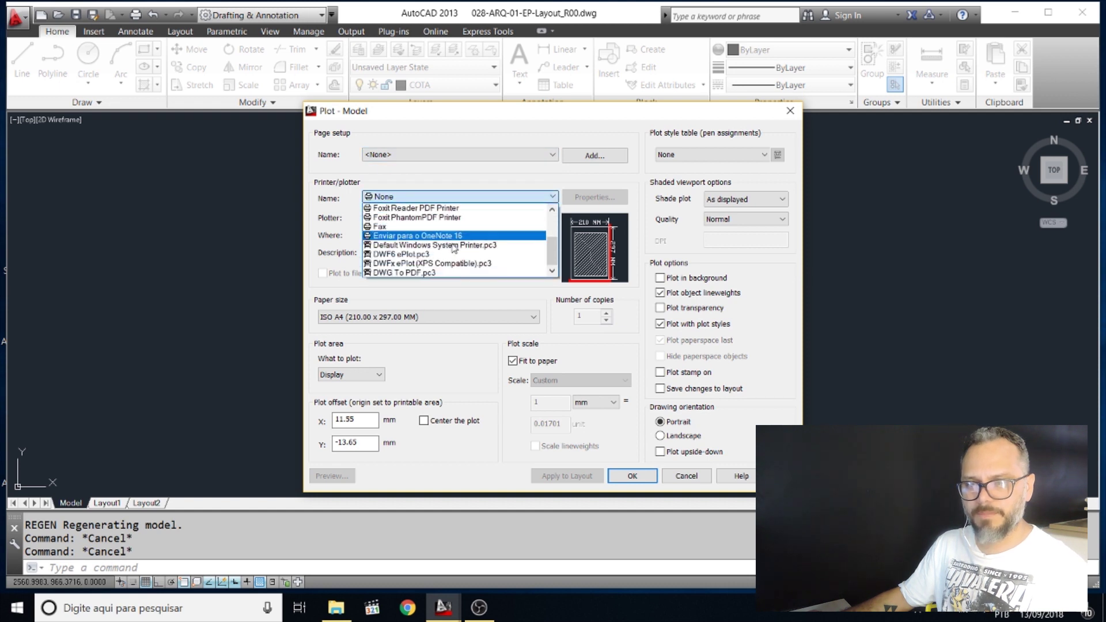
click(449, 256)
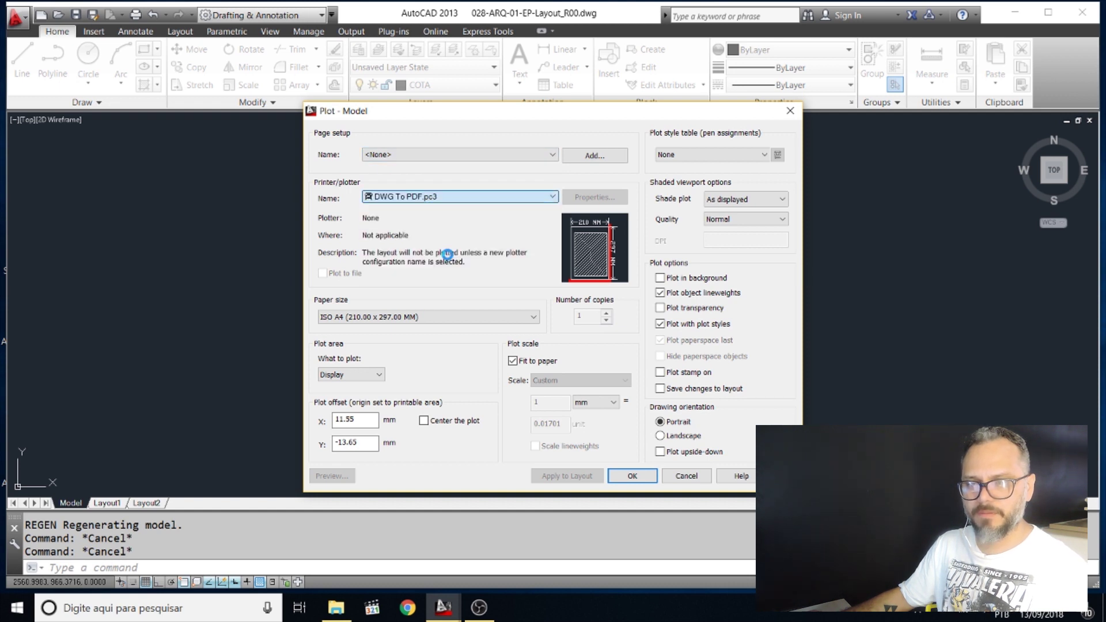
Set the plot area to a window around the "diretoria" area label and preview the plot
click(386, 378)
click(352, 413)
click(465, 180)
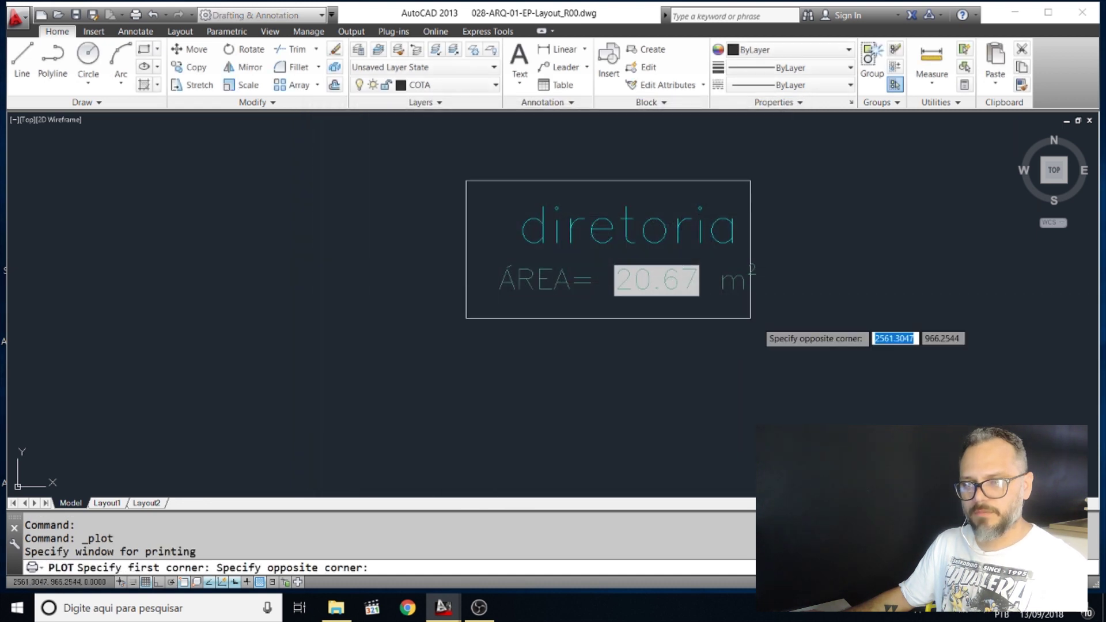
click(752, 319)
click(334, 478)
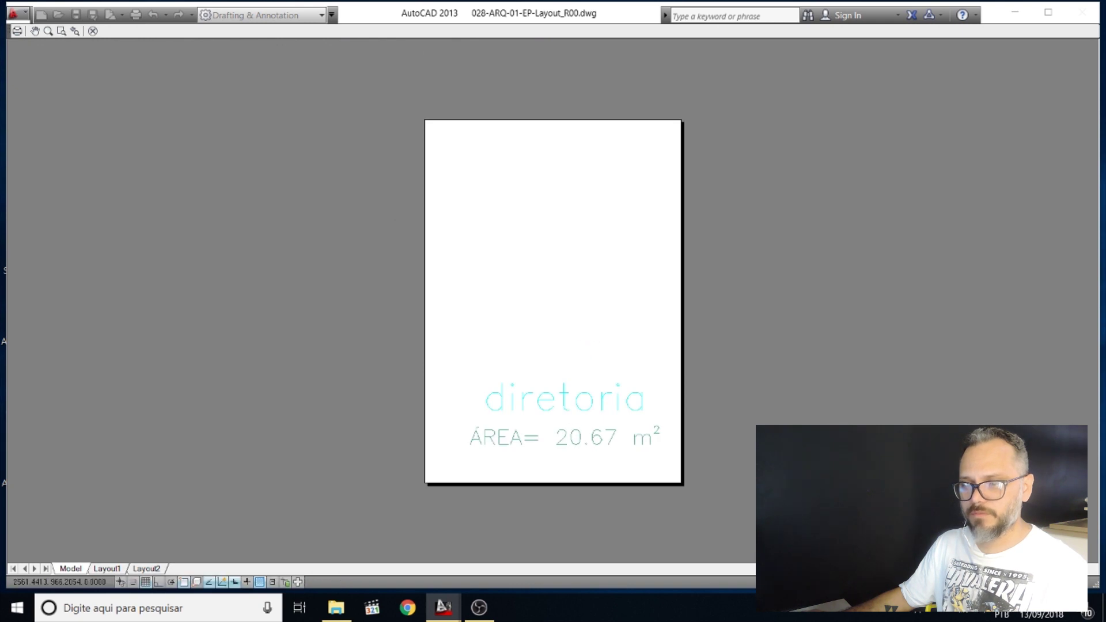
key(Escape)
Assign the Penas Color.ctb plot style table to all layouts, preview the area label's plot and leave the plot settings
click(744, 155)
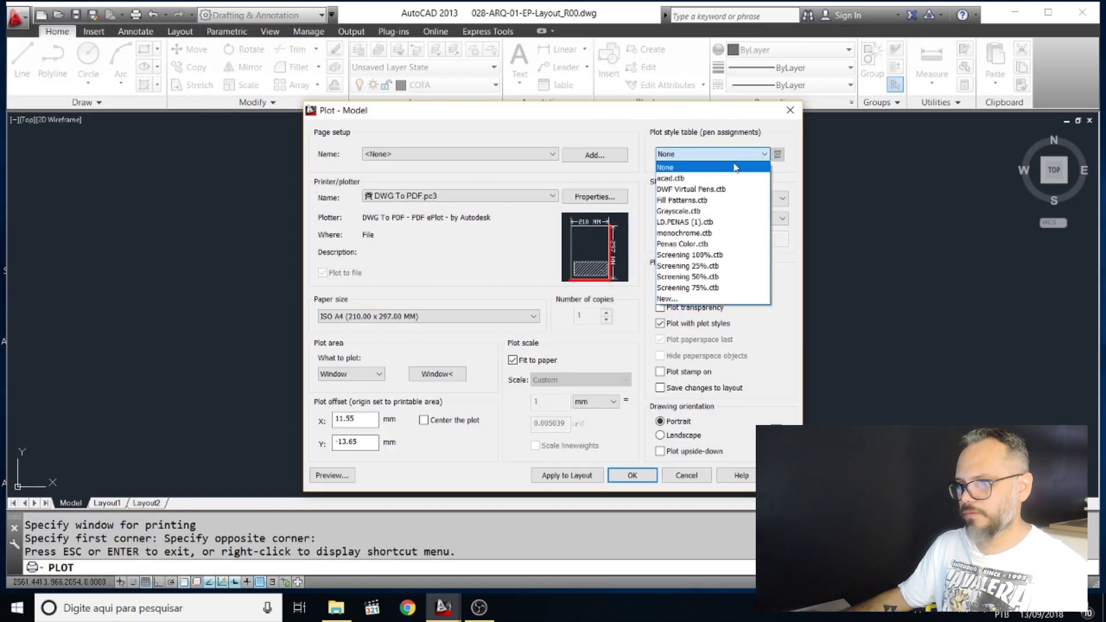
click(714, 244)
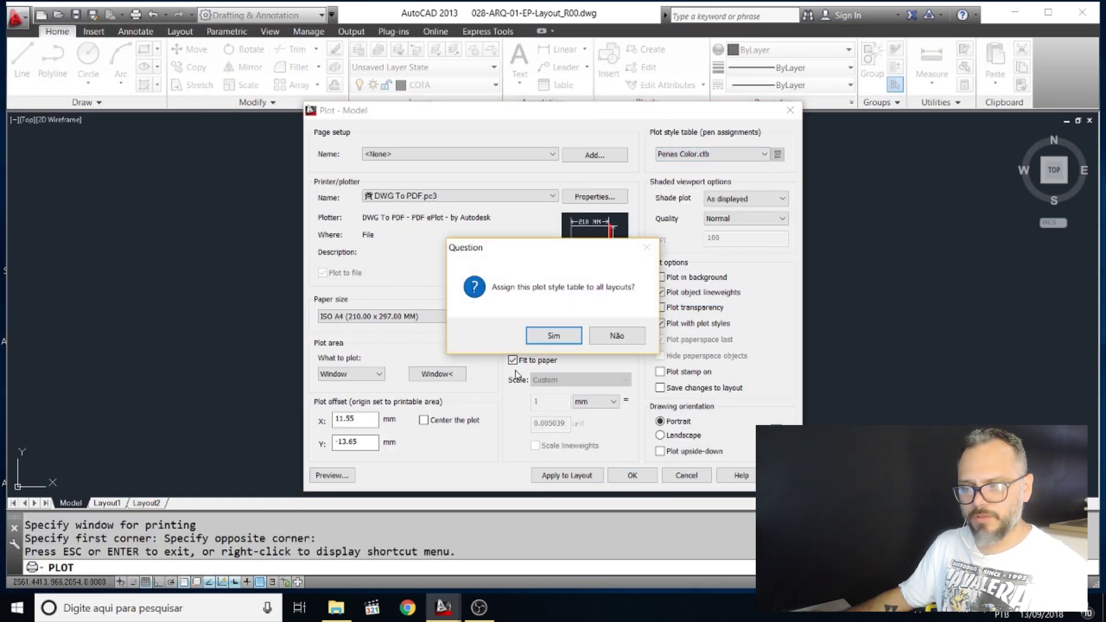
click(554, 339)
click(330, 476)
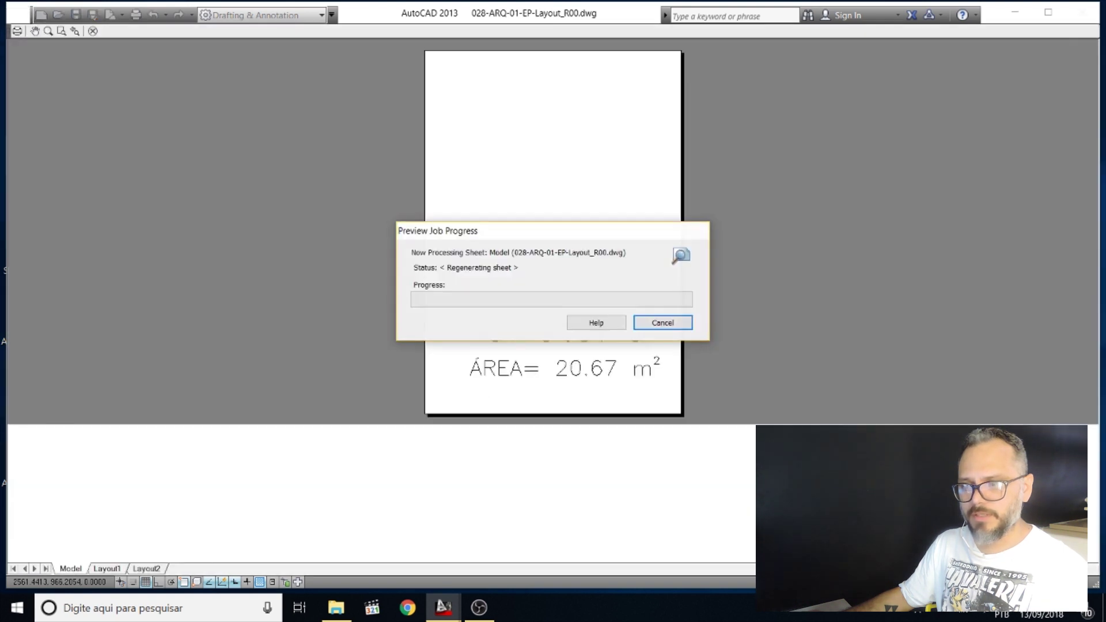
scroll(729, 402, up, 5)
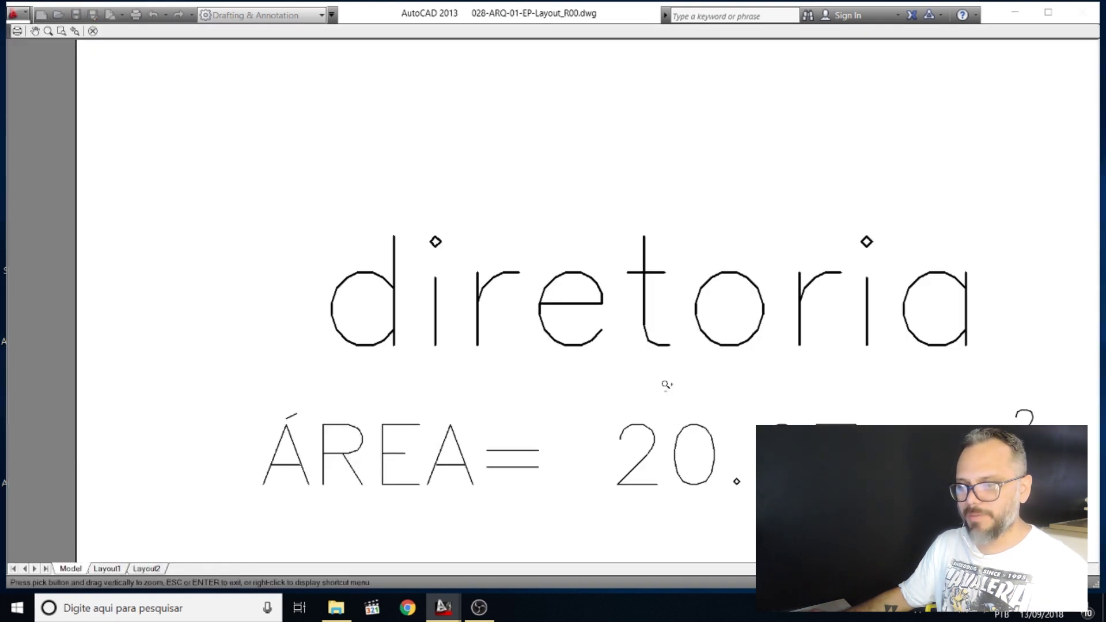
scroll(667, 385, down, 6)
key(Escape)
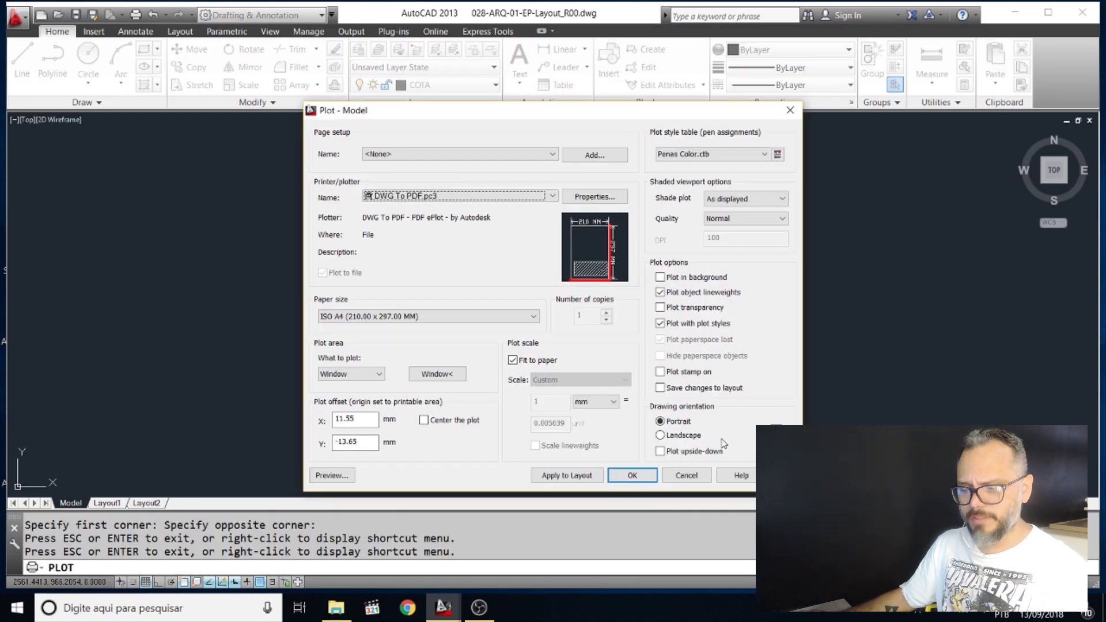
key(Return)
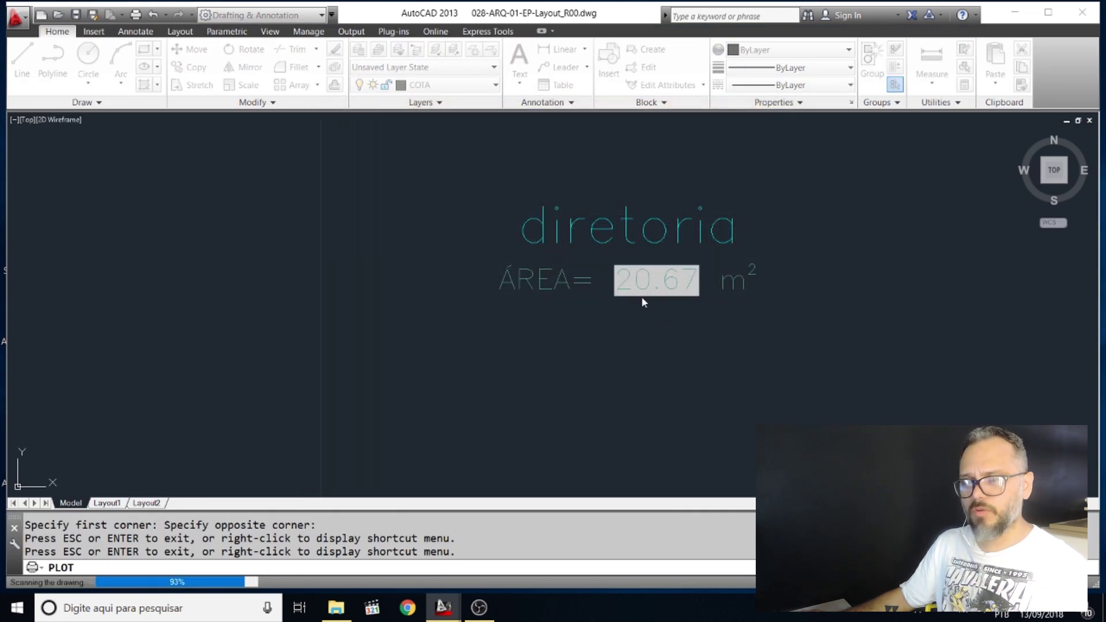
click(723, 337)
scroll(649, 338, down, 2)
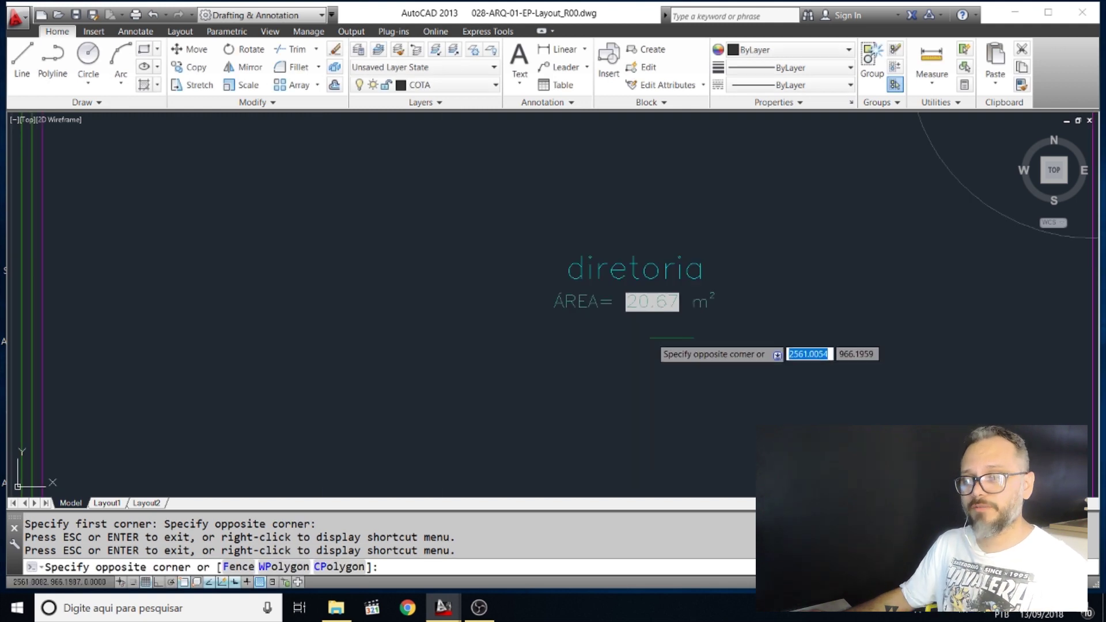
key(Escape)
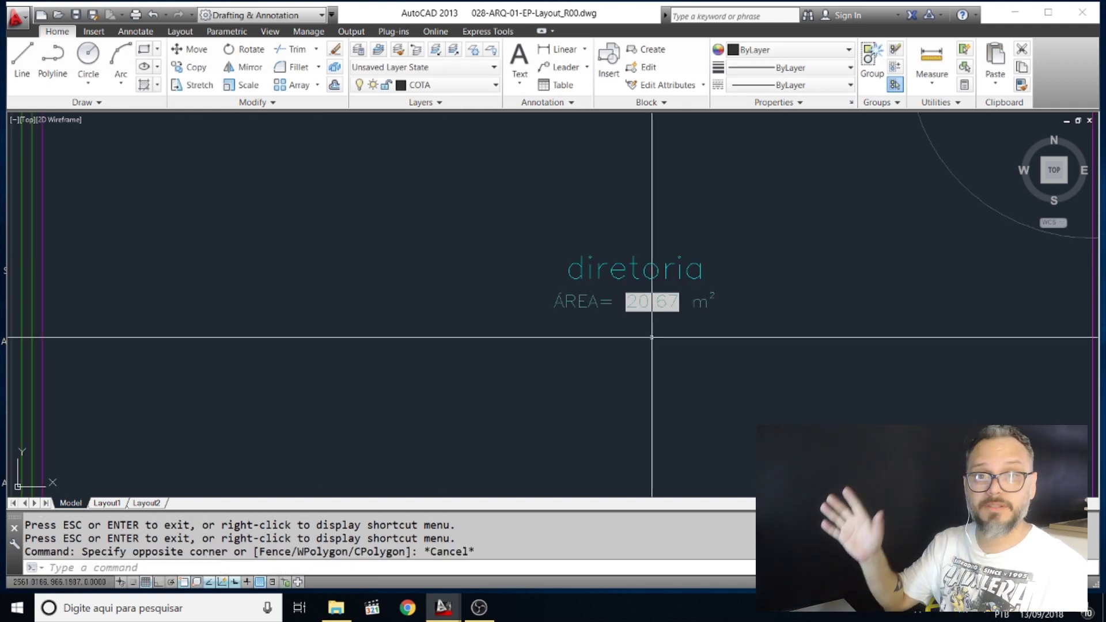
Copy the main room's magenta area outline 5 units straight up, clear of the floor plan
scroll(668, 340, down, 8)
scroll(667, 340, down, 5)
scroll(684, 367, up, 5)
key(Escape)
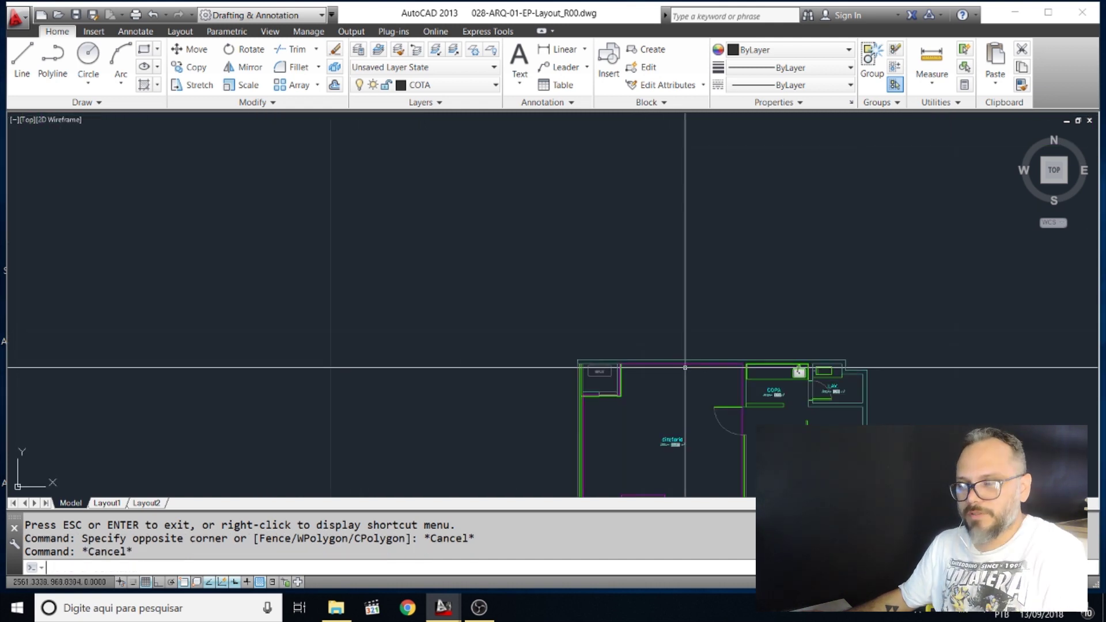
key(Escape)
text(co)
key(Return)
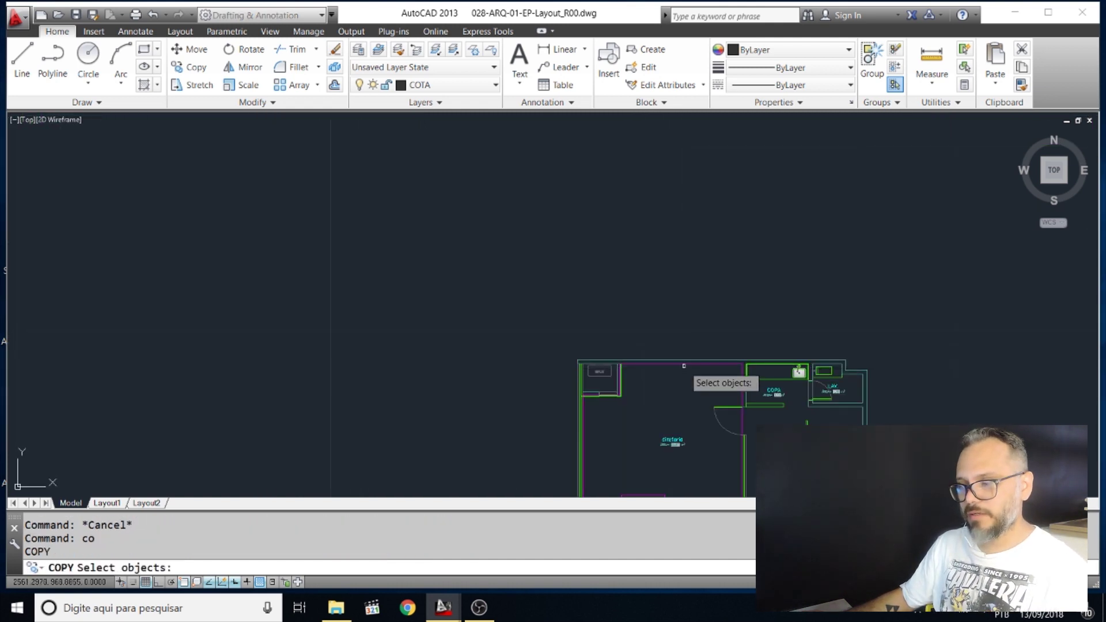
click(684, 364)
key(Return)
click(690, 410)
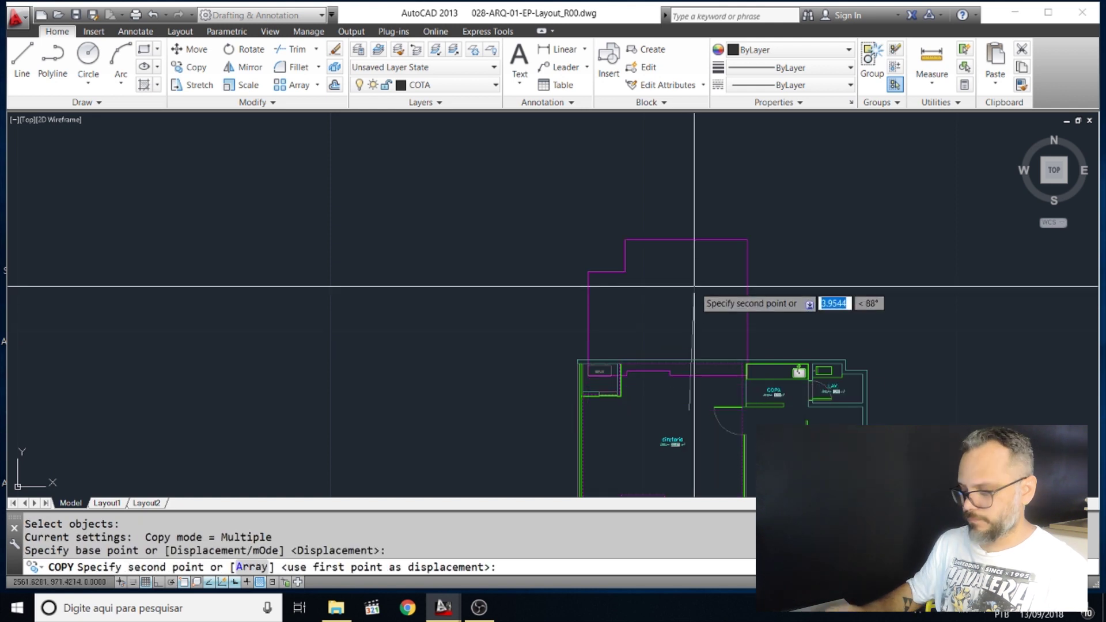
text(5)
key(Return)
key(Escape)
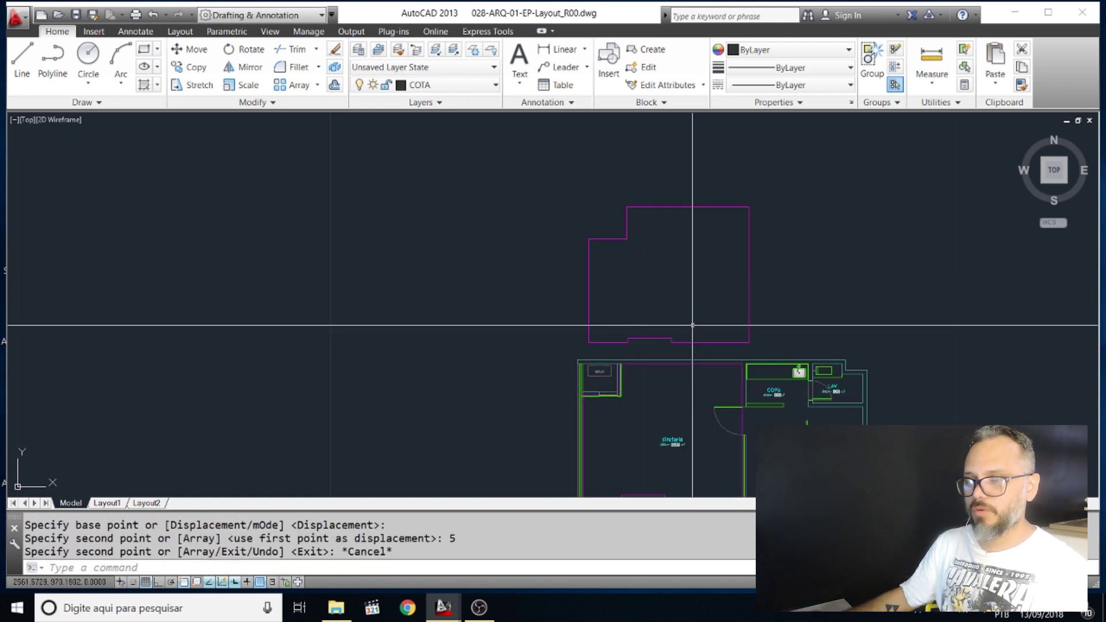
Fill the inside of the copied outline above the plan with a solid hatch
scroll(685, 367, down, 3)
scroll(714, 259, up, 3)
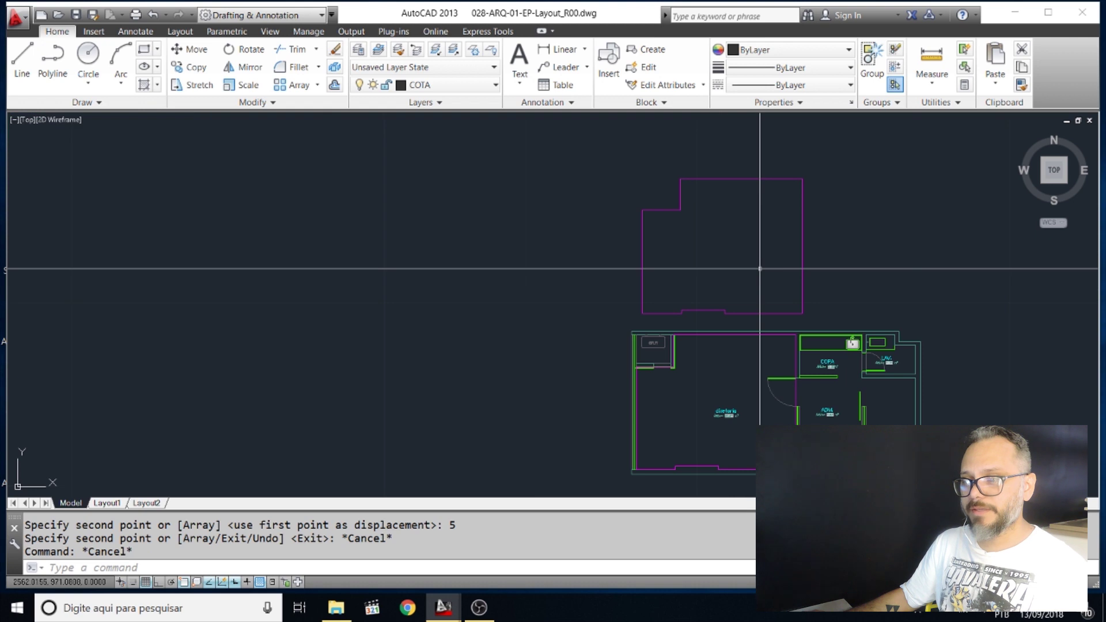
scroll(823, 254, down, 3)
scroll(866, 239, up, 4)
middle_drag(866, 238, 805, 239)
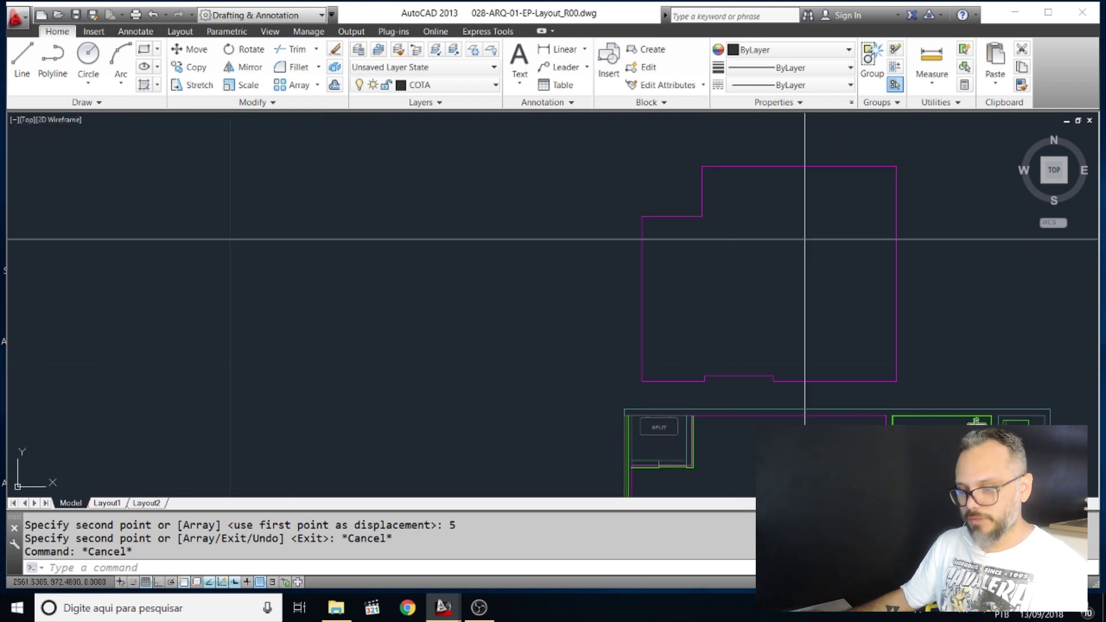
key(Escape)
key(Escape)
text(h)
key(Return)
click(820, 277)
key(Return)
Examine the furnished layout plans in the drawing to see how their floors and furniture are coloured
scroll(819, 278, down, 4)
scroll(720, 375, down, 2)
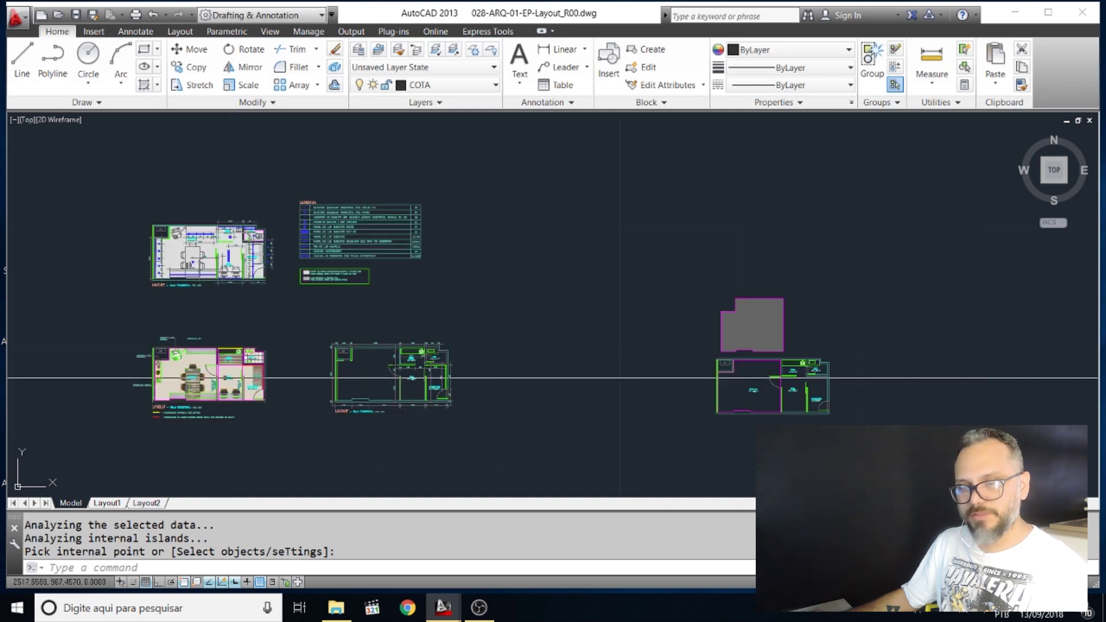
scroll(193, 363, up, 4)
middle_drag(193, 363, 487, 289)
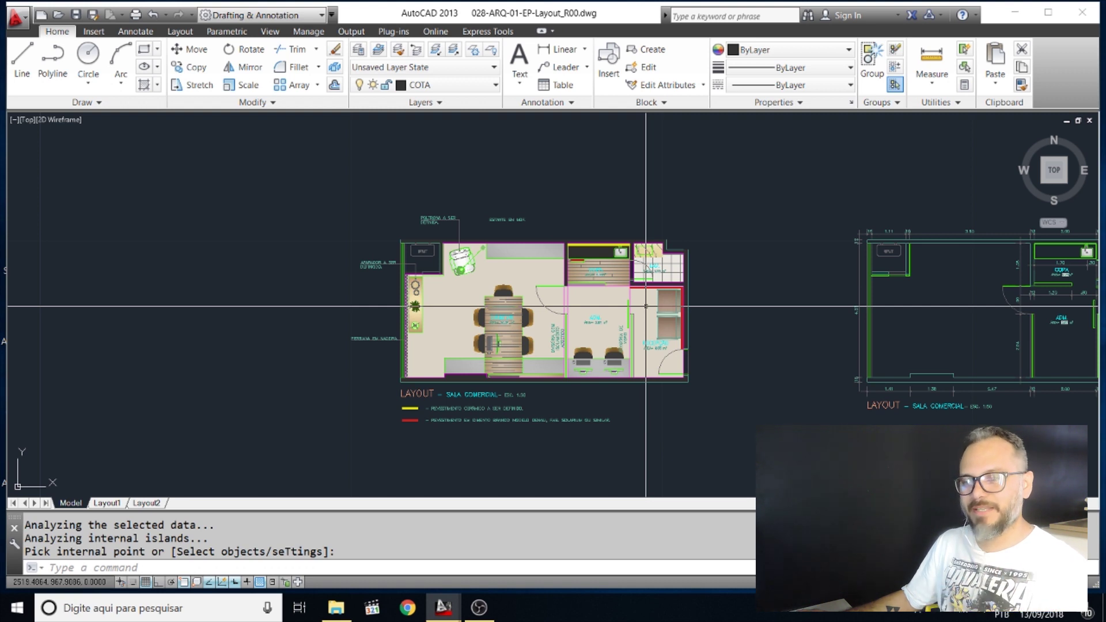
scroll(646, 306, down, 5)
mouse_move(682, 279)
middle_down()
mouse_move(605, 296)
mouse_move(289, 288)
middle_up()
scroll(807, 279, up, 4)
middle_drag(719, 265, 1079, 289)
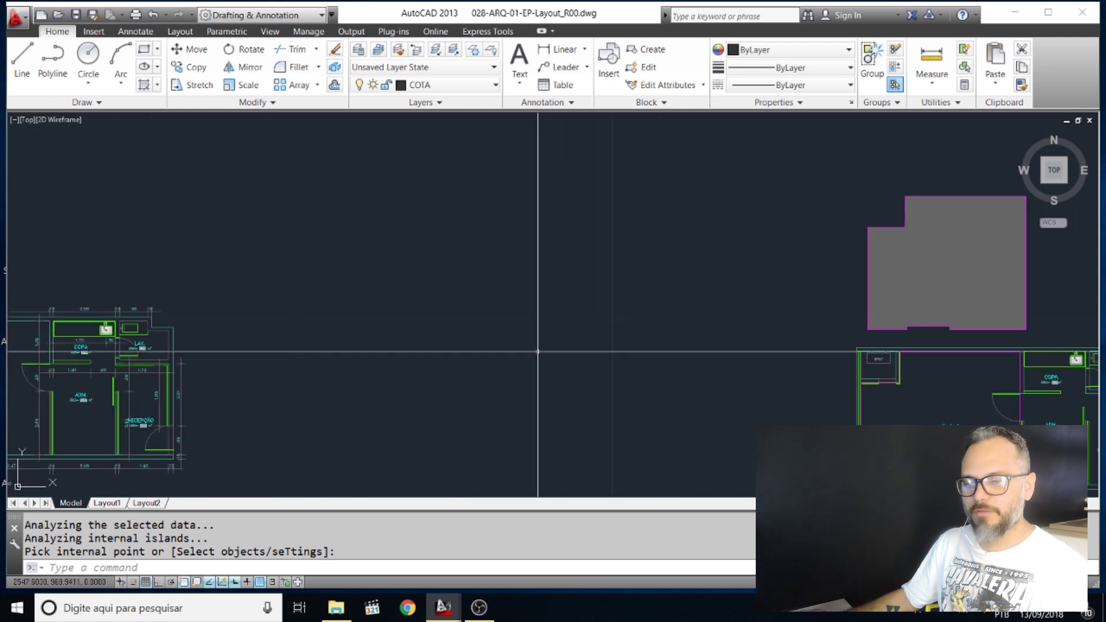
scroll(538, 351, down, 2)
scroll(802, 307, up, 2)
scroll(839, 287, up, 2)
Apply the SOLID pattern to the hatch in the copied outline and move the hatch to the CORES layer
key(Return)
click(838, 295)
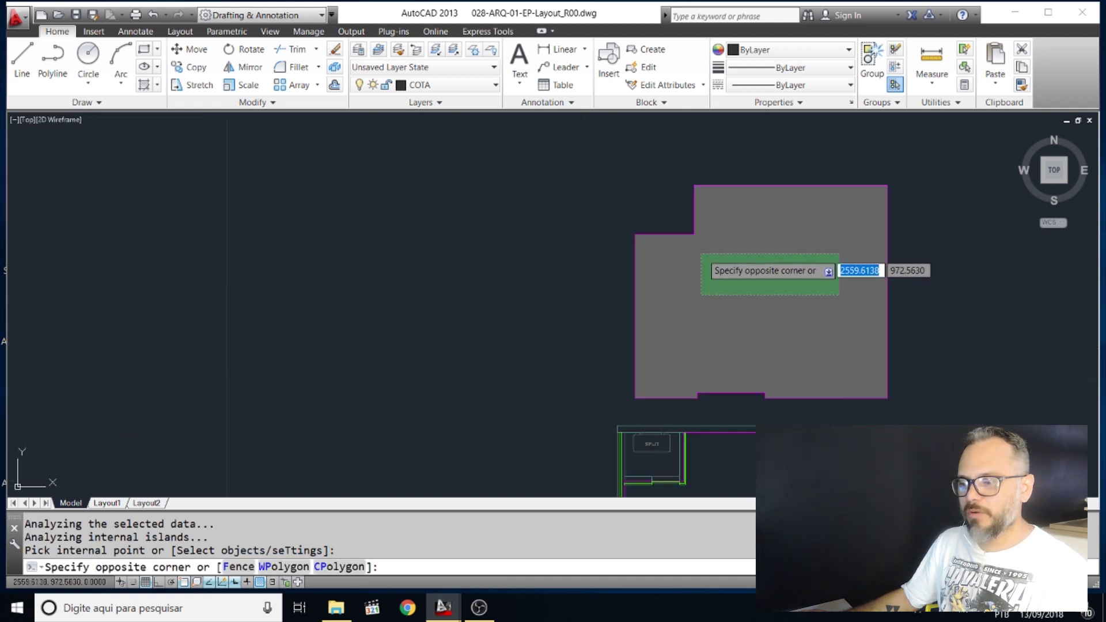
click(688, 293)
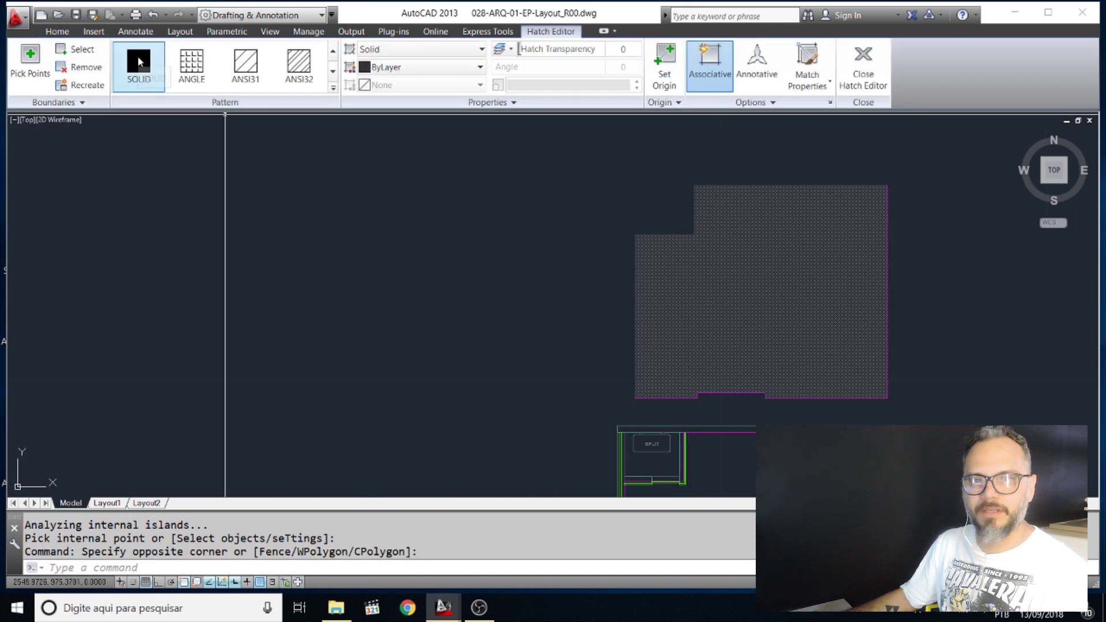
click(139, 64)
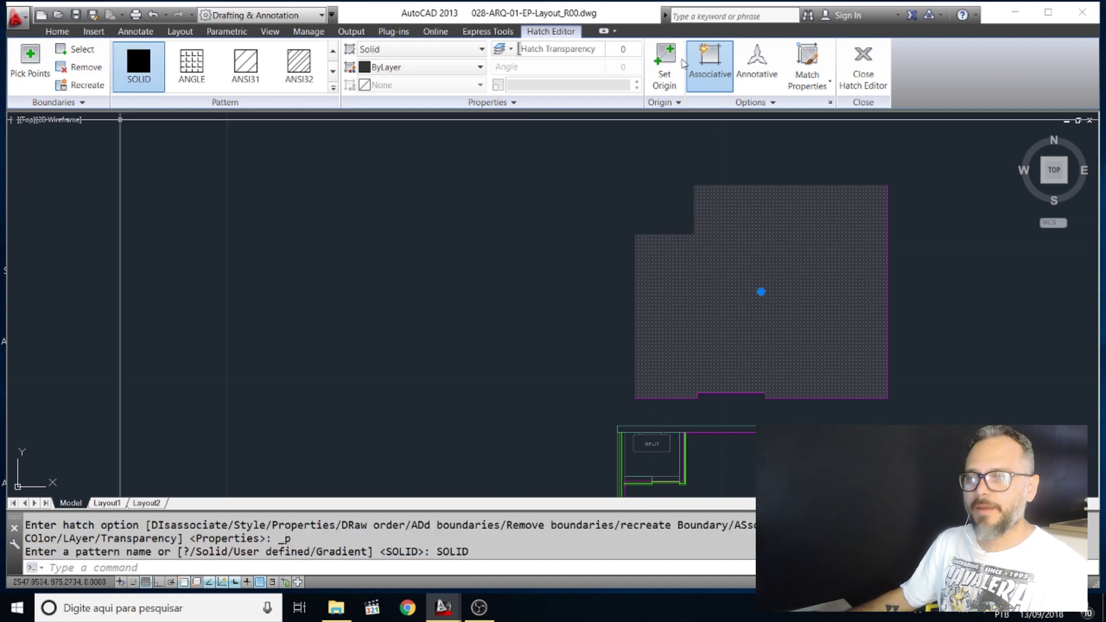
click(57, 31)
click(456, 87)
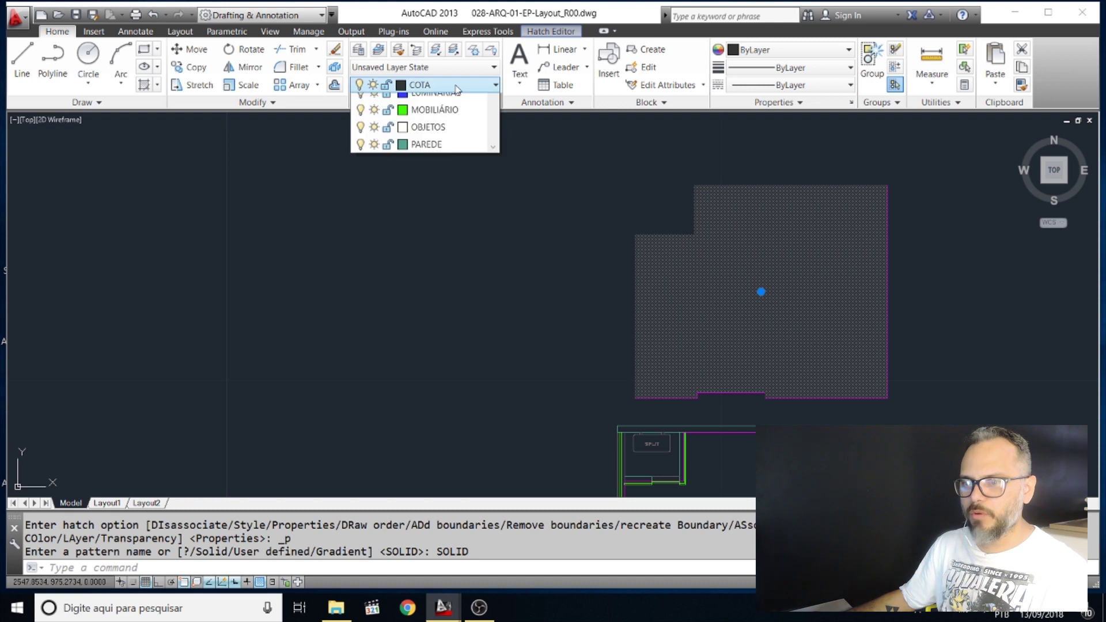
scroll(432, 184, up, 2)
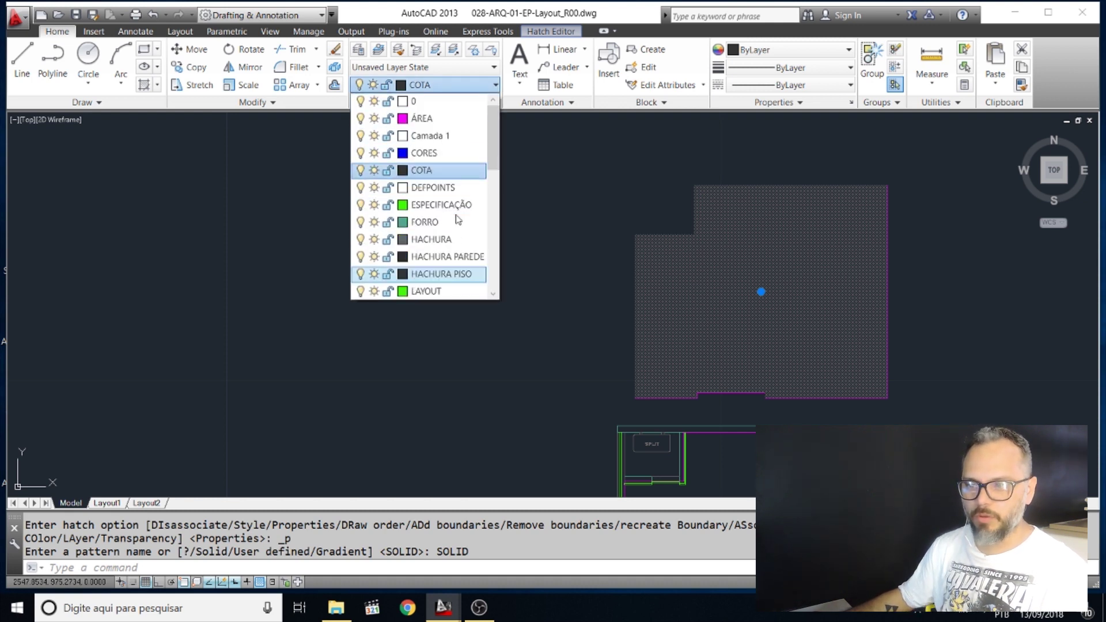
click(425, 153)
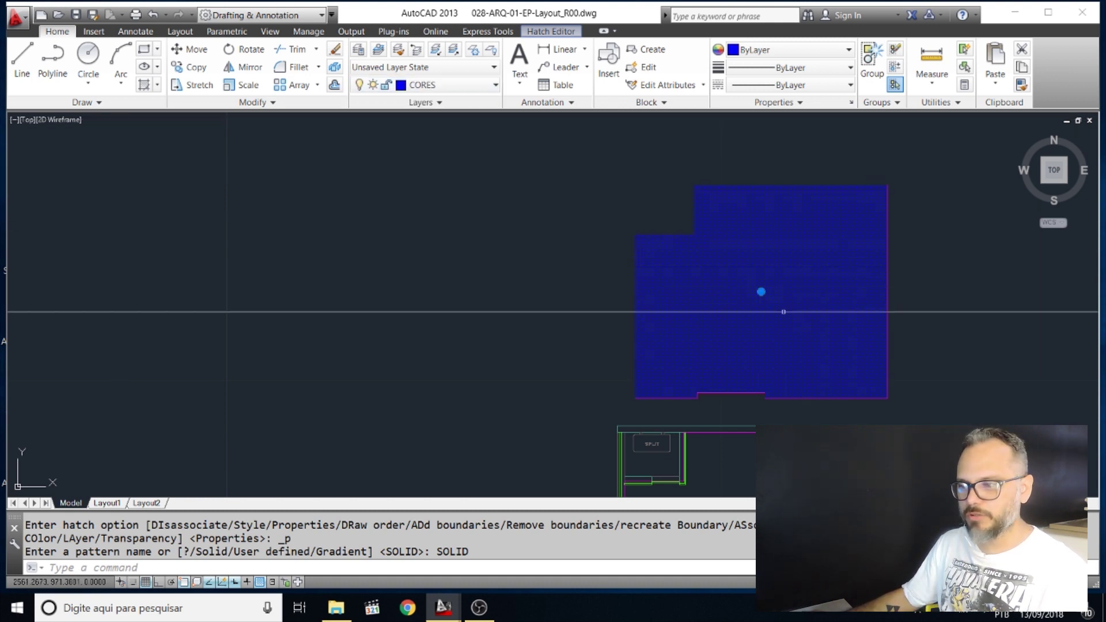
Select the solid hatch in the outline above the plan and choose index colour 41 for it
key(Escape)
click(805, 333)
click(764, 291)
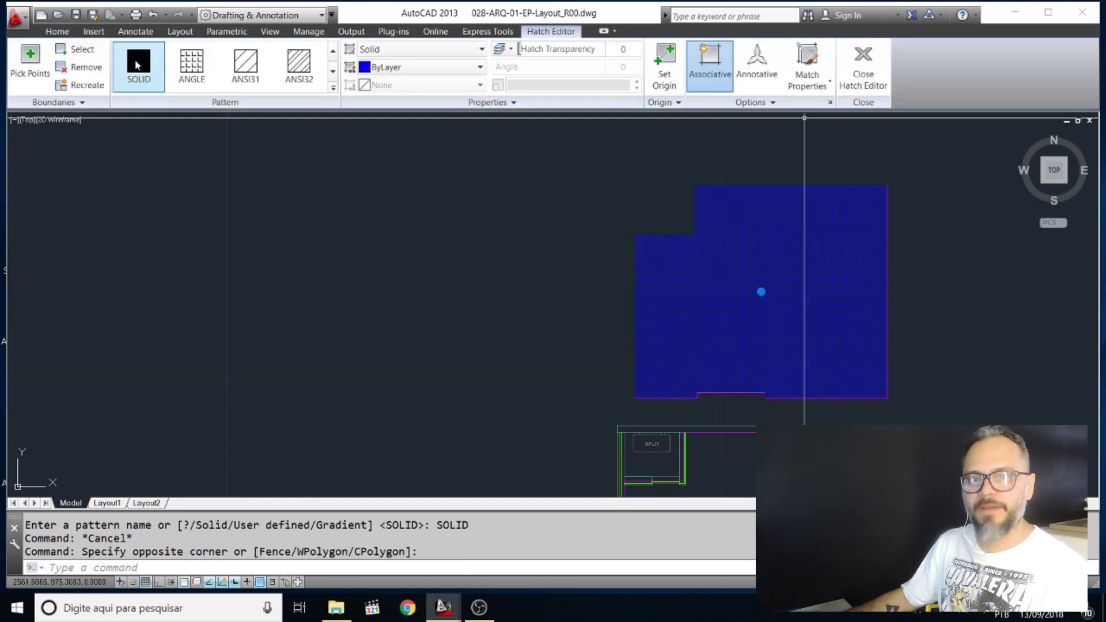
click(67, 33)
click(792, 50)
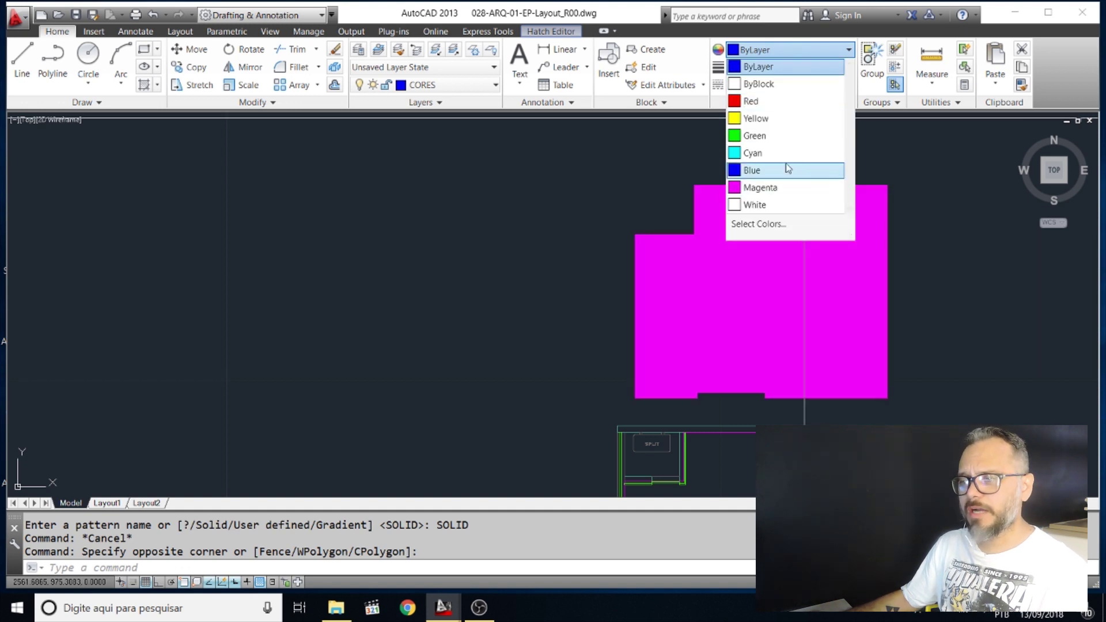
click(760, 225)
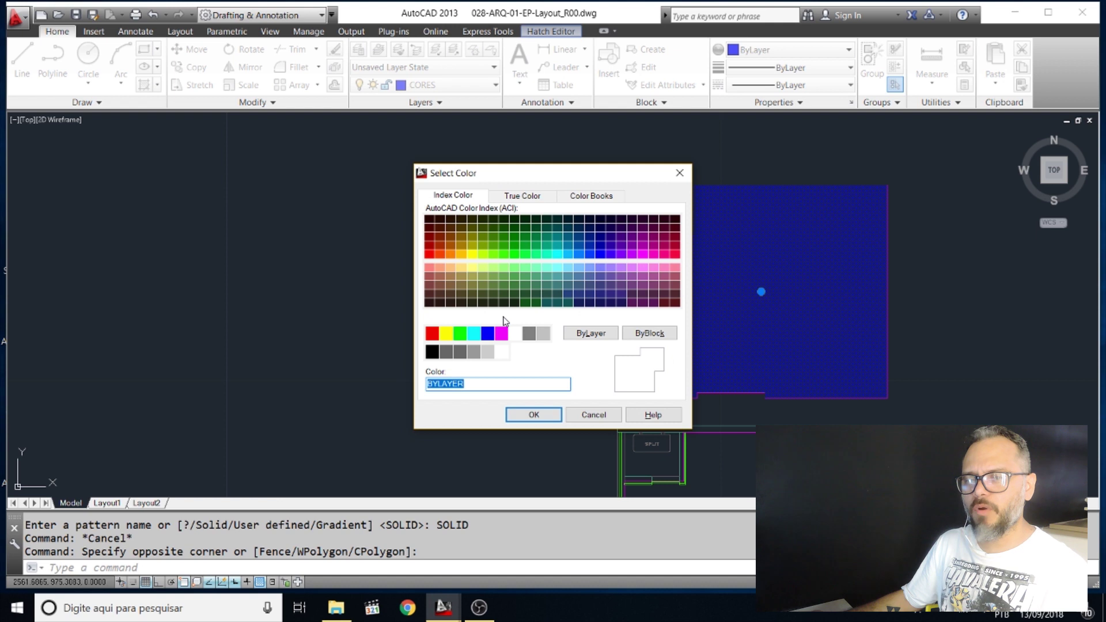
click(462, 268)
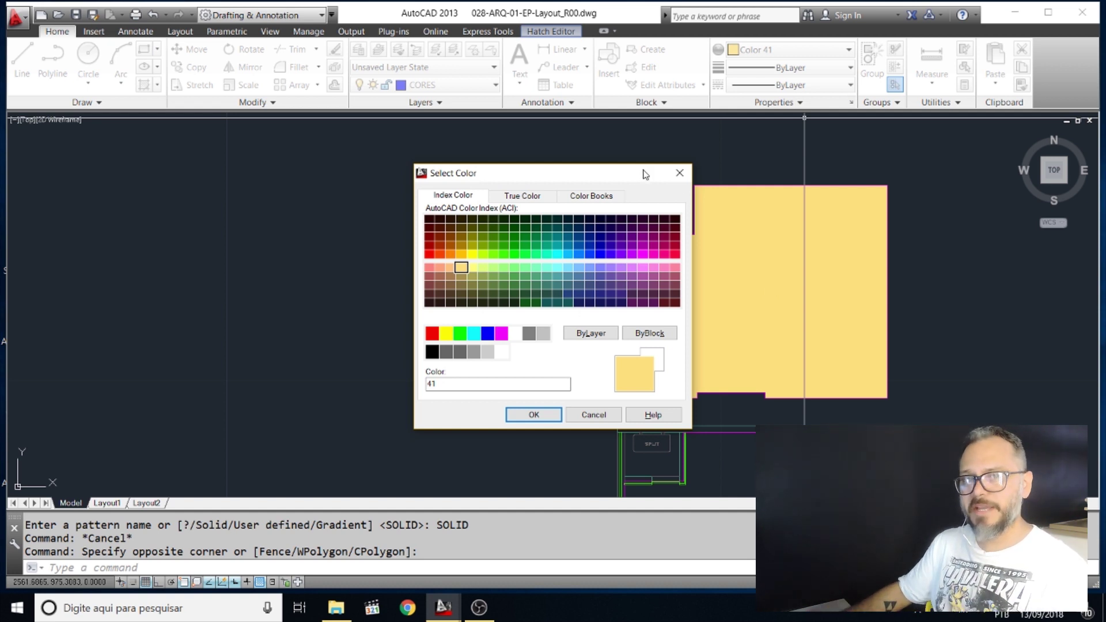
Give the selected solid hatch the light beige true colour 232,230,217 and deselect it
click(532, 197)
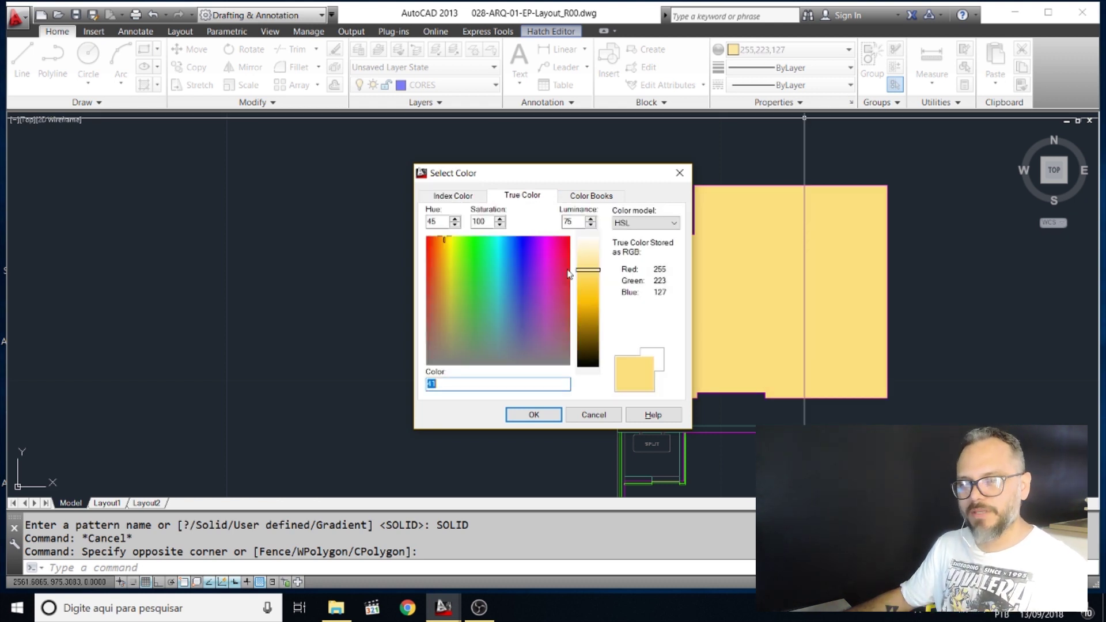
click(447, 333)
drag(589, 264, 590, 263)
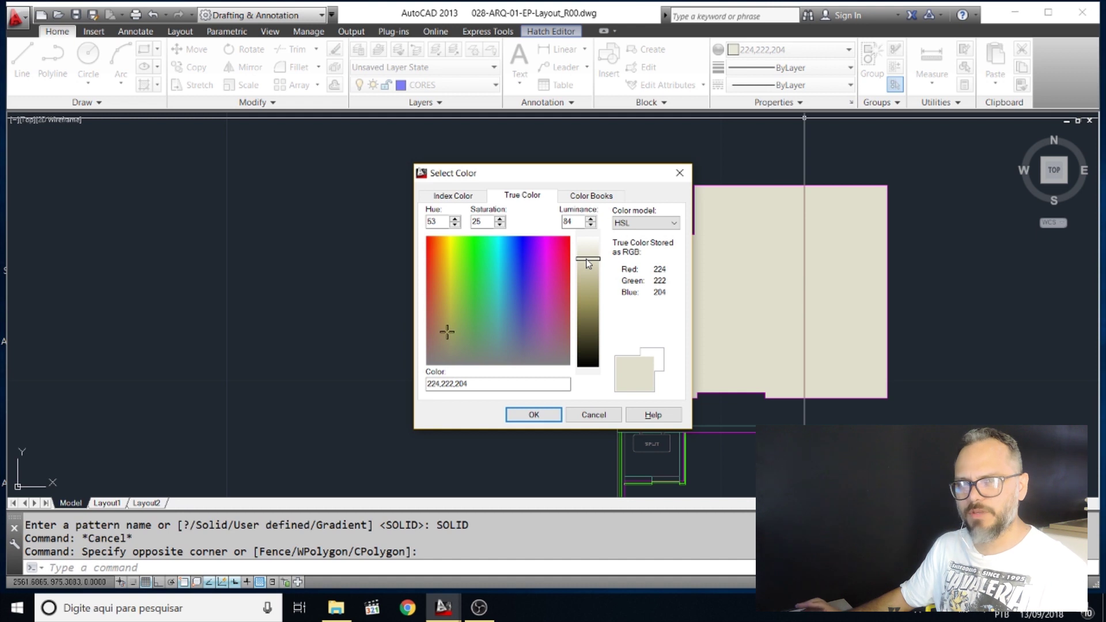
drag(586, 261, 589, 259)
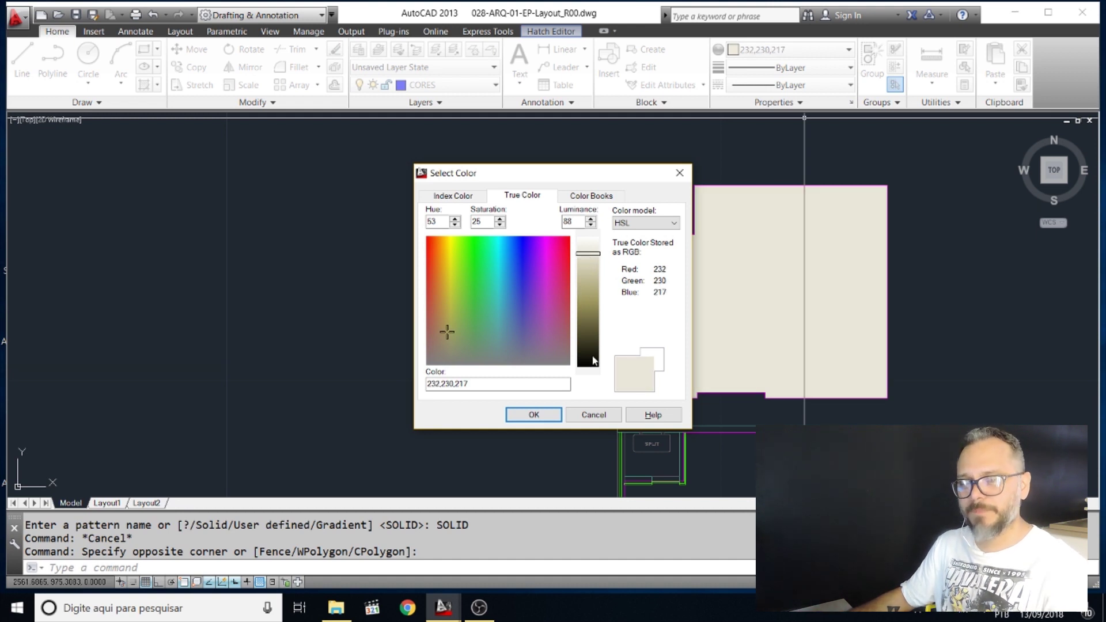
drag(468, 383, 422, 383)
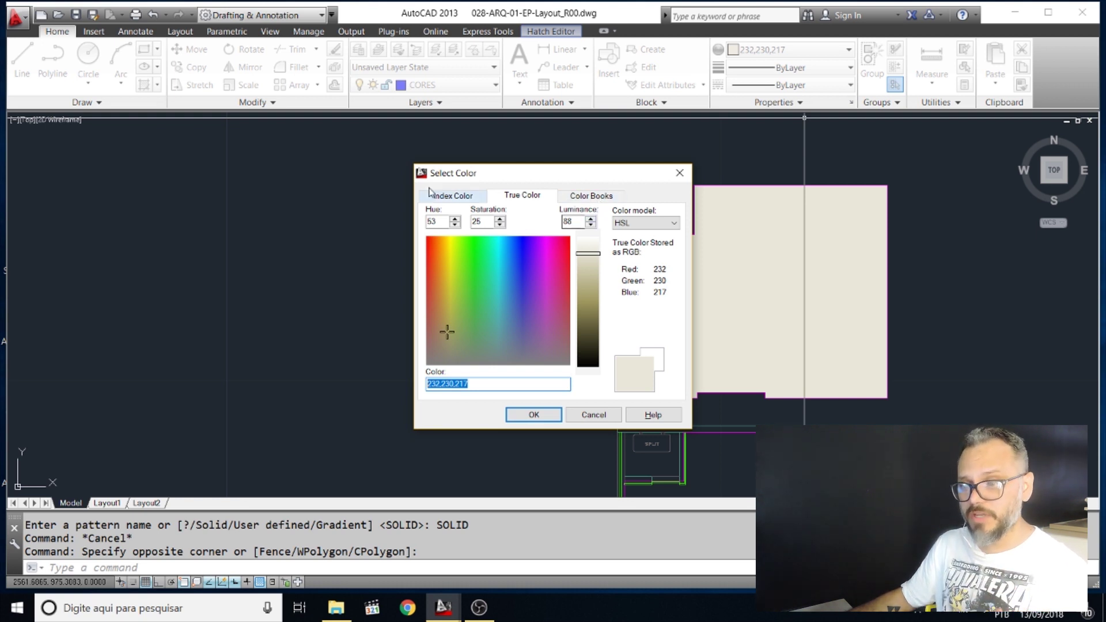
click(453, 195)
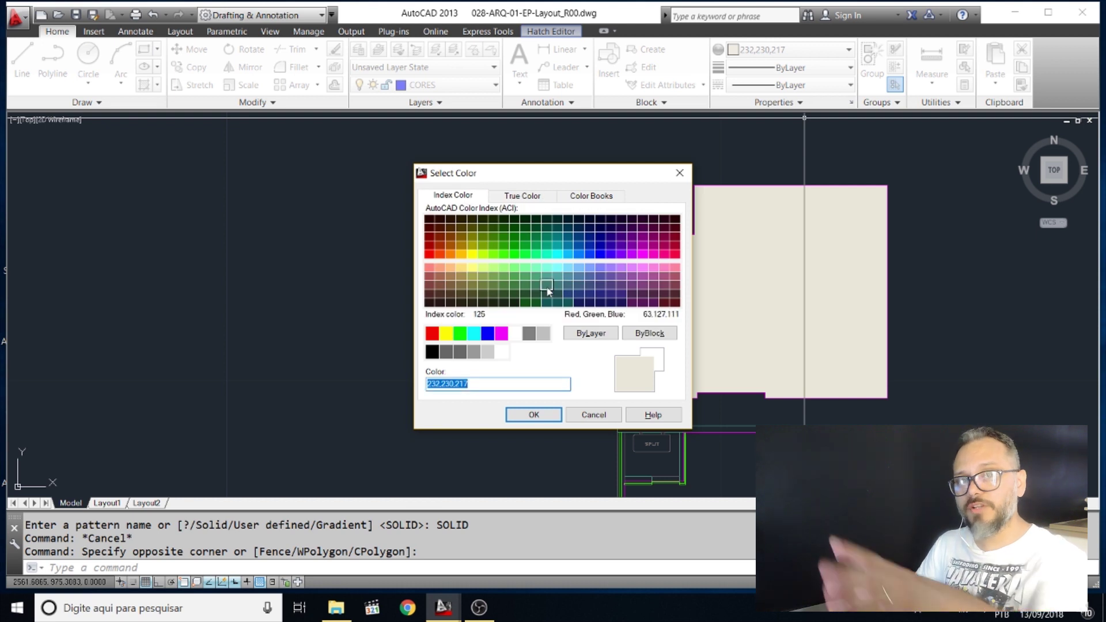
click(530, 199)
click(534, 415)
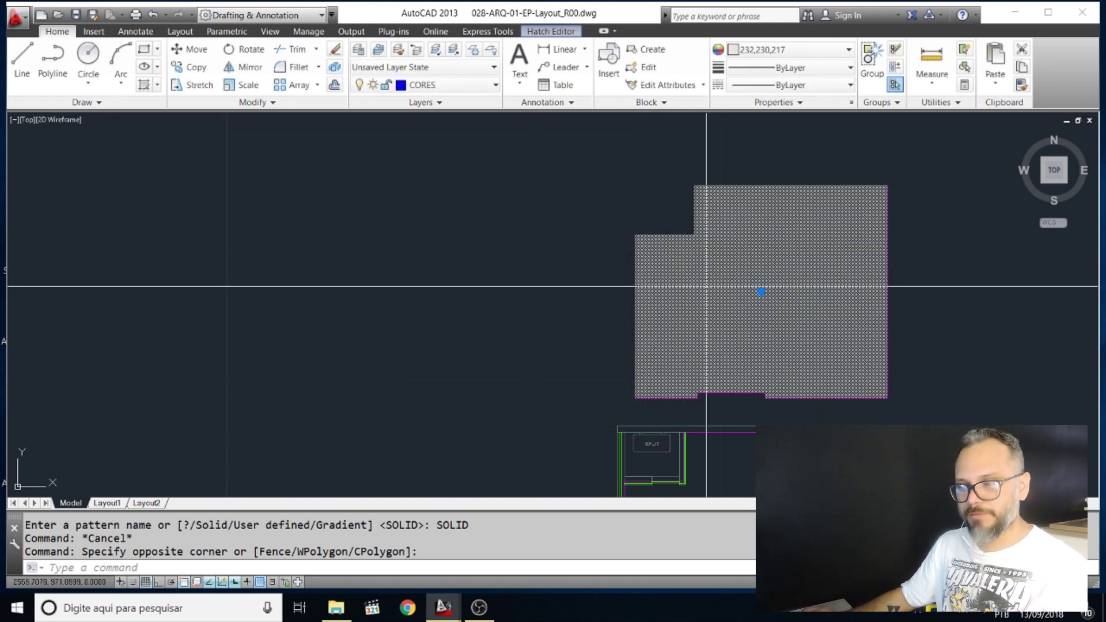
key(Escape)
key(Escape)
key(Escape)
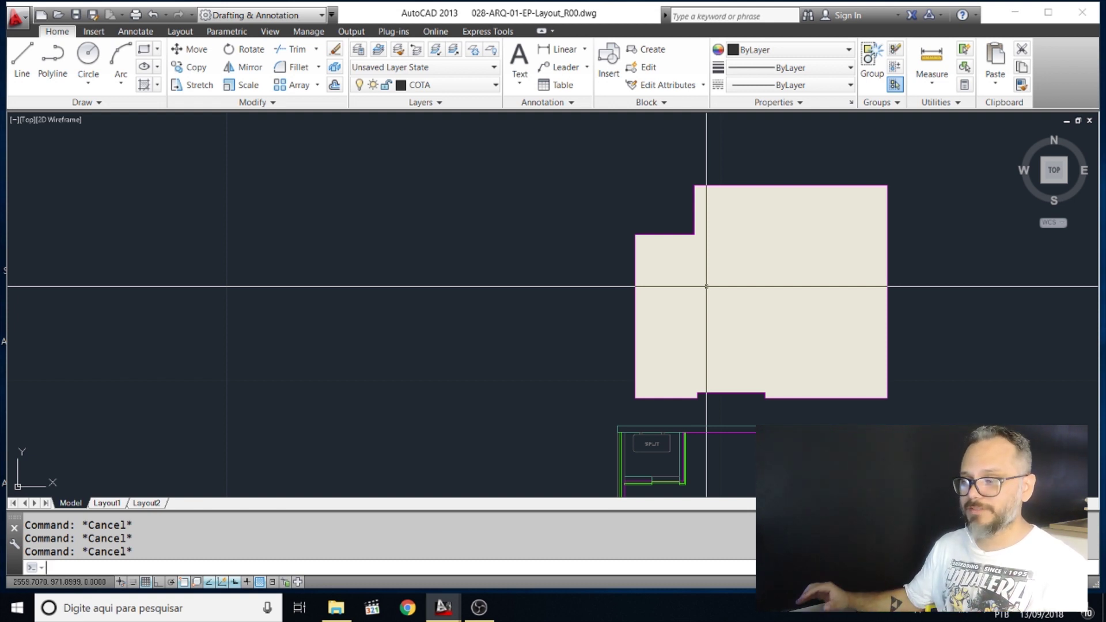
Copy the beige solid hatch 5 units straight to the right with Ortho on
text(co)
key(Return)
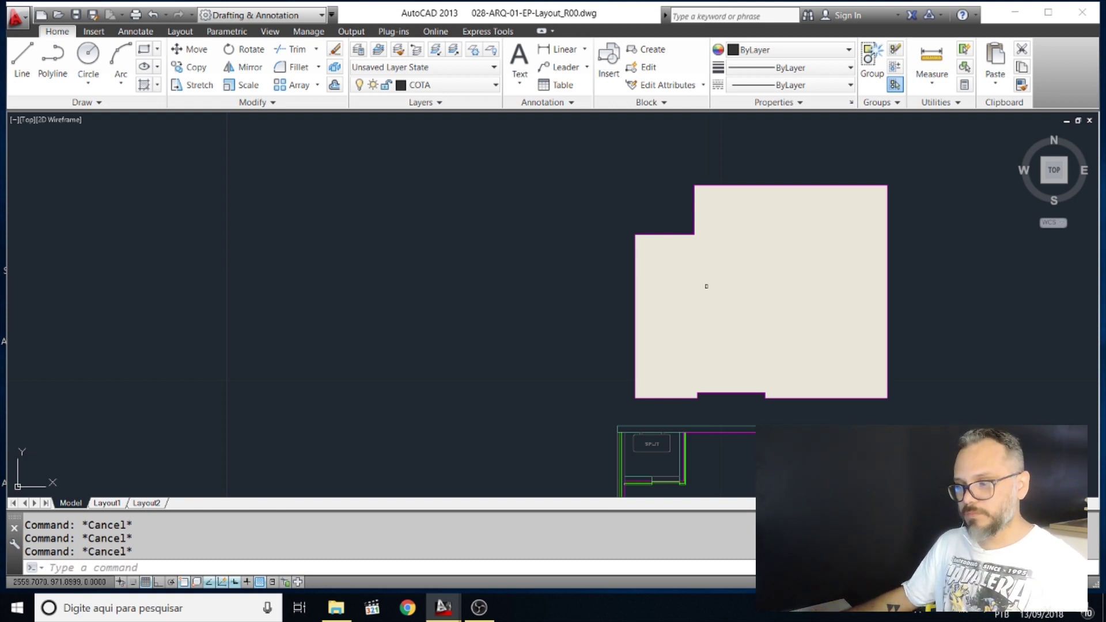
click(874, 316)
click(825, 280)
mouse_move(825, 280)
middle_down()
mouse_move(736, 280)
mouse_move(665, 299)
mouse_move(775, 274)
middle_up()
click(746, 346)
click(691, 299)
key(Return)
click(774, 274)
key(F8)
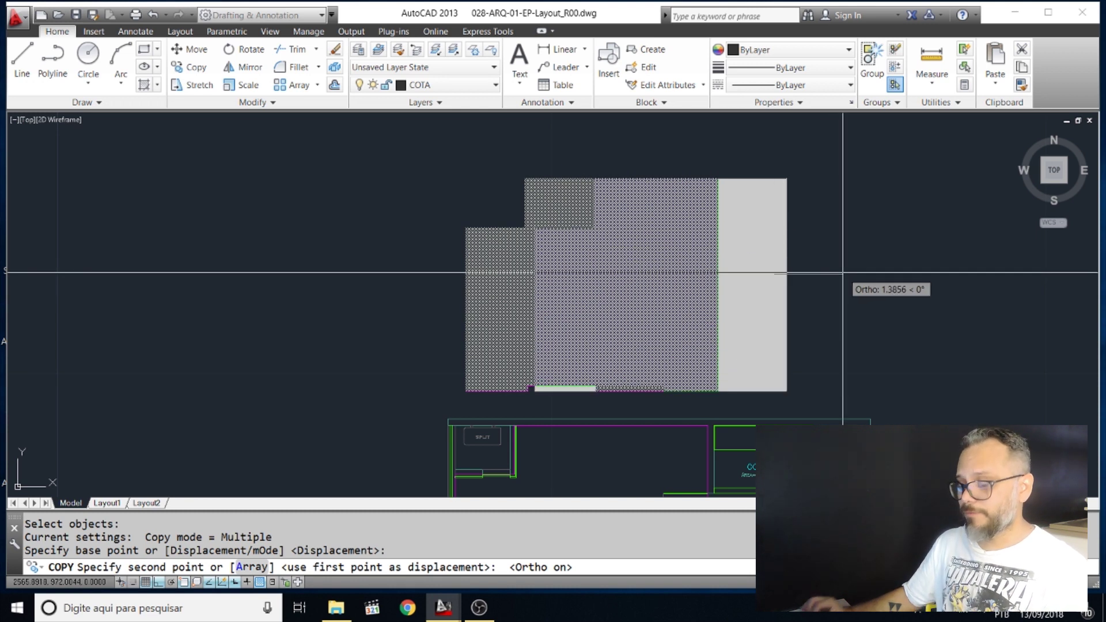
text(5)
key(Return)
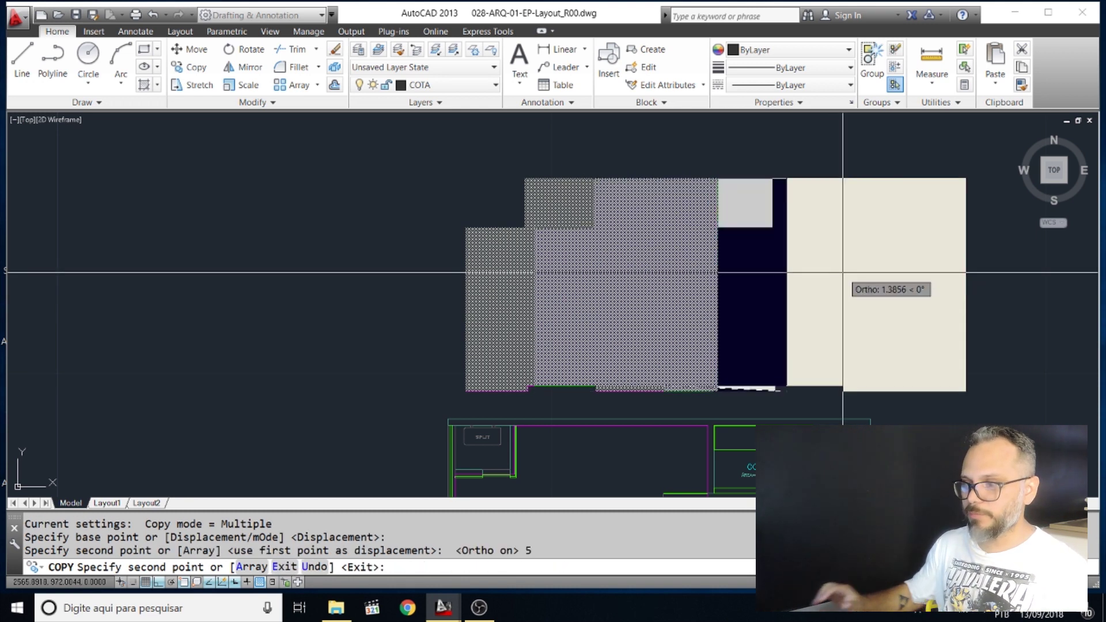
key(Escape)
Open the copied hatch for editing and look through the pattern types and the predefined hatch patterns
click(819, 174)
key(Escape)
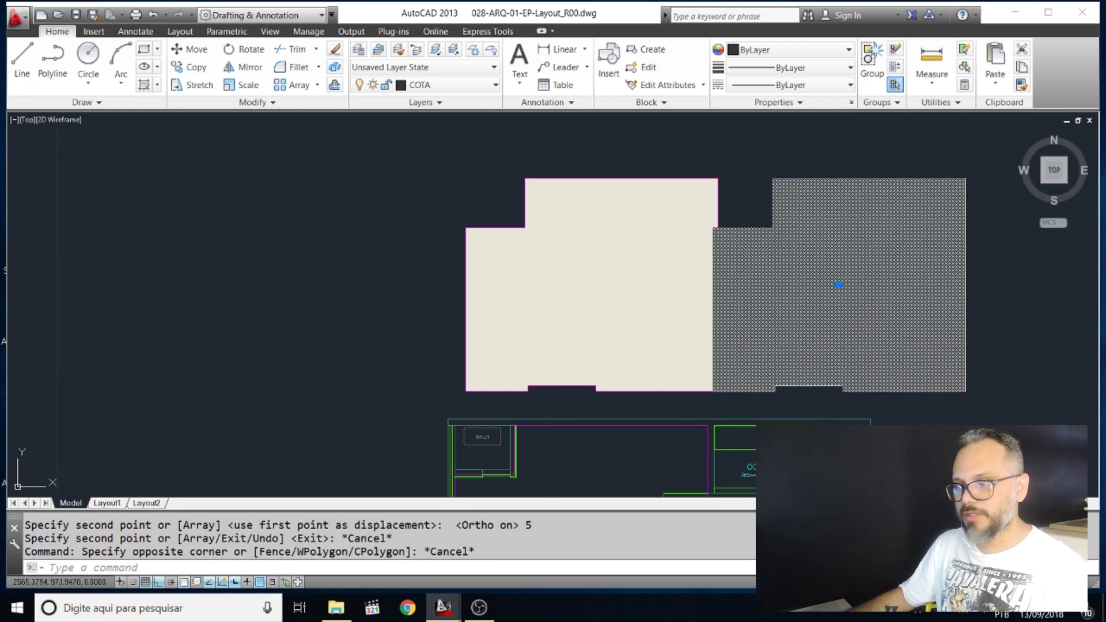
double_click(839, 289)
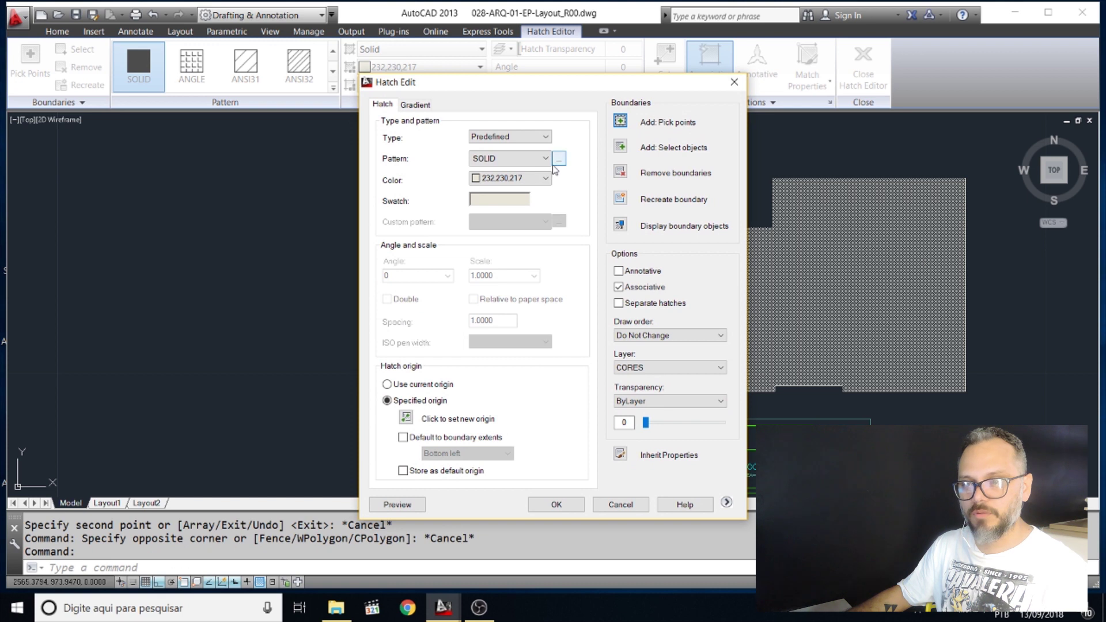
click(545, 137)
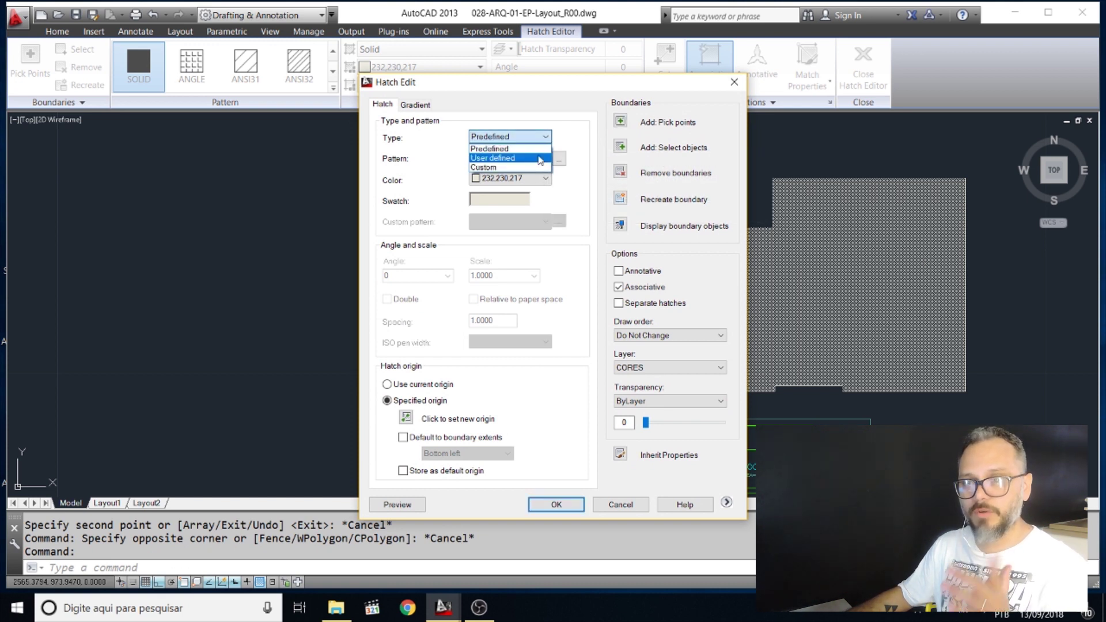
click(540, 158)
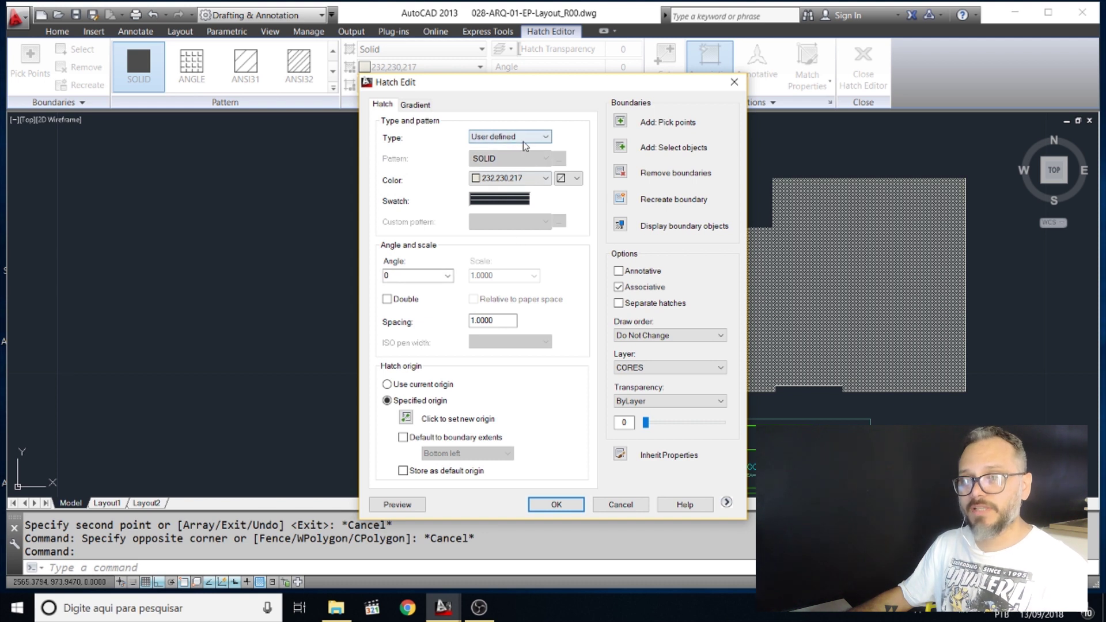
click(523, 140)
click(529, 147)
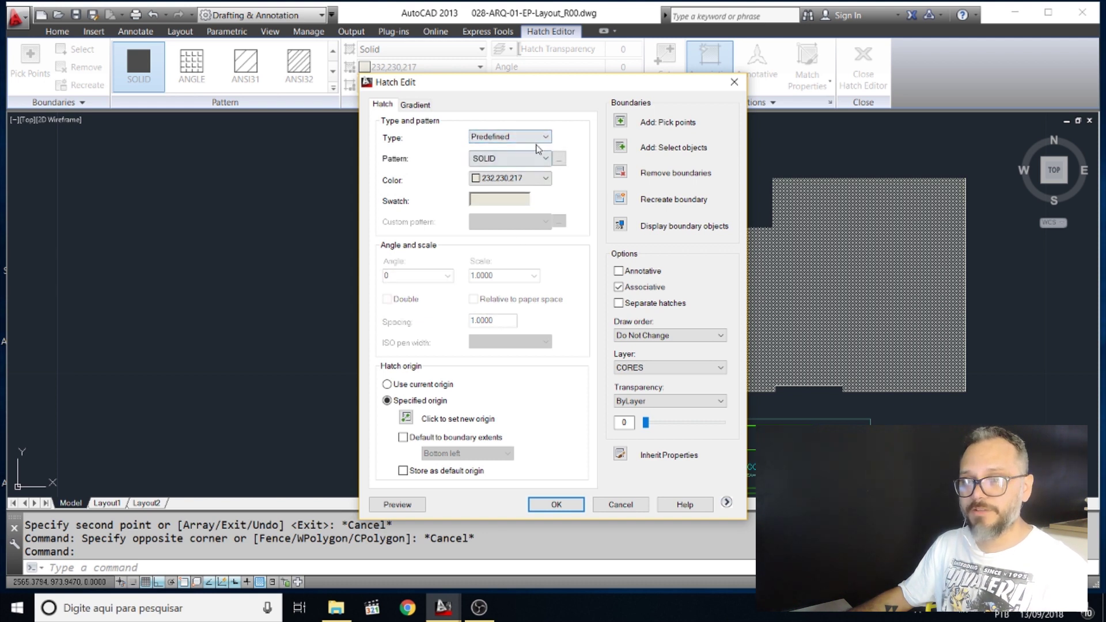
click(559, 158)
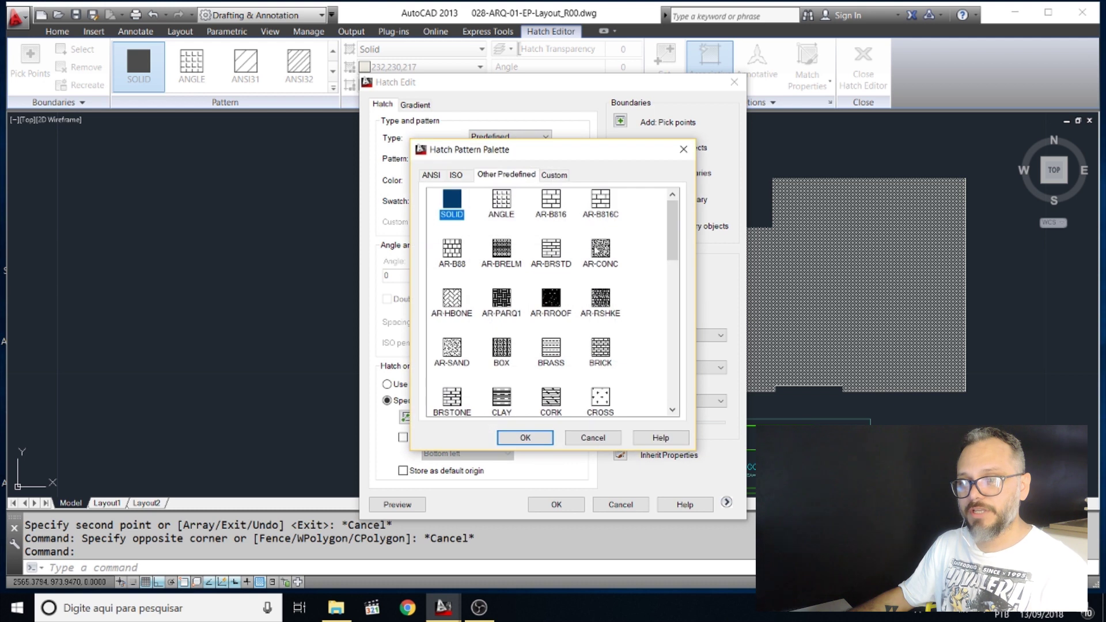
scroll(668, 233, down, 8)
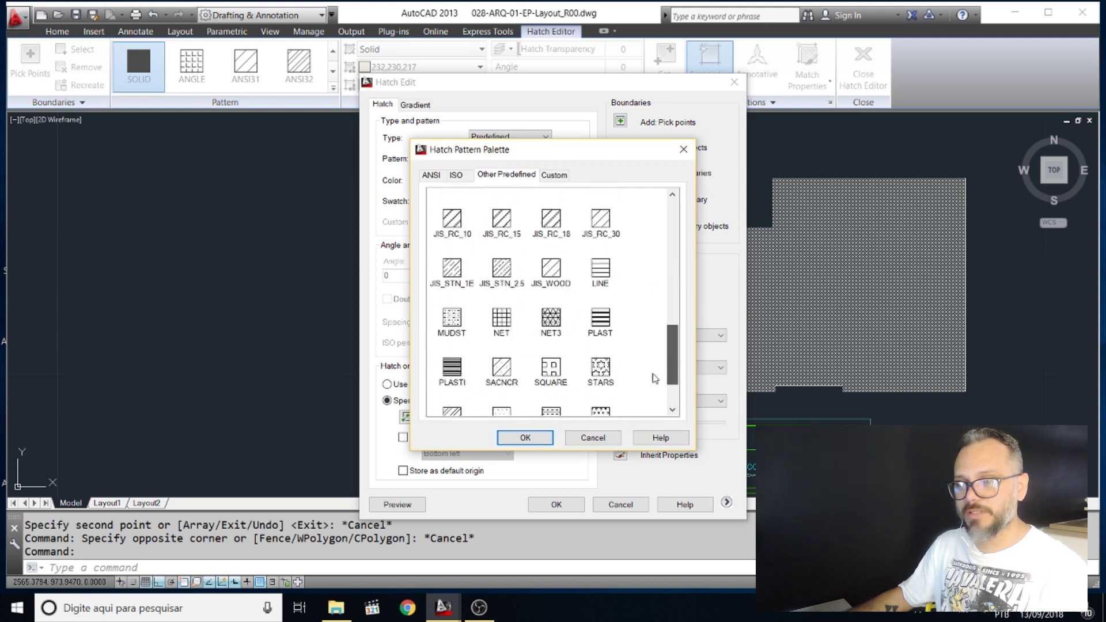
scroll(665, 229, up, 4)
click(684, 149)
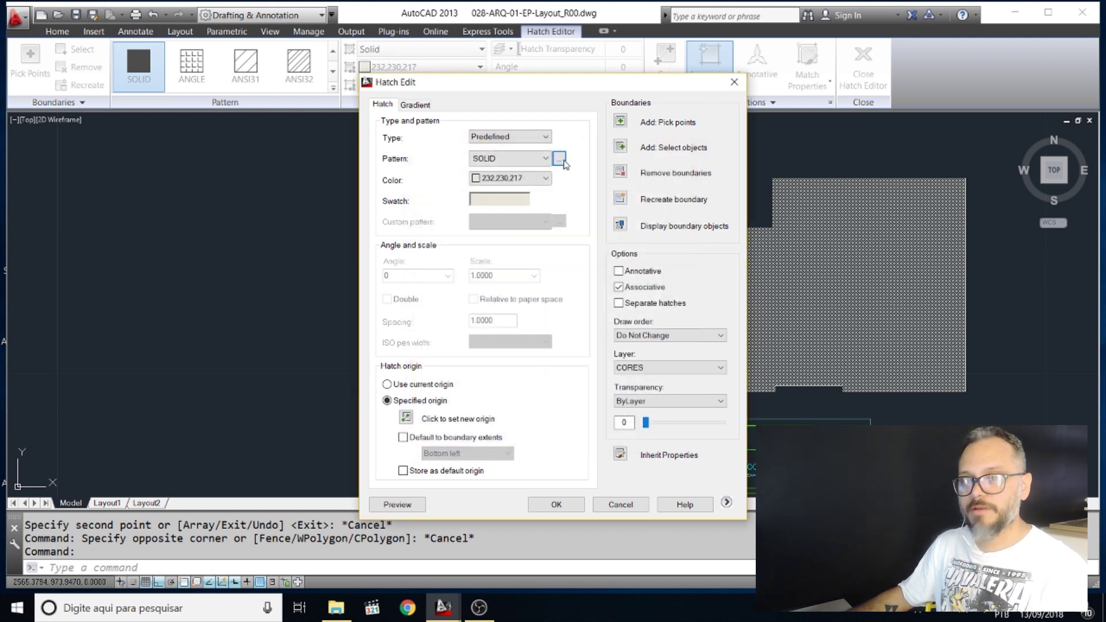
Make the copied hatch a user-defined double grid with 0.8 spacing, preview it and apply the change
click(539, 138)
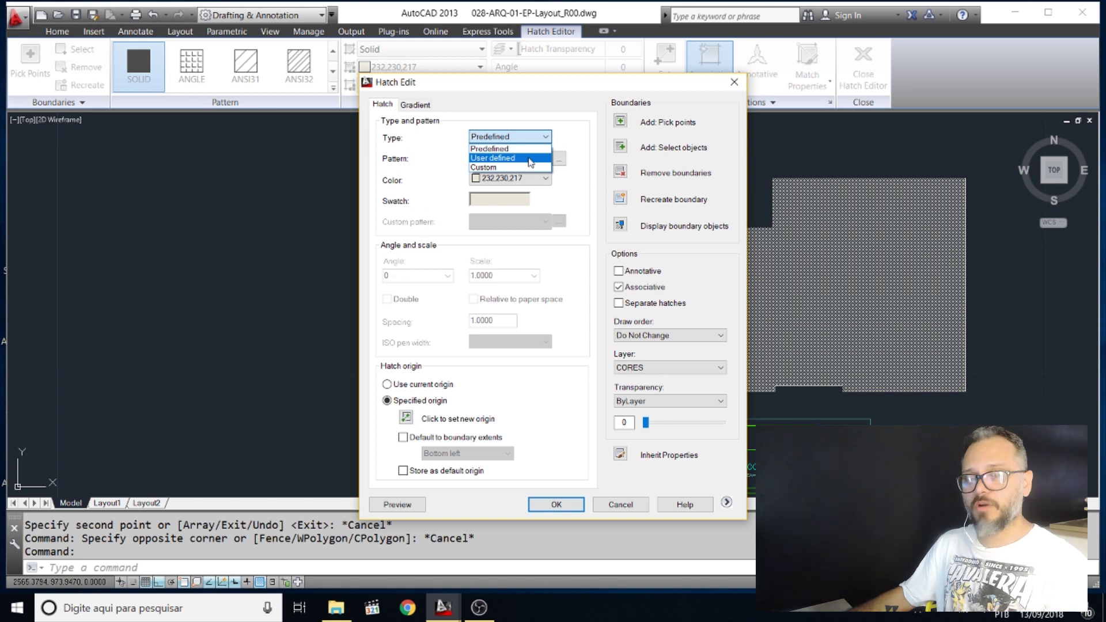
click(531, 162)
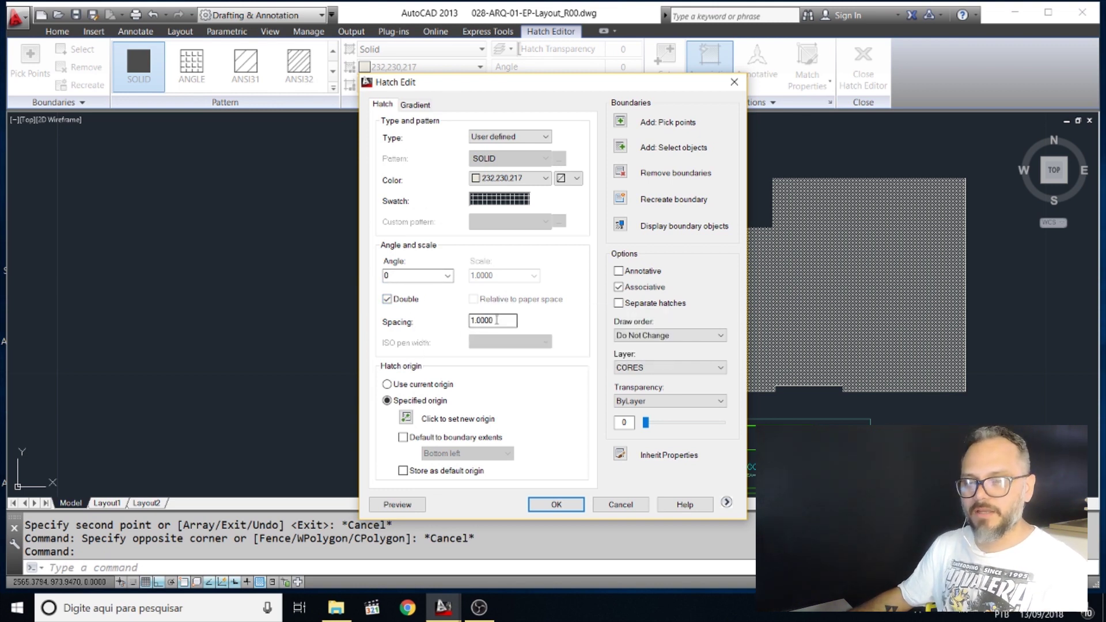
drag(499, 320, 386, 314)
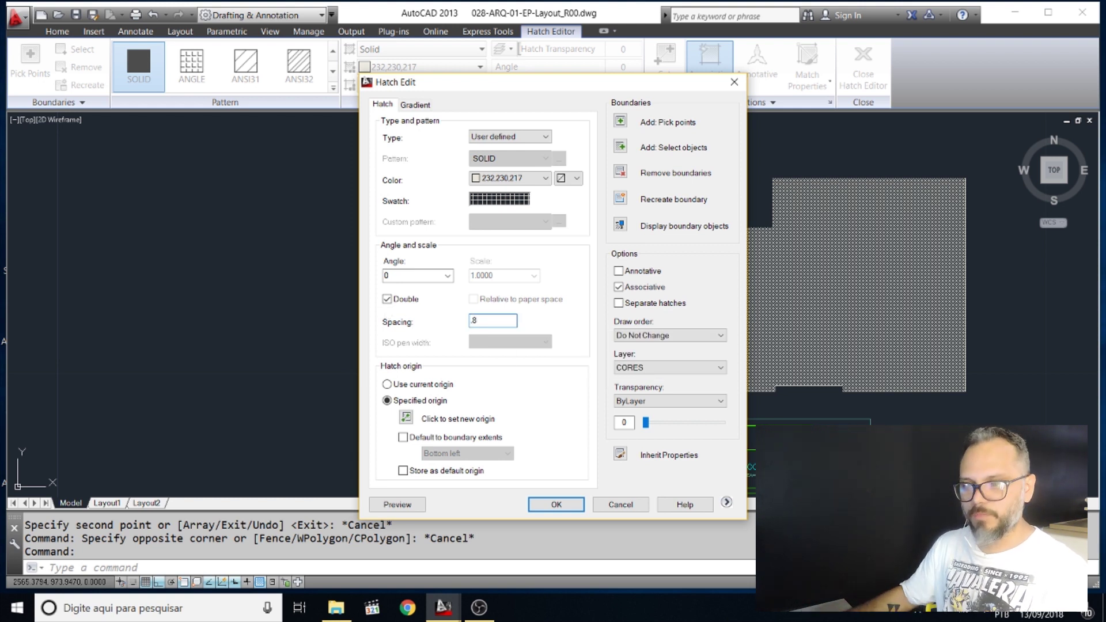
text(.8)
click(396, 504)
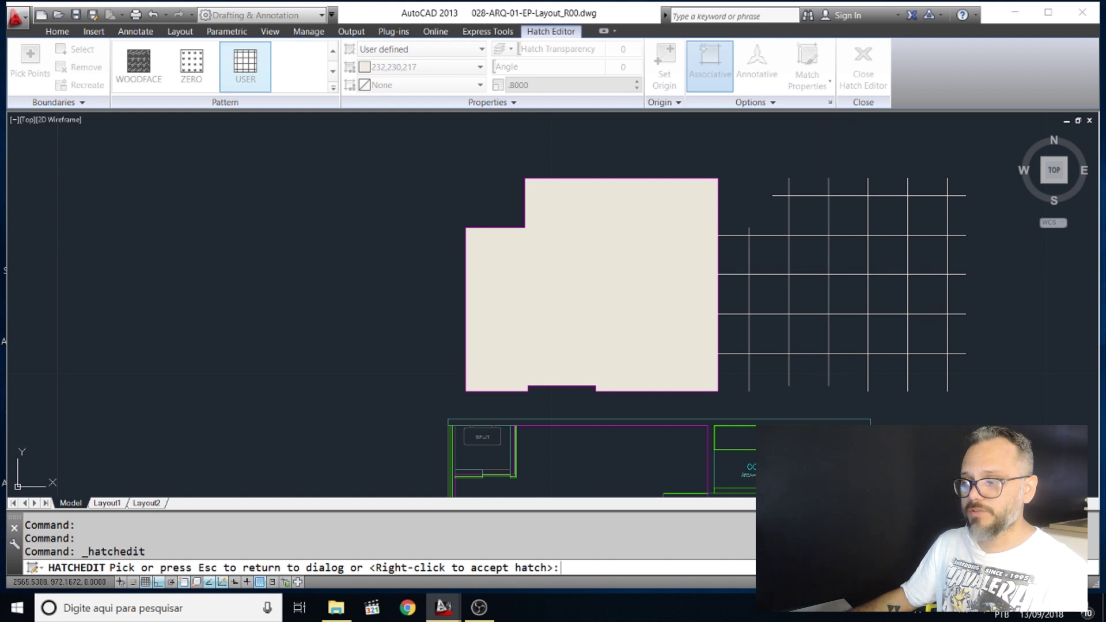
key(Escape)
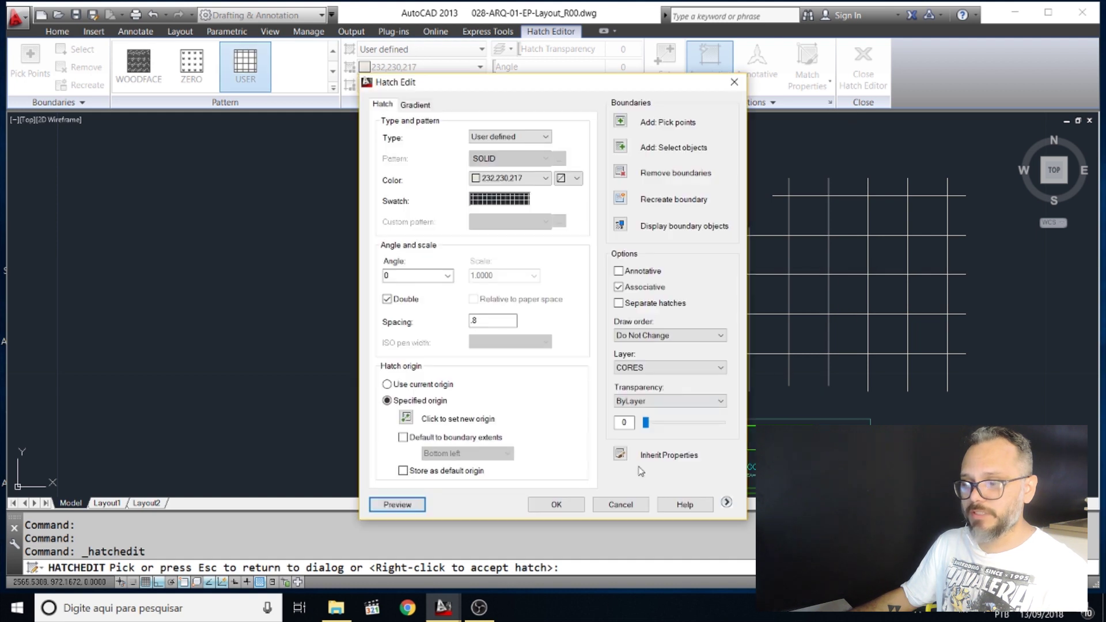
click(555, 505)
key(Escape)
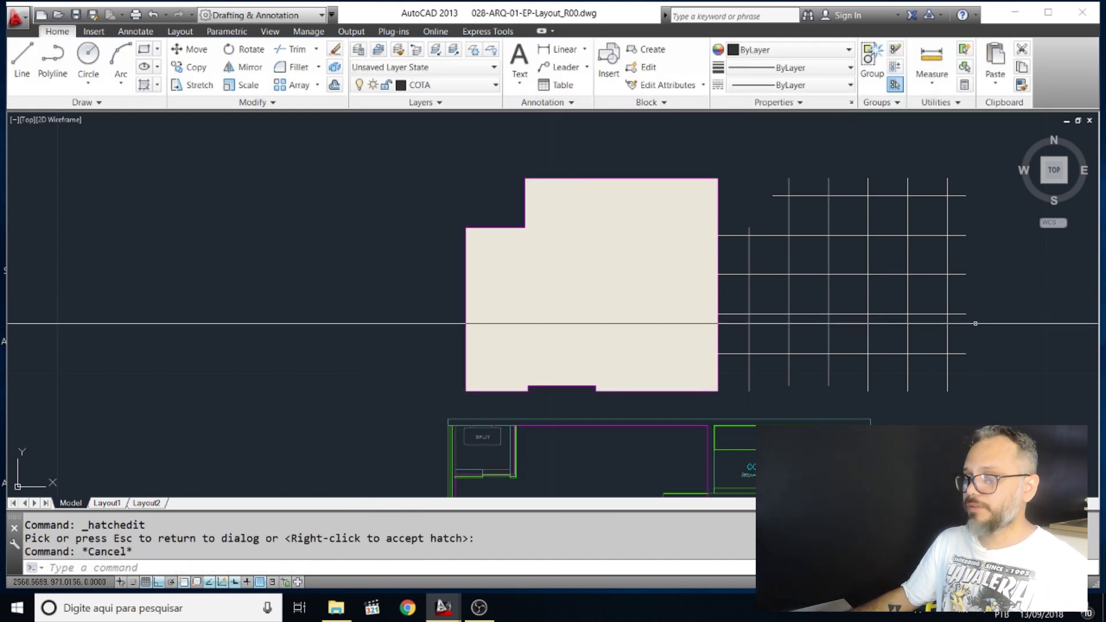
Move the grid hatch to the HACHURA layer and set its colour to ByLayer
click(972, 327)
click(830, 265)
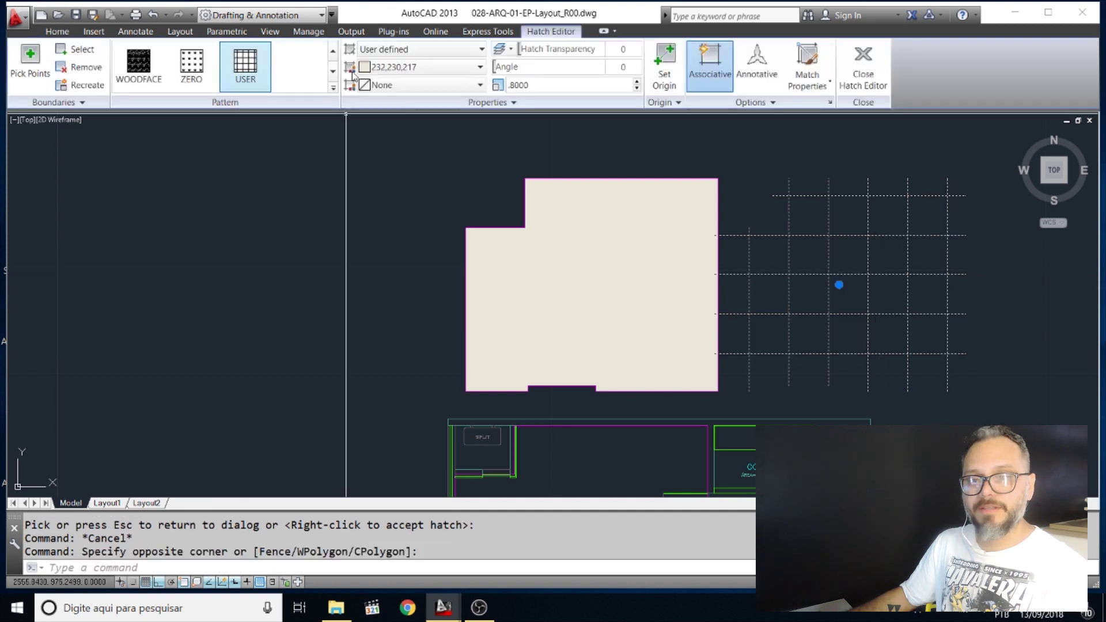
click(64, 33)
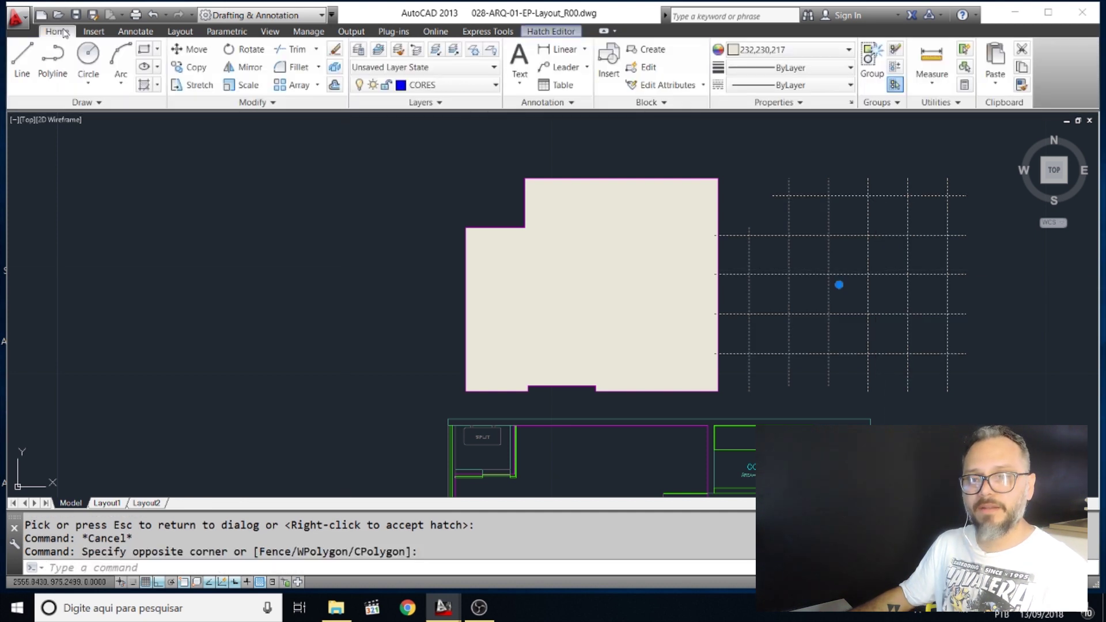
click(428, 87)
scroll(432, 115, up, 1)
scroll(442, 173, down, 2)
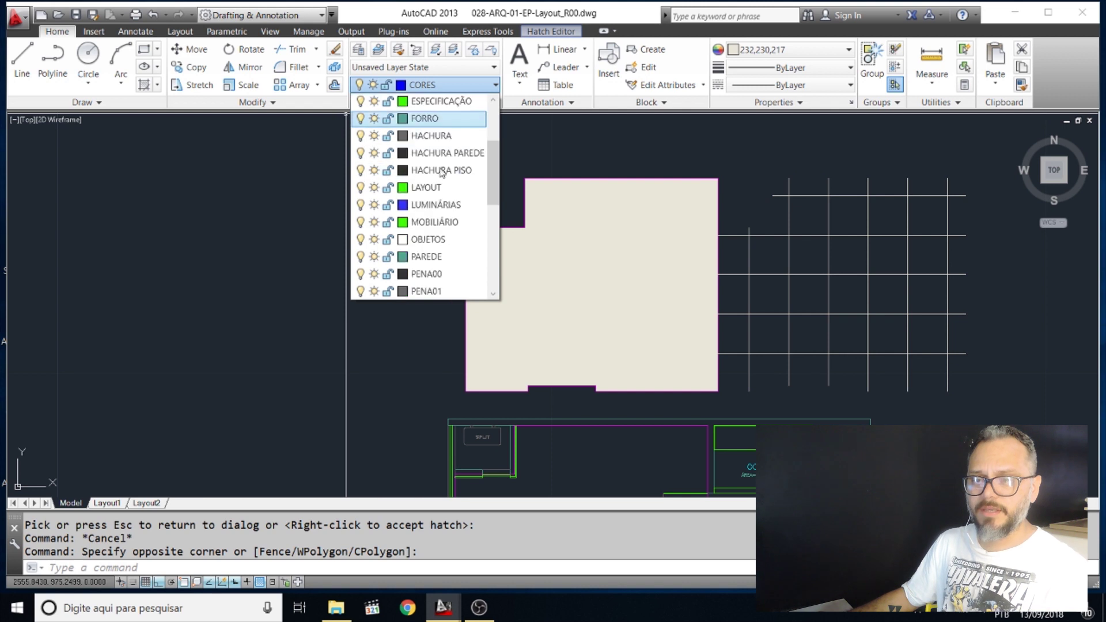
click(435, 136)
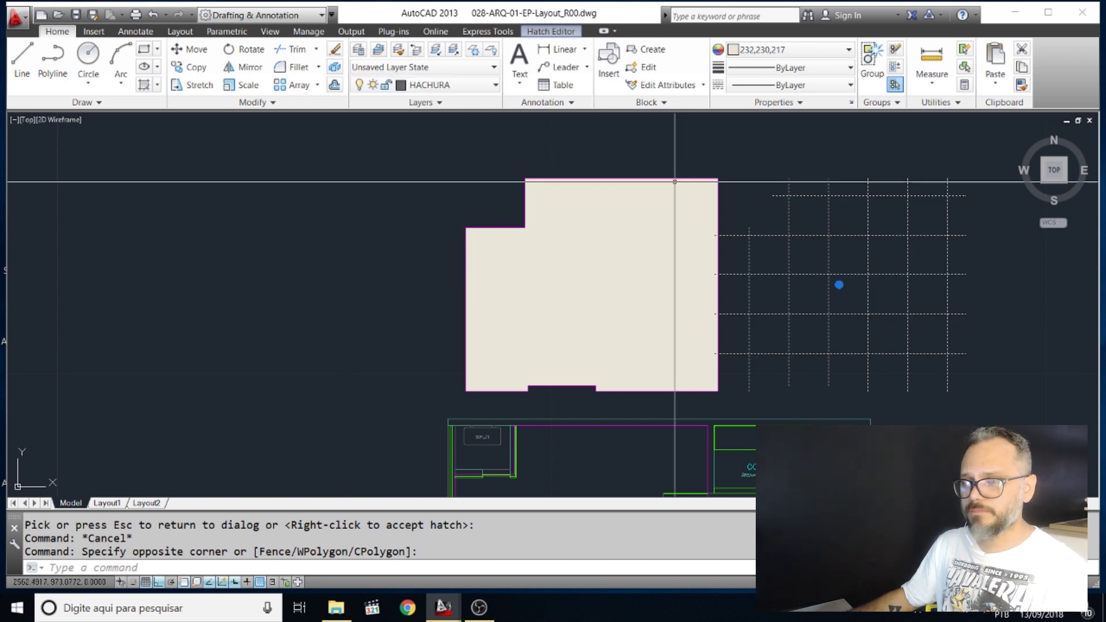
click(791, 51)
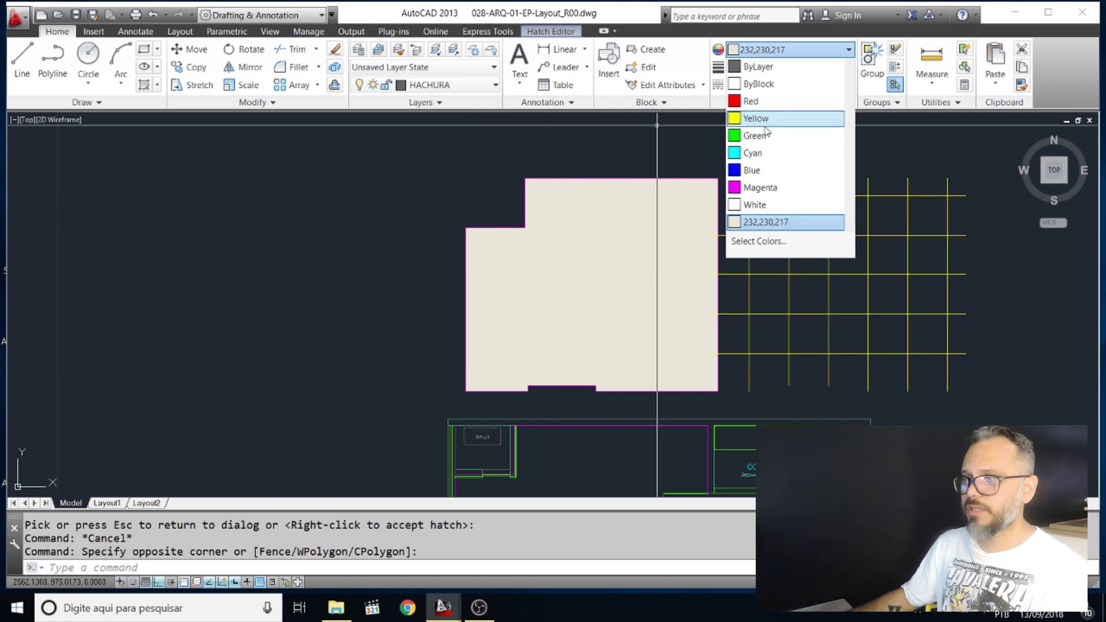
click(779, 68)
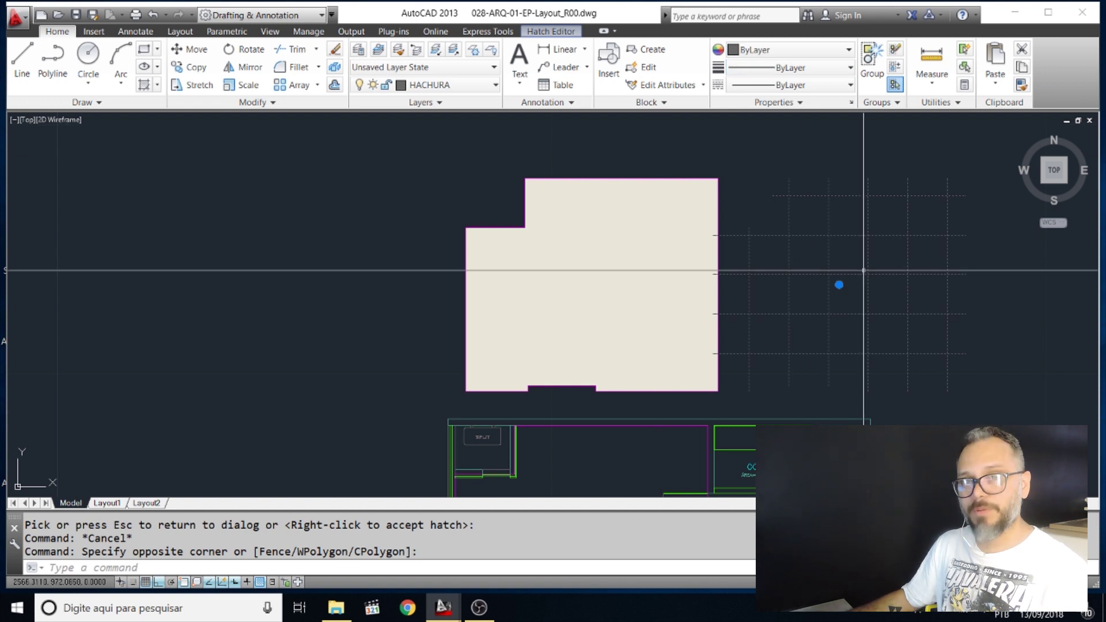
key(Escape)
key(Escape)
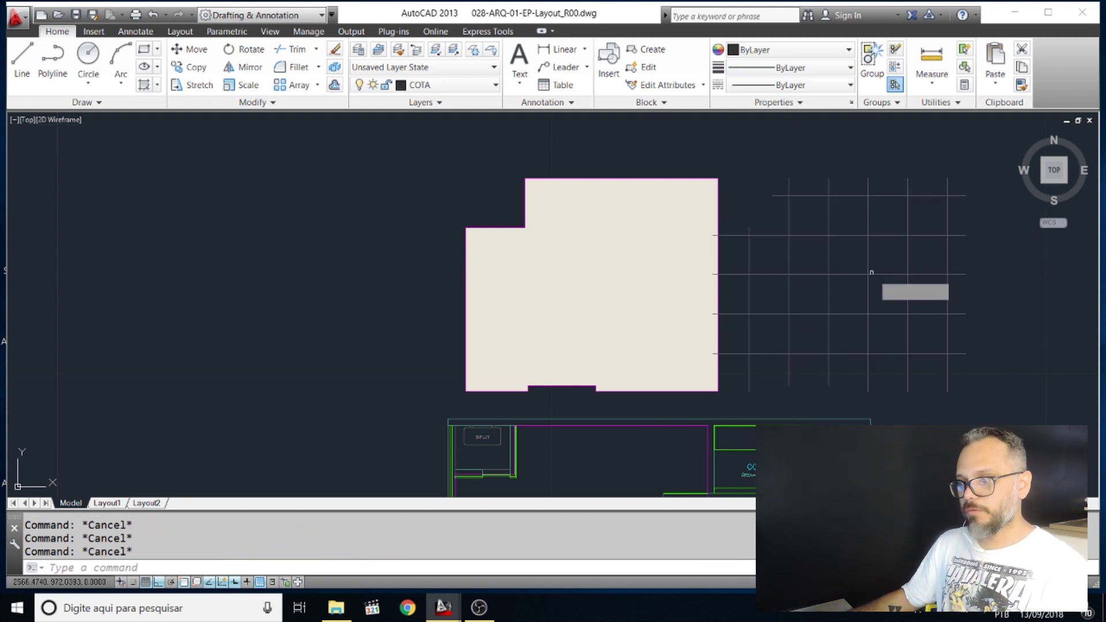
Move the tile grid hatch 5 units straight left so it lies over the beige solid hatch
click(851, 271)
key(Return)
click(845, 159)
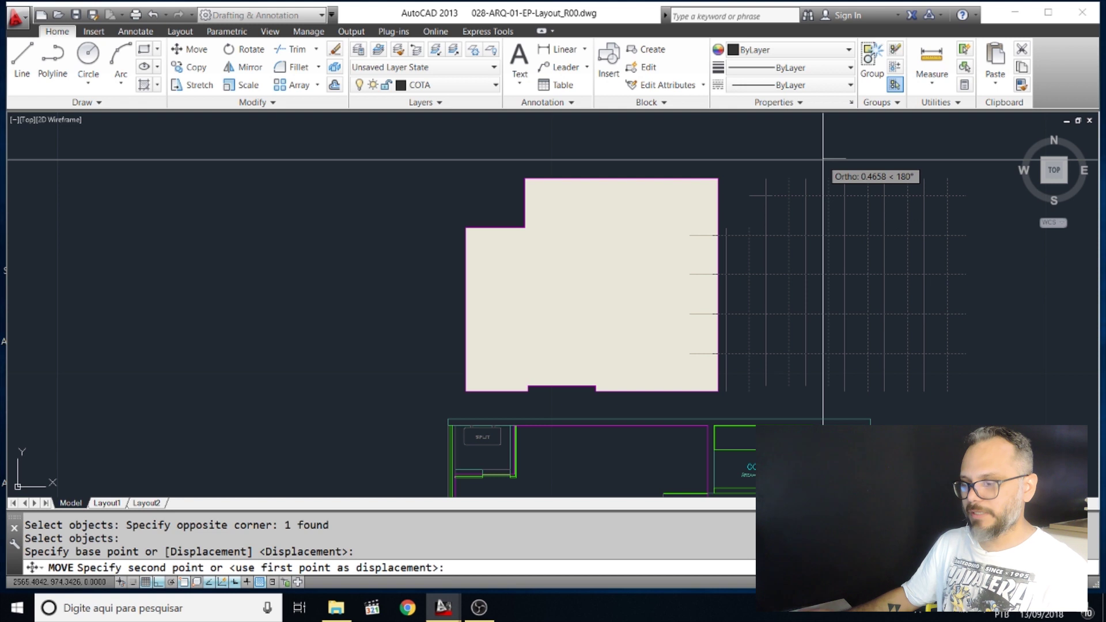
text(5)
key(Return)
key(Escape)
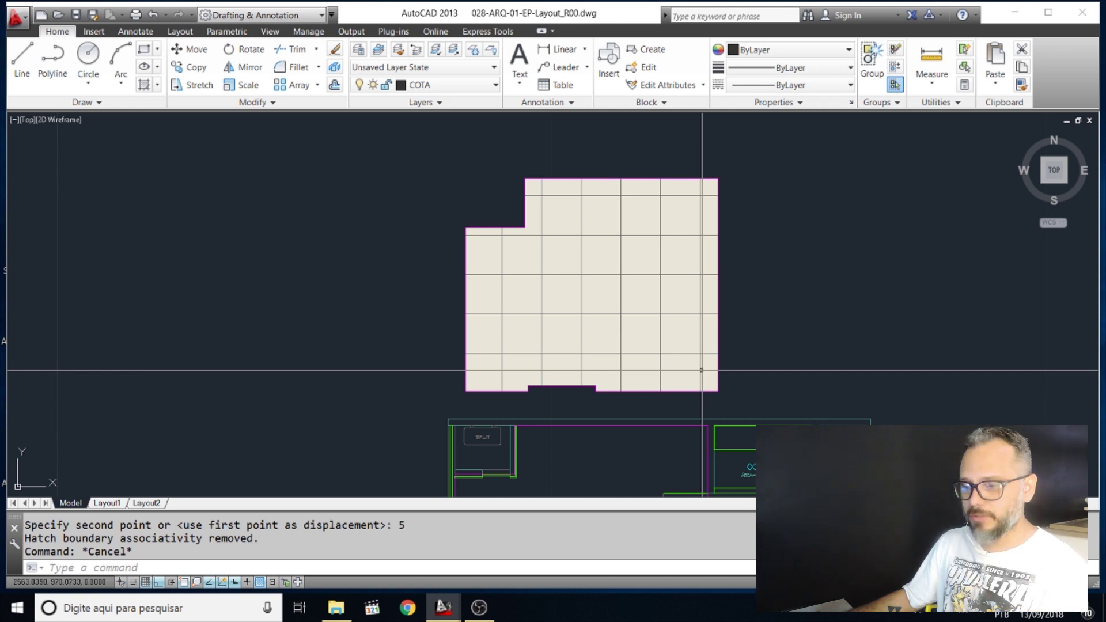
Set the grid hatch's origin at the lower-right corner of the floor outline and apply the change
double_click(703, 378)
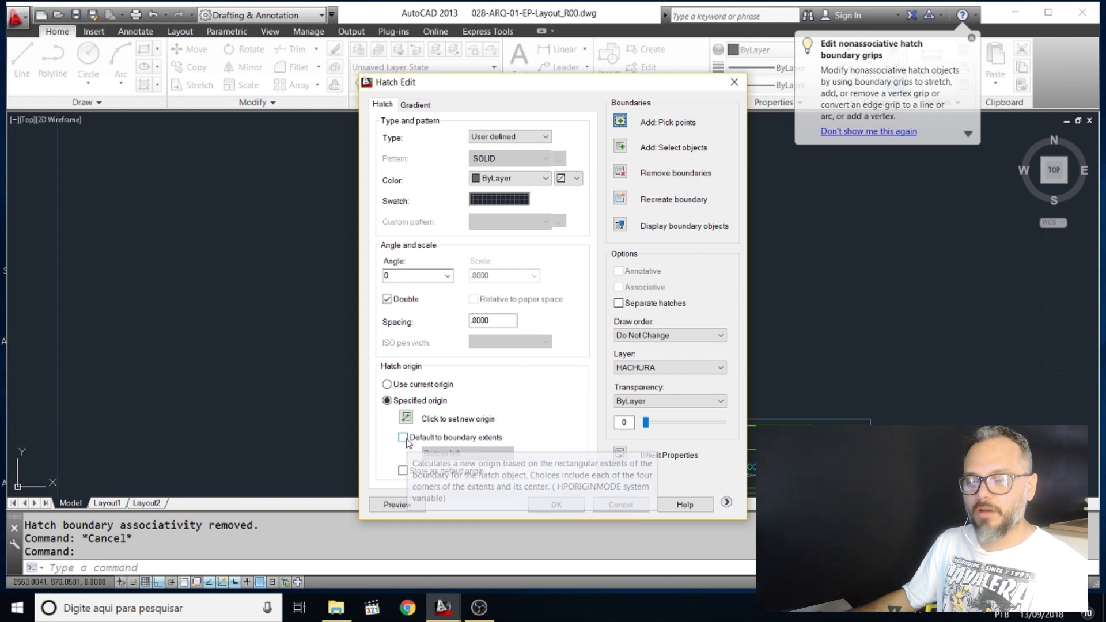
click(406, 418)
click(720, 397)
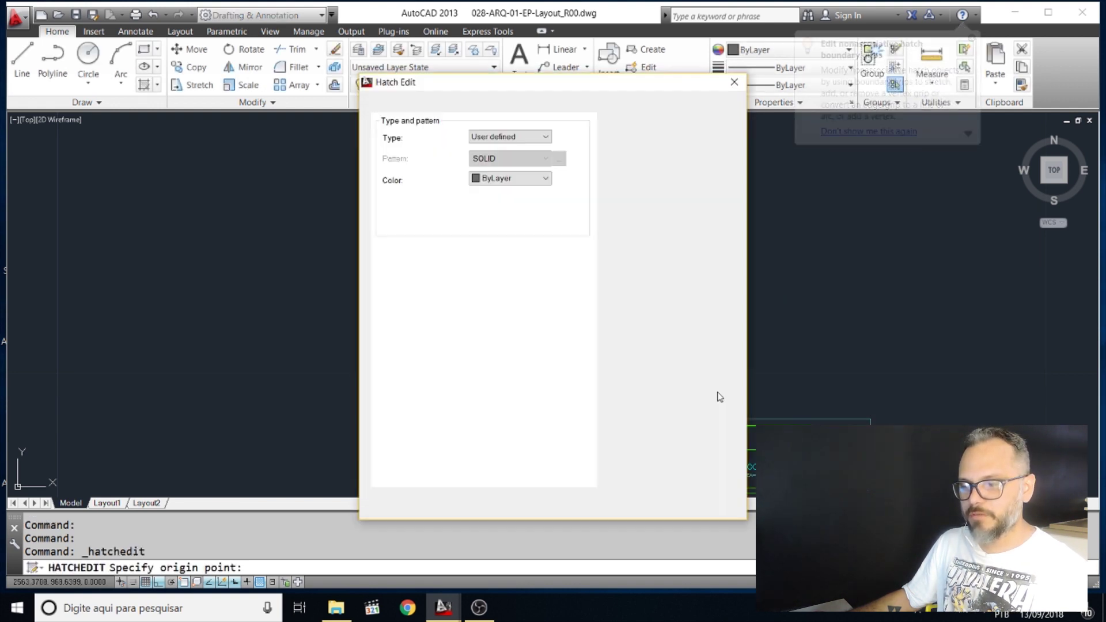
click(560, 506)
middle_drag(806, 306, 841, 210)
scroll(847, 319, down, 2)
key(Escape)
key(Escape)
key(Escape)
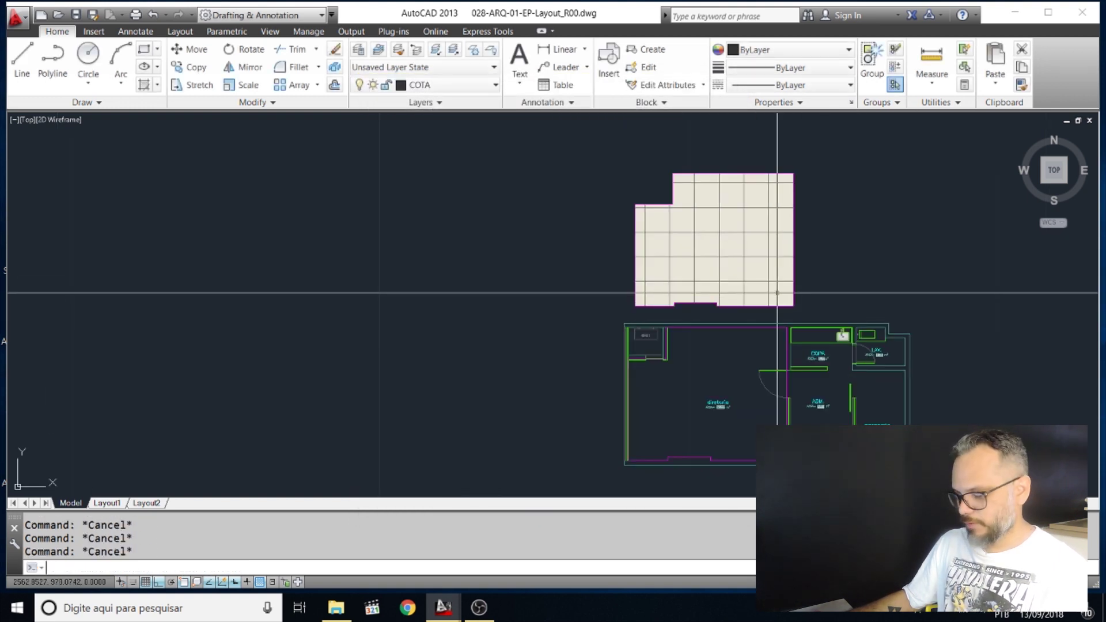
Copy the floor outline with both hatches into the diretoria room, matching its corner to the room's inner corner
key(Return)
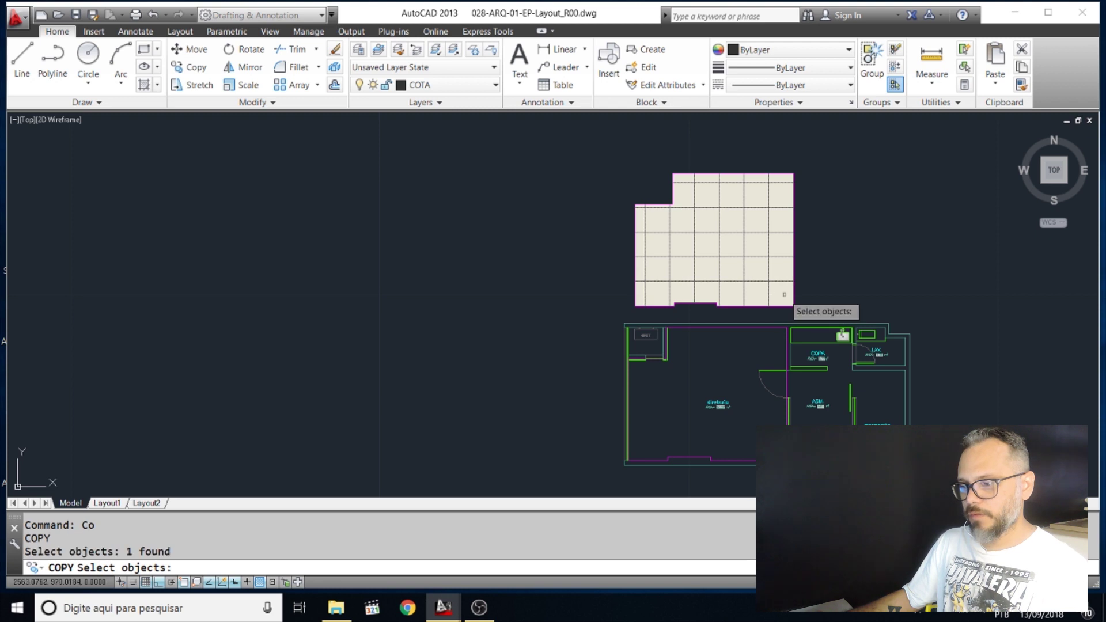
click(791, 304)
key(Return)
click(782, 304)
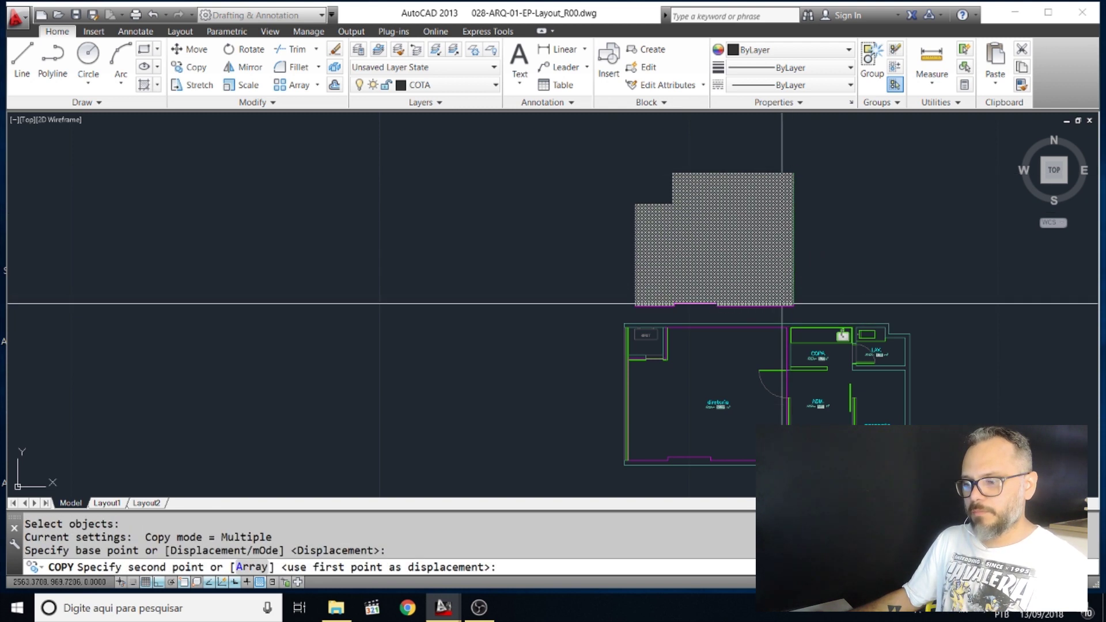
scroll(782, 303, up, 2)
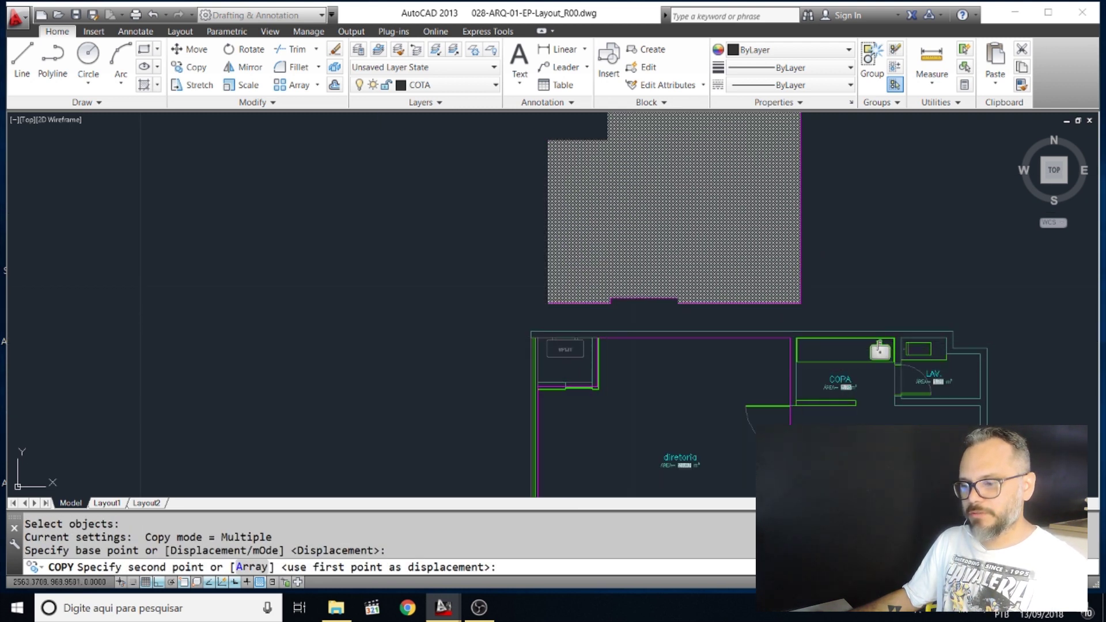
click(791, 338)
key(Escape)
Delete the original floor outline and hatches above the plan
scroll(828, 305, down, 2)
click(857, 290)
click(737, 218)
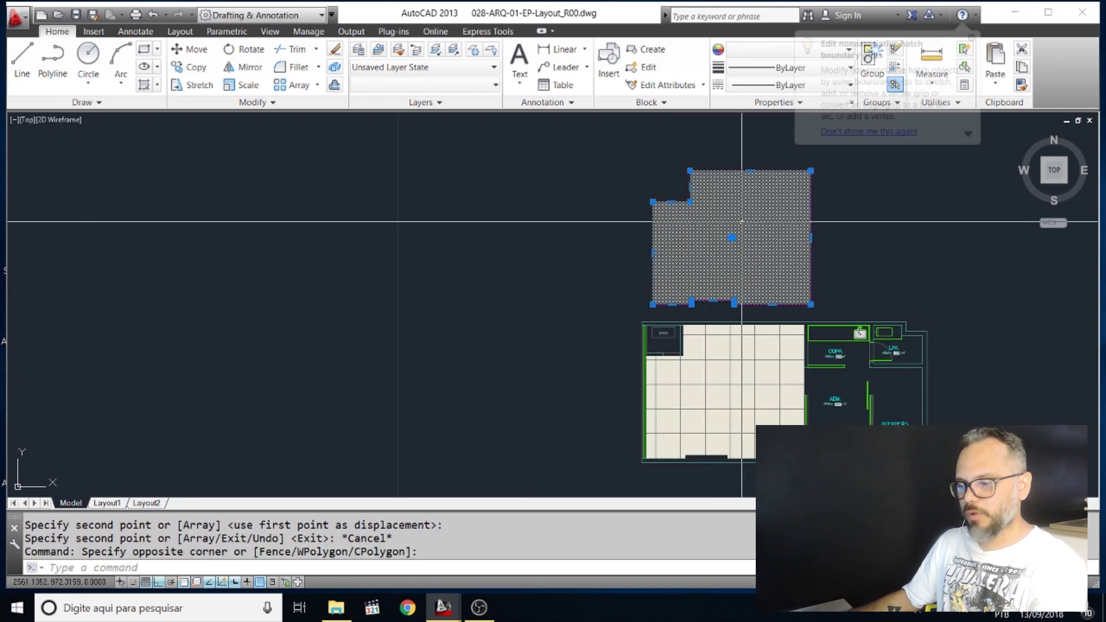
key(Delete)
Examine the tiled diretoria floor alongside the other plans in the drawing
scroll(830, 311, down, 4)
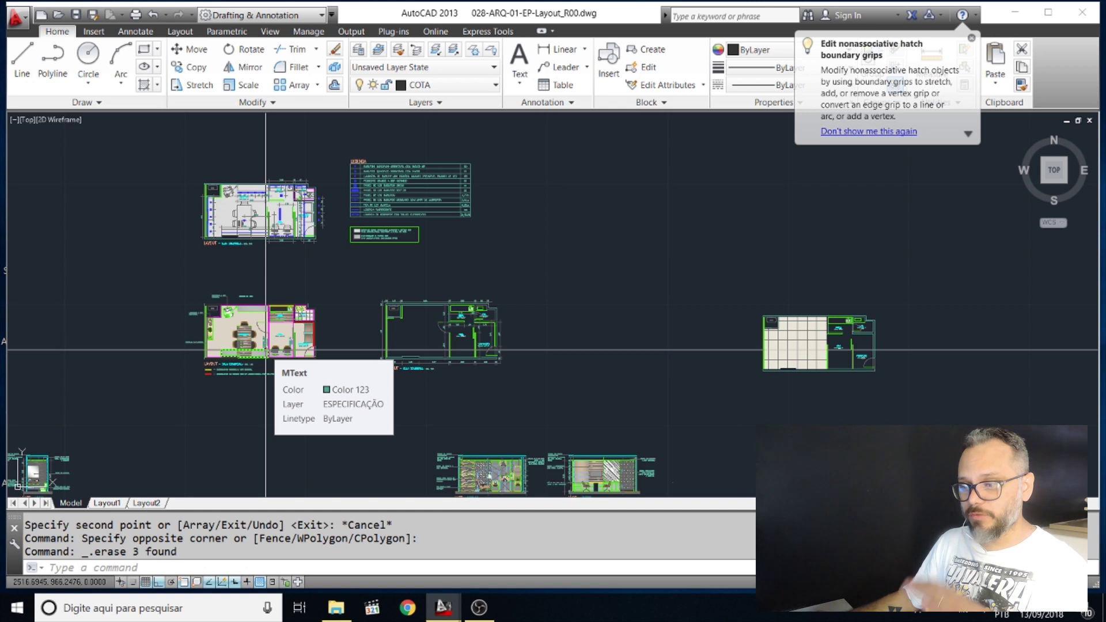
scroll(821, 343, up, 3)
mouse_move(834, 330)
middle_down()
mouse_move(812, 268)
mouse_move(857, 309)
mouse_move(864, 350)
mouse_move(1086, 321)
middle_up()
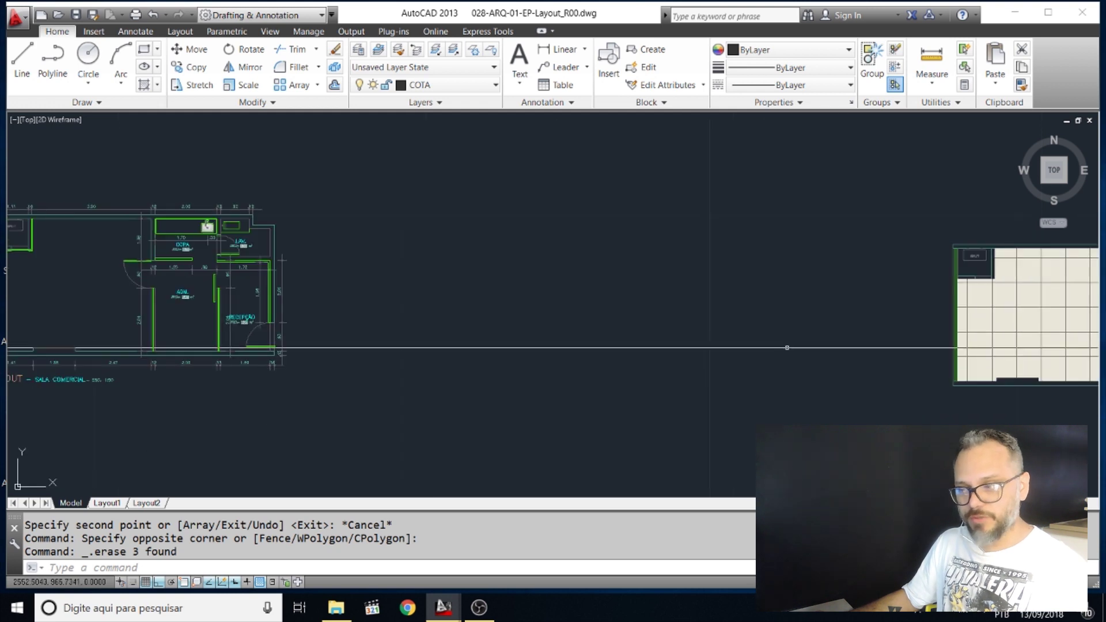
middle_drag(788, 348, 617, 345)
scroll(959, 304, up, 2)
click(954, 303)
key(Escape)
middle_drag(863, 319, 751, 316)
scroll(751, 316, up, 2)
scroll(751, 316, down, 2)
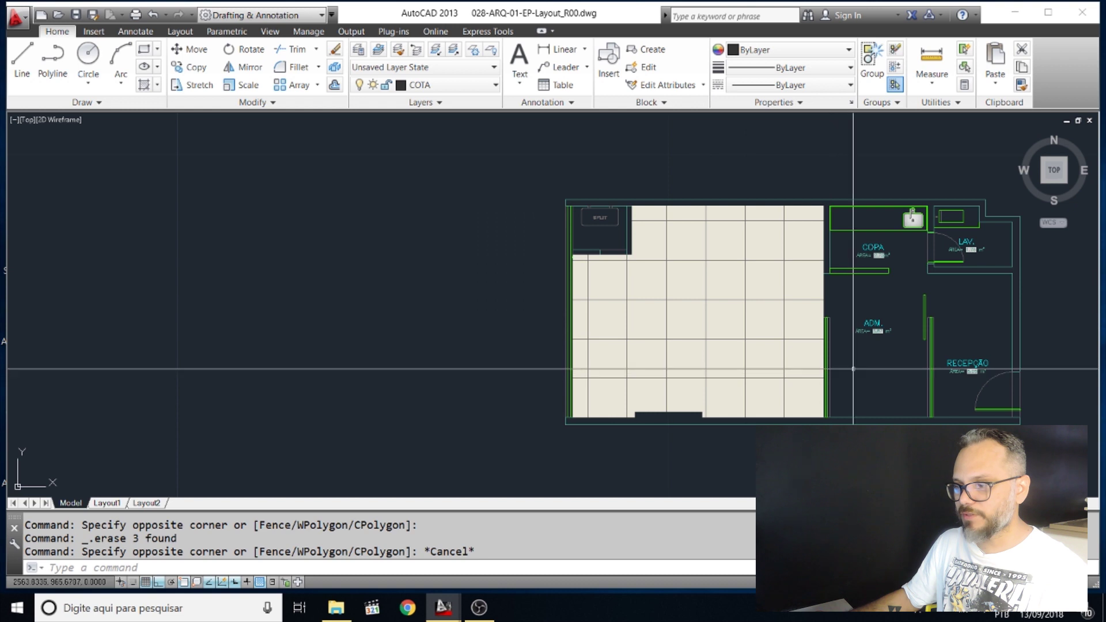
scroll(893, 355, down, 4)
middle_drag(893, 355, 796, 348)
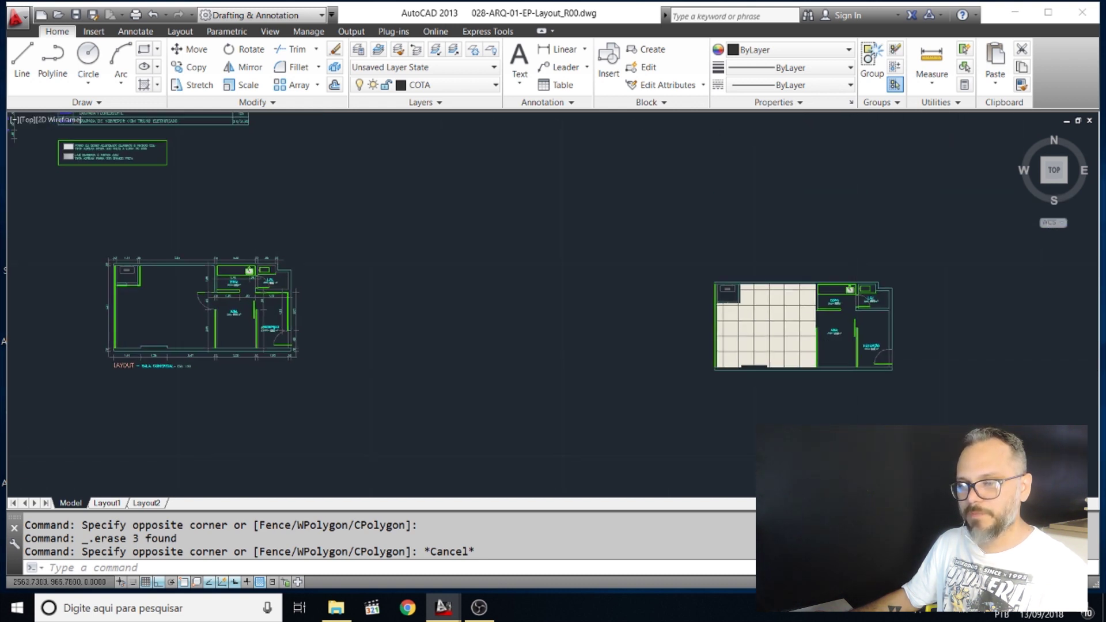
scroll(868, 334, up, 2)
scroll(771, 314, up, 2)
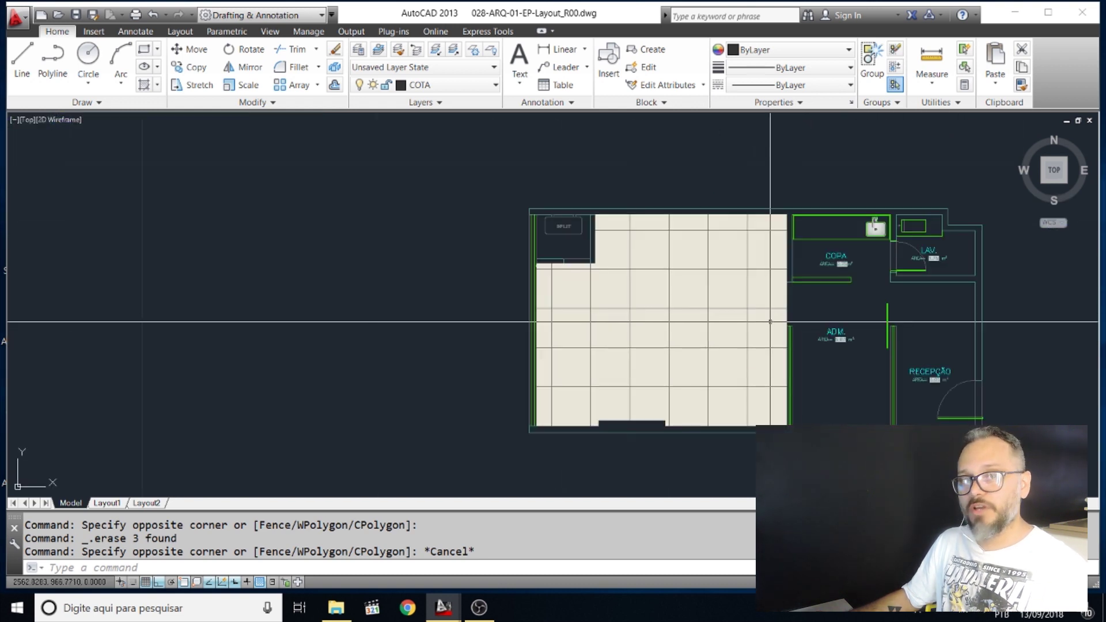
Turn the diretoria floor's outline and hatches into a block named "piso diretor"
click(797, 316)
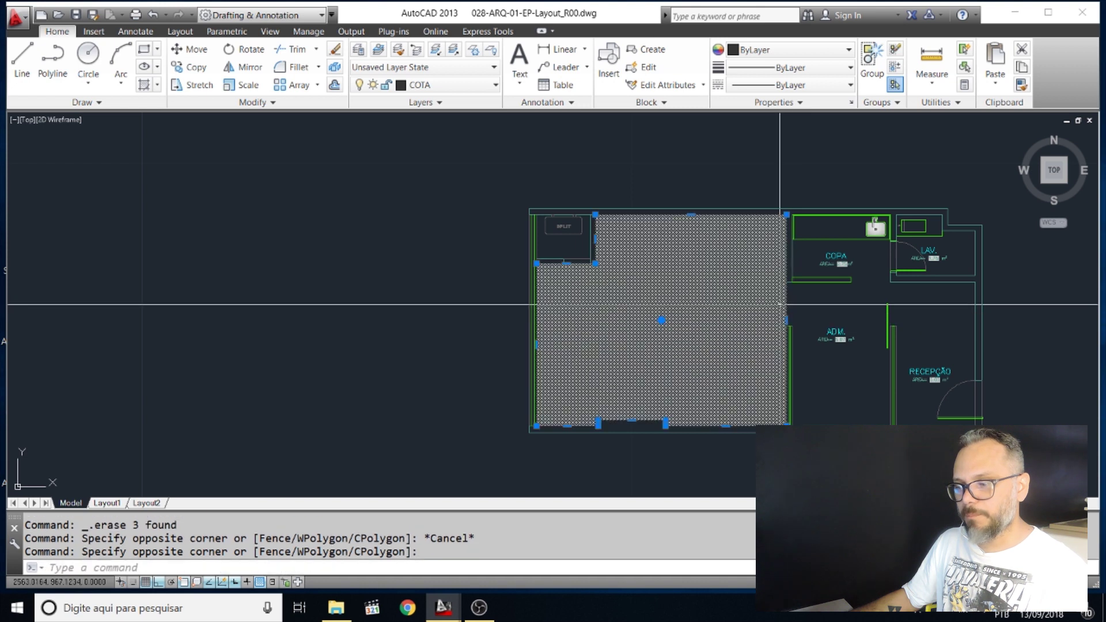
key(Escape)
click(720, 308)
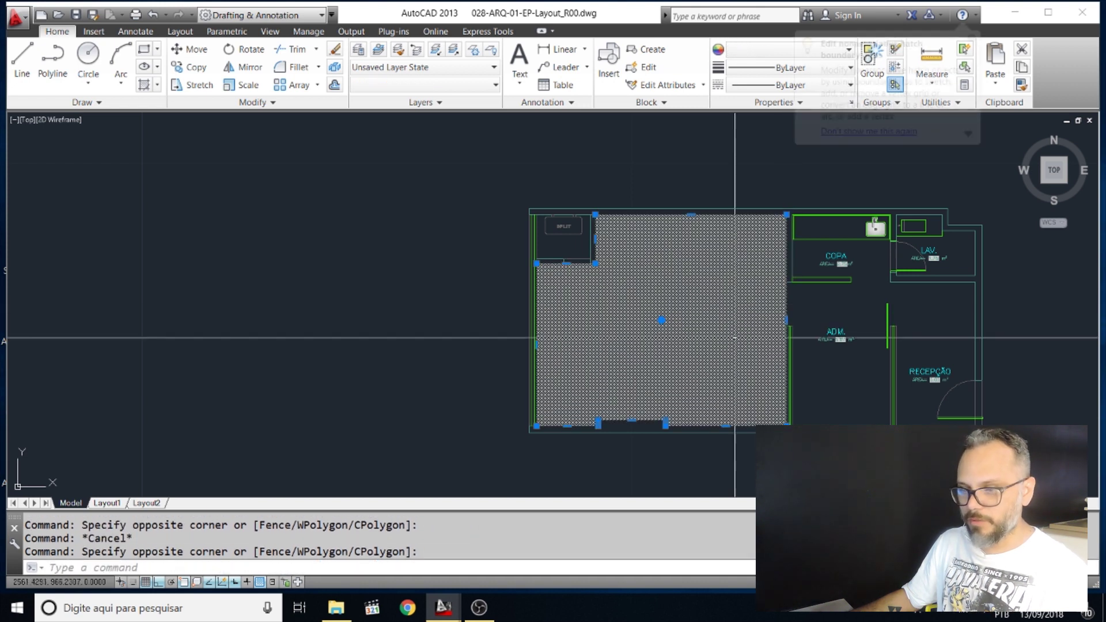
text(b)
key(Return)
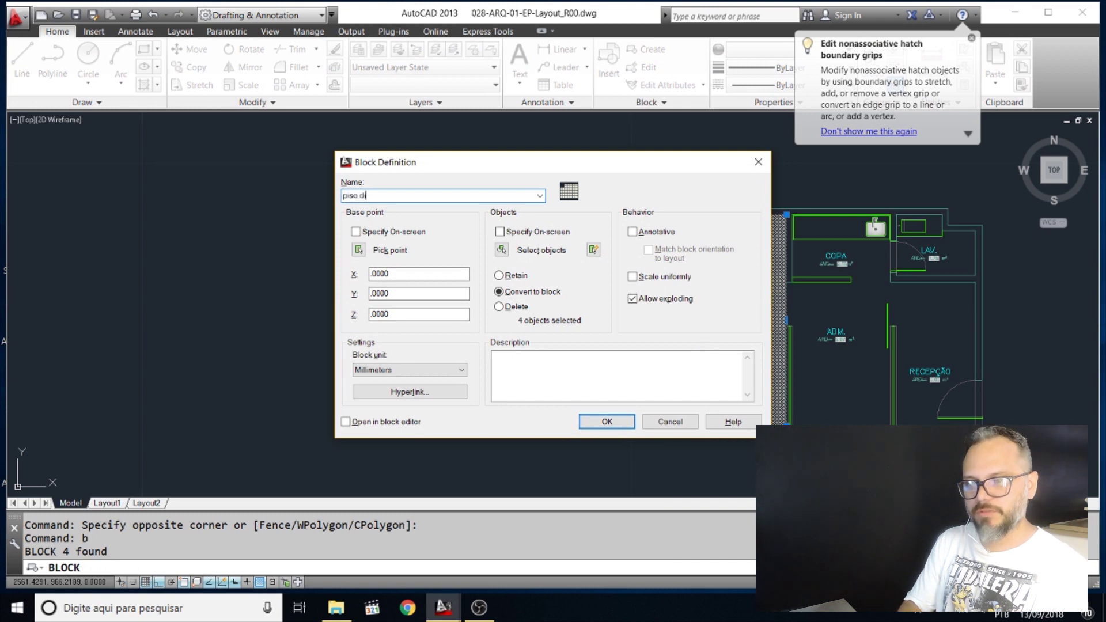
text(piso diretor)
key(Return)
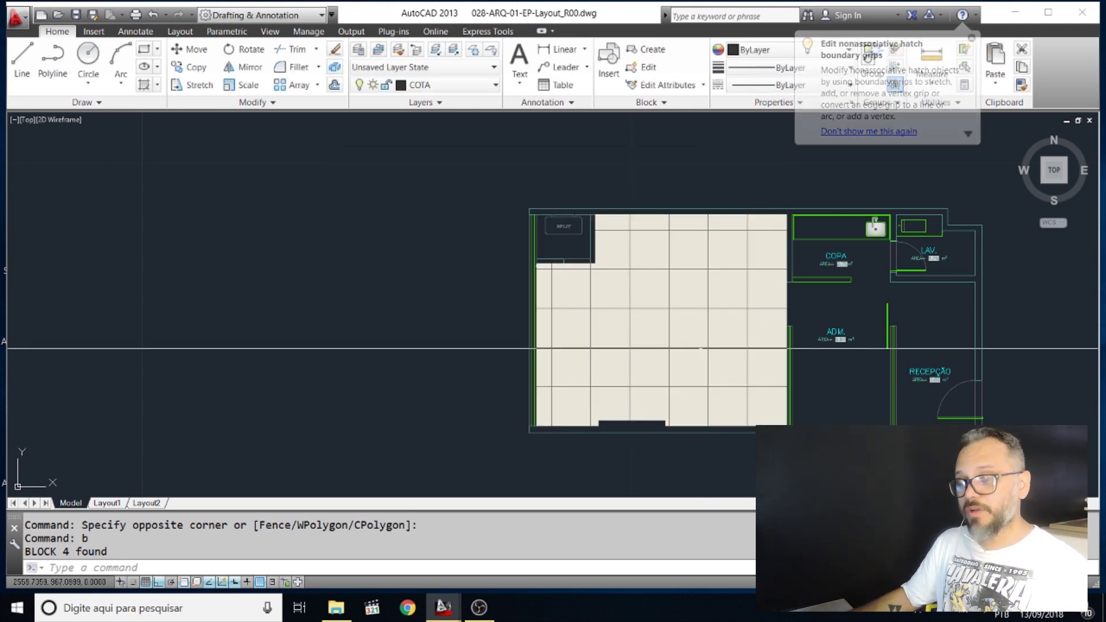
Assign the diretoria floor block to the PISO layer
key(Escape)
click(447, 84)
key(p)
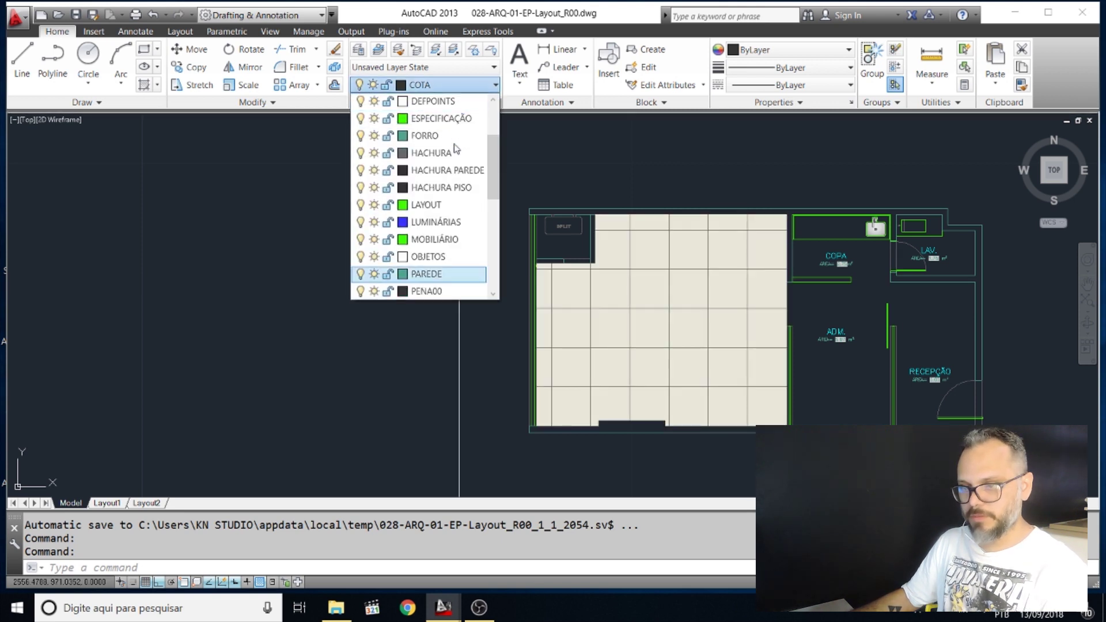
scroll(427, 239, down, 2)
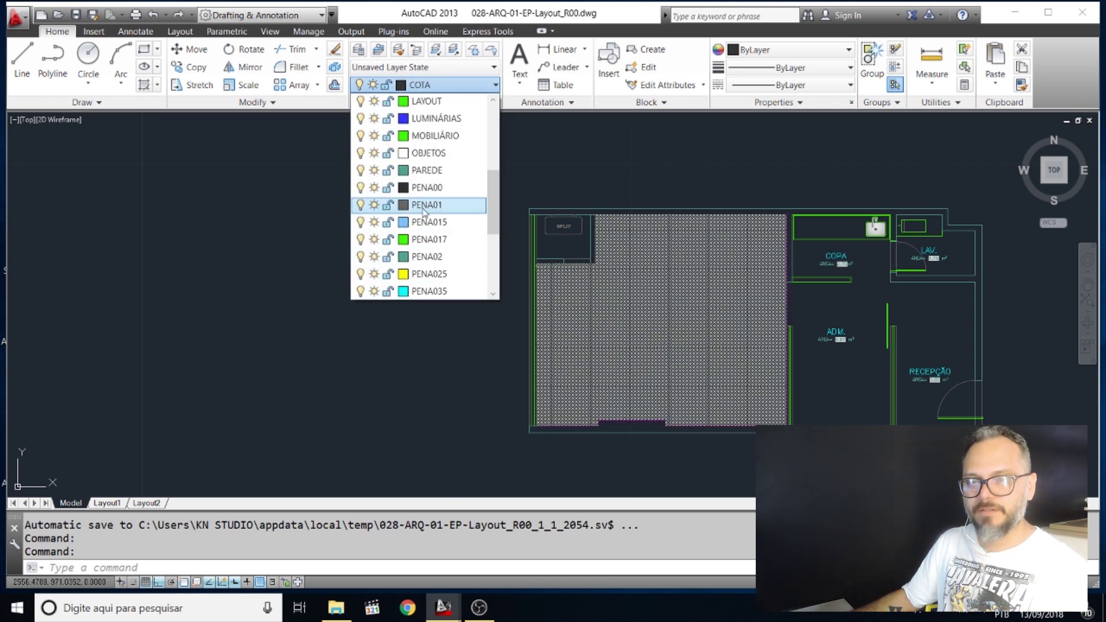
scroll(429, 224, down, 2)
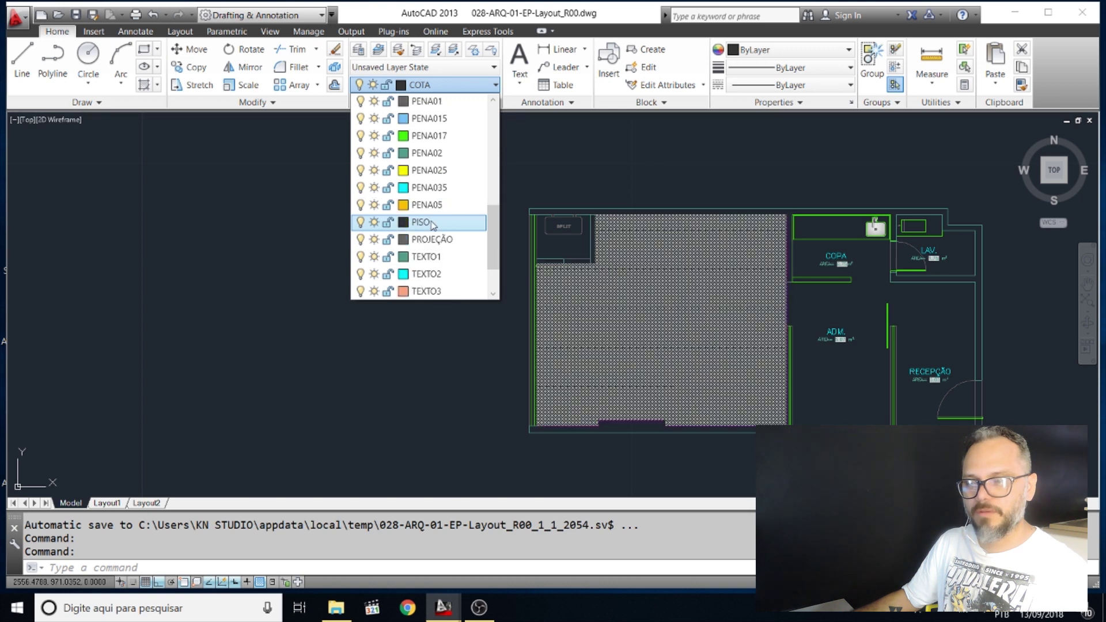
key(Escape)
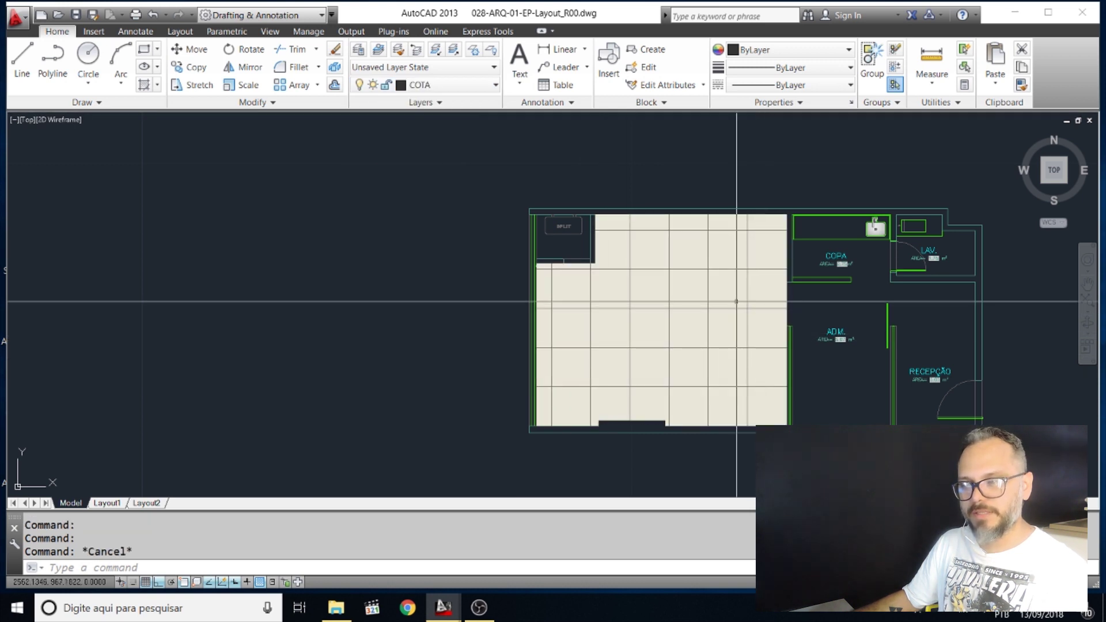
click(766, 309)
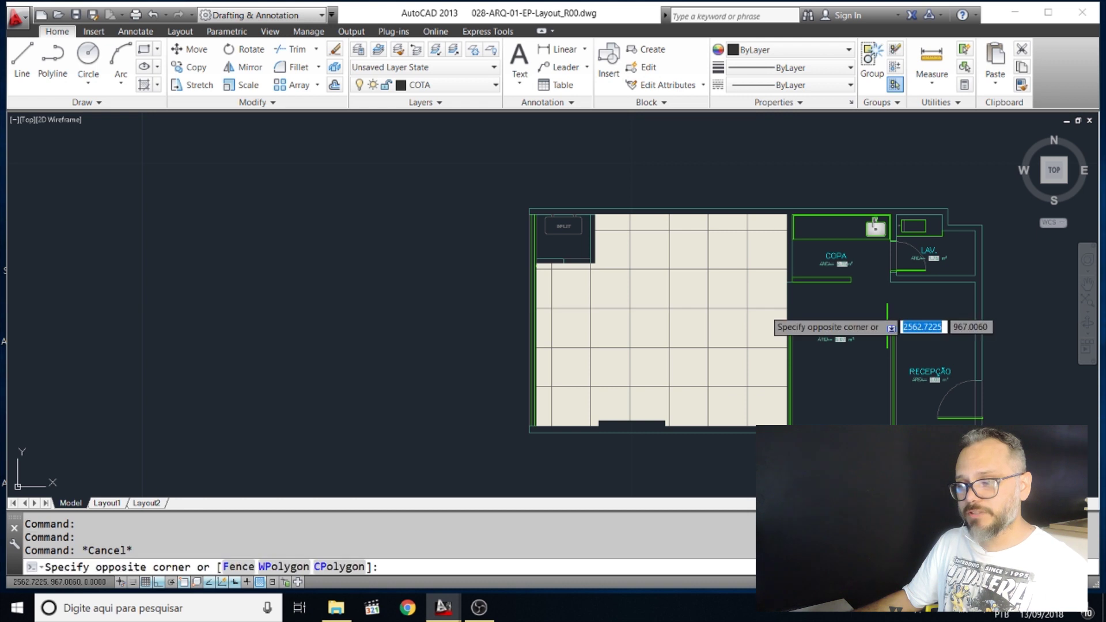
key(Escape)
Copy the meeting table with its chairs, computer and room label from the furnished layout straight right into empty space
scroll(645, 323, down, 6)
middle_drag(464, 349, 783, 319)
scroll(386, 295, up, 4)
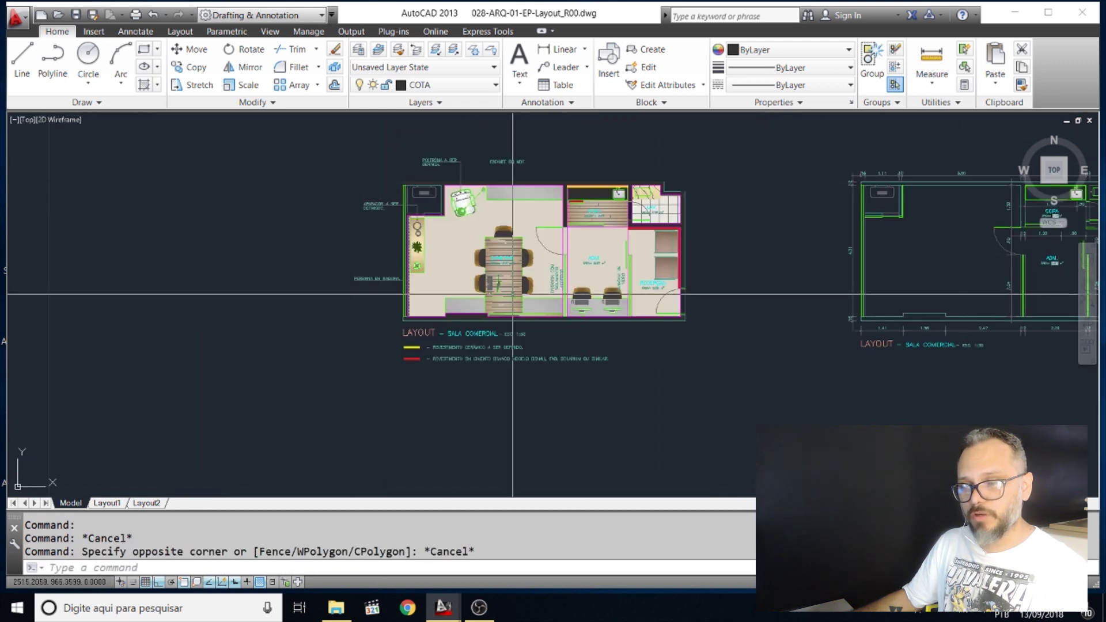
click(478, 294)
key(Escape)
scroll(479, 332, up, 5)
scroll(479, 332, down, 4)
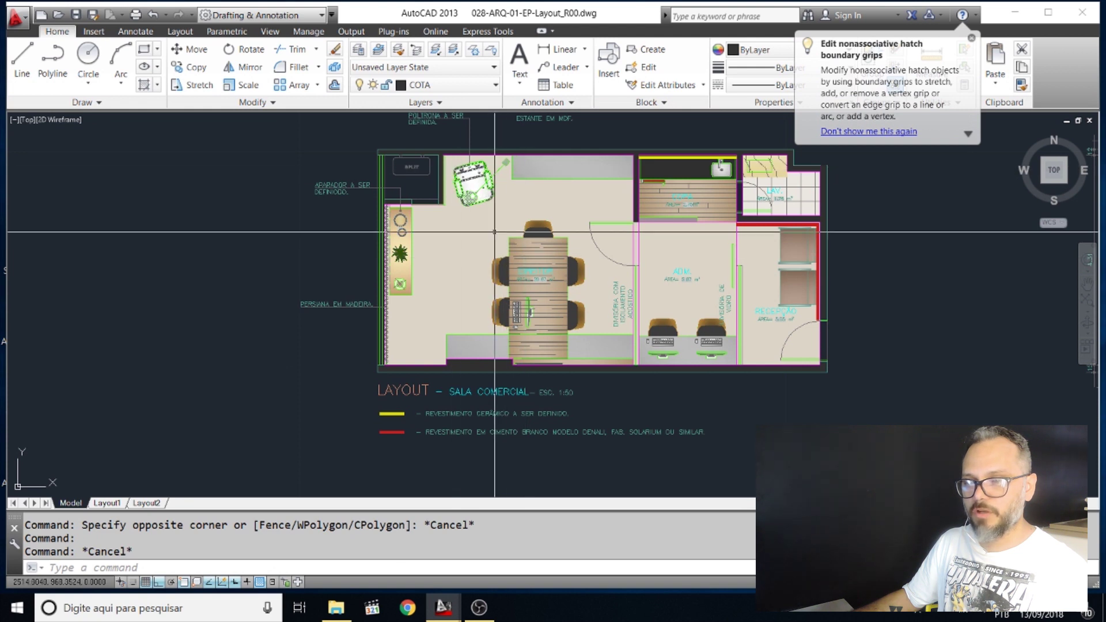
click(421, 193)
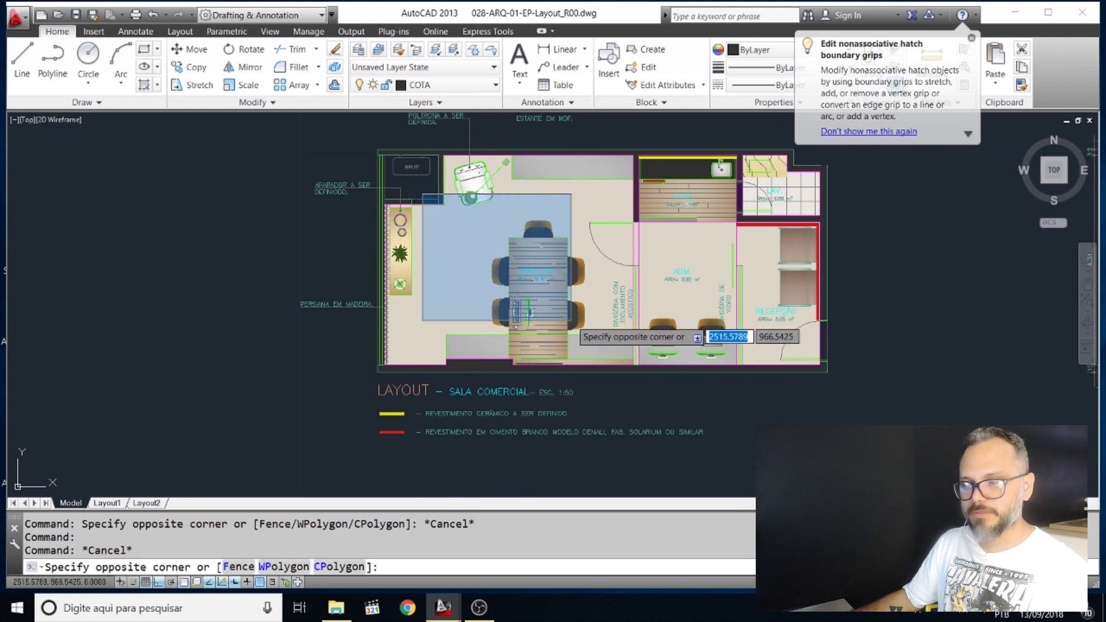
click(600, 365)
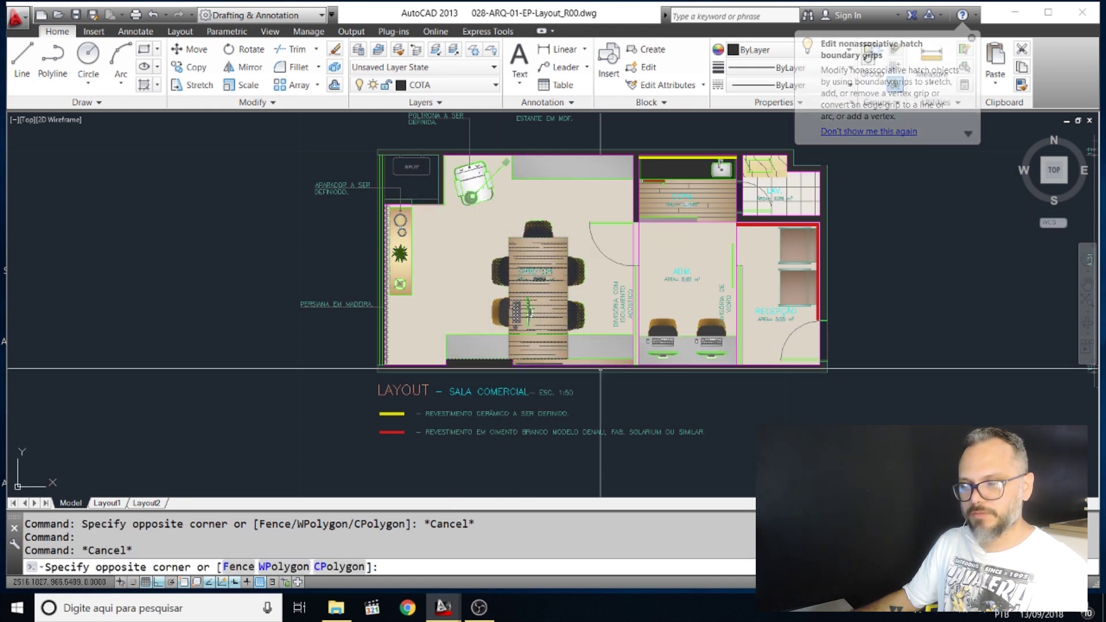
text(co)
key(Return)
click(567, 375)
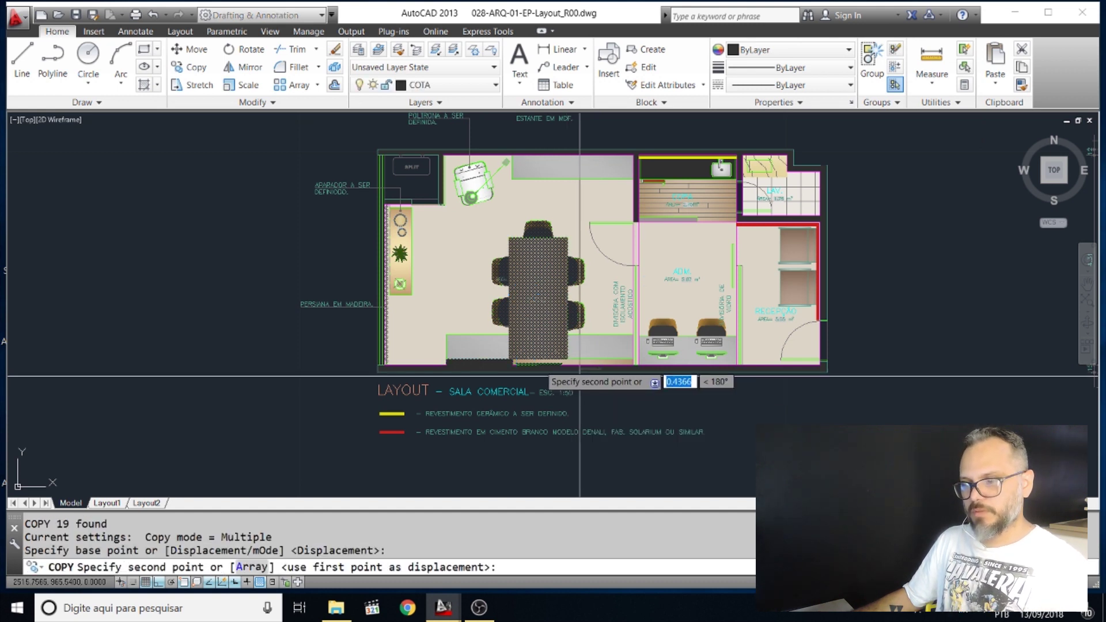
scroll(568, 375, down, 5)
click(798, 319)
scroll(799, 318, up, 5)
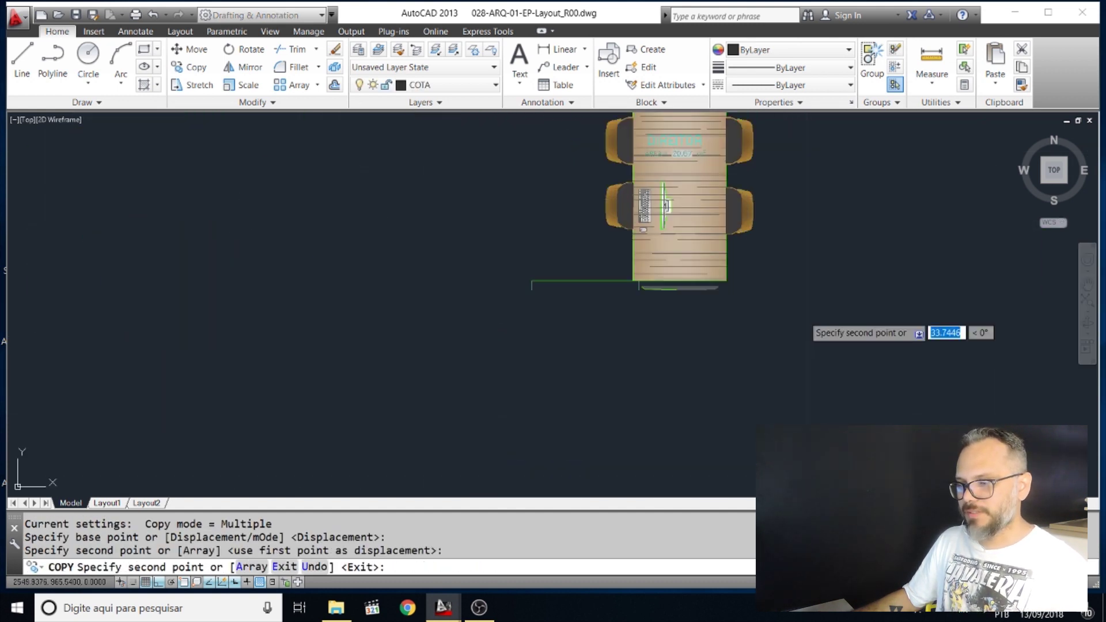
key(Escape)
key(Escape)
click(495, 265)
click(754, 316)
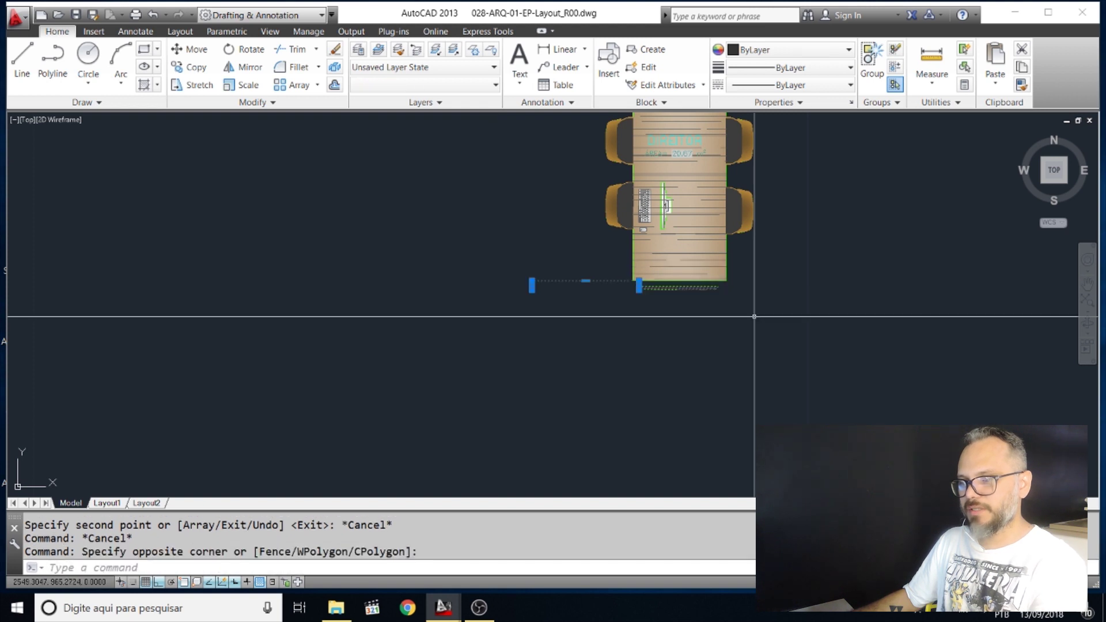
key(Escape)
key(Escape)
Move the copied table, chairs and computer onto the diretoria floor, aligning them with the corner of the notch in the lower wall
middle_drag(704, 296, 691, 358)
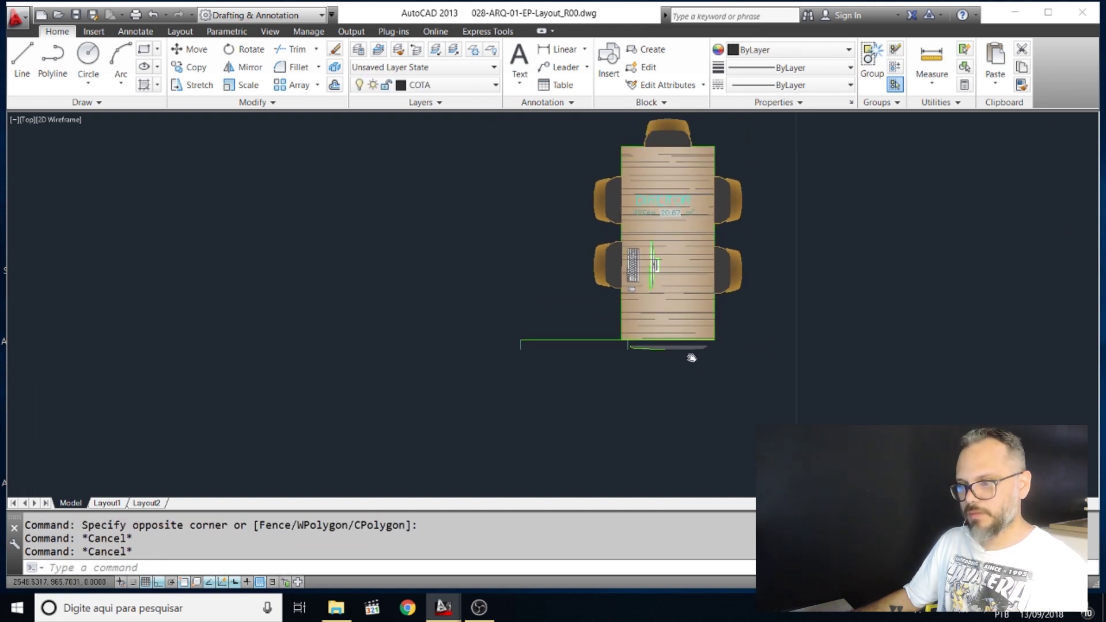
text(m)
key(Return)
click(776, 376)
click(618, 165)
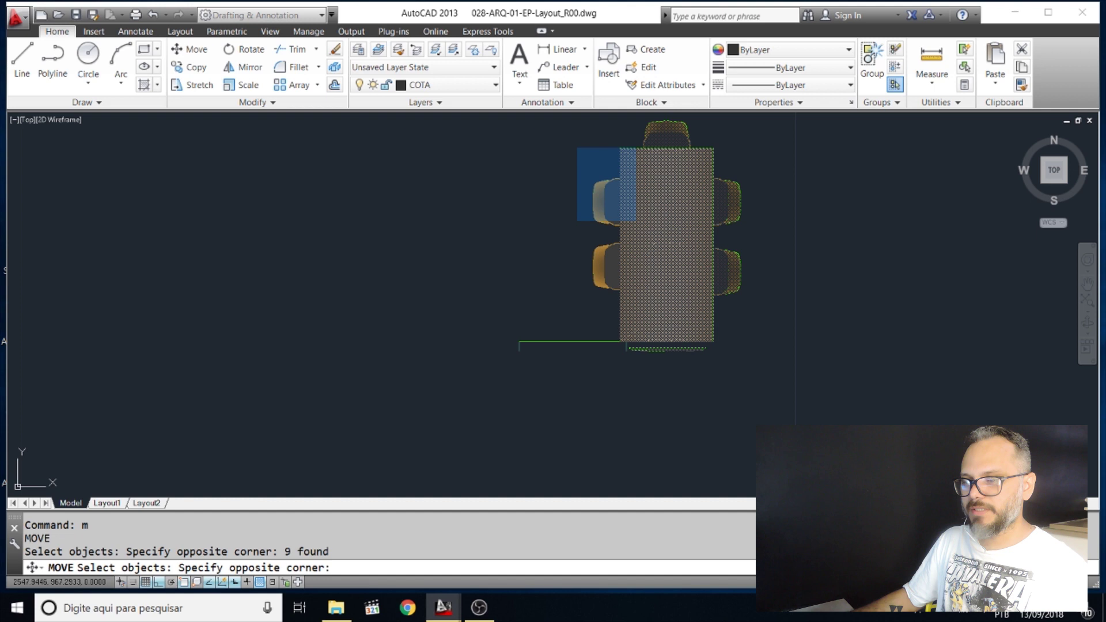
click(720, 352)
key(Return)
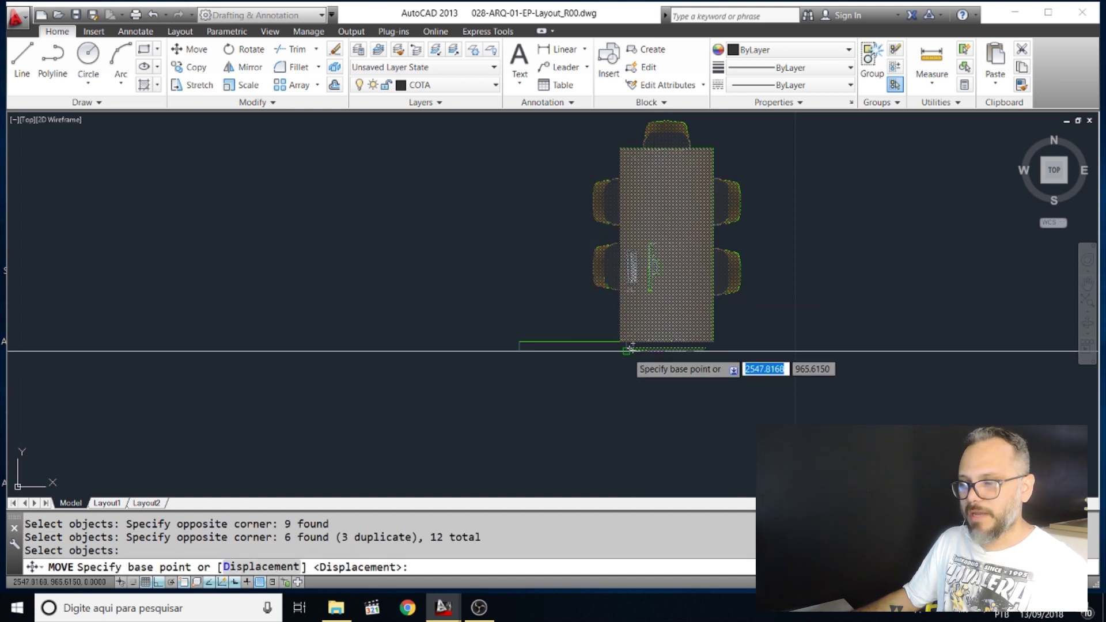
click(626, 351)
scroll(654, 354, down, 2)
middle_drag(656, 354, 349, 321)
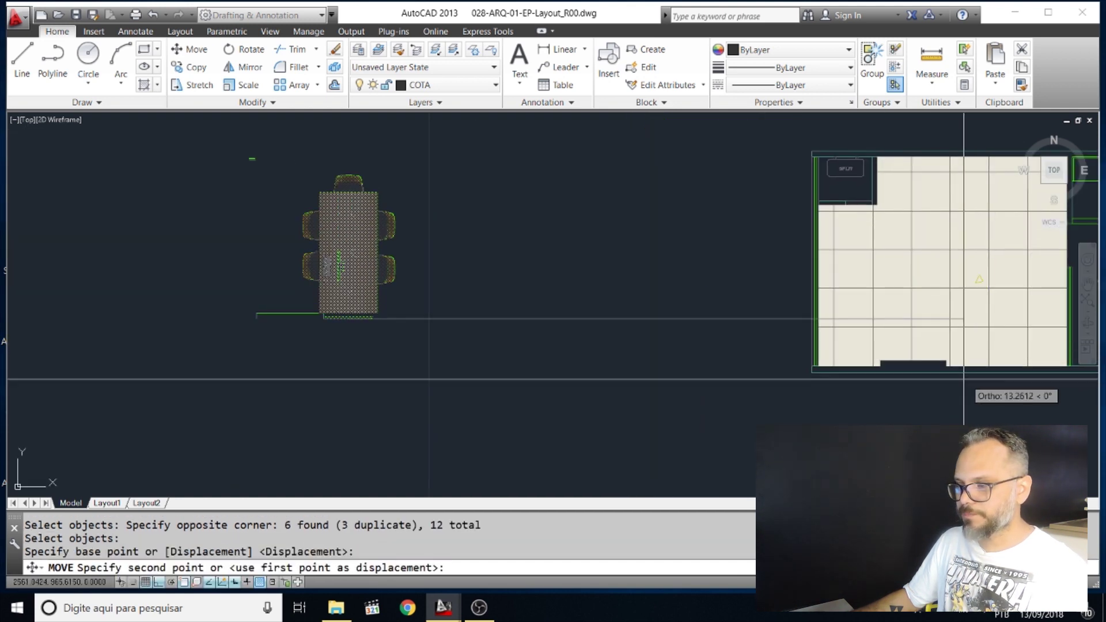
click(946, 366)
scroll(922, 357, down, 3)
key(Escape)
scroll(769, 314, up, 5)
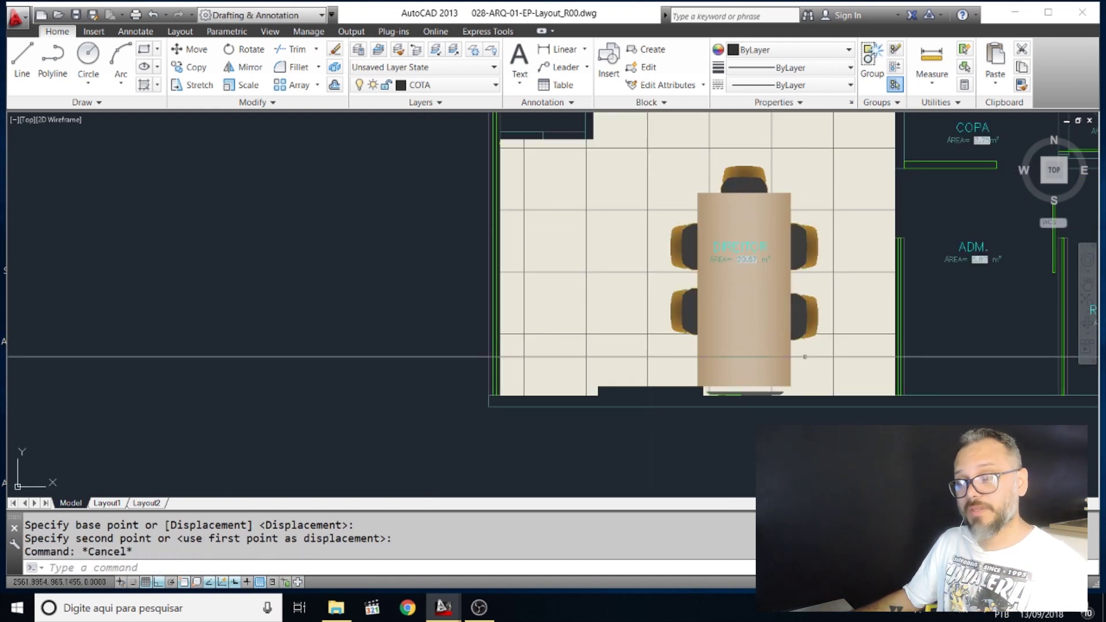
Bring the diretoria floor block in front of the table, chairs and walls in the draw order
click(861, 268)
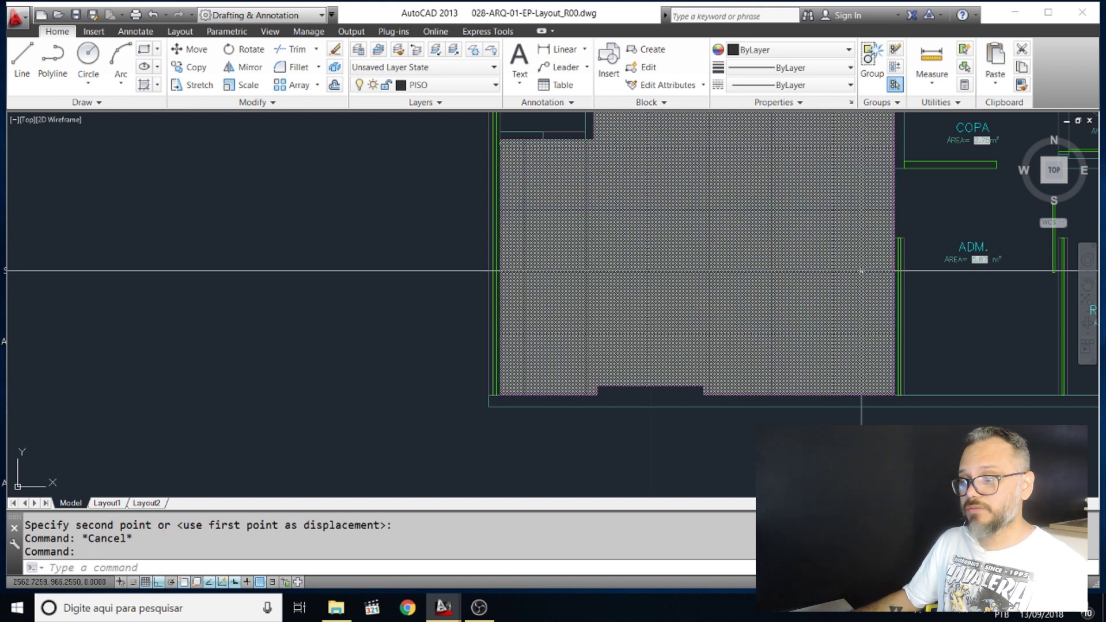
key(Escape)
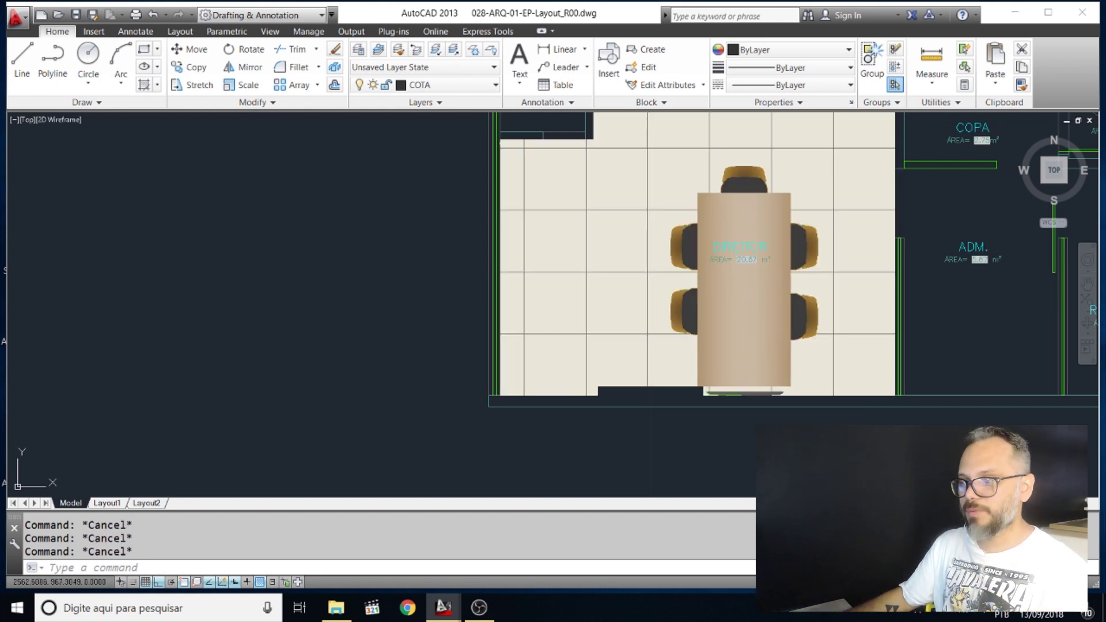
click(861, 267)
key(Escape)
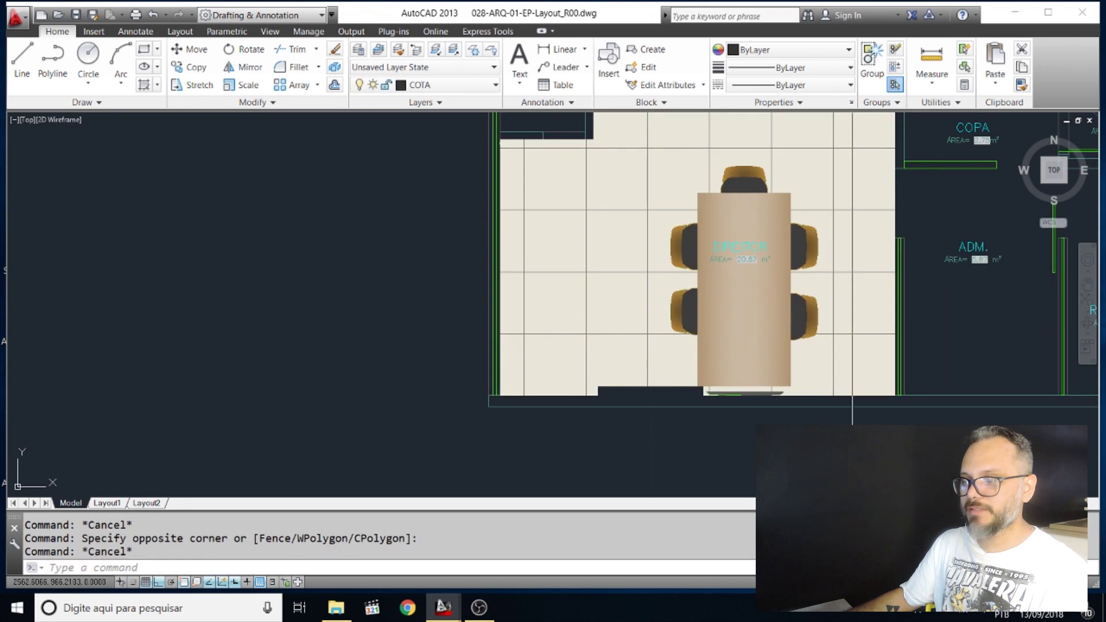
click(857, 268)
right_click(856, 268)
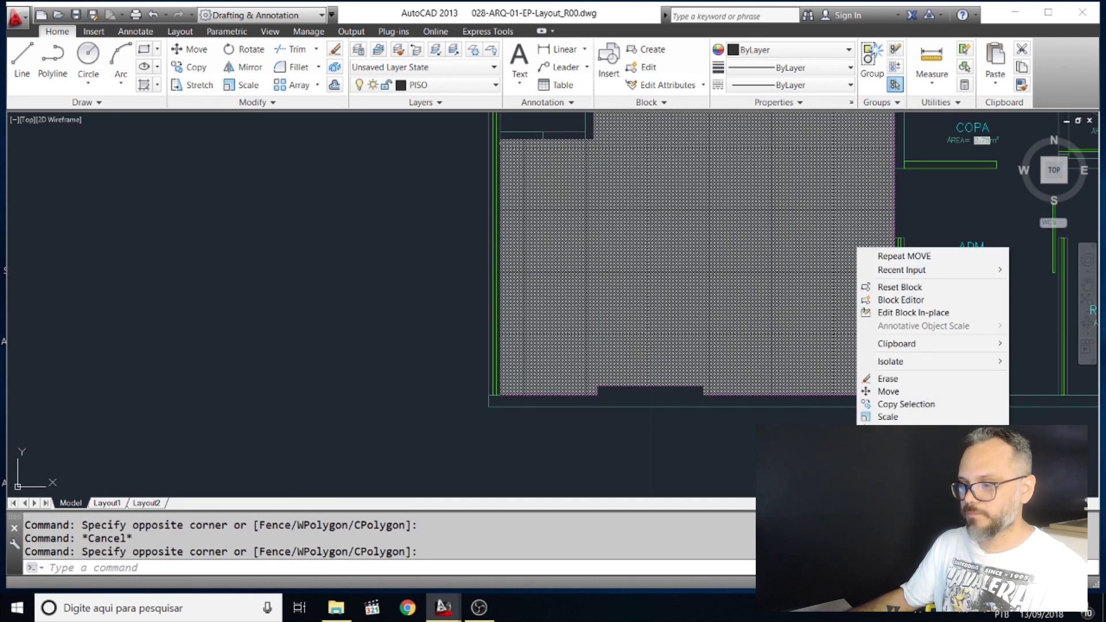
key(Escape)
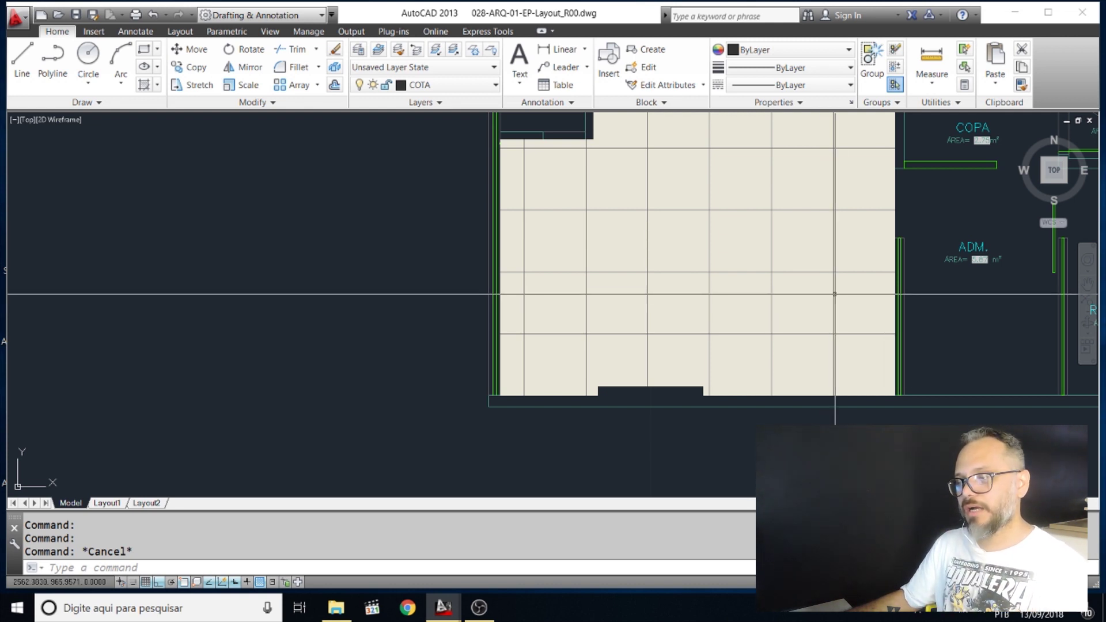
Send the diretoria floor block to the back of the draw order, behind the walls and furniture
click(834, 295)
right_click(835, 299)
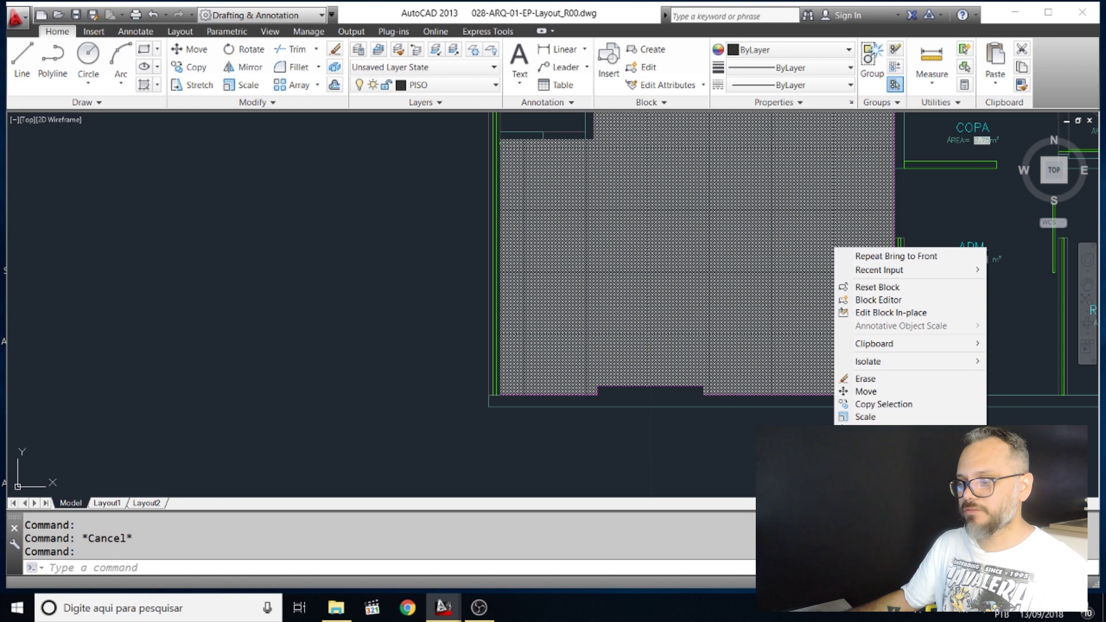
click(740, 454)
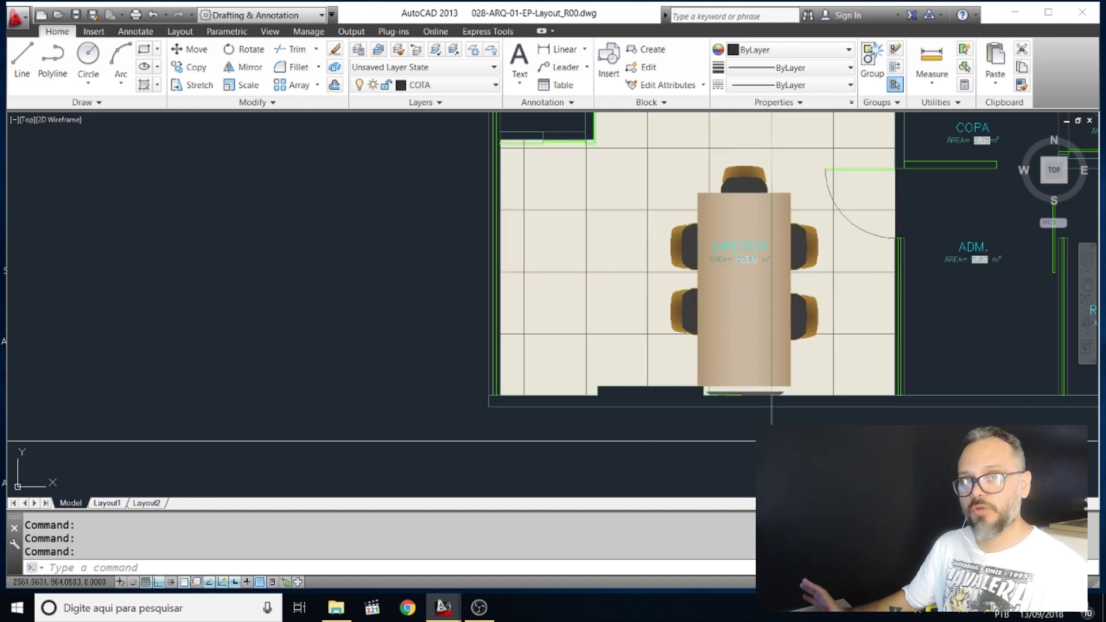
Bring the meeting table's AR-RROOF wood grain hatch in front of its gradient fill
click(767, 345)
right_click(768, 236)
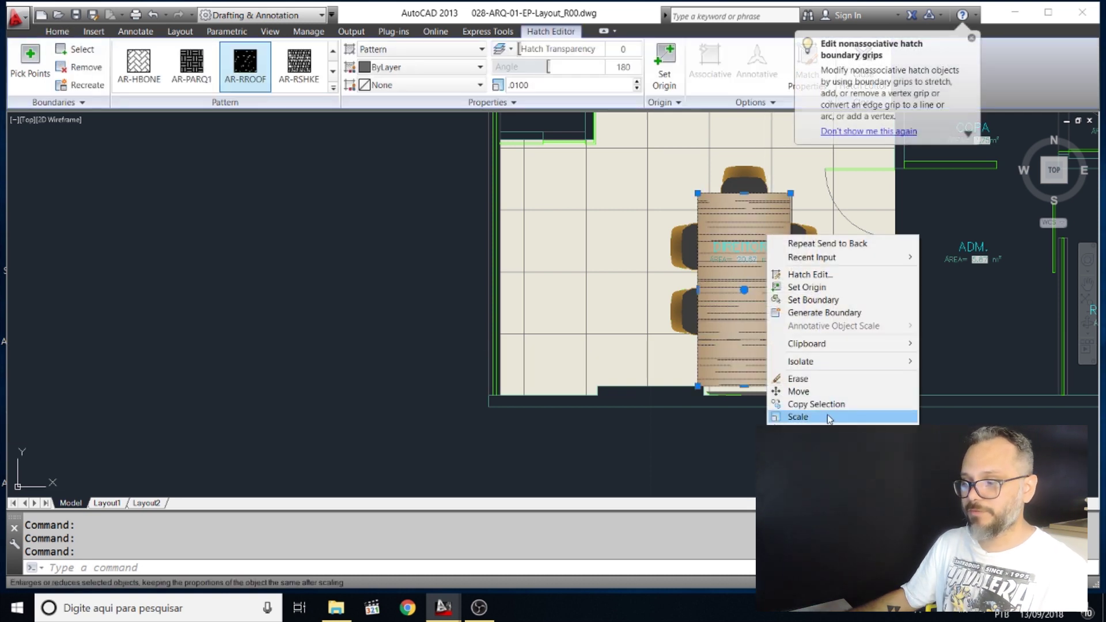
key(Escape)
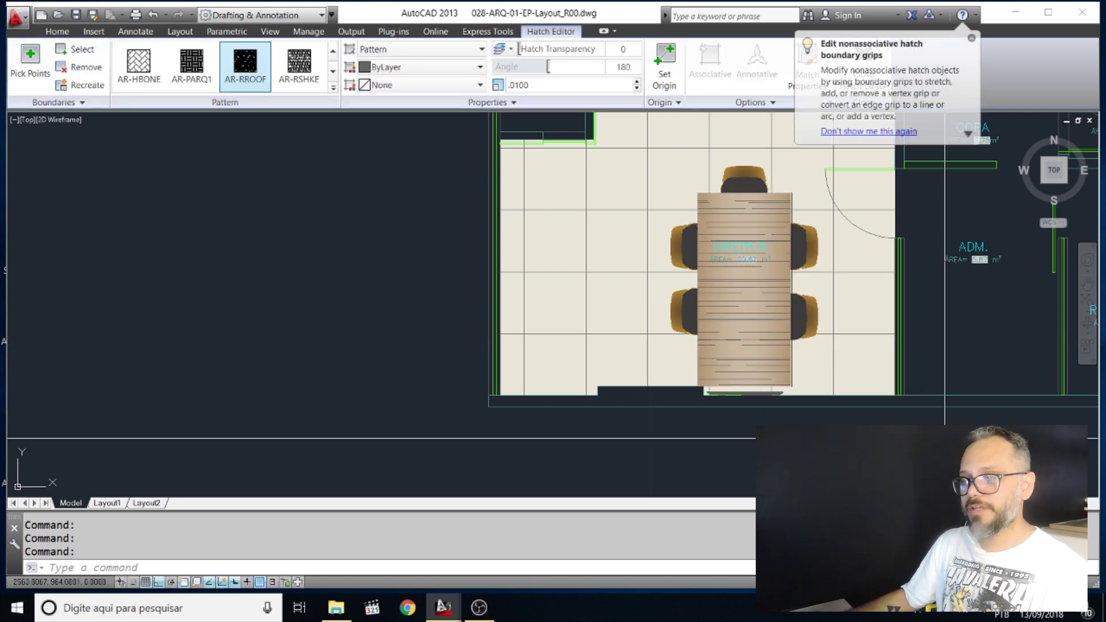
key(Escape)
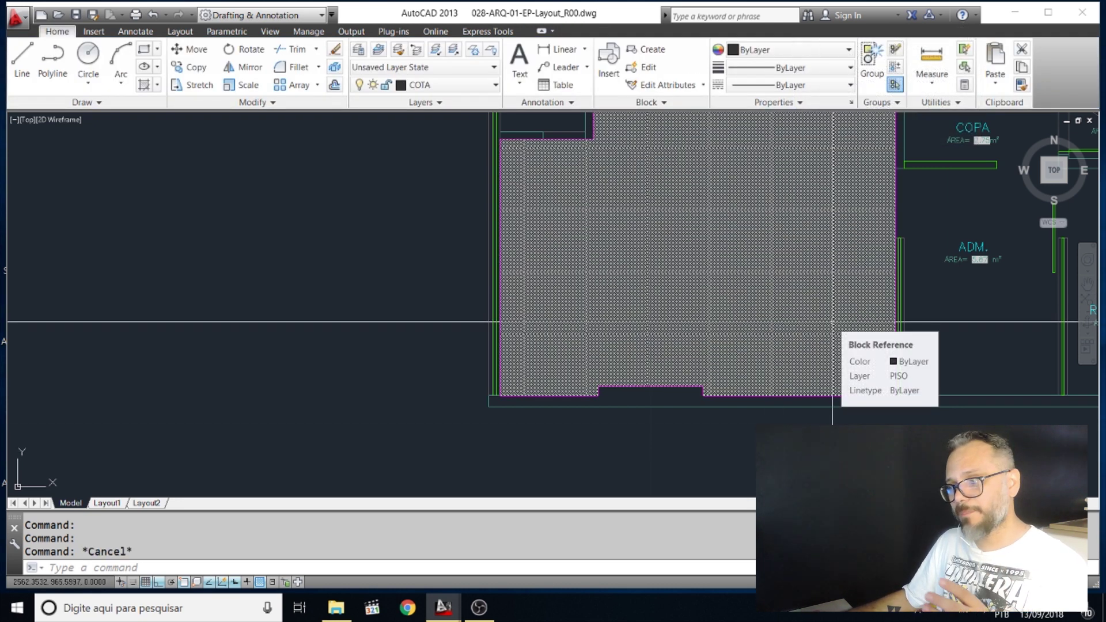
Try erasing the meeting table's gradient fill, and undo the erase
middle_drag(835, 311, 803, 373)
middle_drag(826, 422, 826, 423)
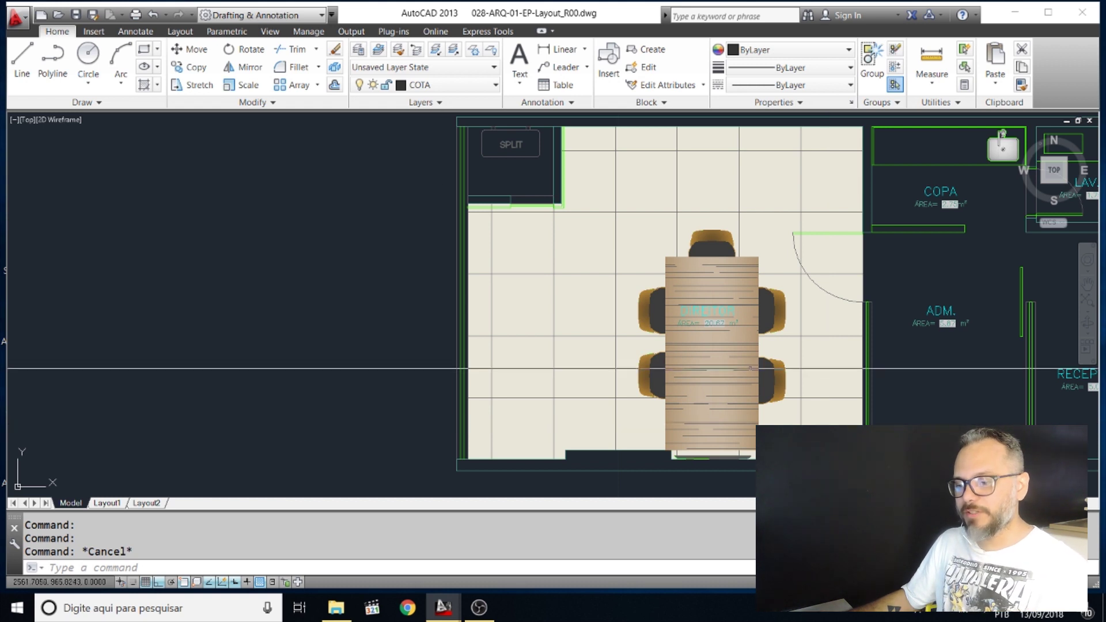
click(731, 343)
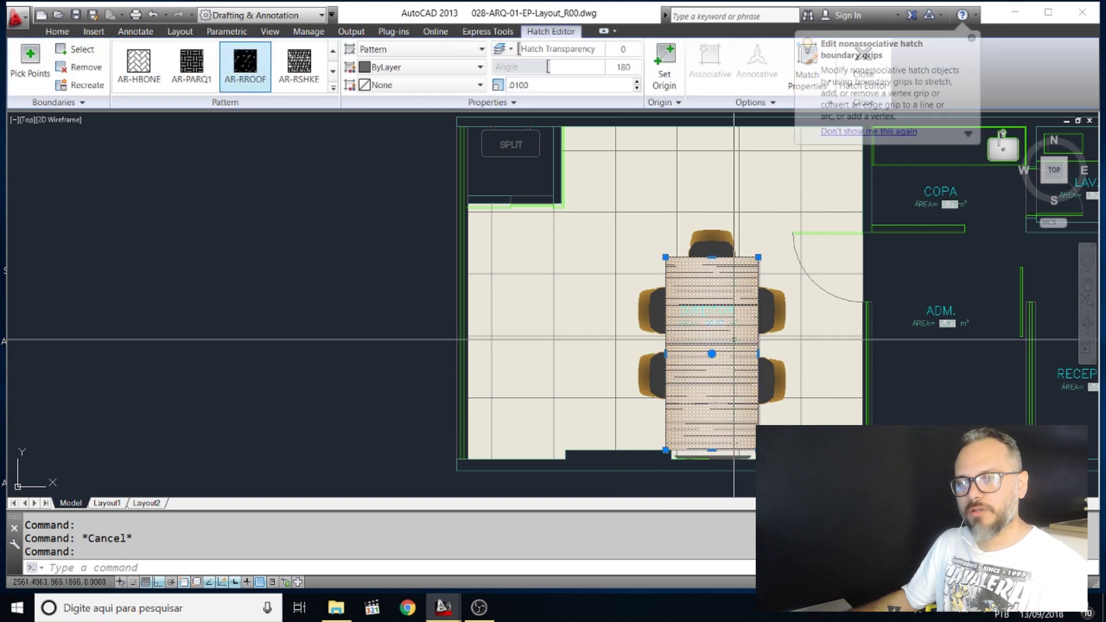
key(Escape)
click(747, 340)
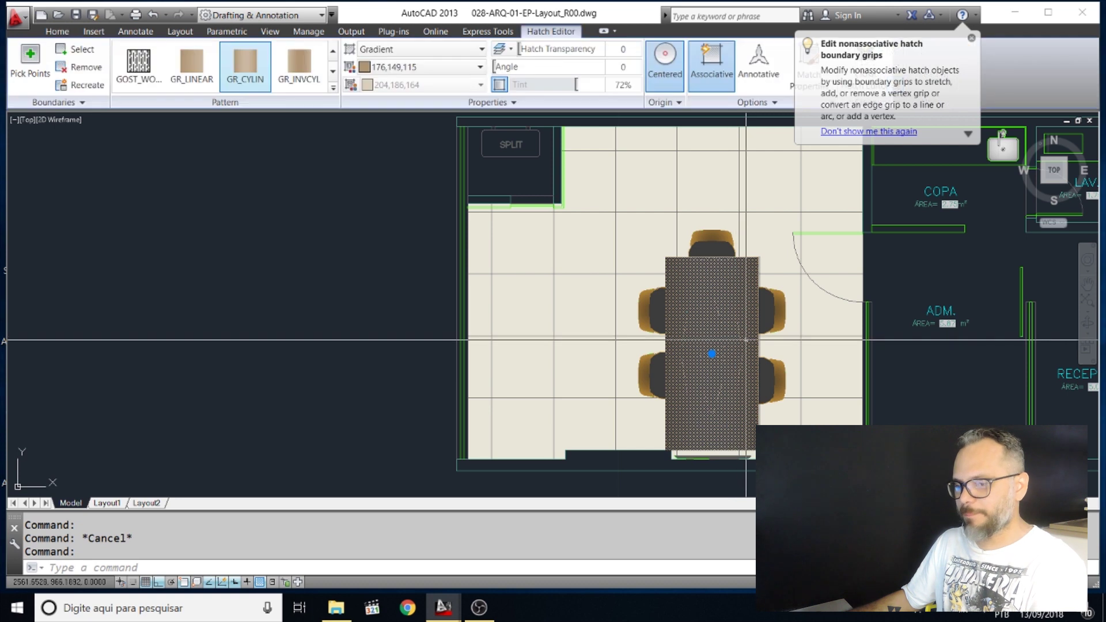
key(Delete)
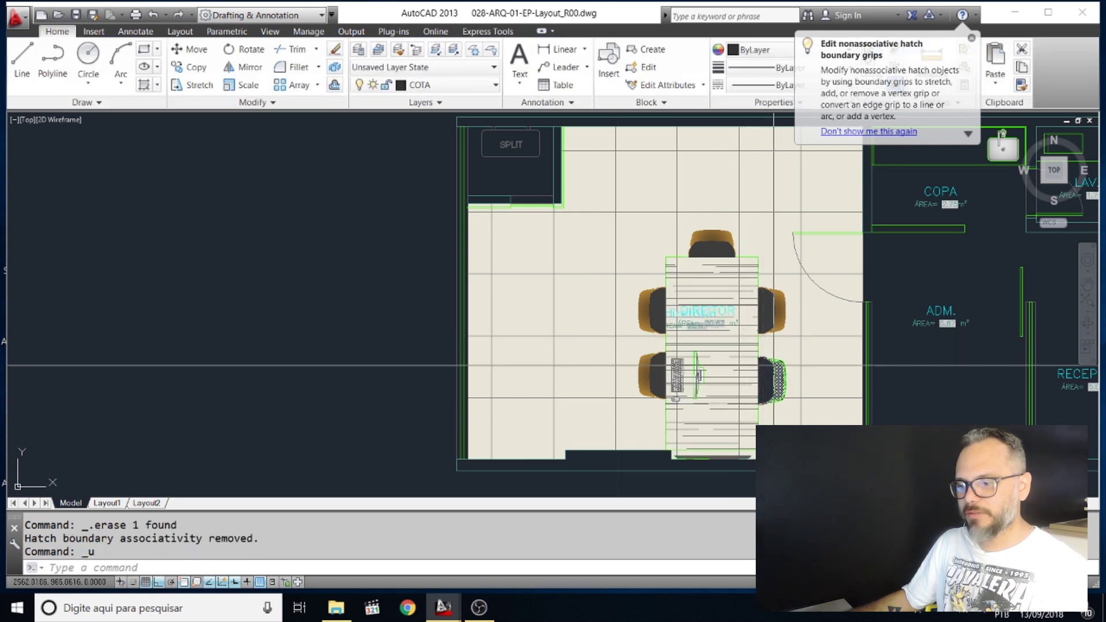
key(ctrl+z)
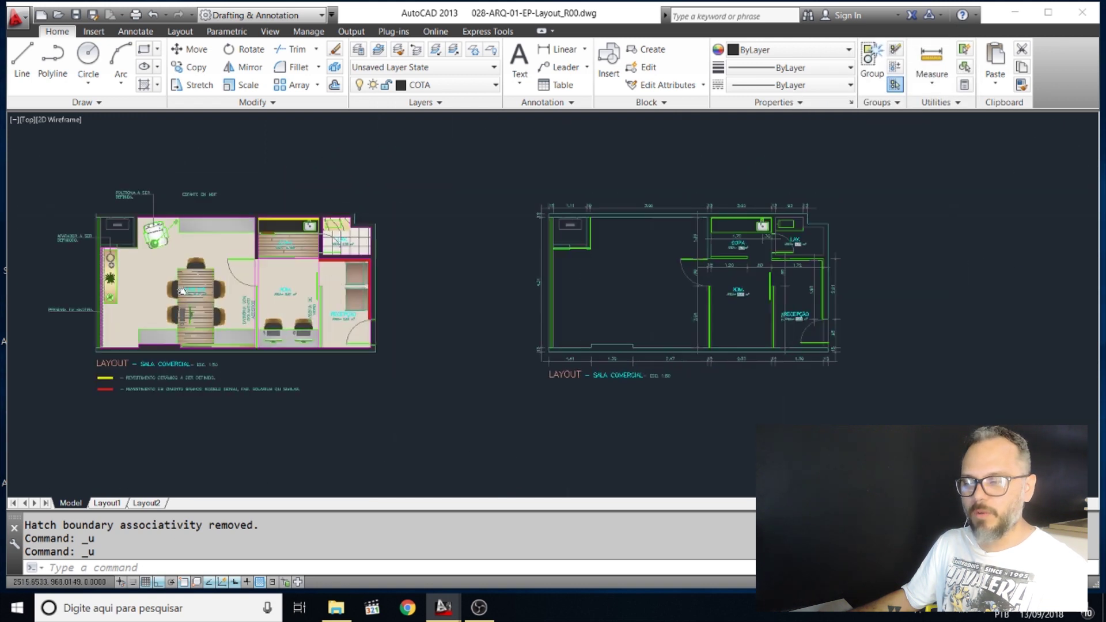
scroll(408, 209, down, 3)
middle_drag(408, 210, 208, 219)
scroll(576, 323, up, 5)
scroll(827, 290, up, 2)
key(Escape)
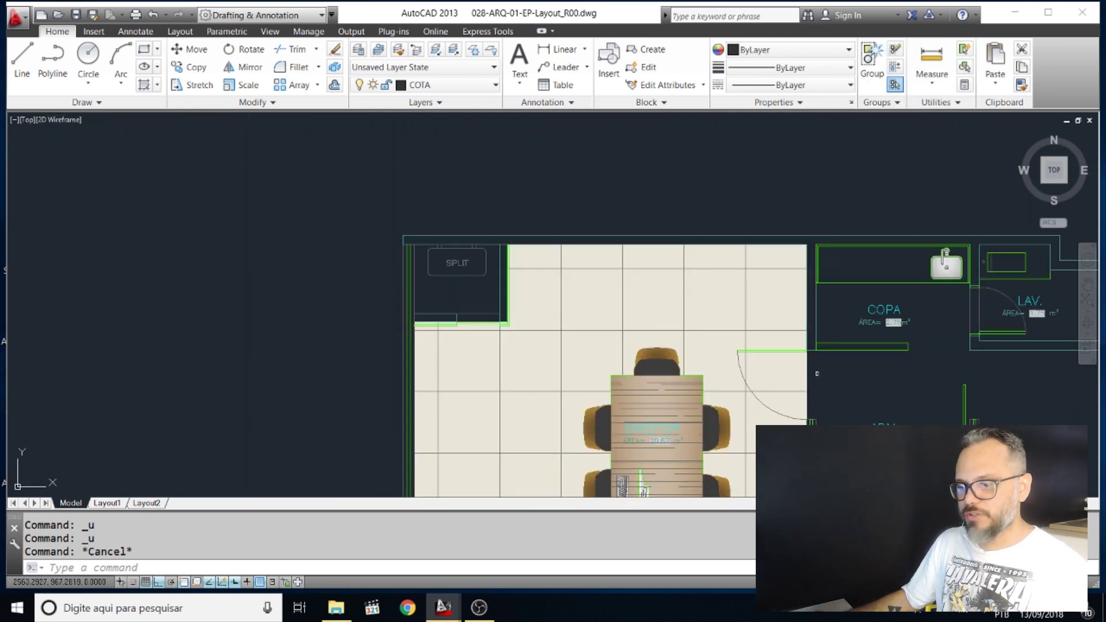
key(Return)
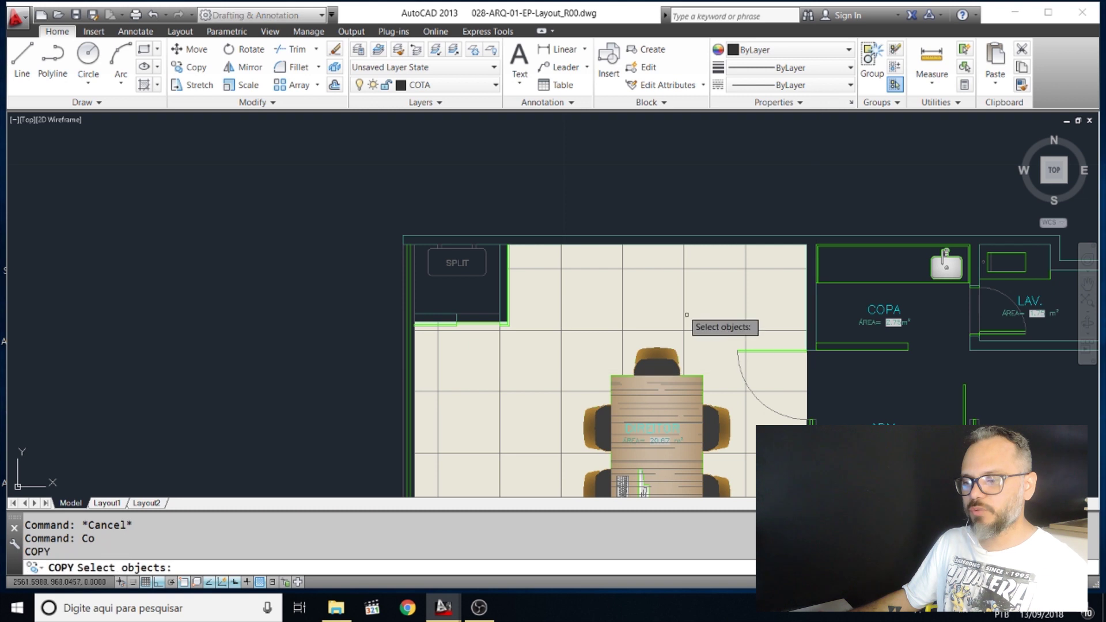
scroll(726, 324, down, 2)
middle_drag(566, 269, 1098, 426)
scroll(576, 369, down, 3)
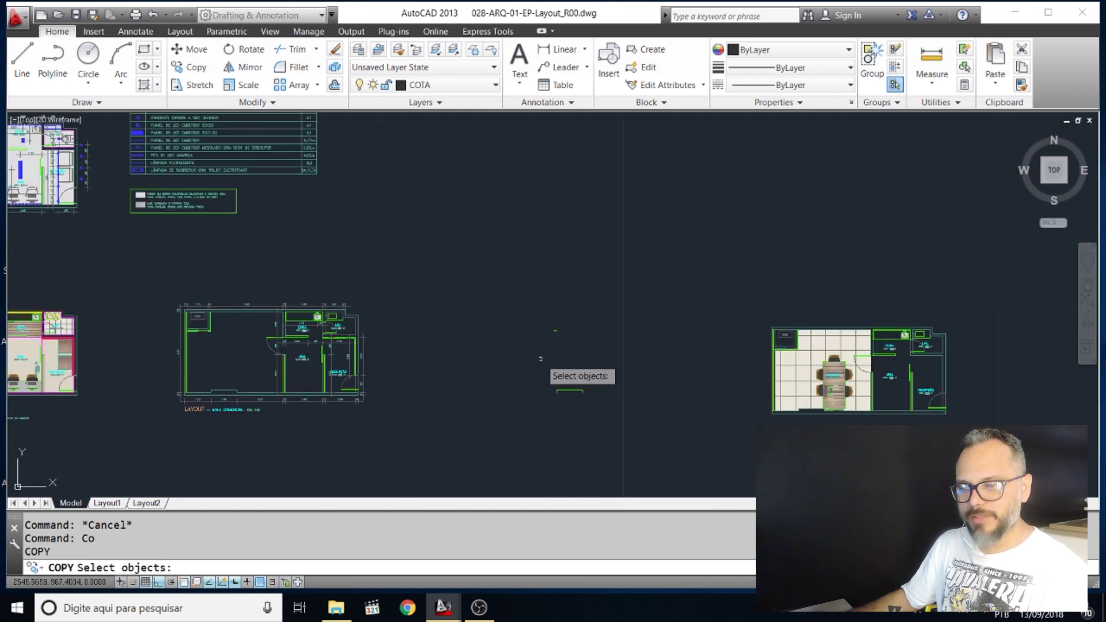
scroll(514, 385, up, 3)
scroll(817, 351, up, 4)
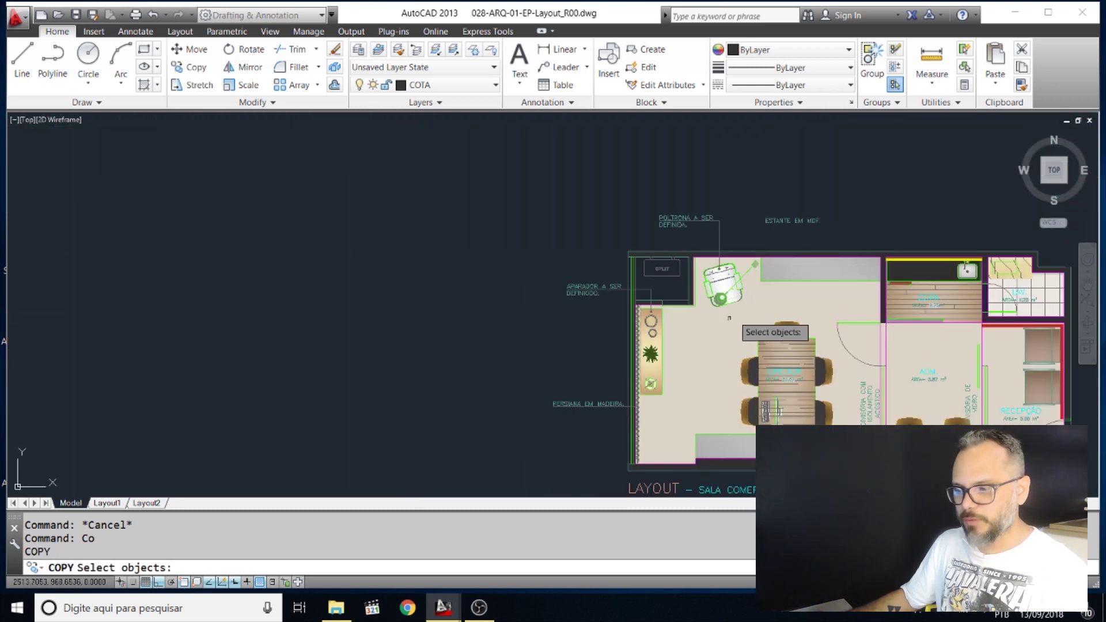
middle_drag(730, 318, 663, 262)
key(Escape)
key(Escape)
key(Escape)
Erase the solid beige floor hatch from the furnished commercial room layout
click(667, 329)
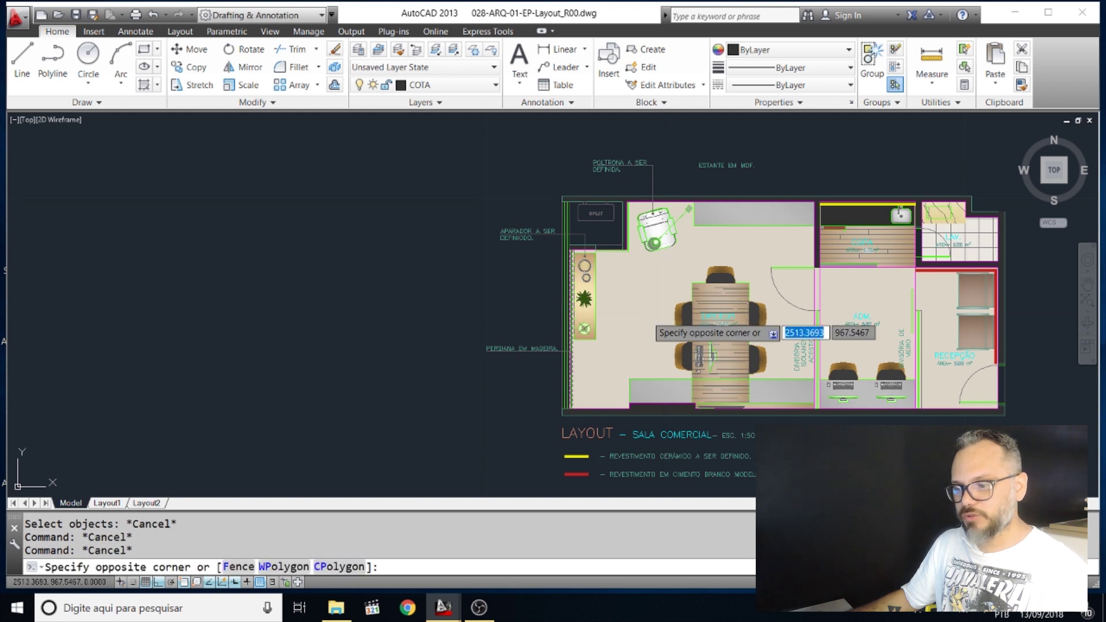
click(630, 291)
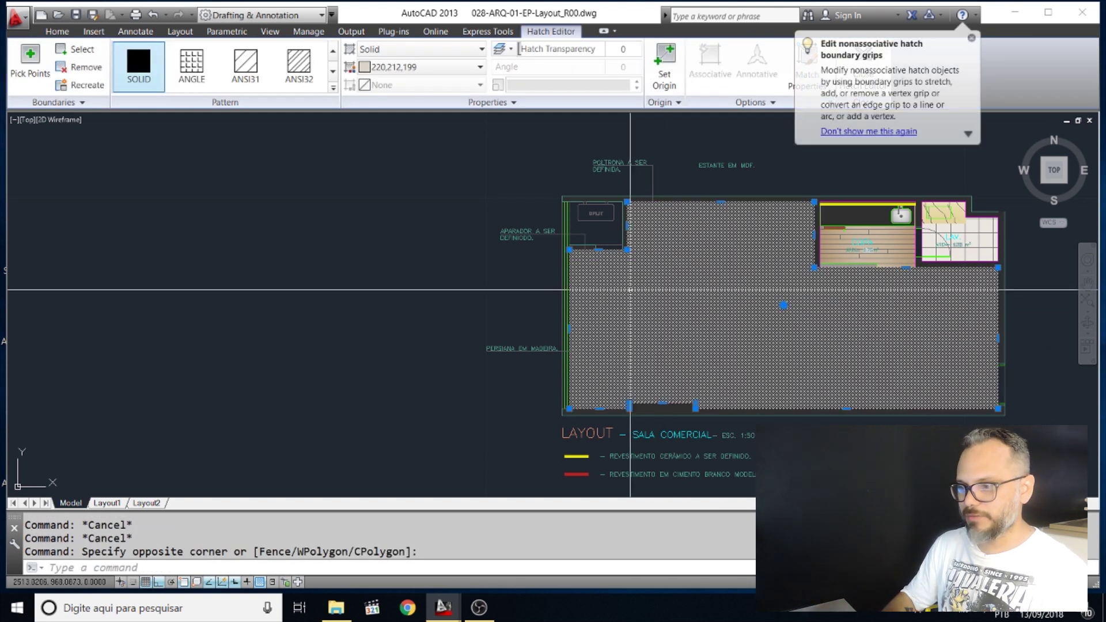
key(Delete)
scroll(657, 334, up, 3)
key(Escape)
key(Escape)
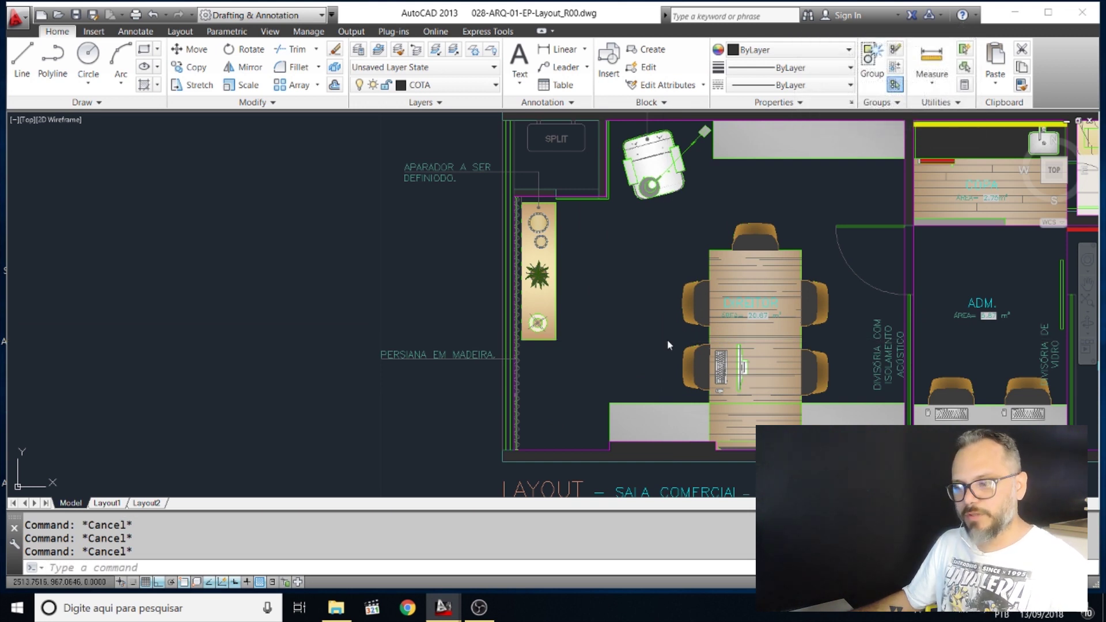
Save the drawing as a copy named 028-ARQ-01-EP-Layout_R00_teste in the same folder
key(ctrl+shift+s)
click(567, 436)
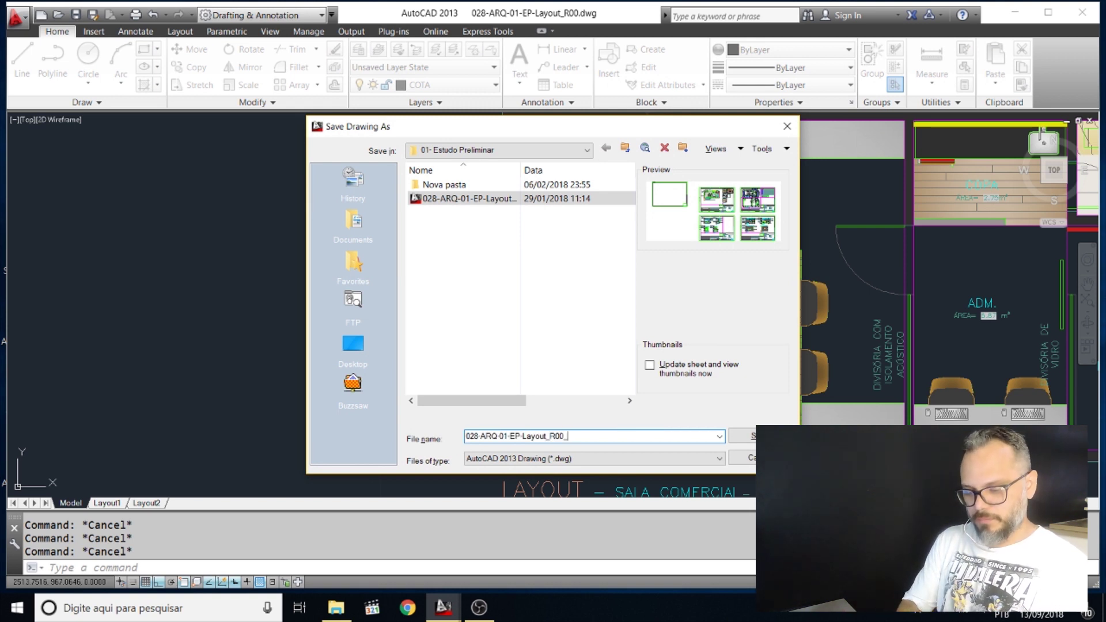
key(Return)
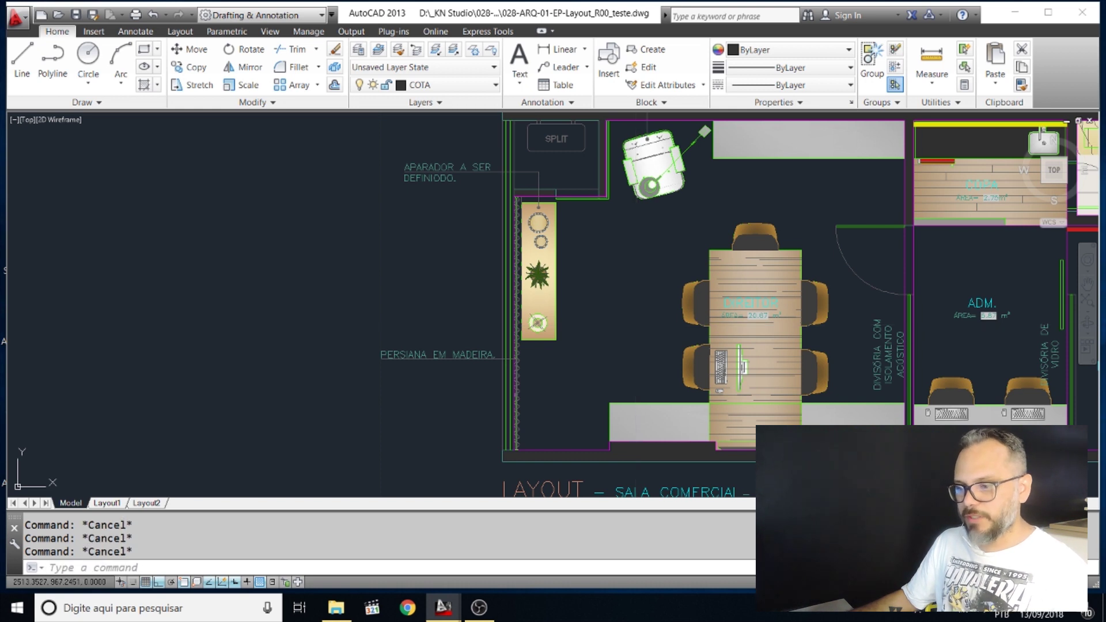
Hatch the furnished diretoria's free floor area around the furniture with the user-defined pattern at 0.8 spacing
text(h)
key(Return)
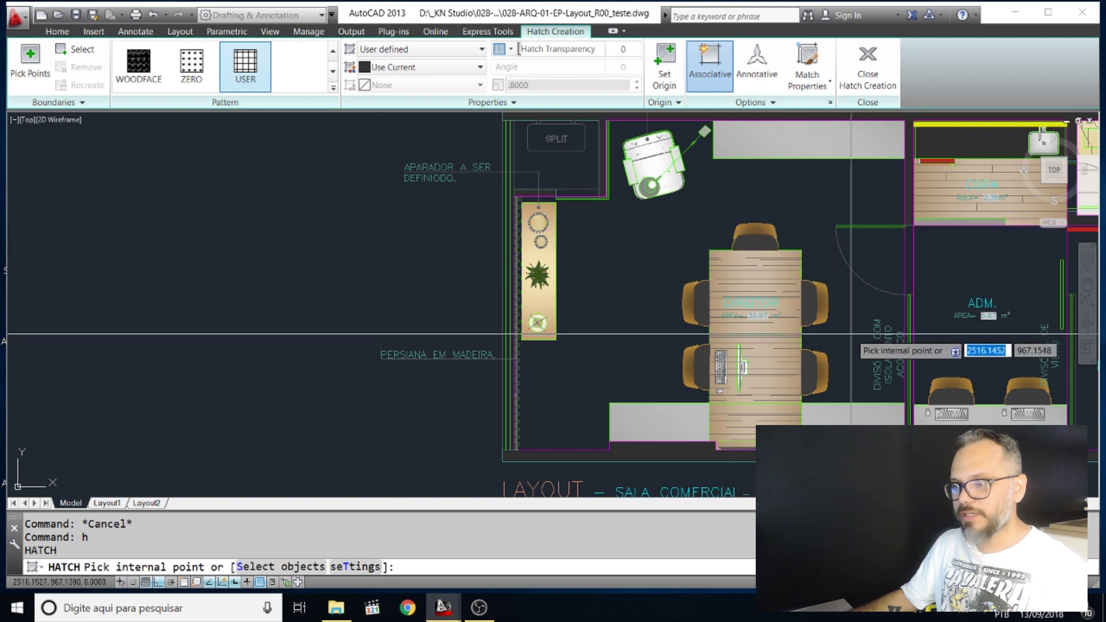
click(836, 287)
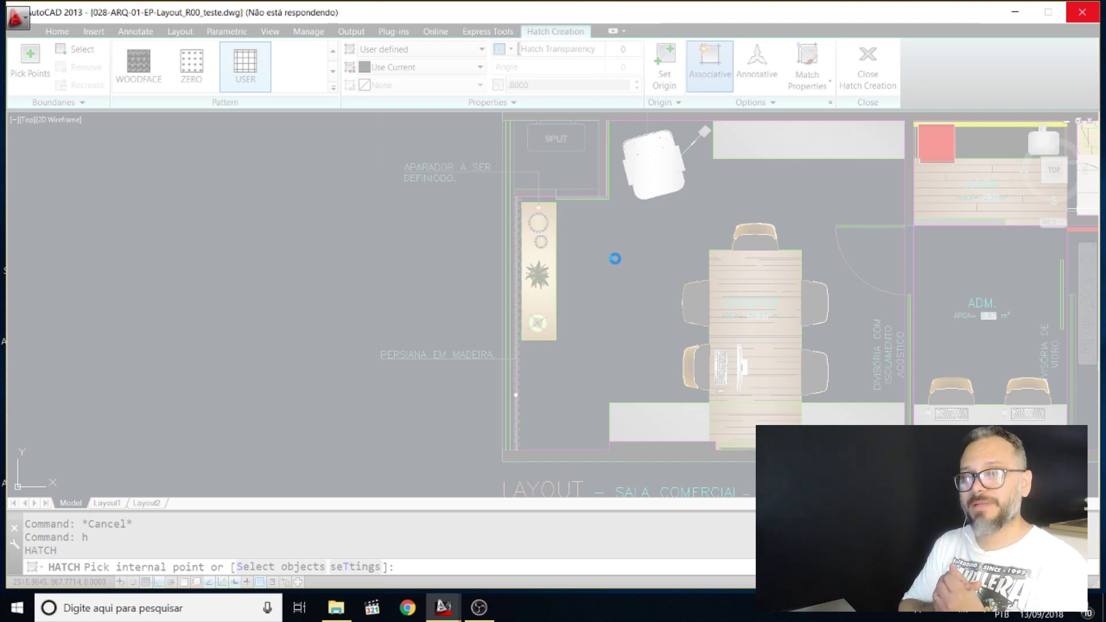
key(Return)
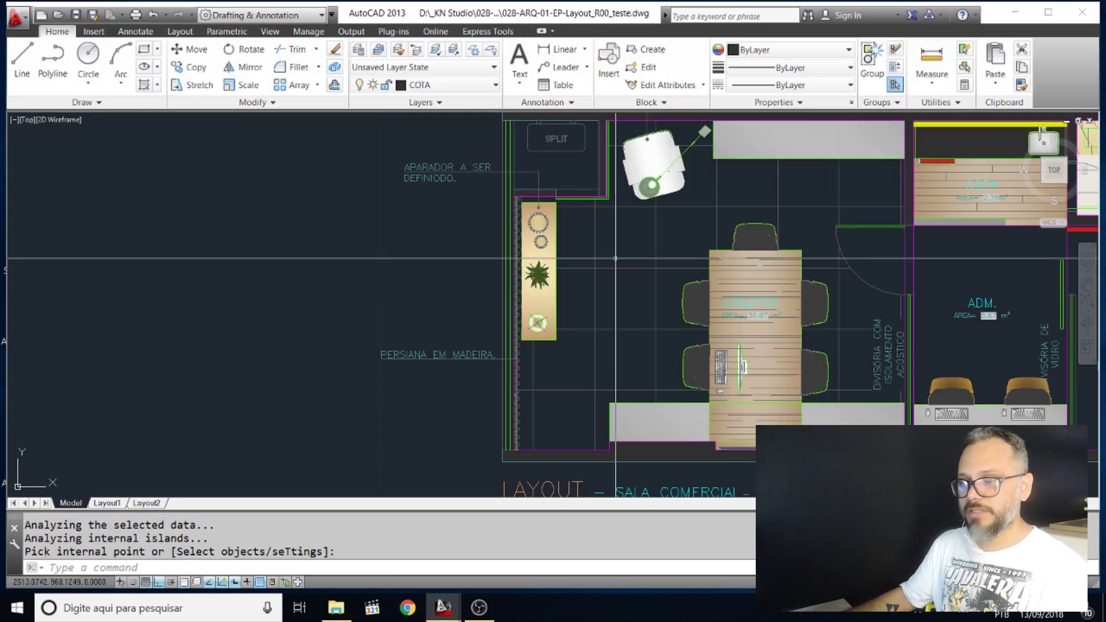
key(Escape)
key(Escape)
key(Escape)
Move the diretoria's tile hatch 10 units straight left out of the furnished plan to inspect its gaps
middle_drag(650, 301, 788, 297)
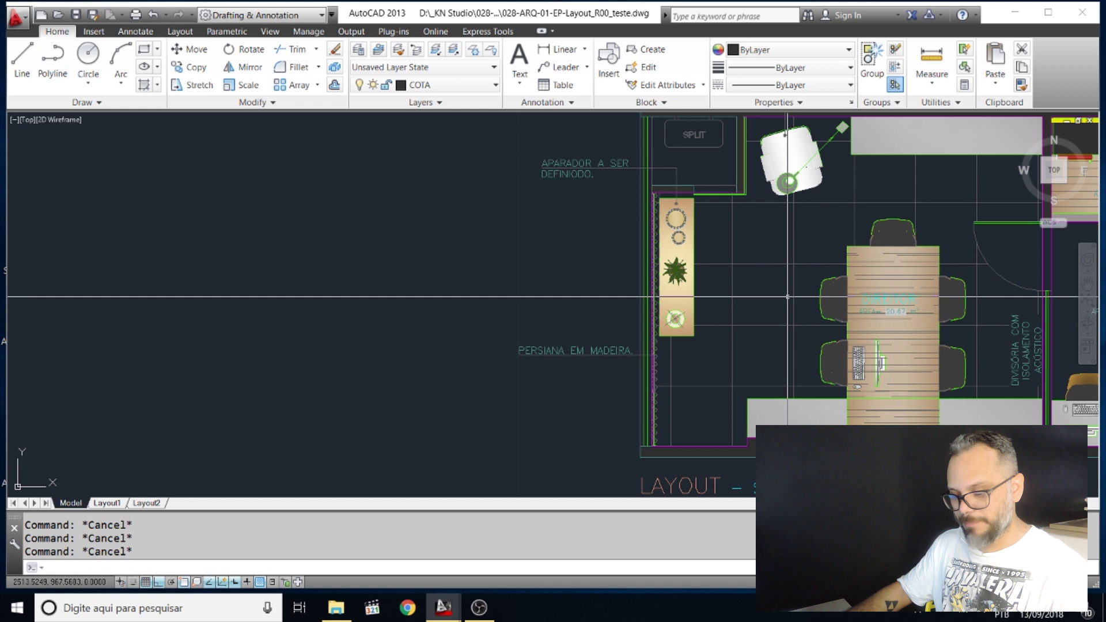
text(m)
key(Return)
click(770, 259)
click(795, 297)
key(Return)
click(795, 296)
text(10)
key(Return)
key(Escape)
middle_drag(616, 296, 964, 316)
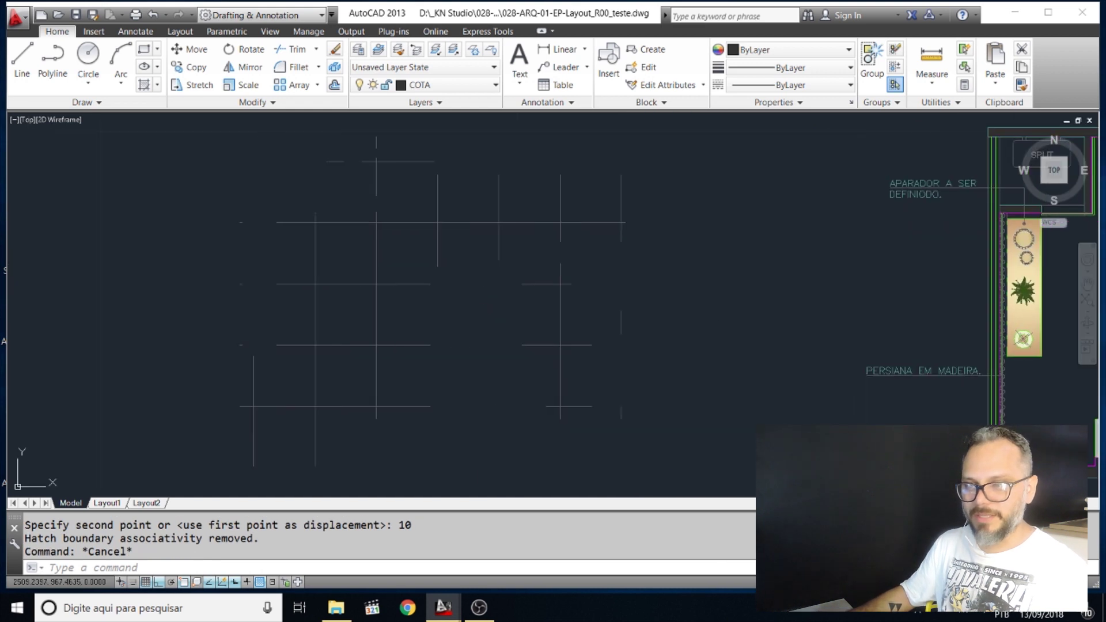
mouse_move(521, 333)
middle_down()
mouse_move(371, 334)
mouse_move(146, 295)
middle_up()
scroll(614, 340, down, 2)
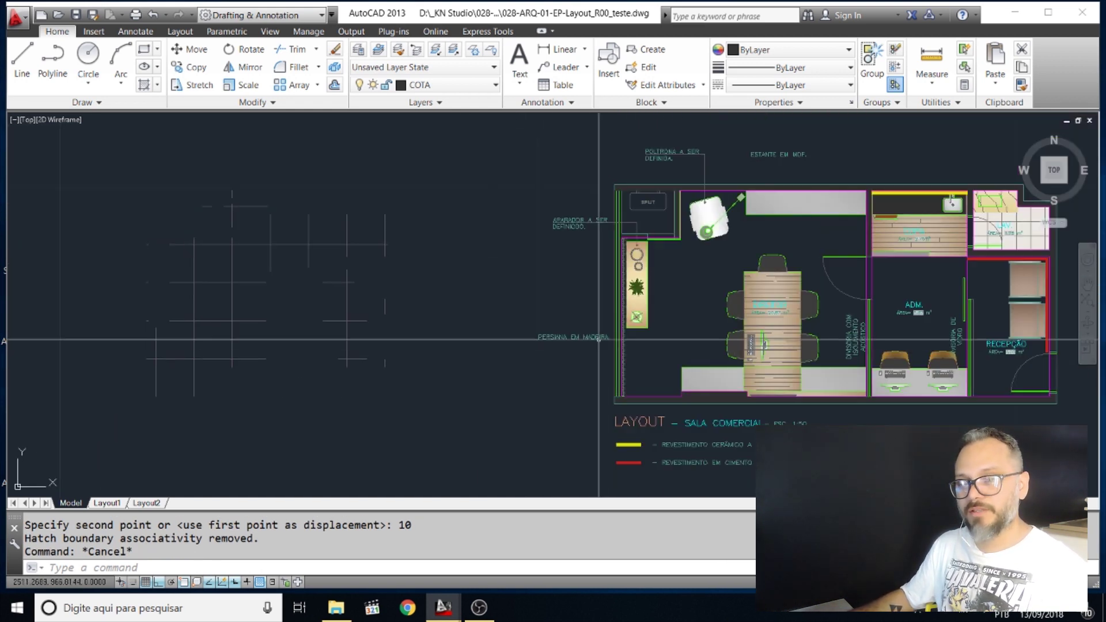
Undo the move of the tile hatch out of the furnished diretoria
key(ctrl+z)
key(ctrl+z)
key(ctrl+z)
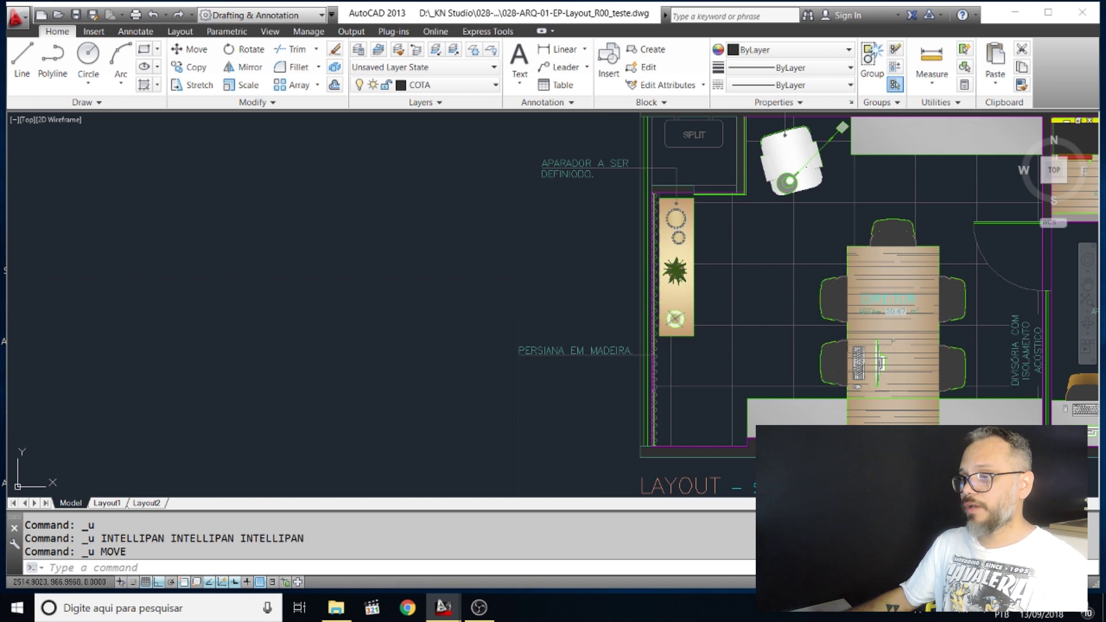
Compare the furnished layout's directly hatched floor with the separate plan that uses the floor block under the furniture
middle_drag(832, 244, 717, 246)
middle_drag(741, 309, 637, 318)
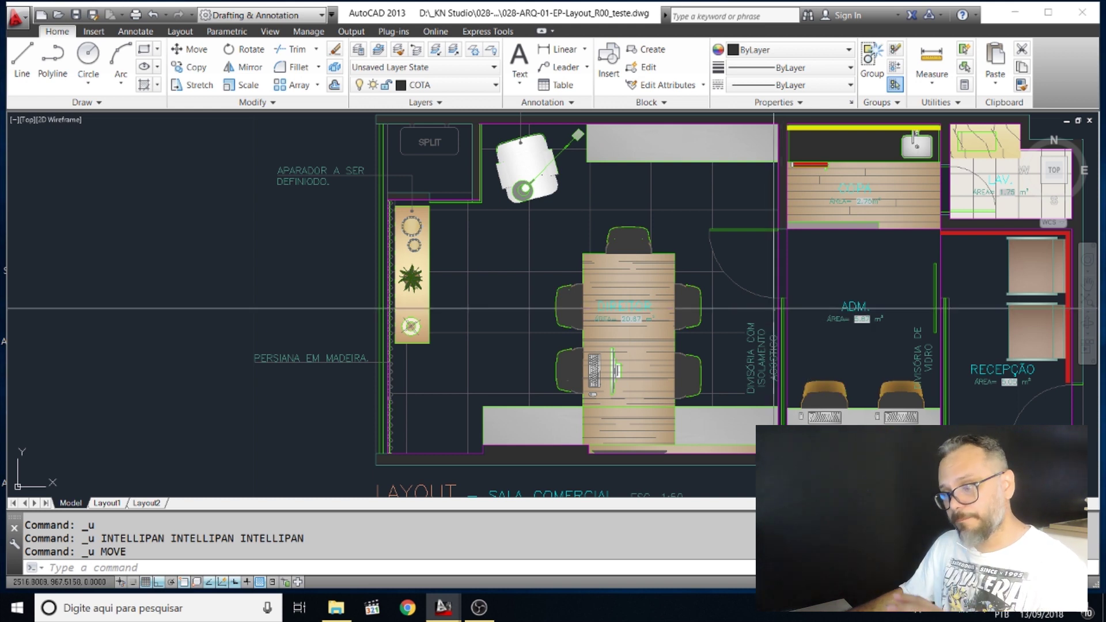
scroll(772, 308, down, 5)
middle_drag(720, 317, 251, 292)
middle_drag(753, 309, 467, 306)
middle_drag(680, 327, 450, 307)
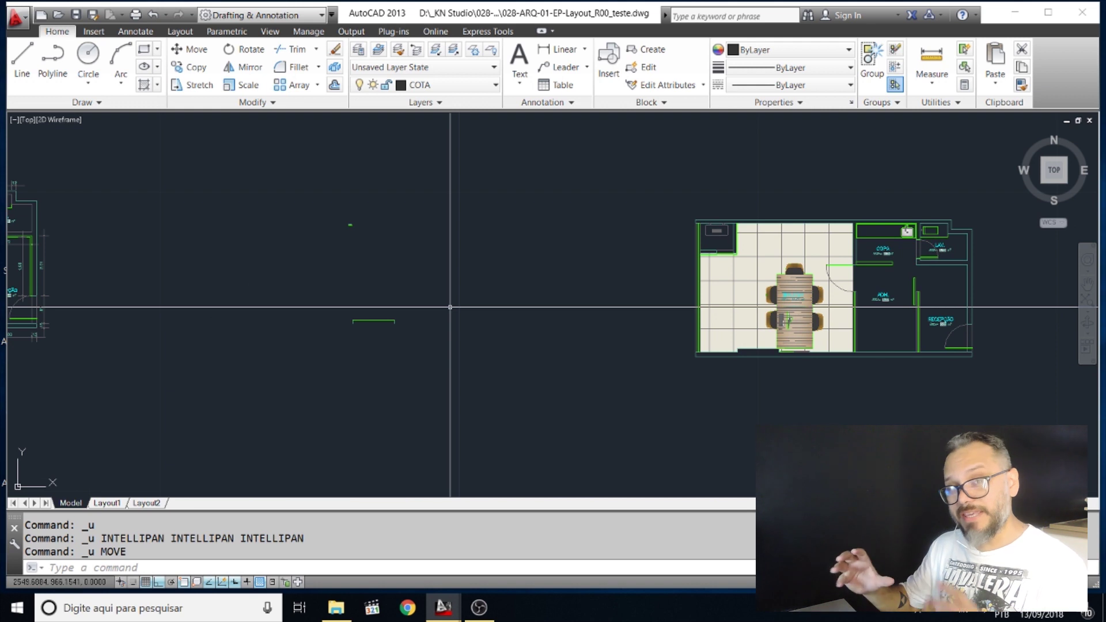
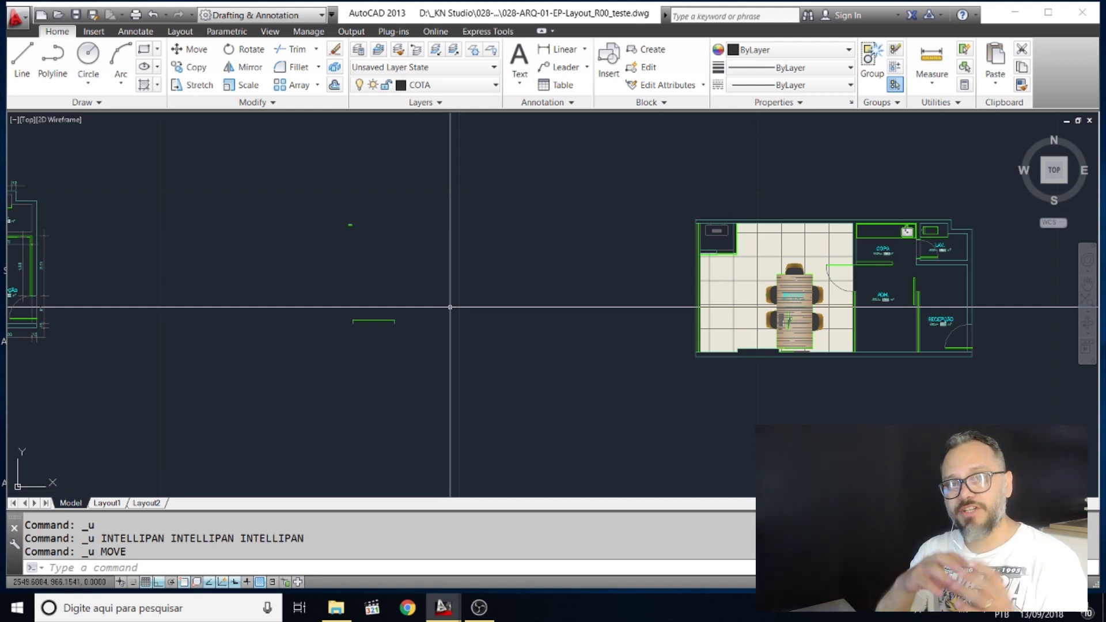
scroll(450, 307, down, 5)
scroll(611, 372, up, 3)
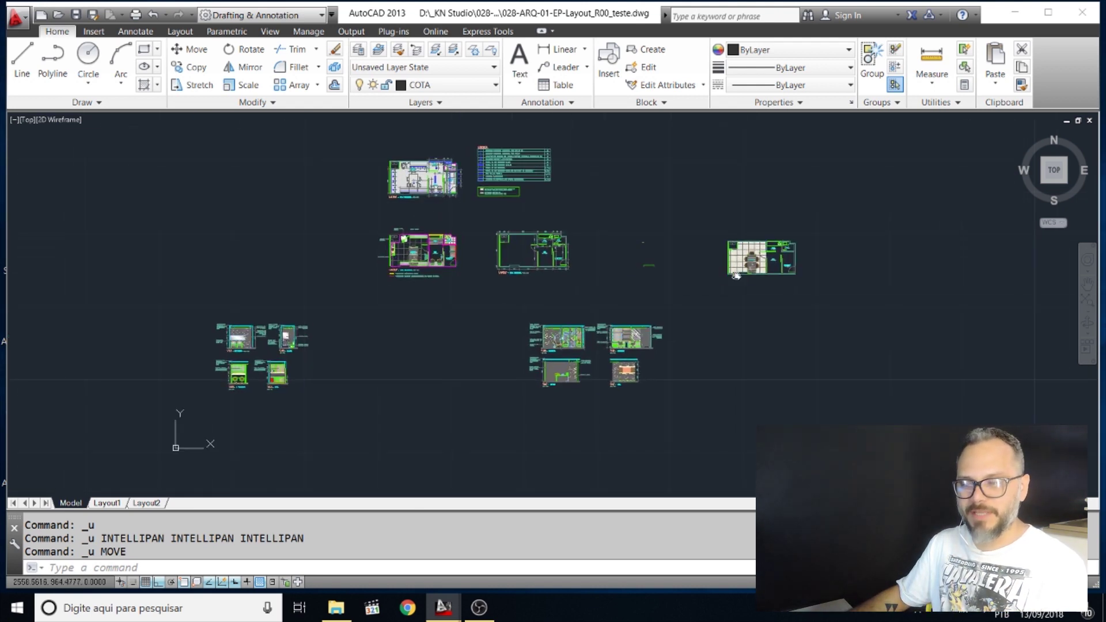
Examine the V.05 Diretoria elevation, checking how the armchair and floor lamp overlap the patterned wall block behind them
scroll(611, 373, up, 8)
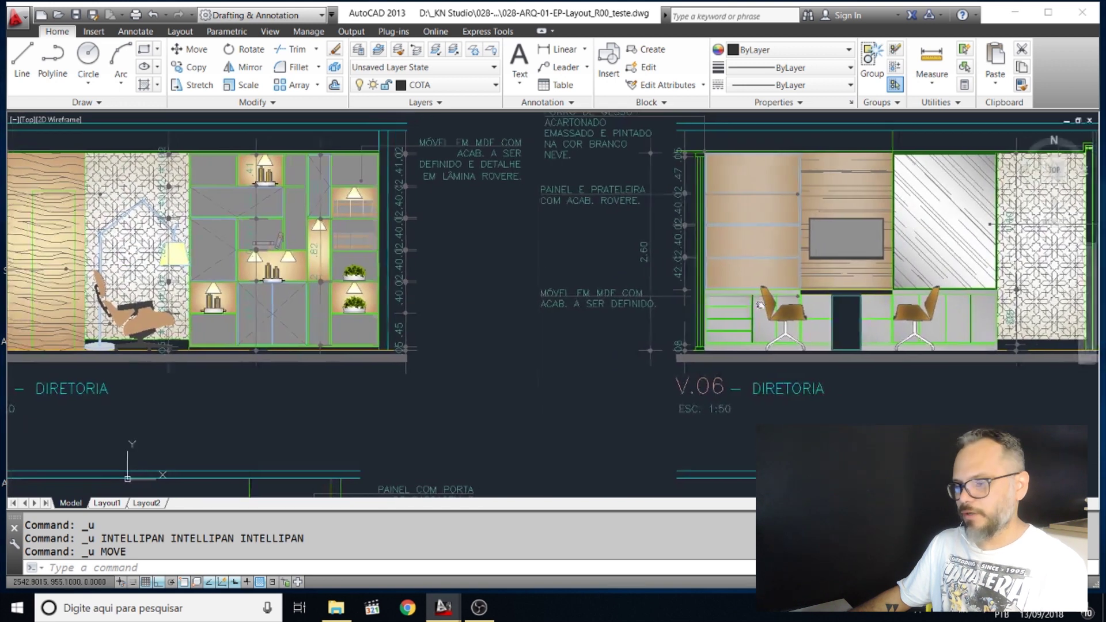
scroll(375, 340, up, 2)
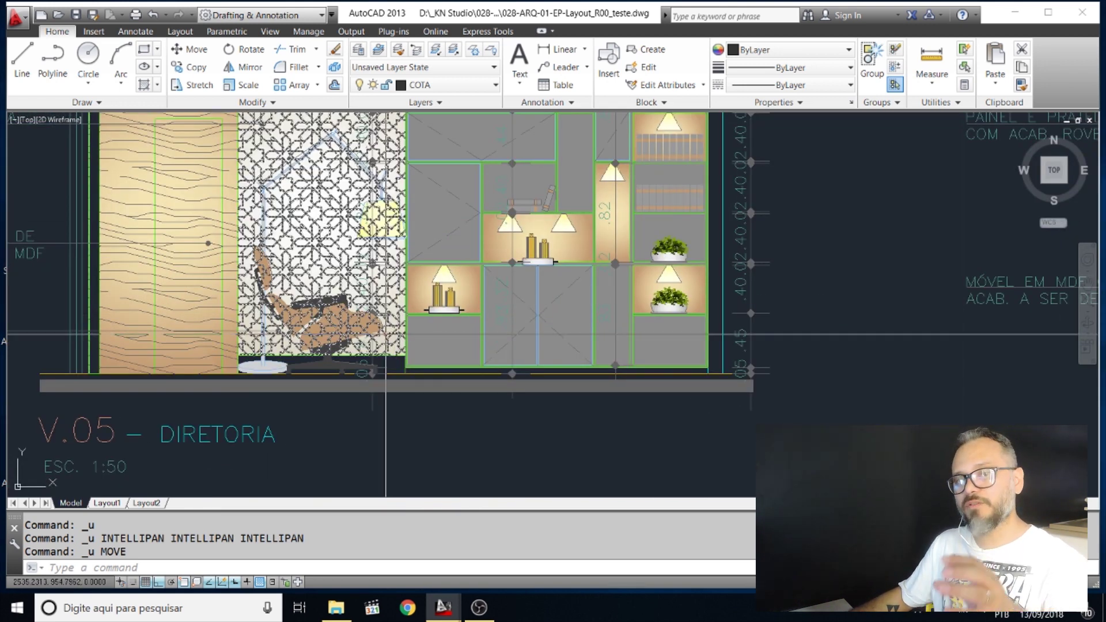
click(384, 335)
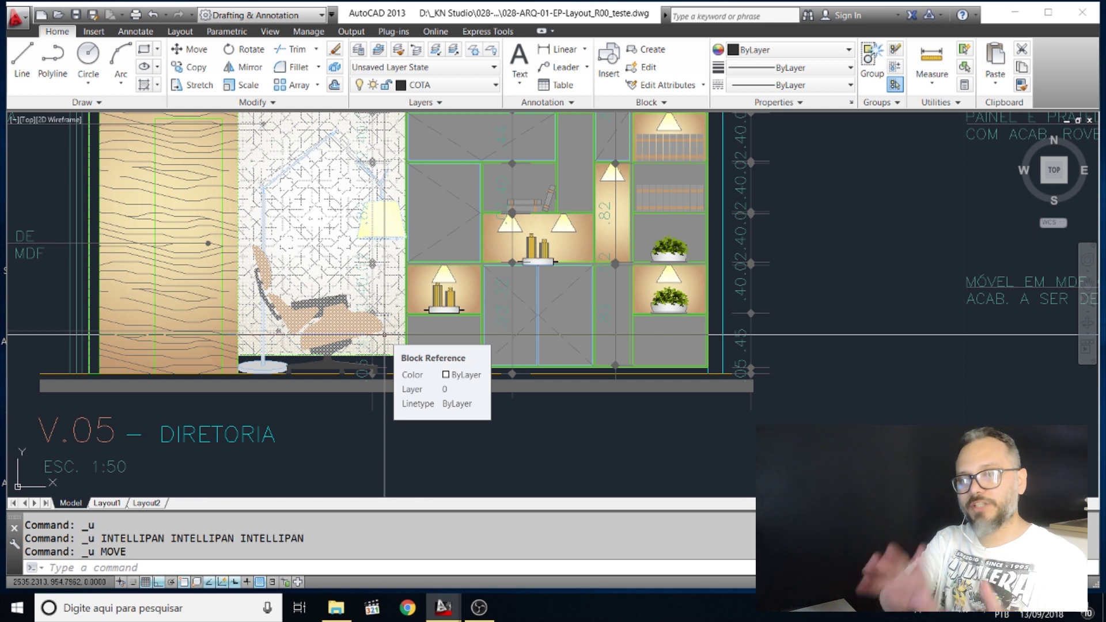
scroll(288, 327, up, 5)
scroll(288, 328, down, 8)
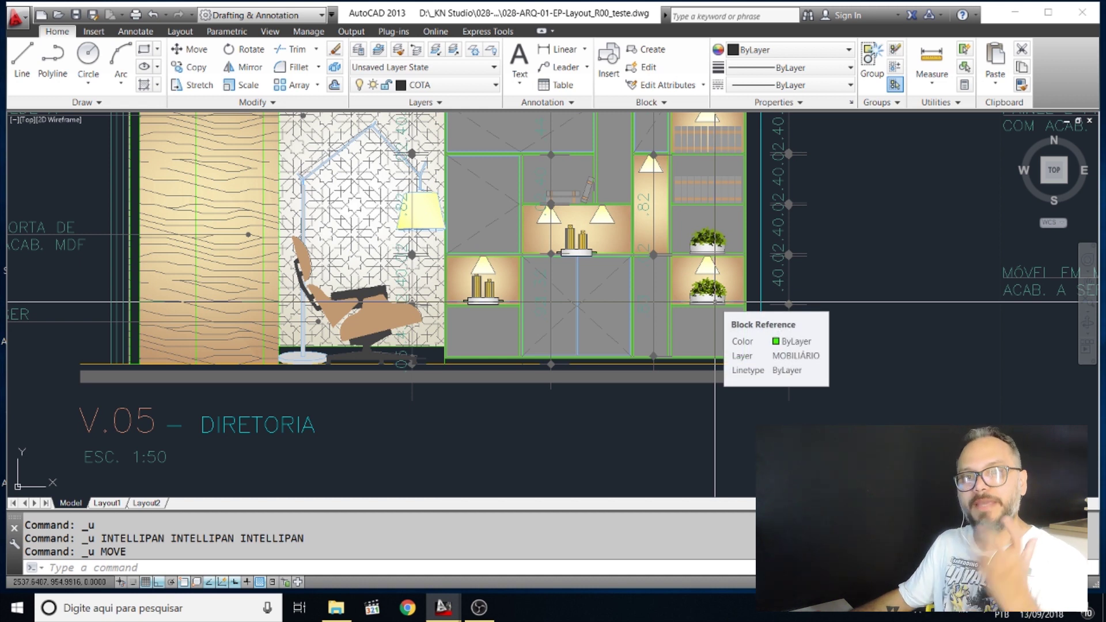
scroll(714, 301, down, 6)
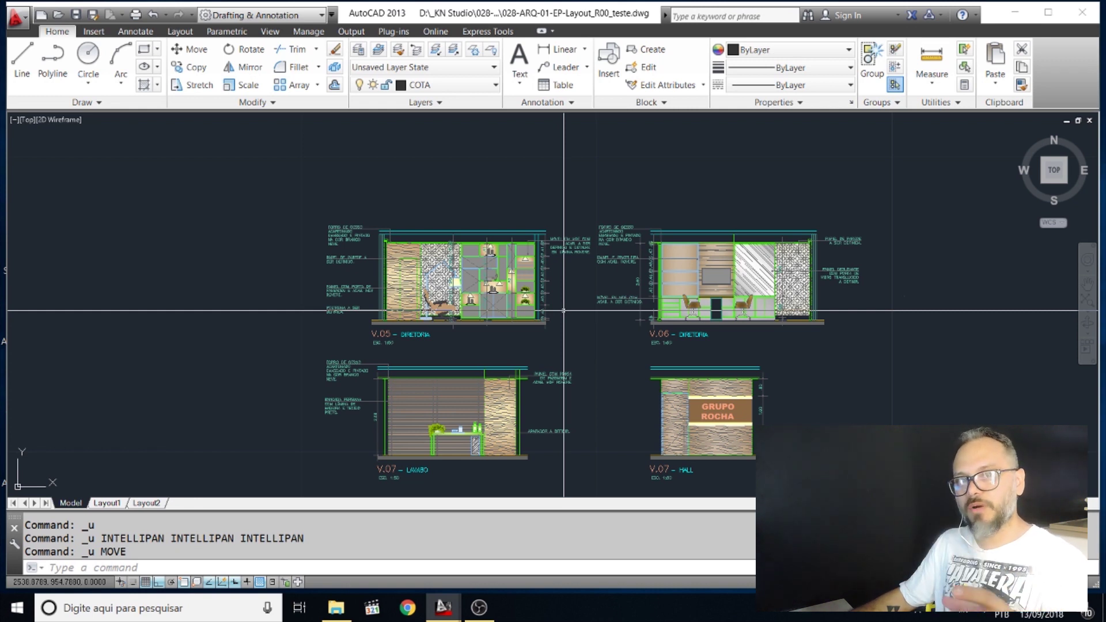
scroll(614, 347, down, 4)
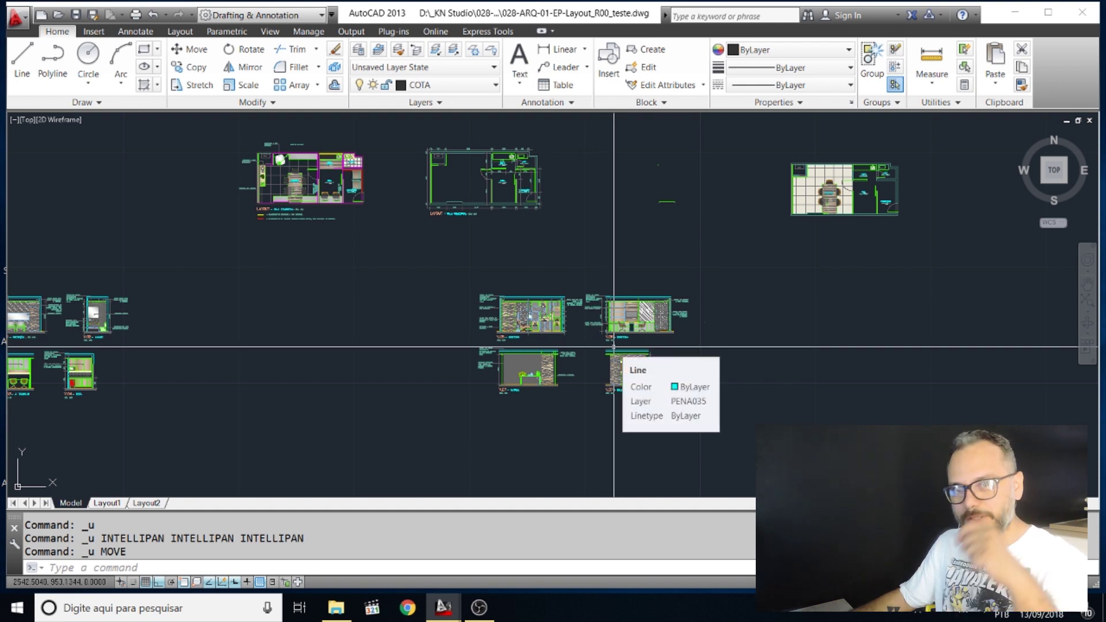
mouse_move(703, 262)
middle_down()
mouse_move(821, 326)
mouse_move(734, 320)
middle_up()
scroll(758, 259, up, 2)
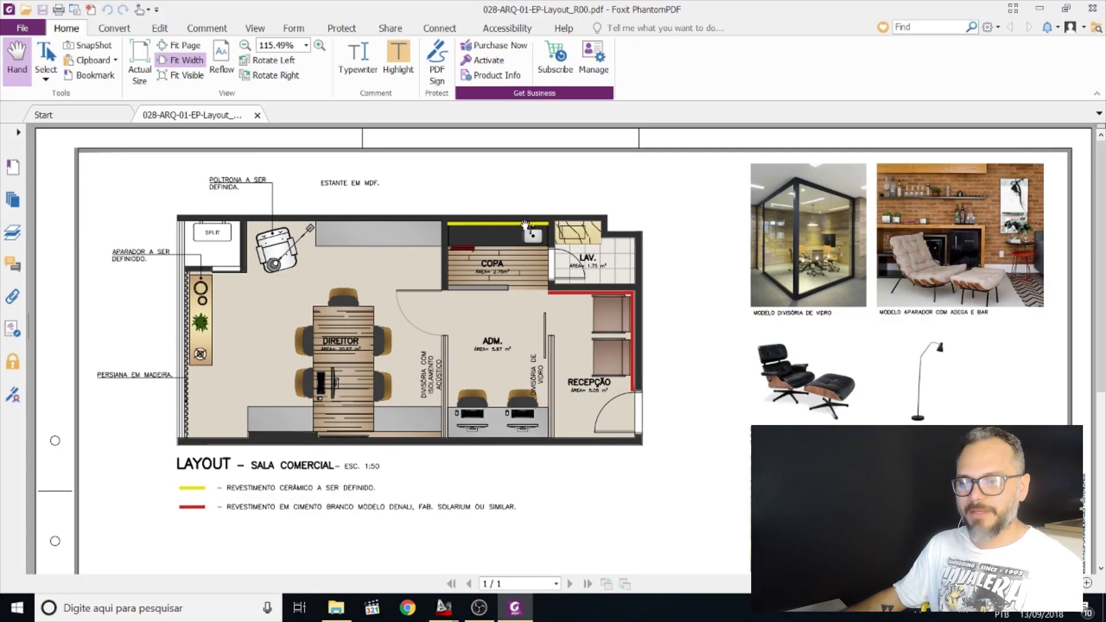
Inspect the director's room floor, walls and furniture in the plotted 028-ARQ-01-EP-Layout_R00.pdf in Foxit PhantomPDF
scroll(357, 336, down, 1)
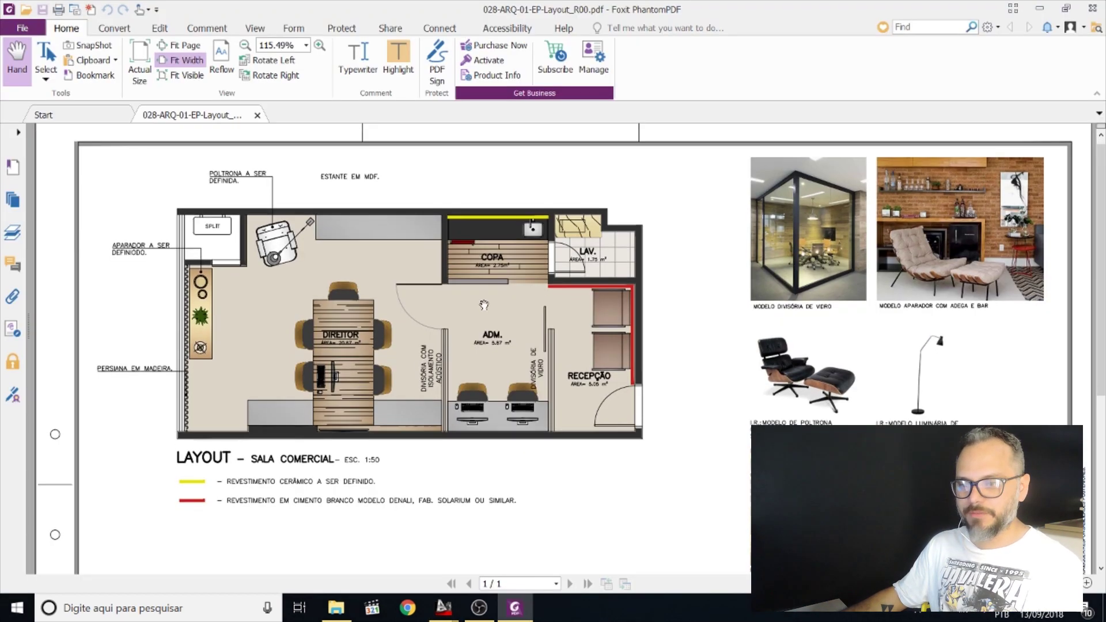
click(1090, 585)
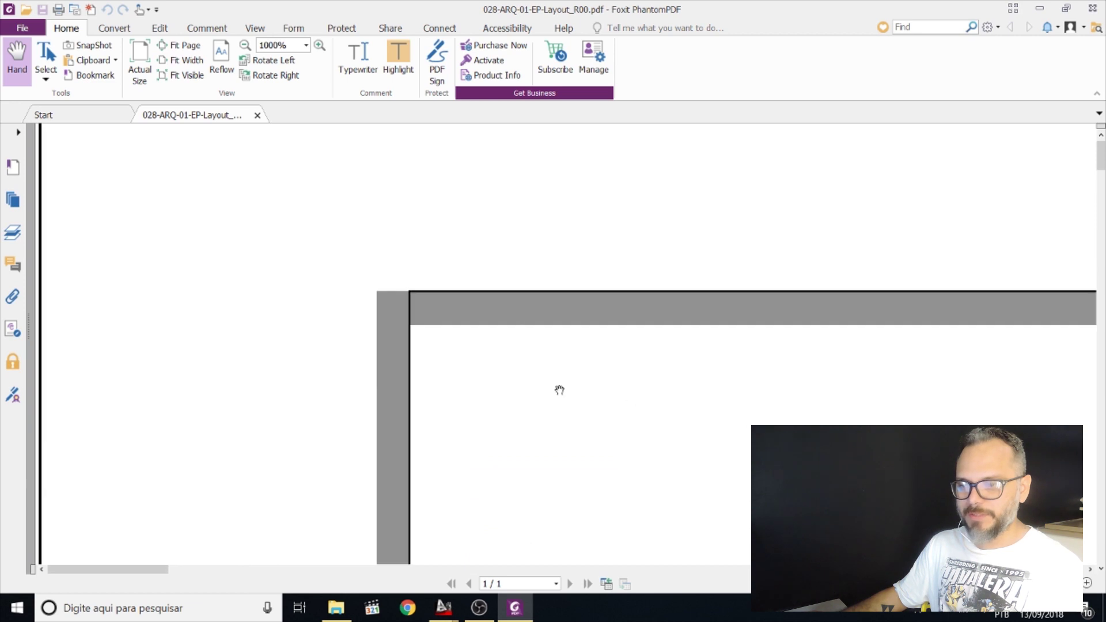
drag(565, 354, 472, 319)
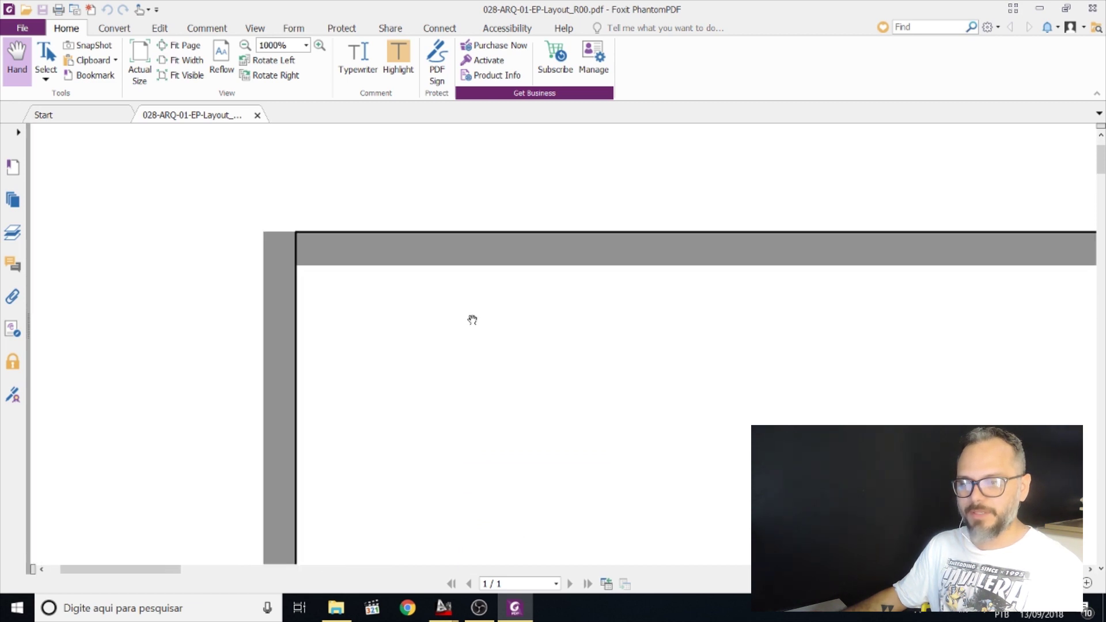
scroll(601, 367, down, 3)
ctrl+scroll(568, 320, down, 3)
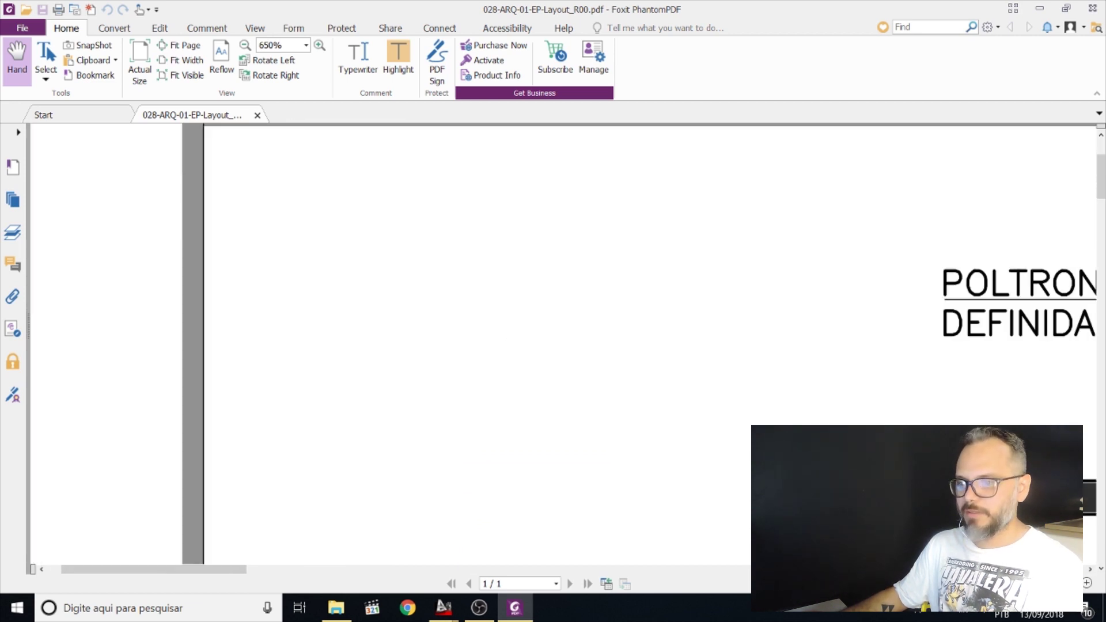
scroll(568, 321, up, 1)
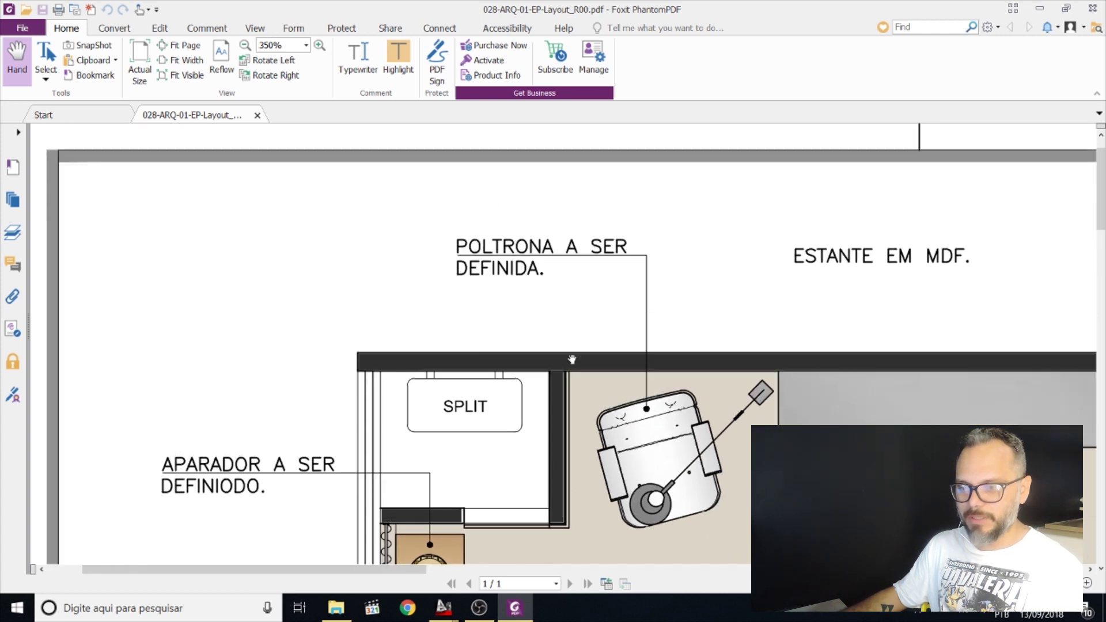
scroll(570, 375, down, 2)
scroll(568, 417, down, 6)
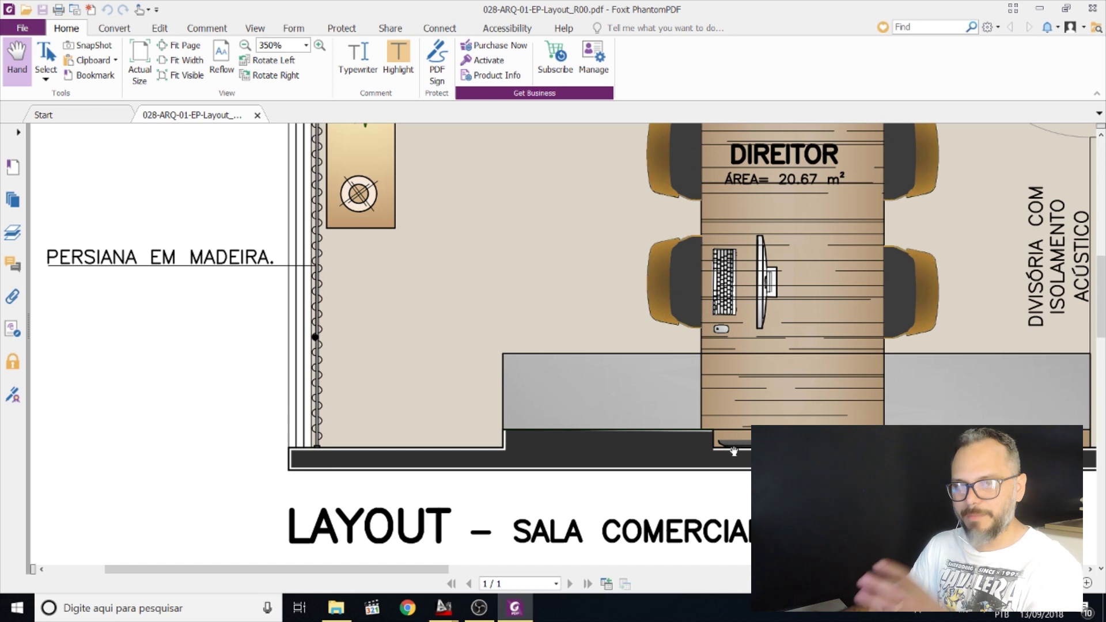
drag(733, 408, 616, 425)
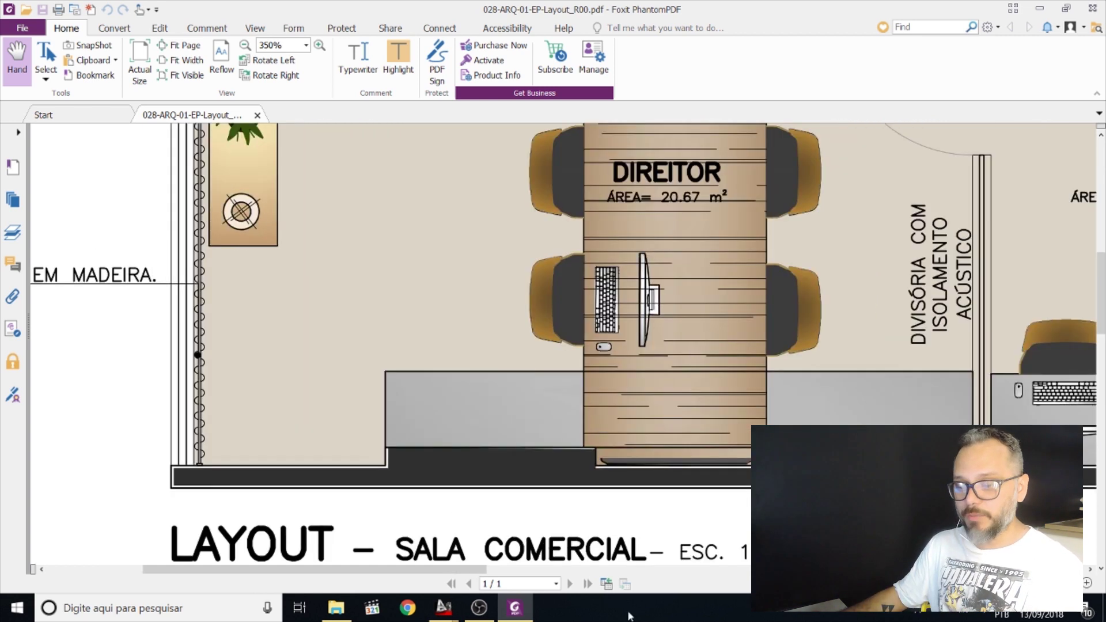
Return to the AutoCAD drawing 028-ARQ-01-EP-Layout_R00_teste.dwg and review the plan with the tiled floor under the meeting table
click(442, 612)
click(461, 546)
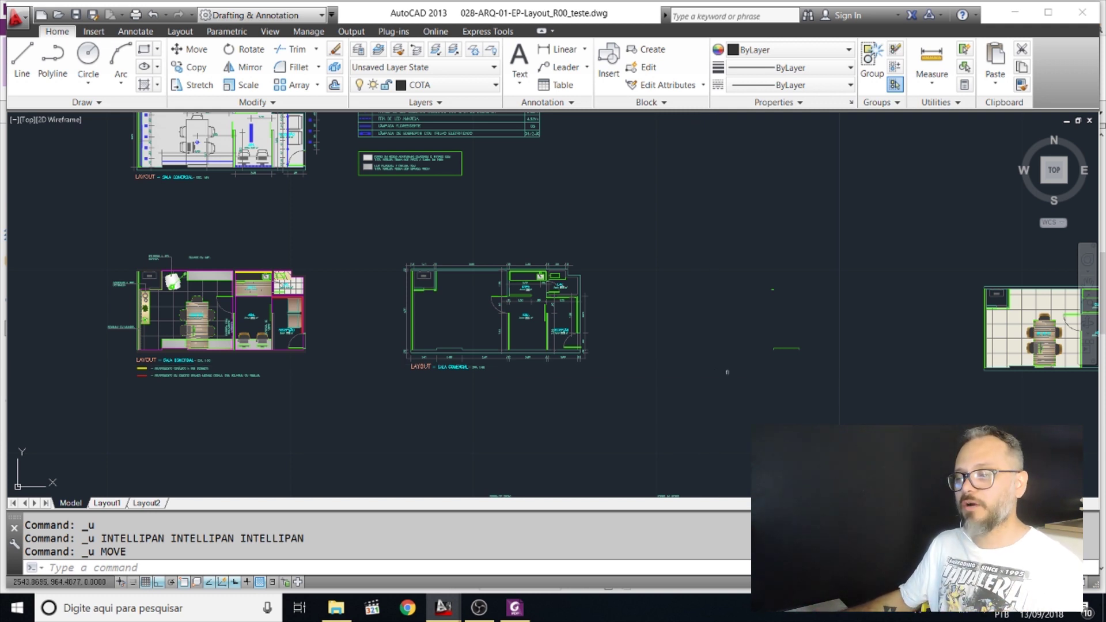
middle_drag(788, 366, 519, 365)
scroll(886, 317, up, 3)
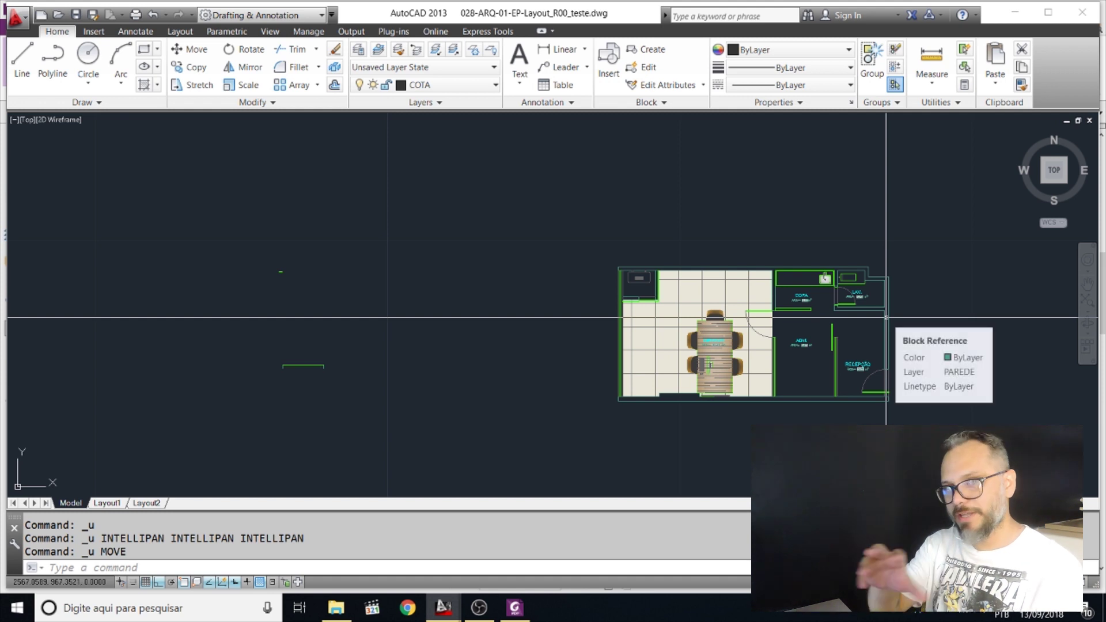